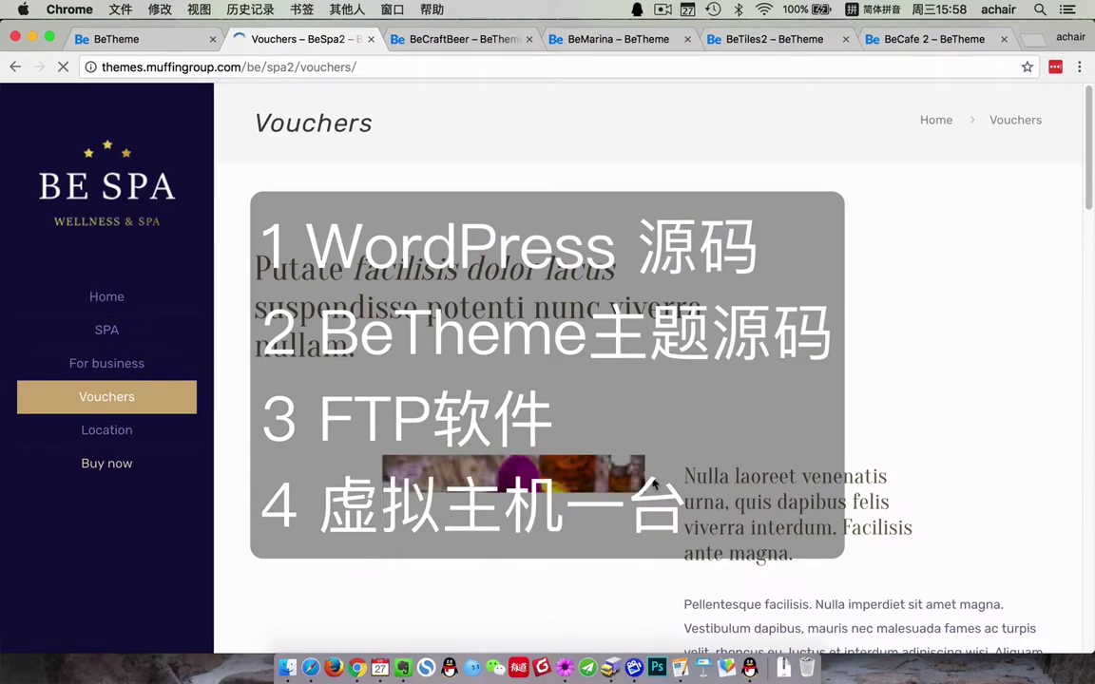
- Browse the Vouchers and BeCraftBeer demos, then maximize the BeTheme splash gallery window
scroll(656, 485, "down", 5)
scroll(670, 486, "down", 7)
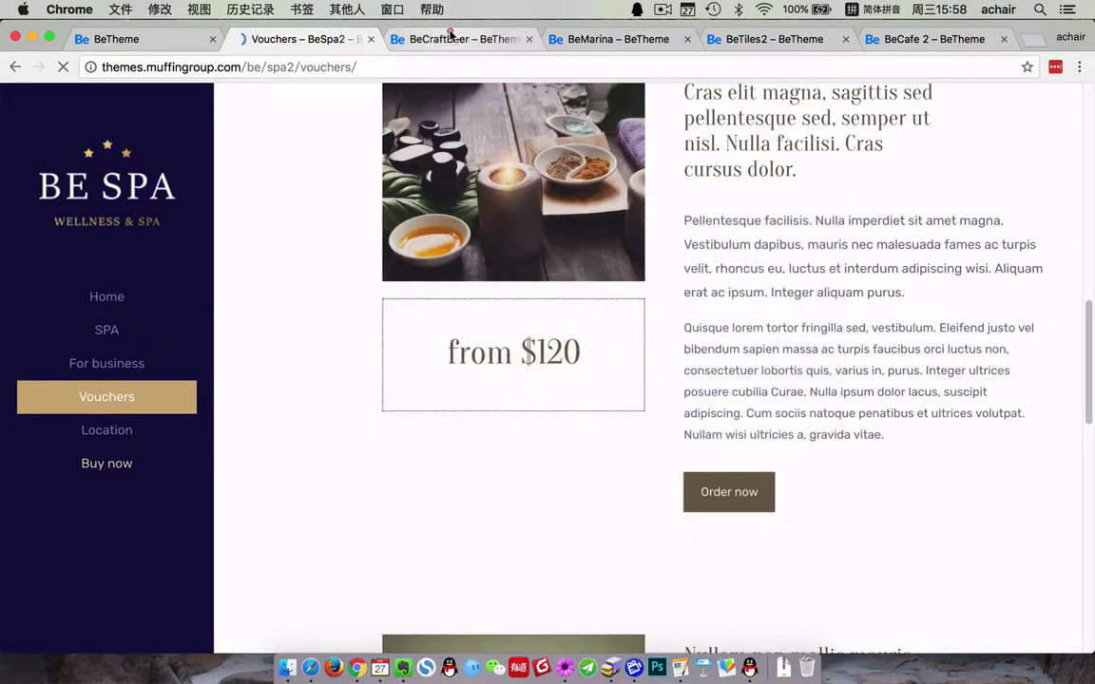
left_click(450, 38)
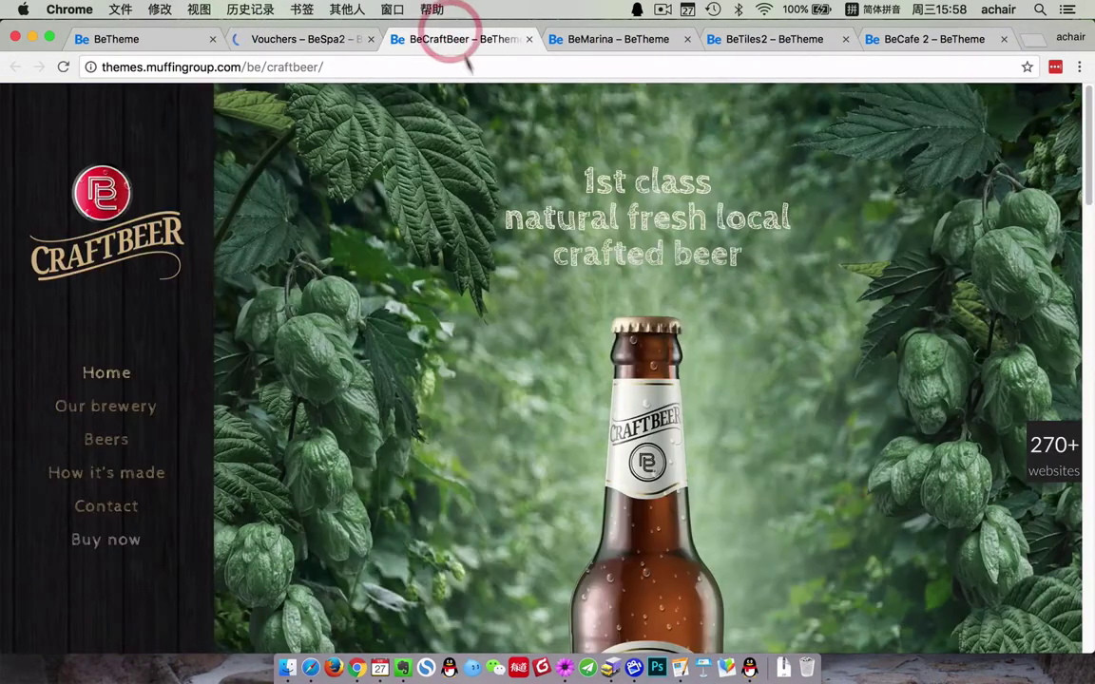
scroll(548, 465, "down", 10)
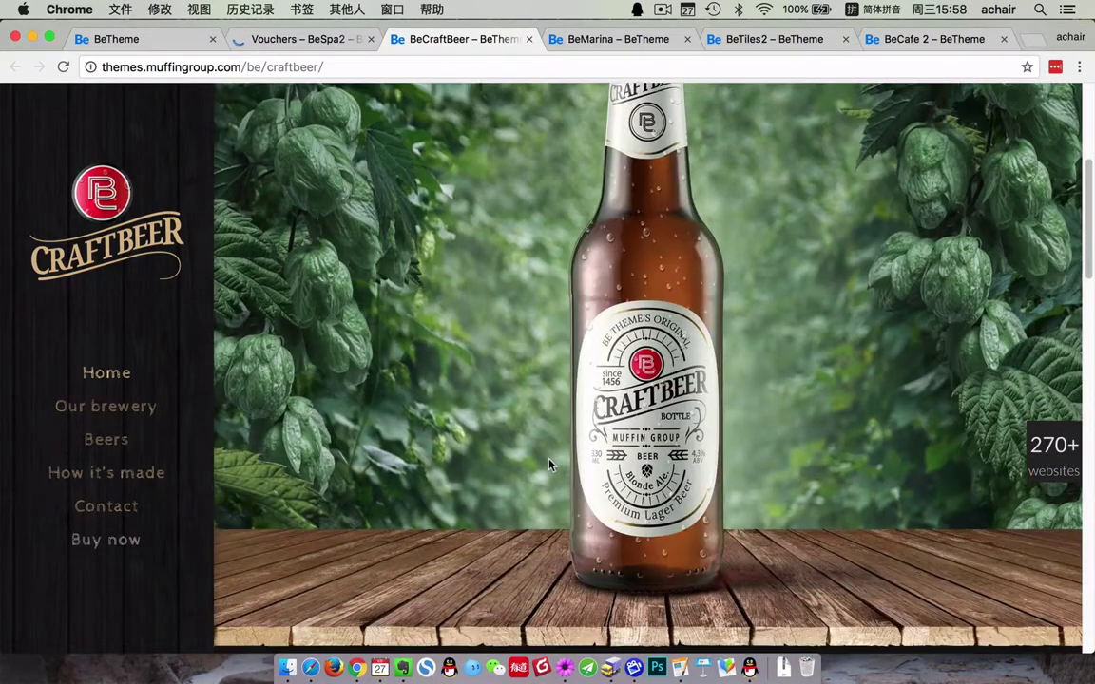
scroll(548, 465, "down", 15)
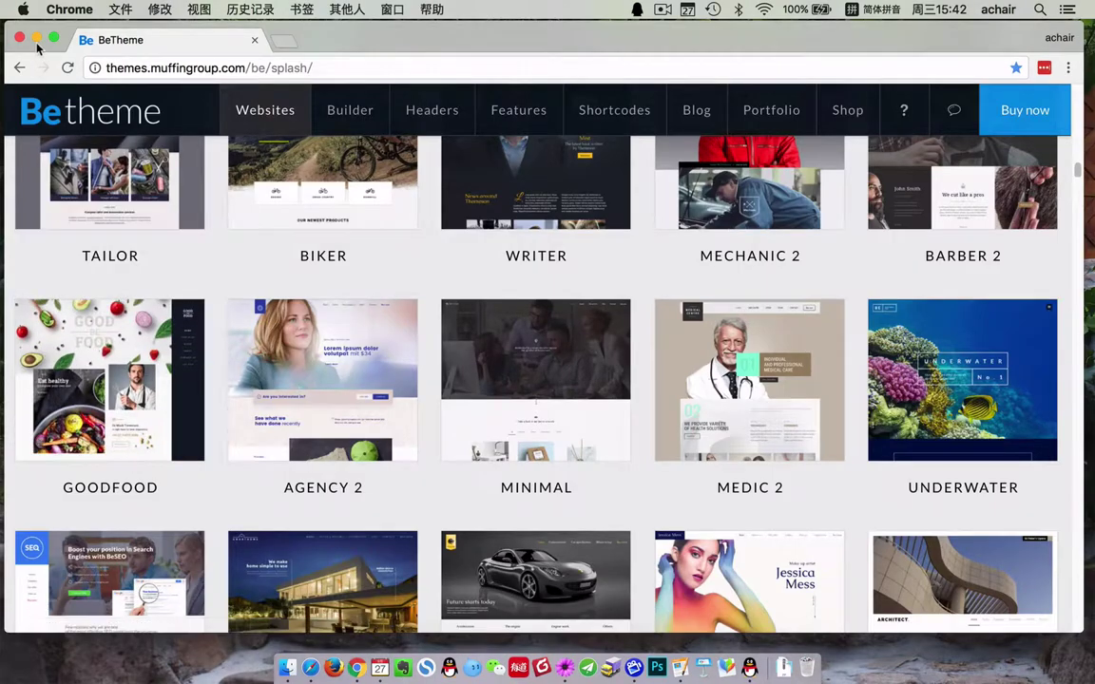
double_click(36, 43)
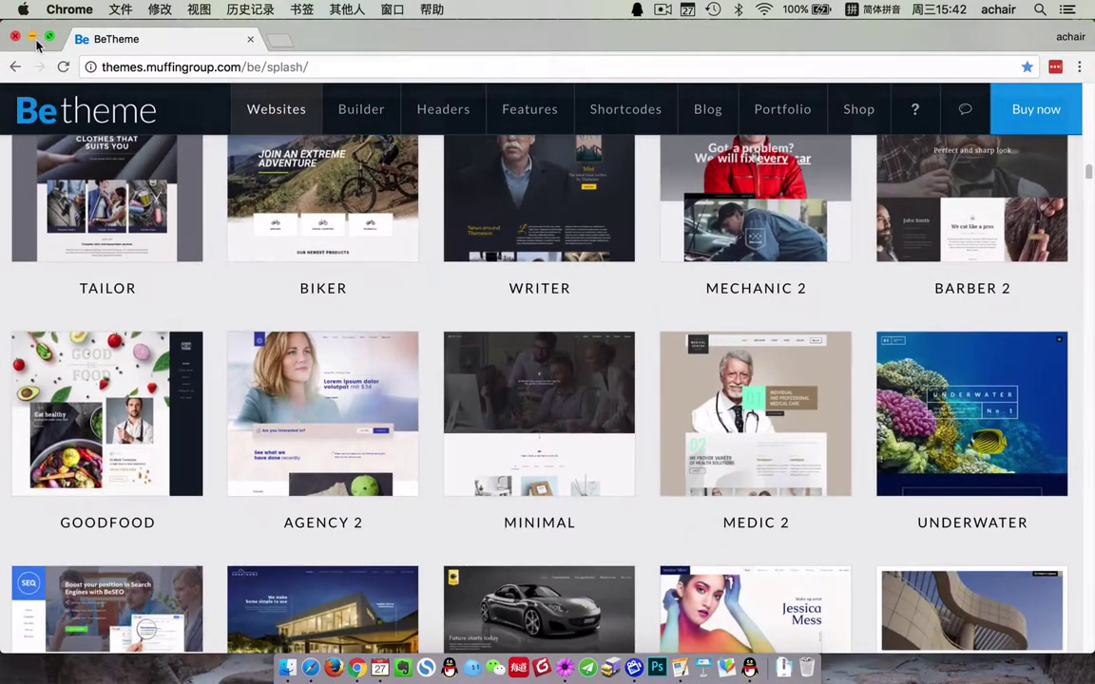
- Minimize Chrome and bring up the Baidu Pan file list in Safari
left_click(35, 40)
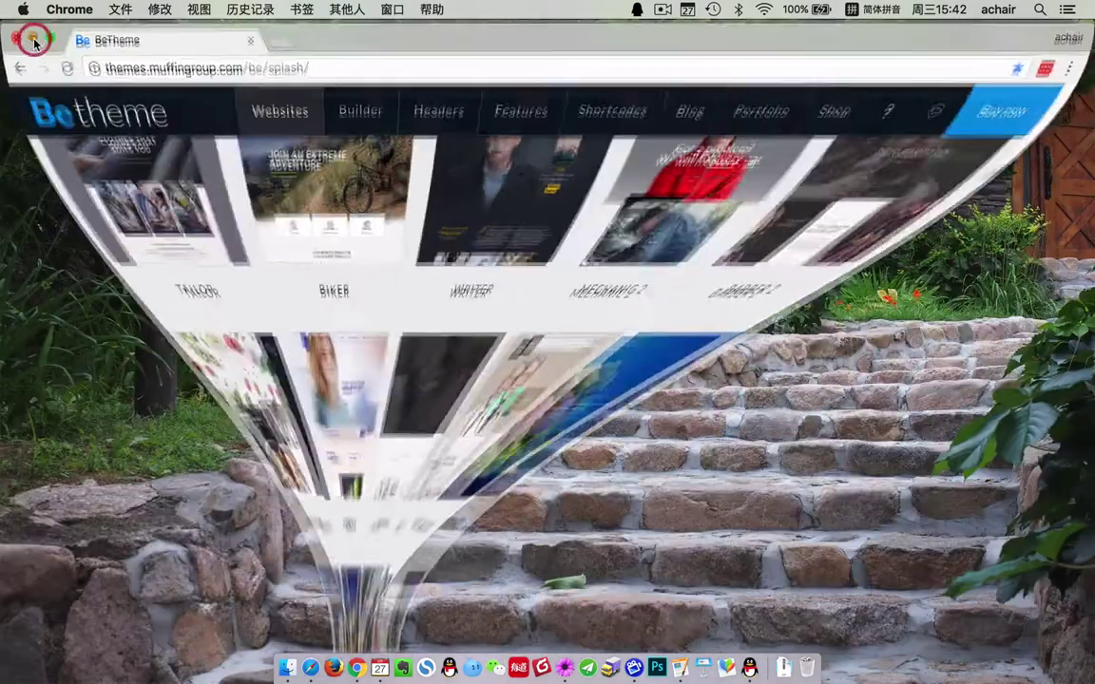
left_click(309, 677)
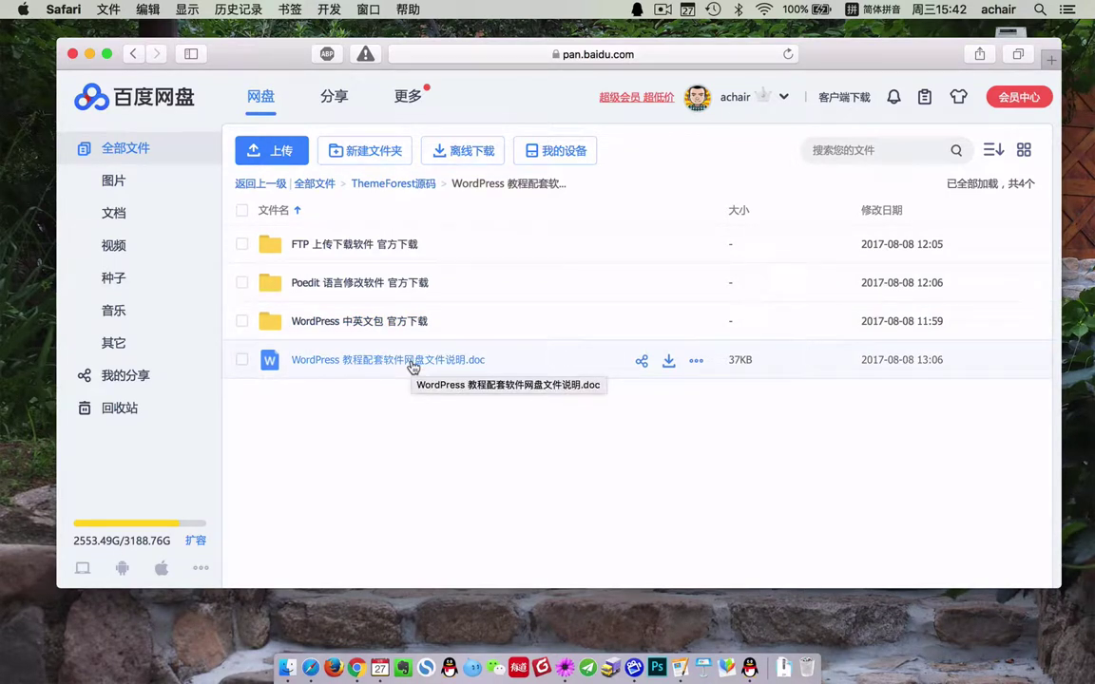
left_click(90, 53)
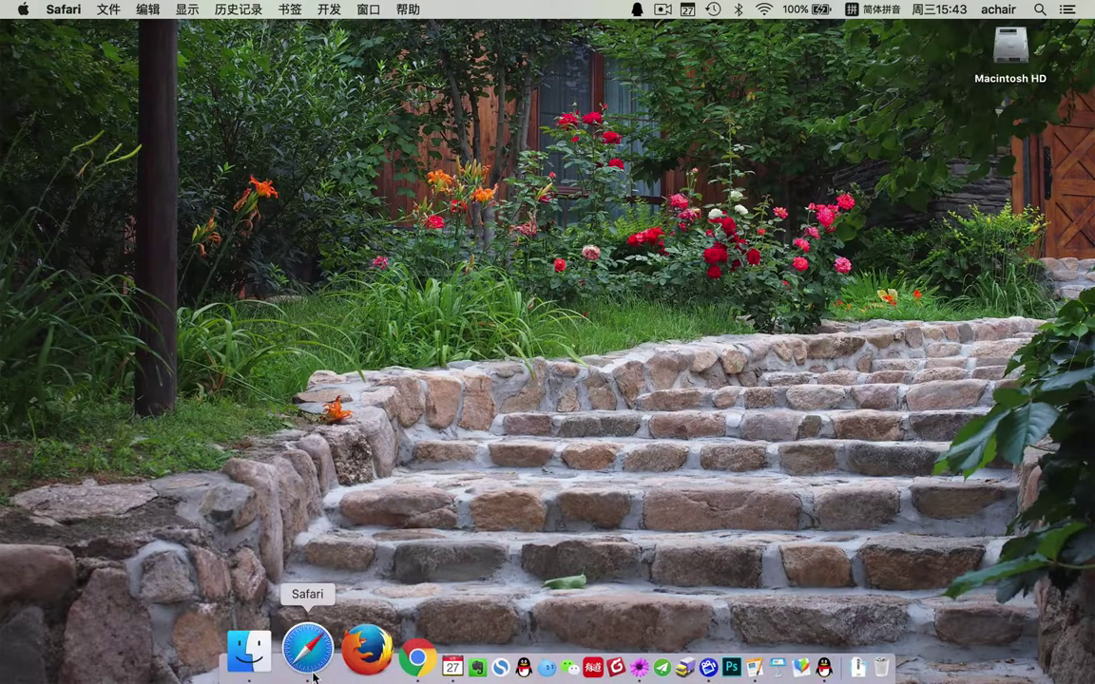
left_click(308, 666)
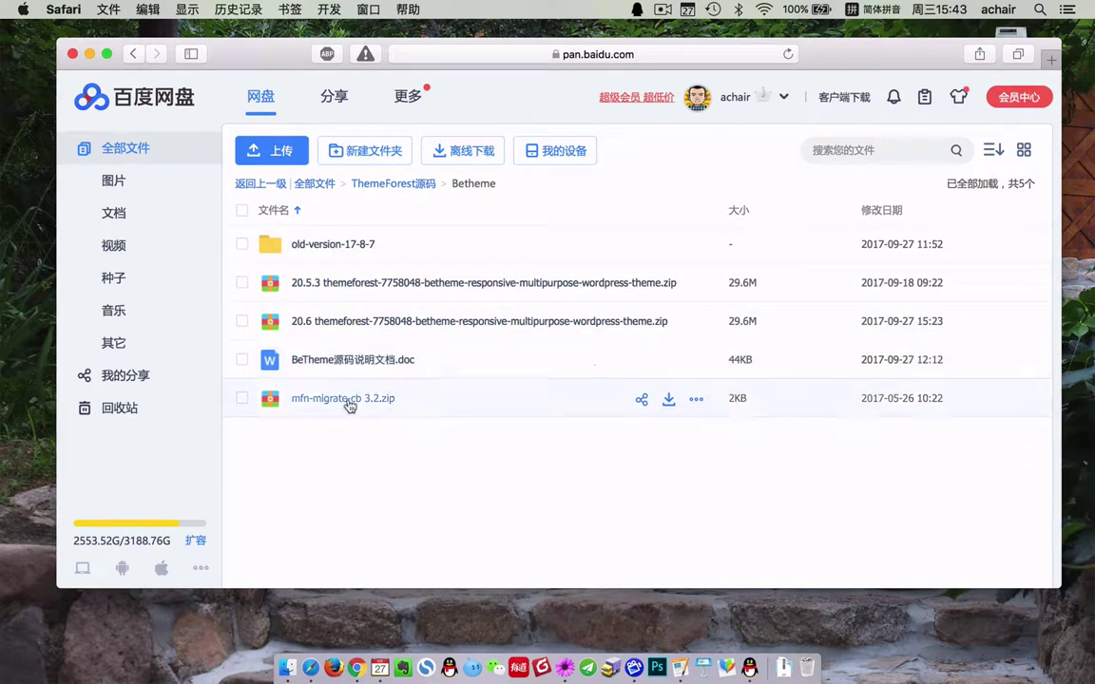
- Check betheme-no-plugins.zip in old-version-17-8-7, return to Betheme, then minimize Safari
left_click(356, 245)
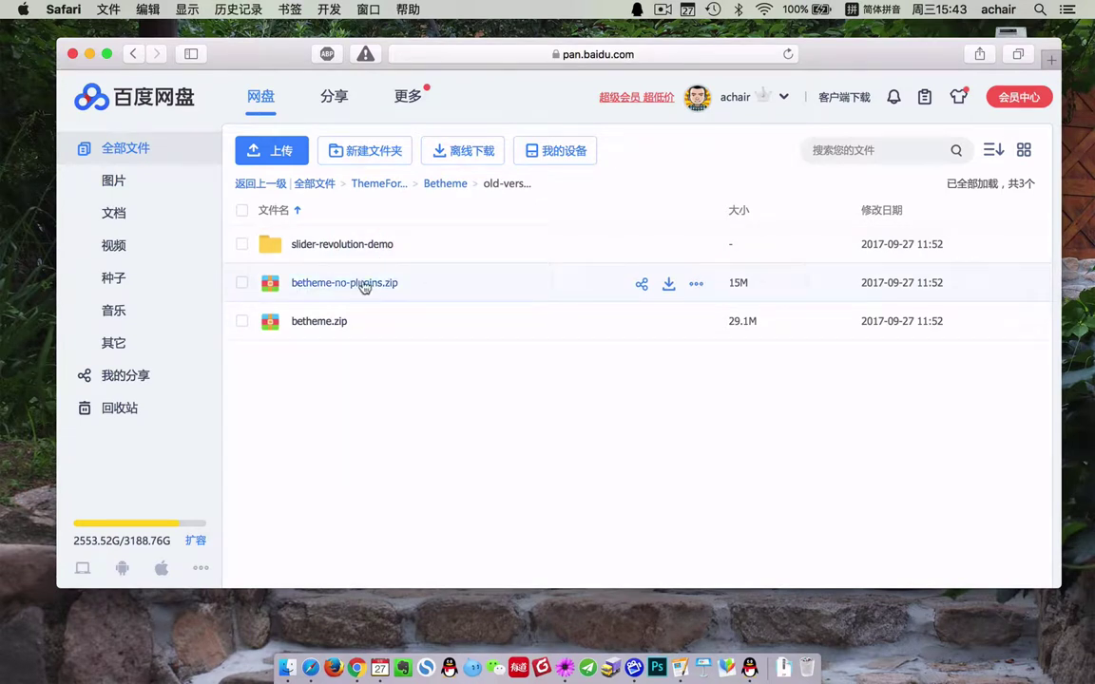
left_click(746, 282)
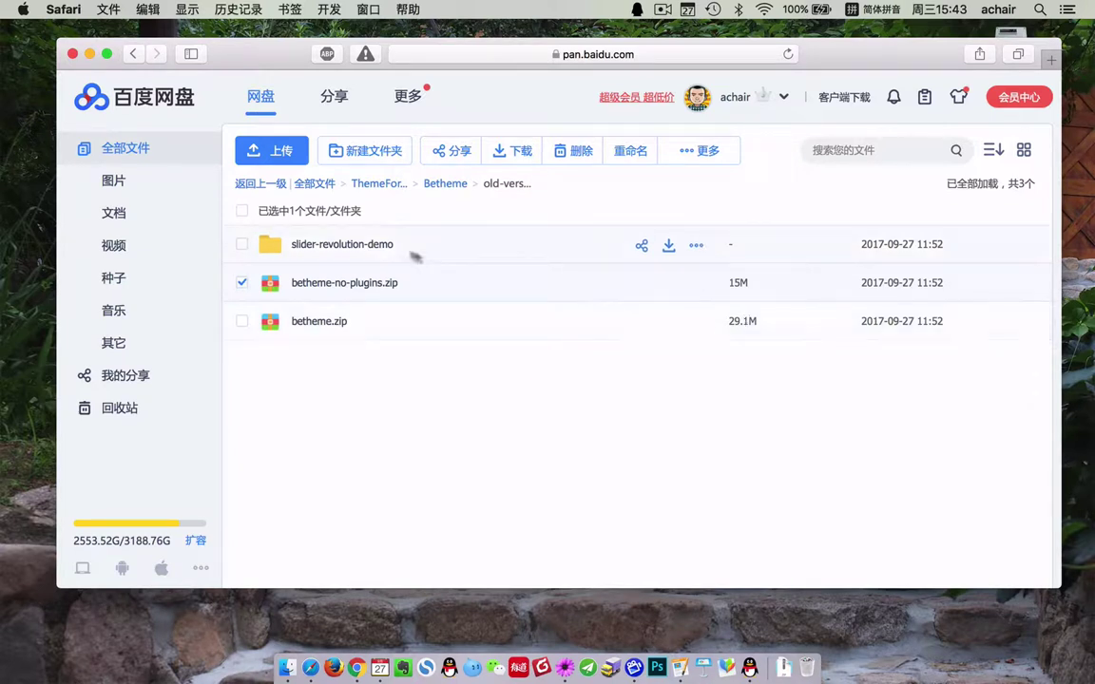
left_click(442, 183)
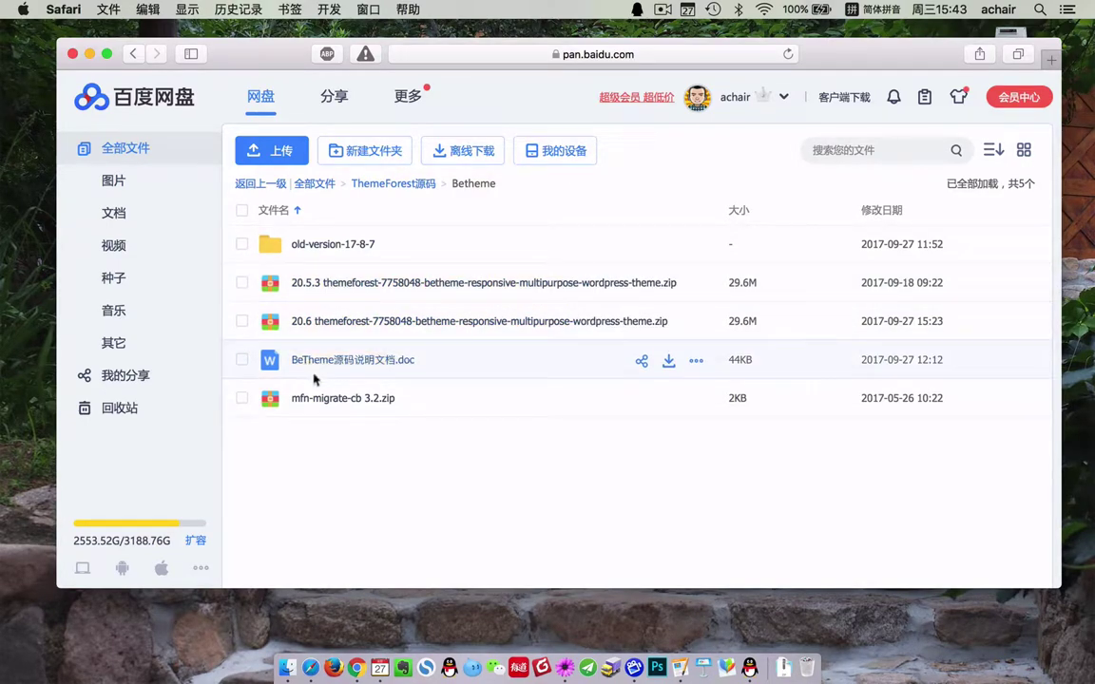
left_click(90, 54)
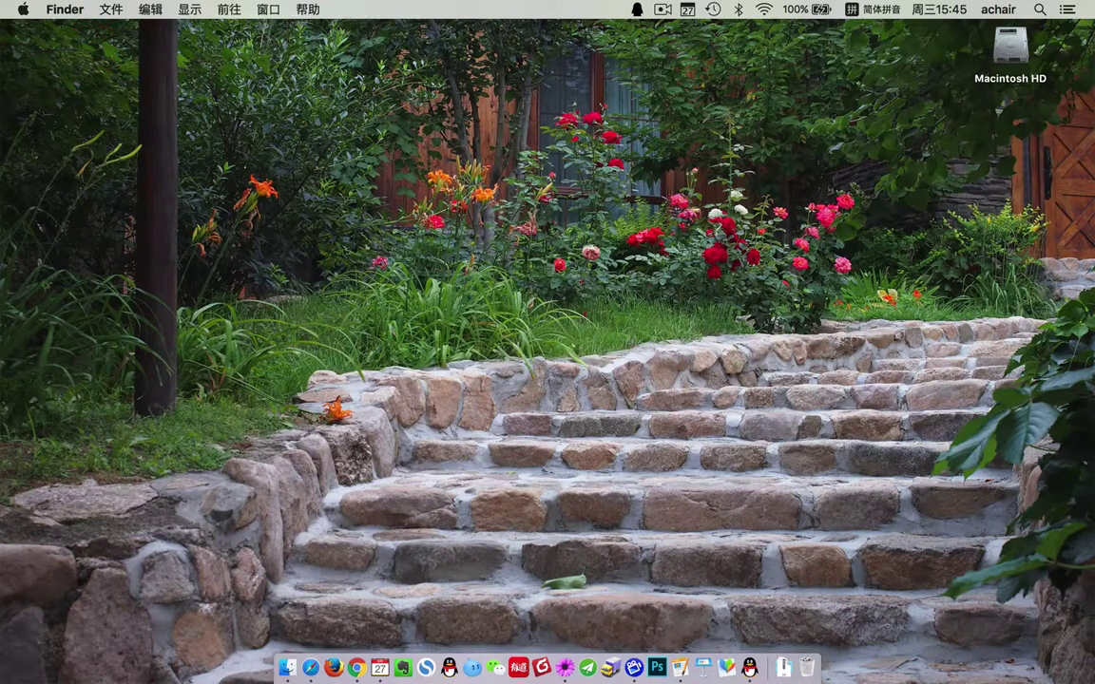
- In the old-version-17-8-7 Finder window, extract betheme.zip
left_click(288, 668)
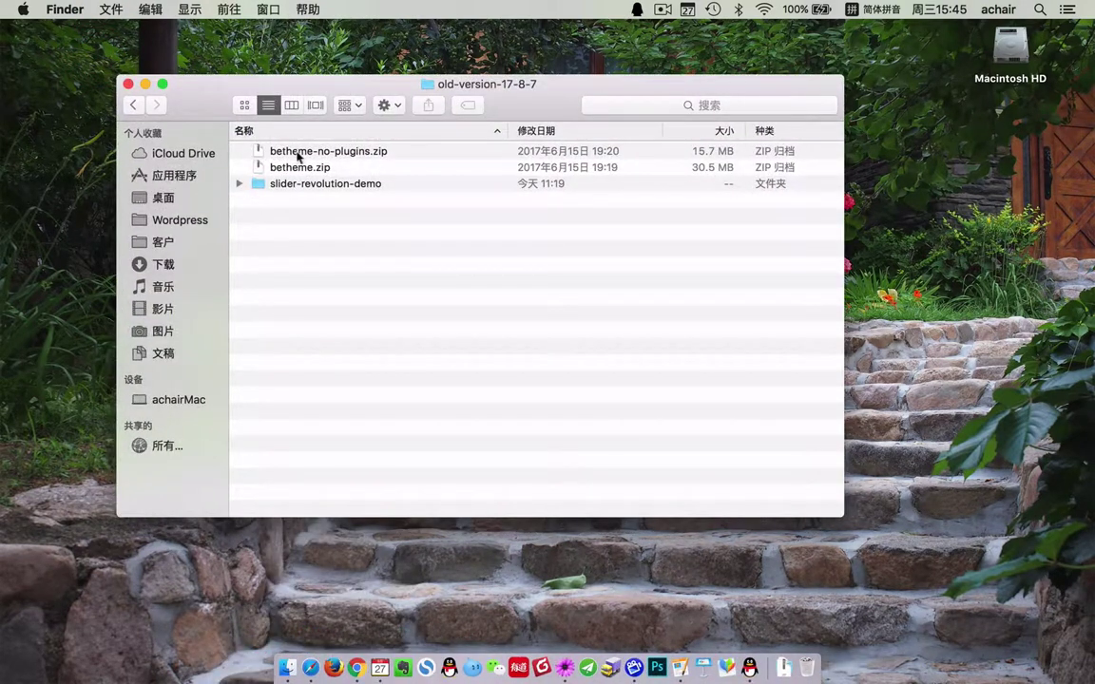
left_click(298, 154)
left_click(656, 167)
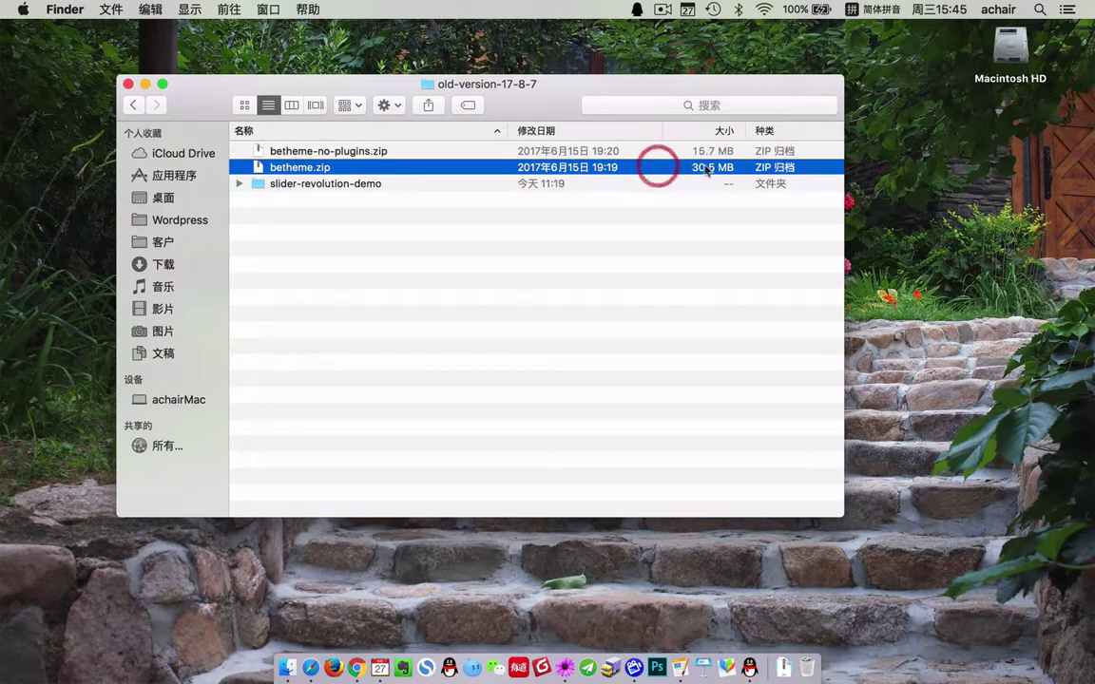
left_click(725, 154)
left_click(726, 168)
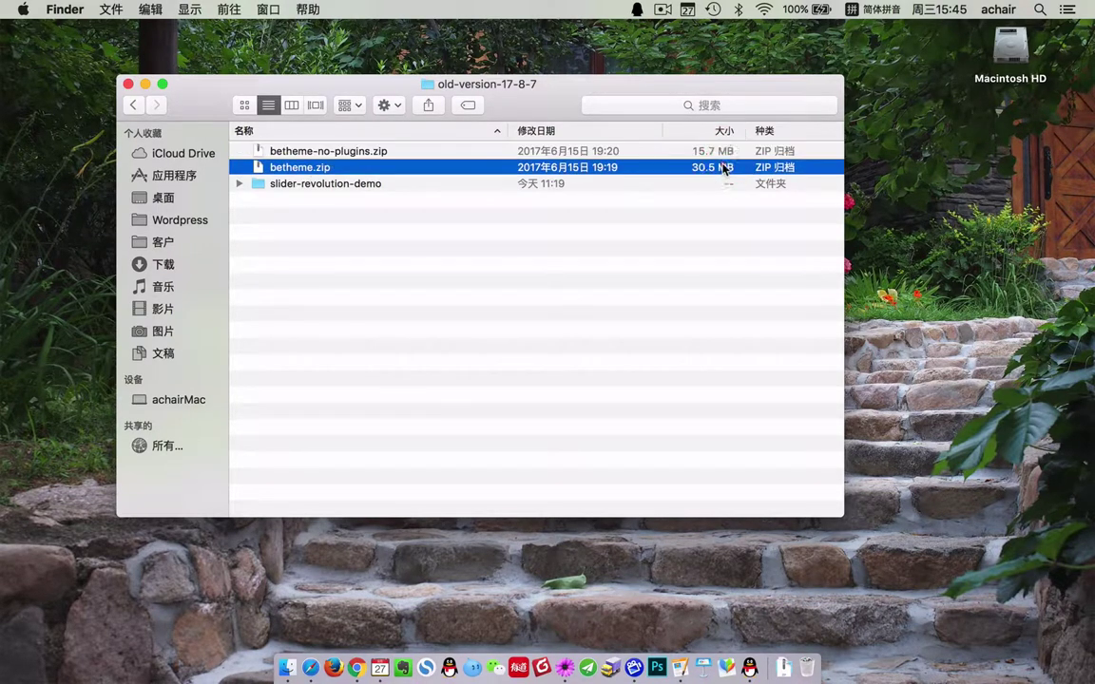
double_click(301, 174)
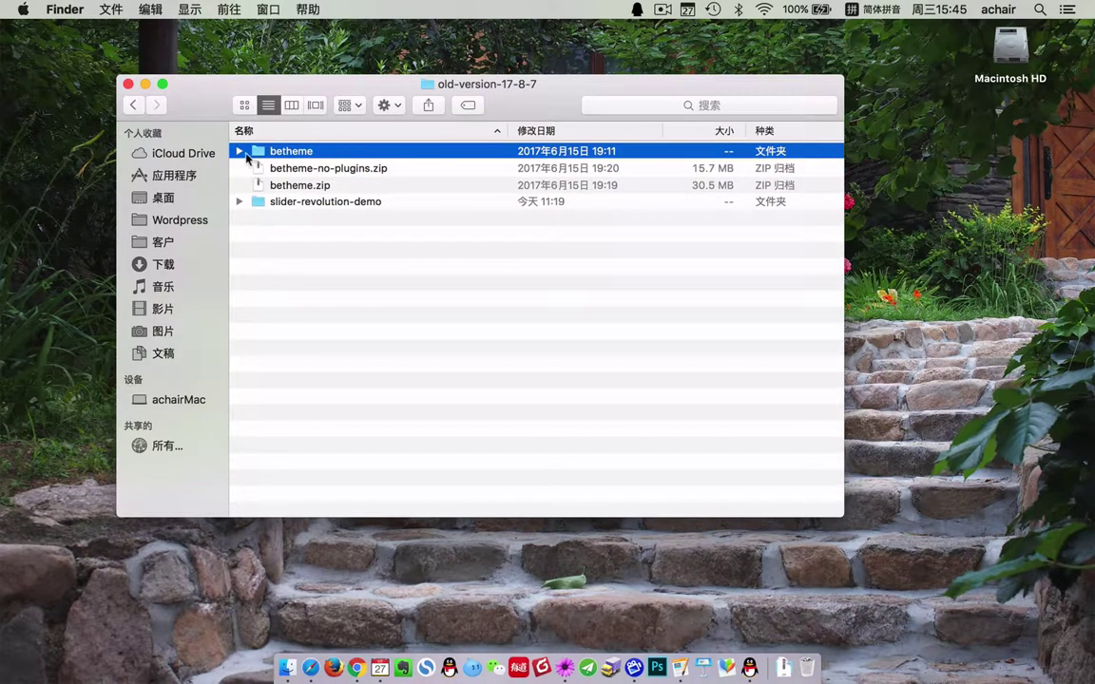
- Confirm betheme/plugins holds js_composer.zip, layerslider.zip and revslider.zip, then minimize Finder
left_click(242, 151)
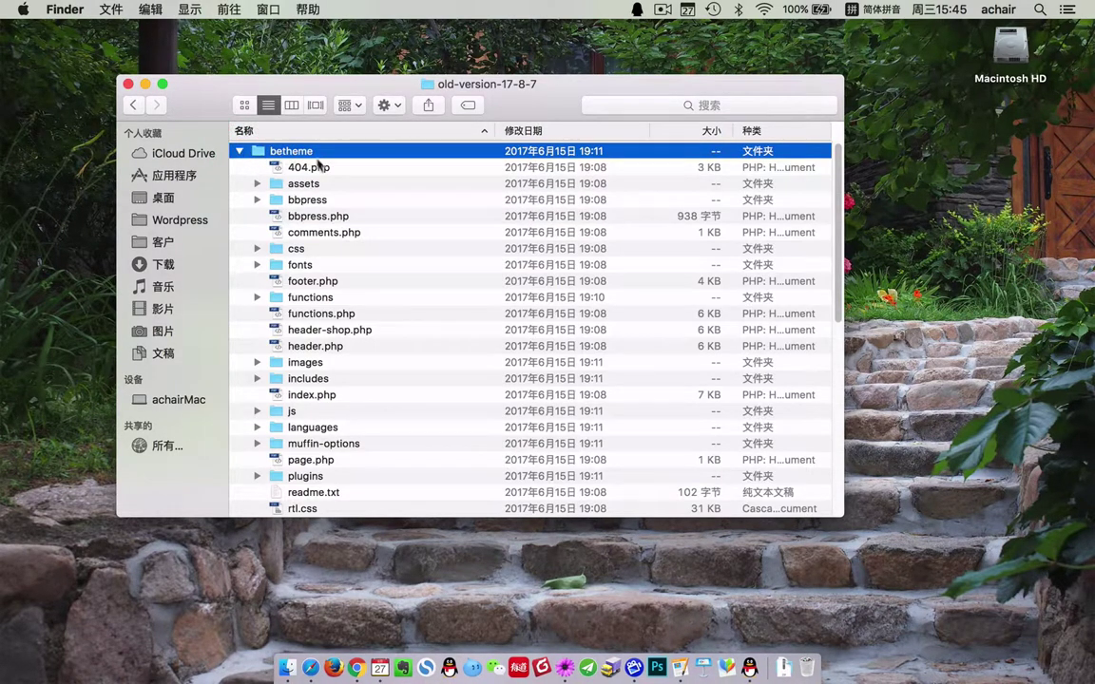
scroll(354, 404, "down", 8)
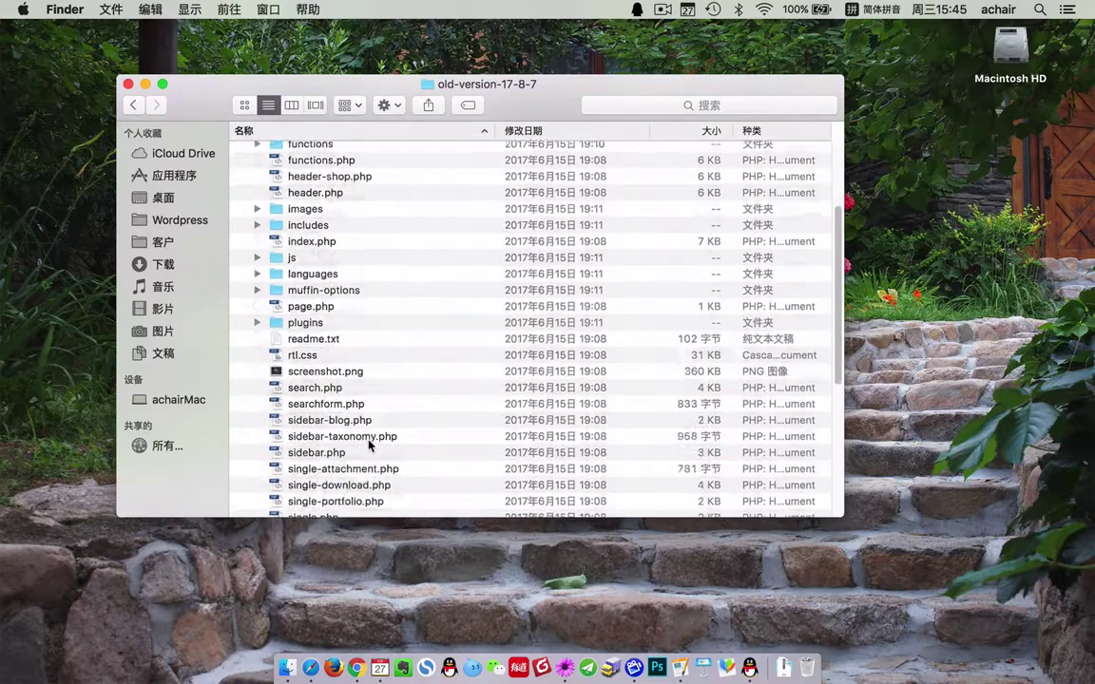
left_click(256, 254)
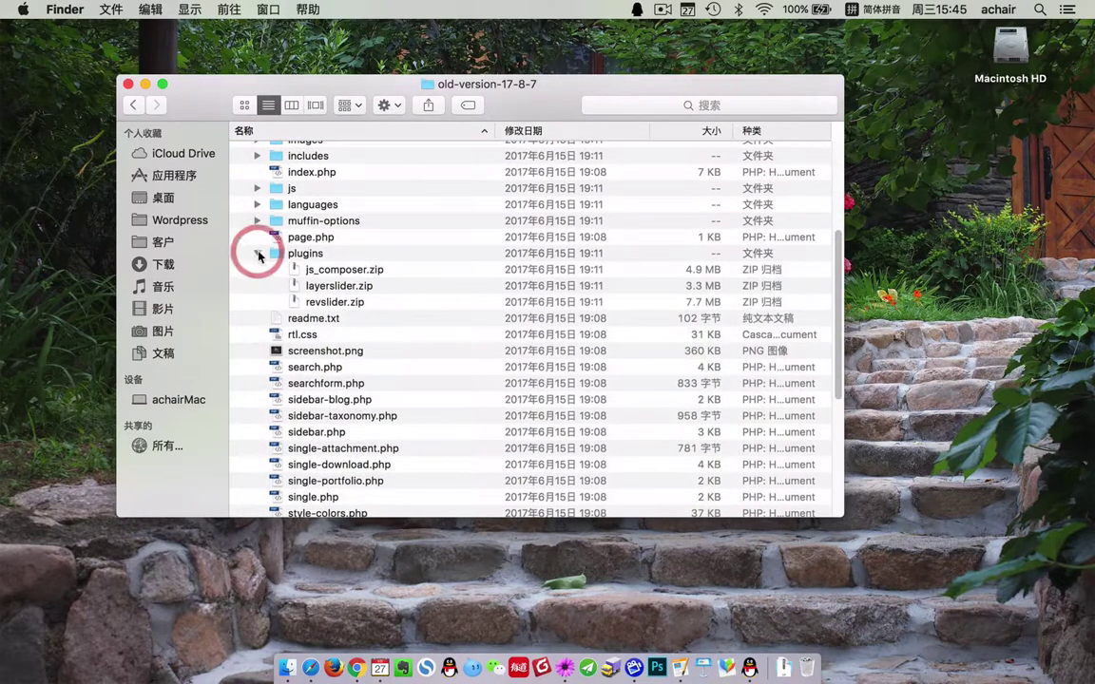
left_click(360, 273)
left_click(332, 286)
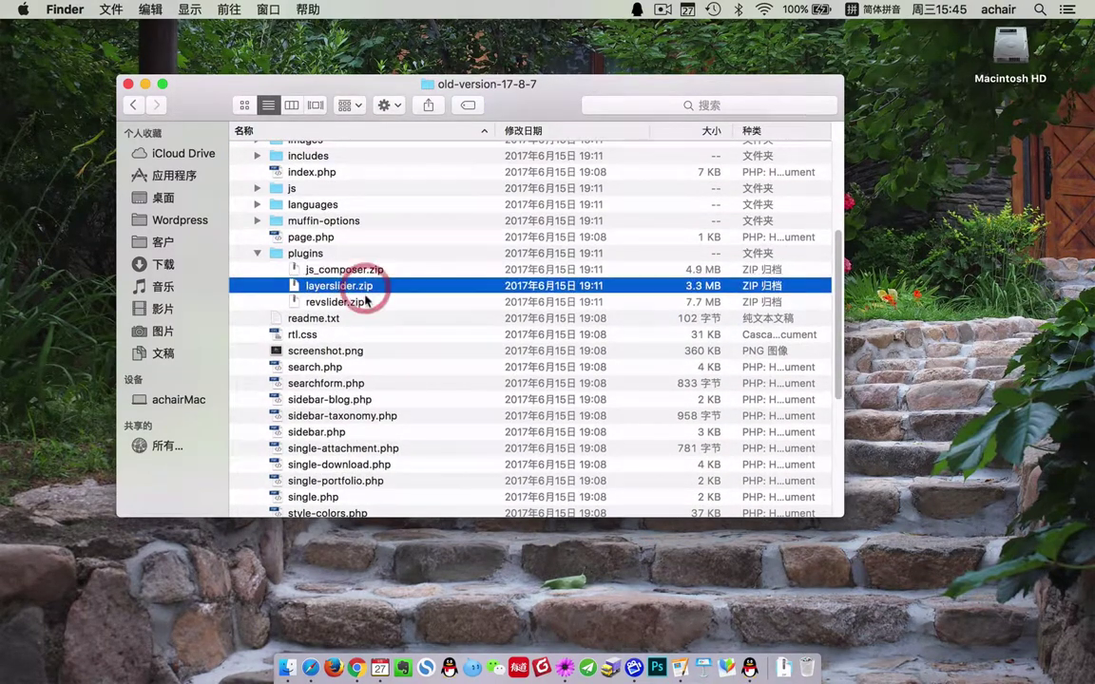
left_click(334, 301)
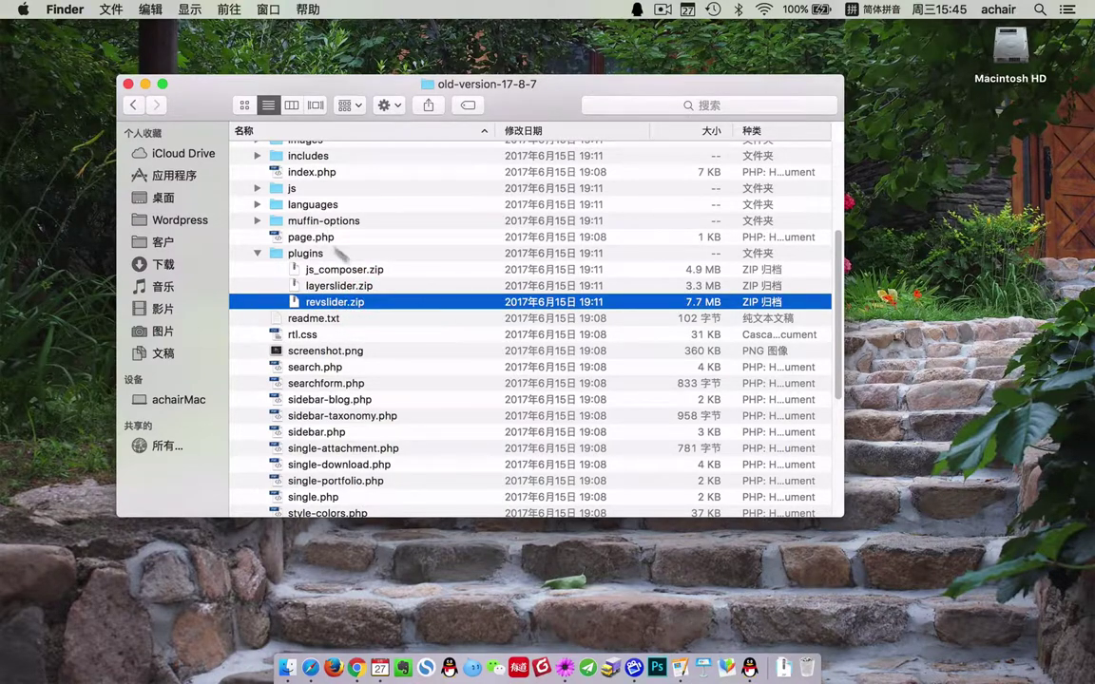
left_click(146, 84)
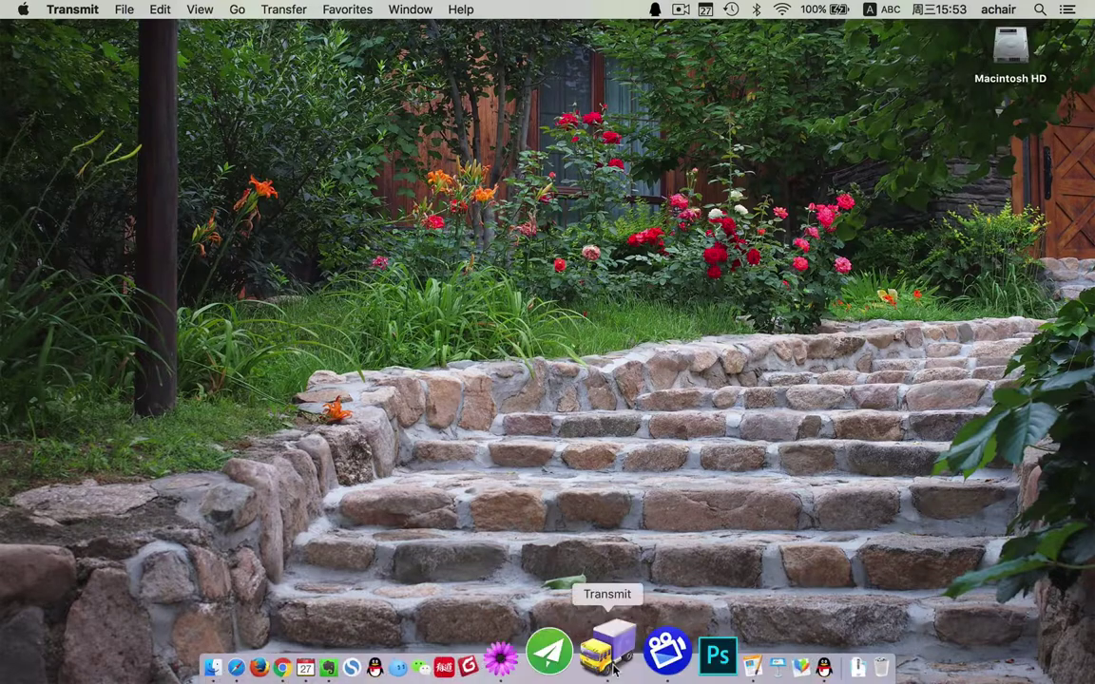
- Upload betheme.zip from the local pane into the remote htdocs folder
left_click(610, 665)
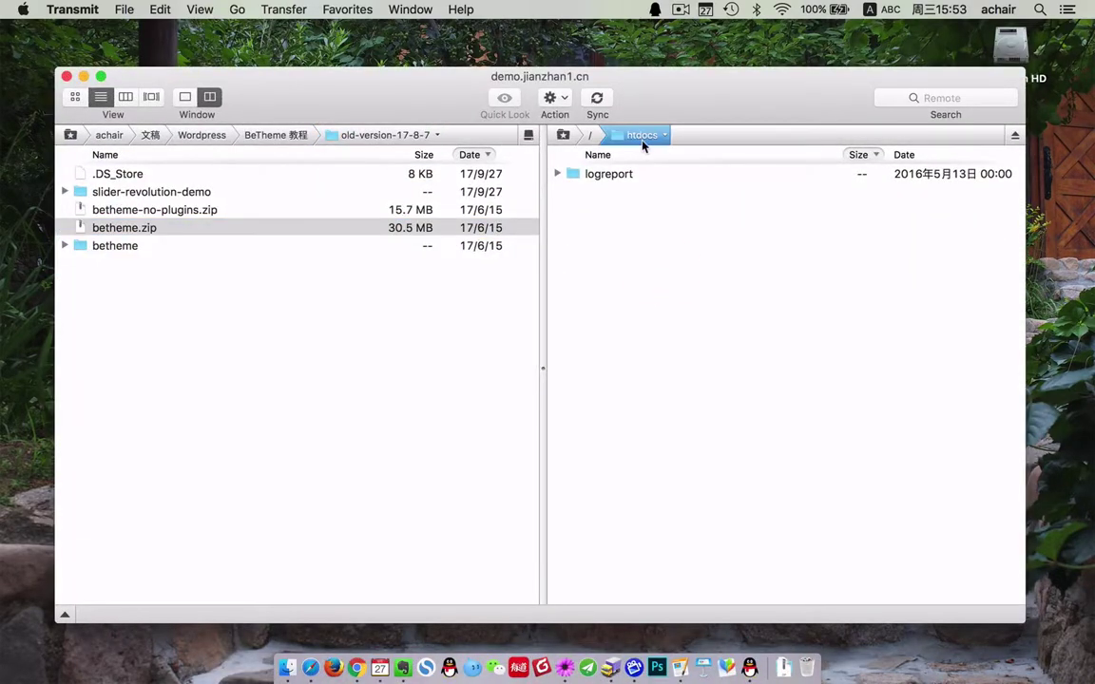
left_click(640, 139)
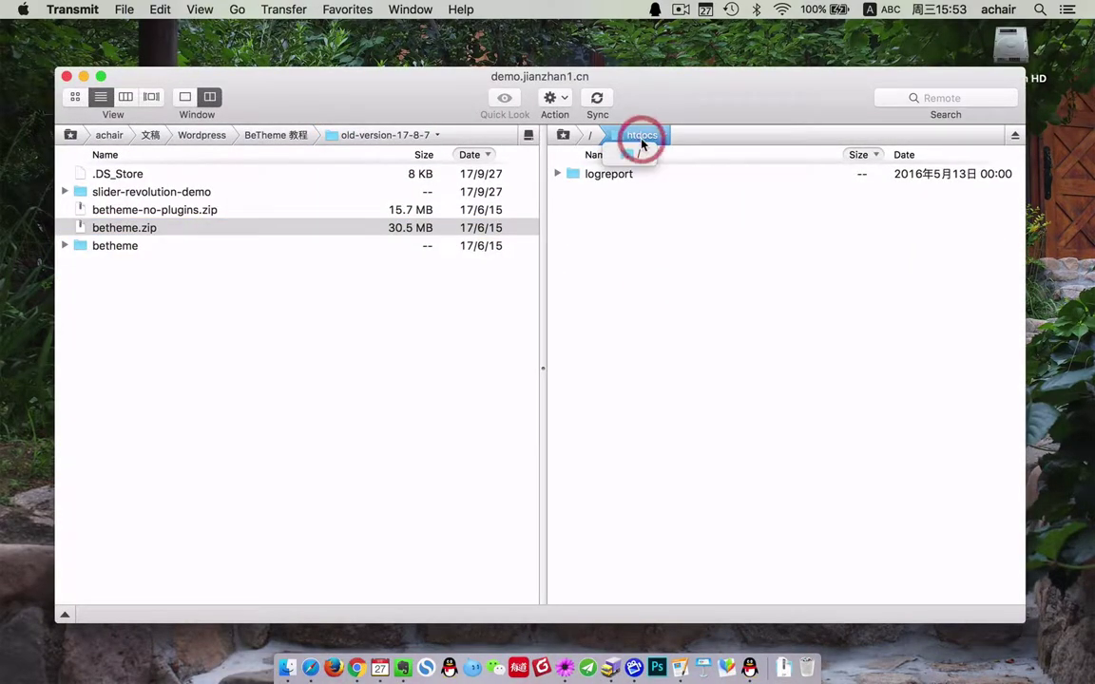
left_click(114, 328)
left_click(128, 212)
left_click(127, 228)
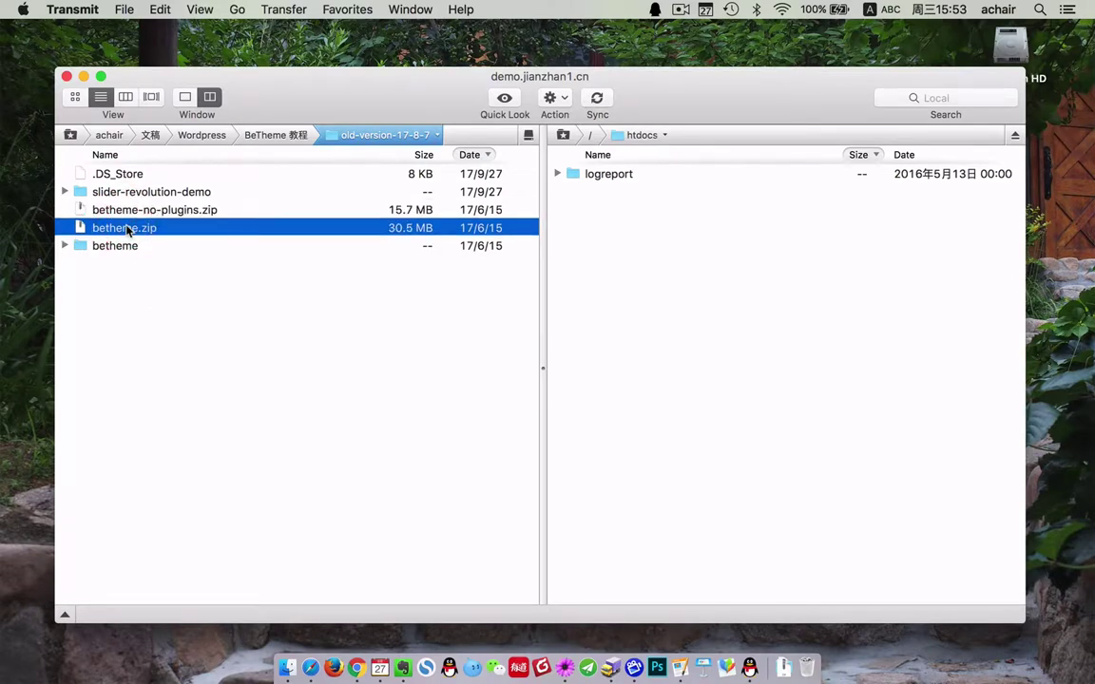
left_click(380, 213)
left_click(384, 228)
left_click_drag(143, 229, 809, 318)
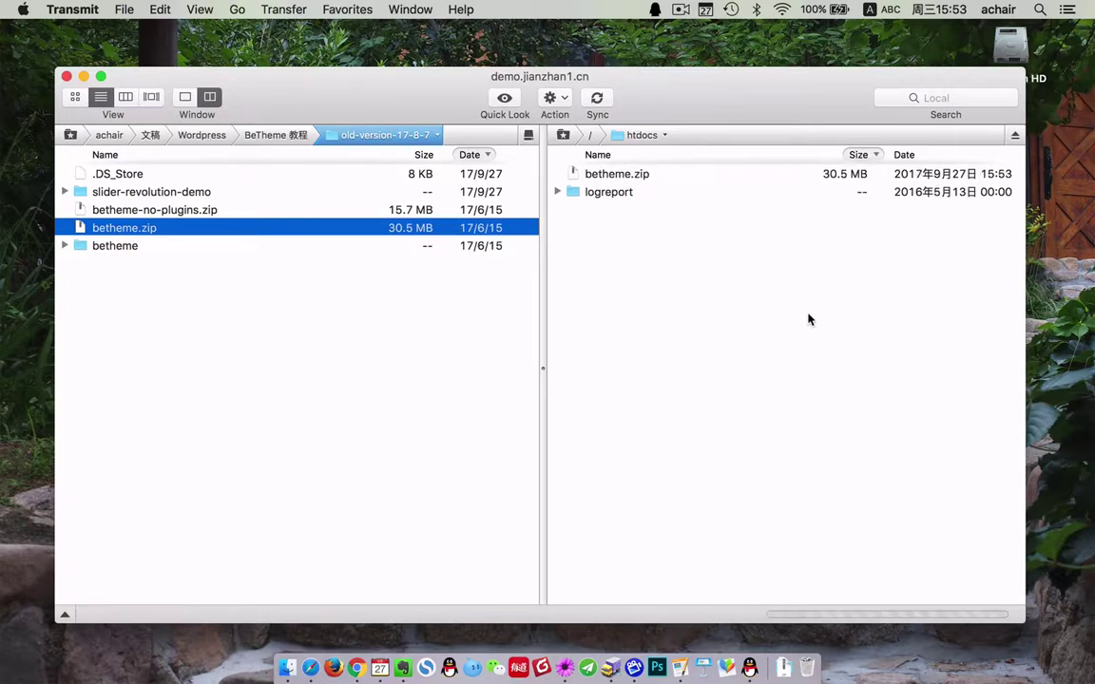
- Refresh the htdocs listing, confirm betheme.zip arrived, and close the transfer window
right_click(704, 267)
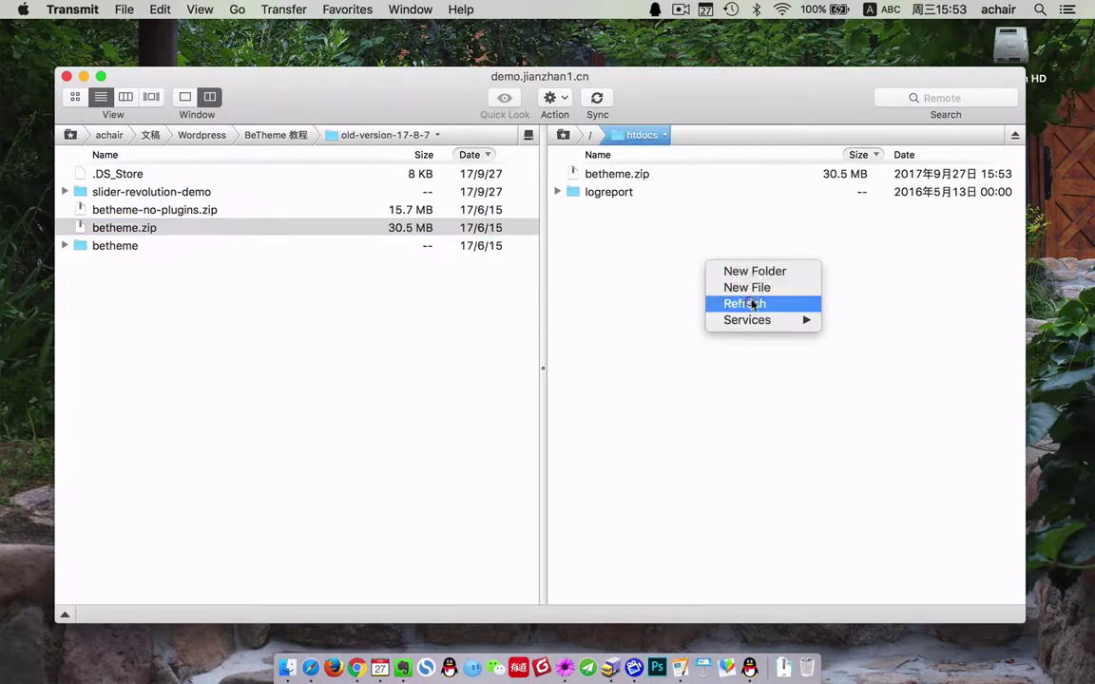
left_click(741, 302)
left_click(777, 176)
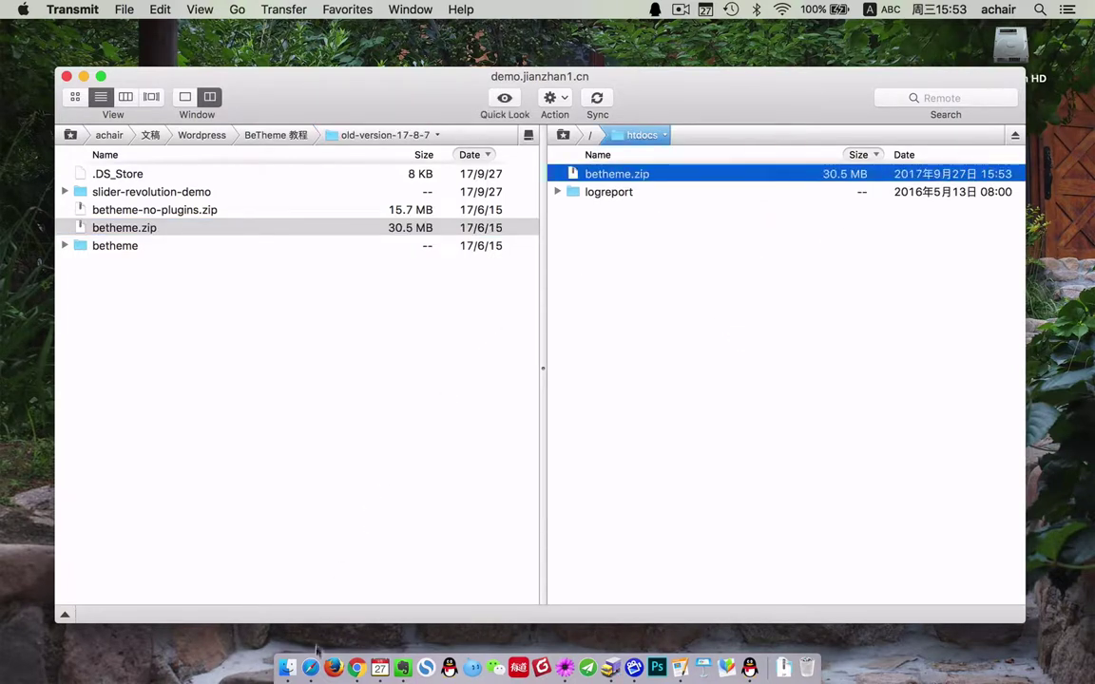
left_click(67, 75)
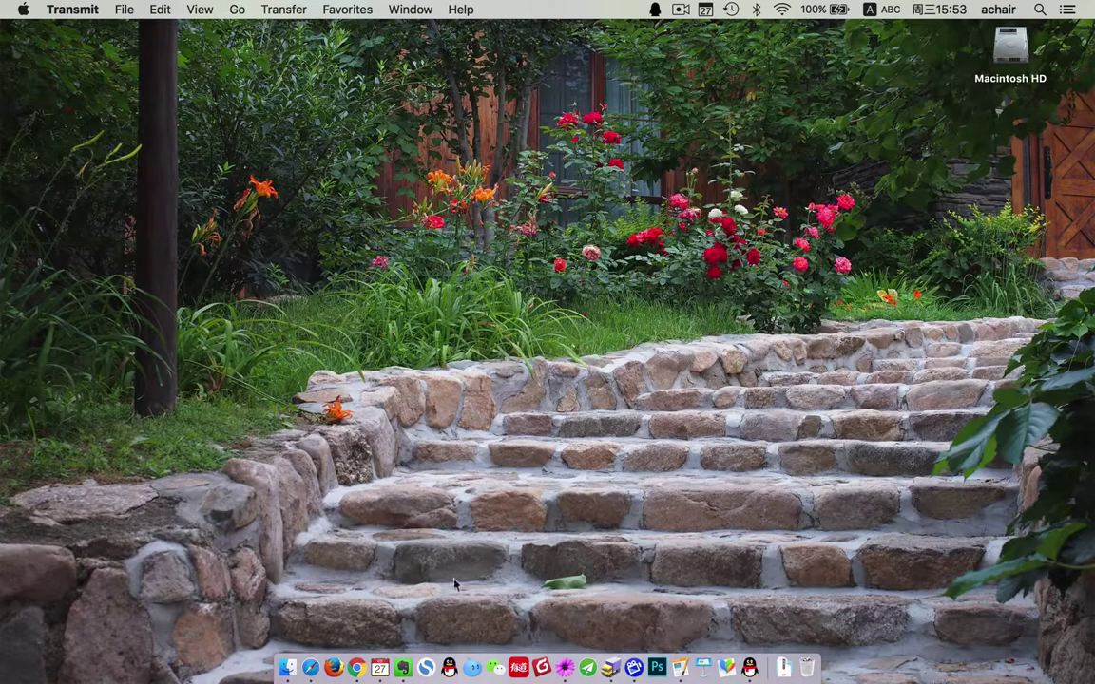
- Set /betheme.zip as the archive and 站点根目录 as the extraction destination
left_click(311, 668)
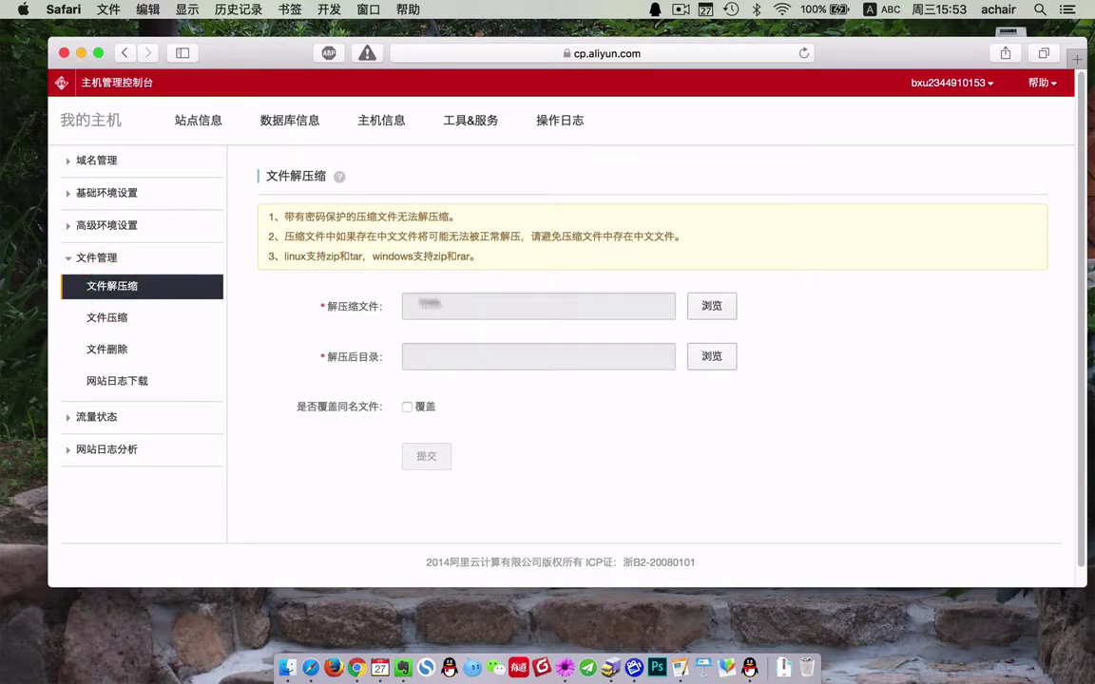
left_click(704, 308)
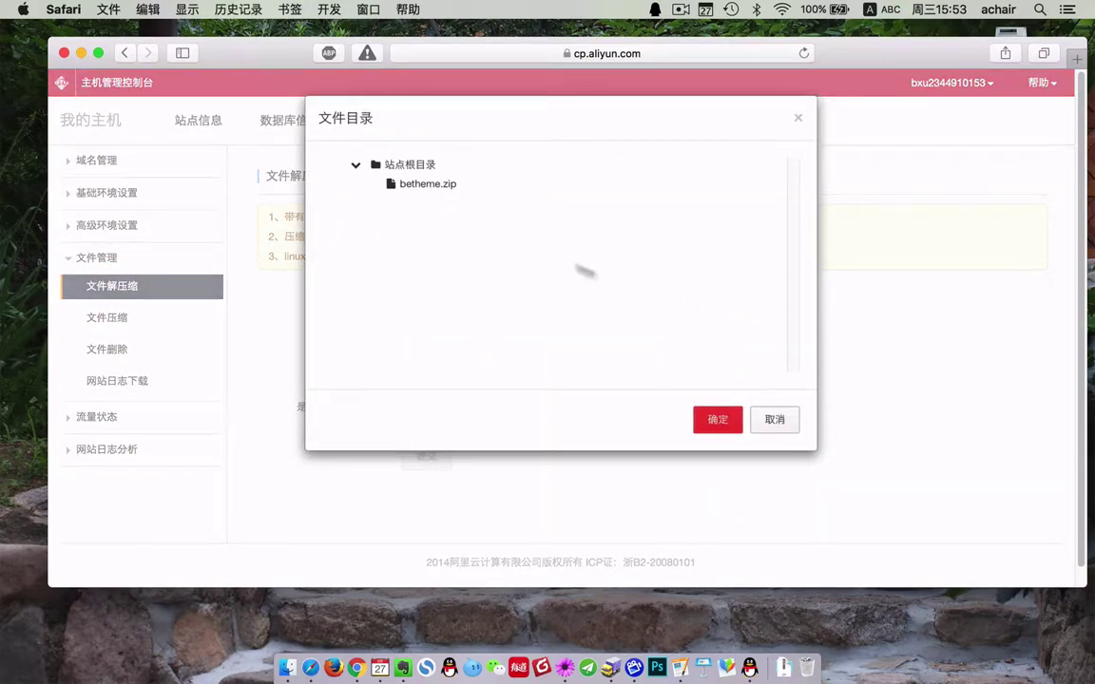
left_click(428, 185)
left_click(718, 419)
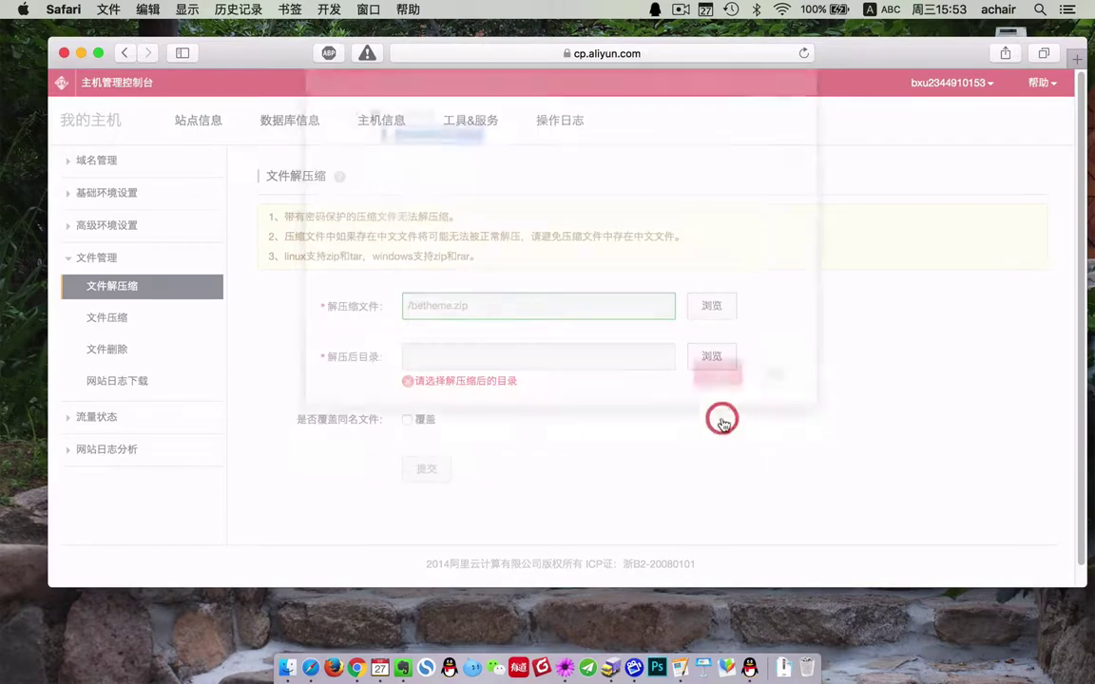
left_click(710, 356)
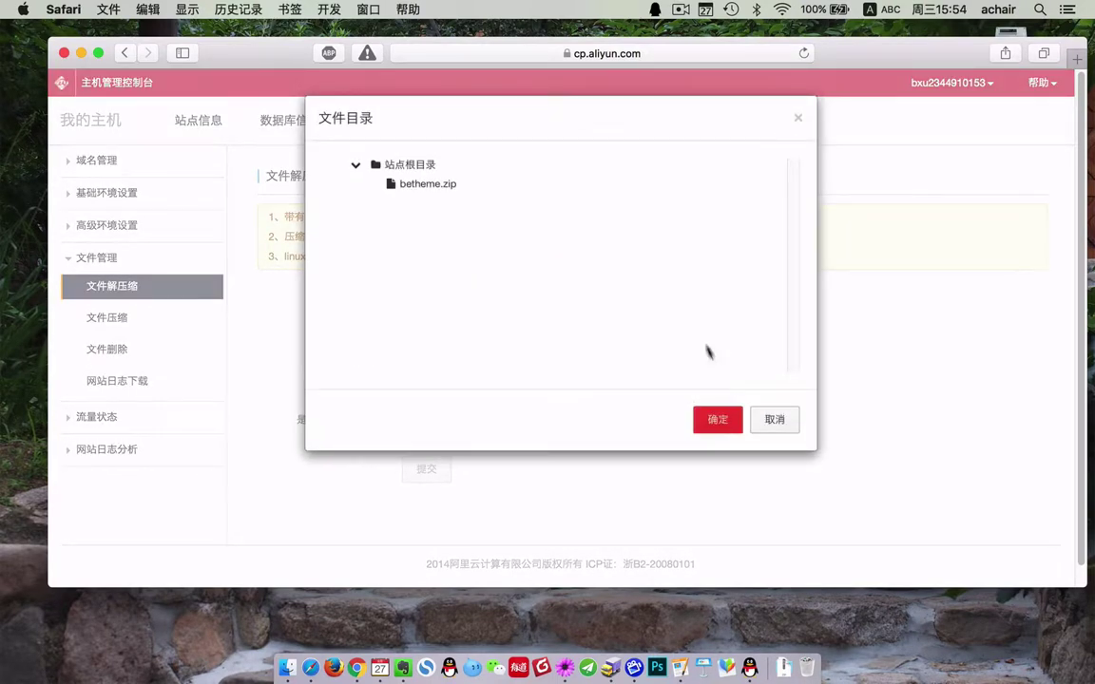
left_click(405, 164)
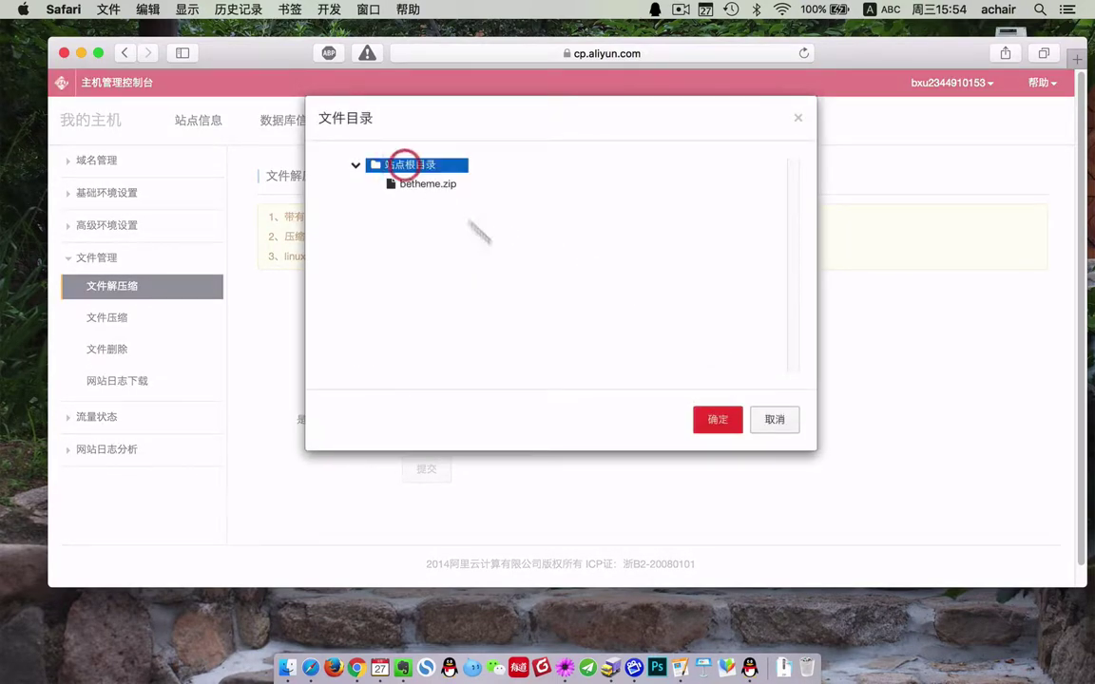
left_click(717, 419)
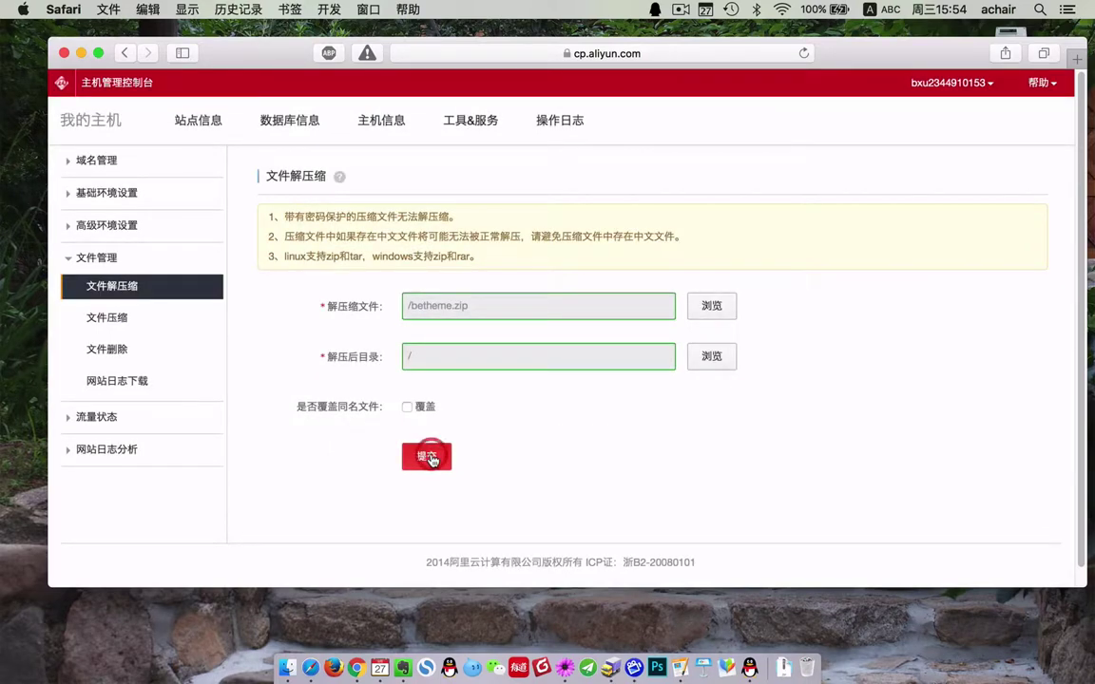
- Submit and confirm the extraction, return to the form, then minimize Safari
left_click(427, 457)
left_click(713, 251)
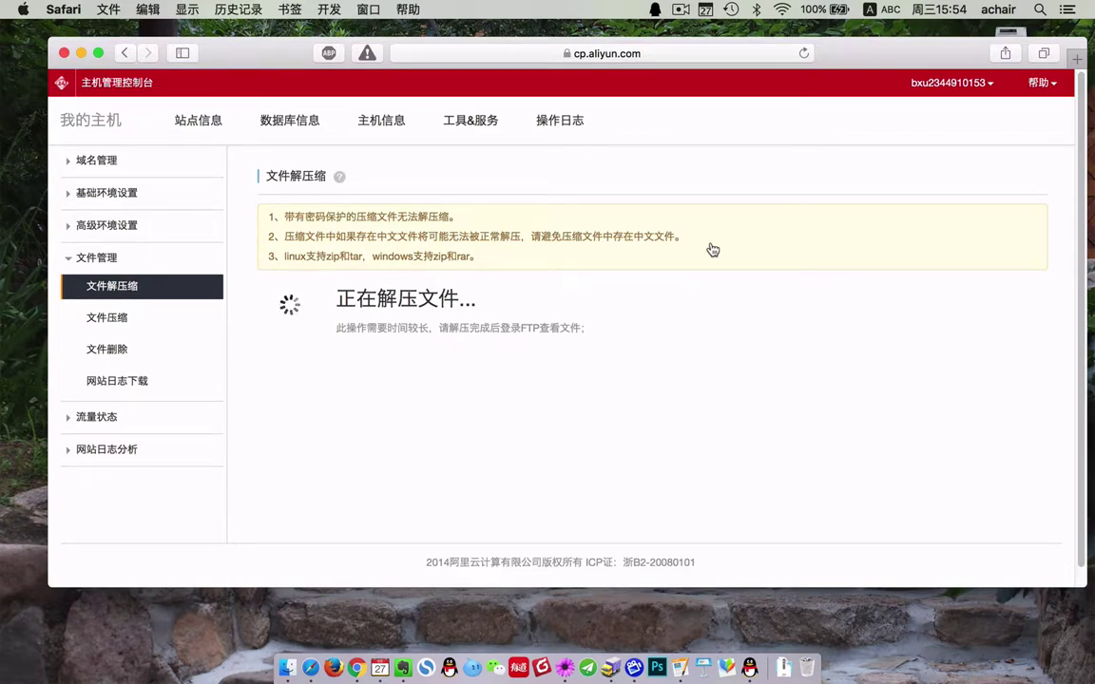
left_click(353, 358)
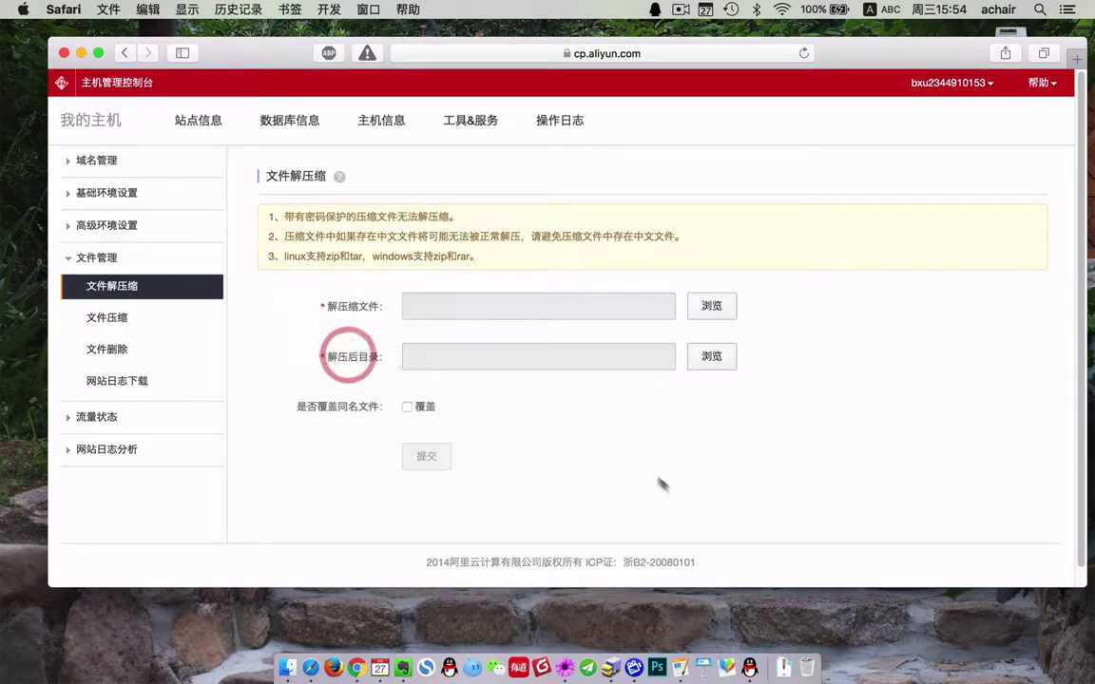
left_click(82, 53)
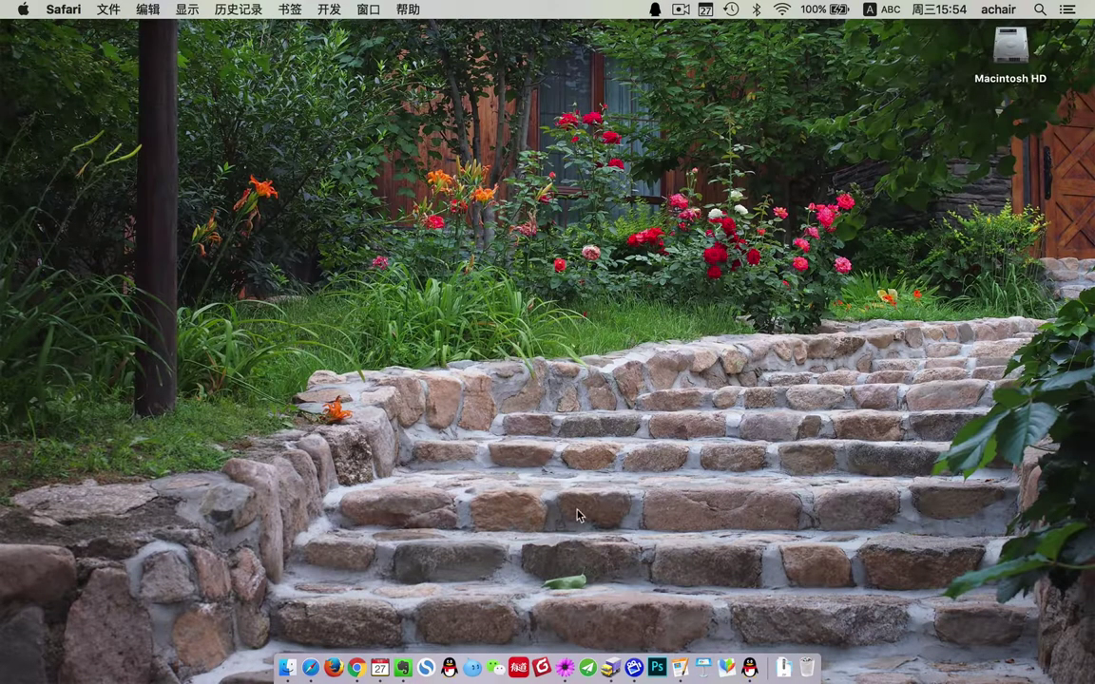
- Refresh the server listing and check the extracted betheme folder's contents
left_click(611, 669)
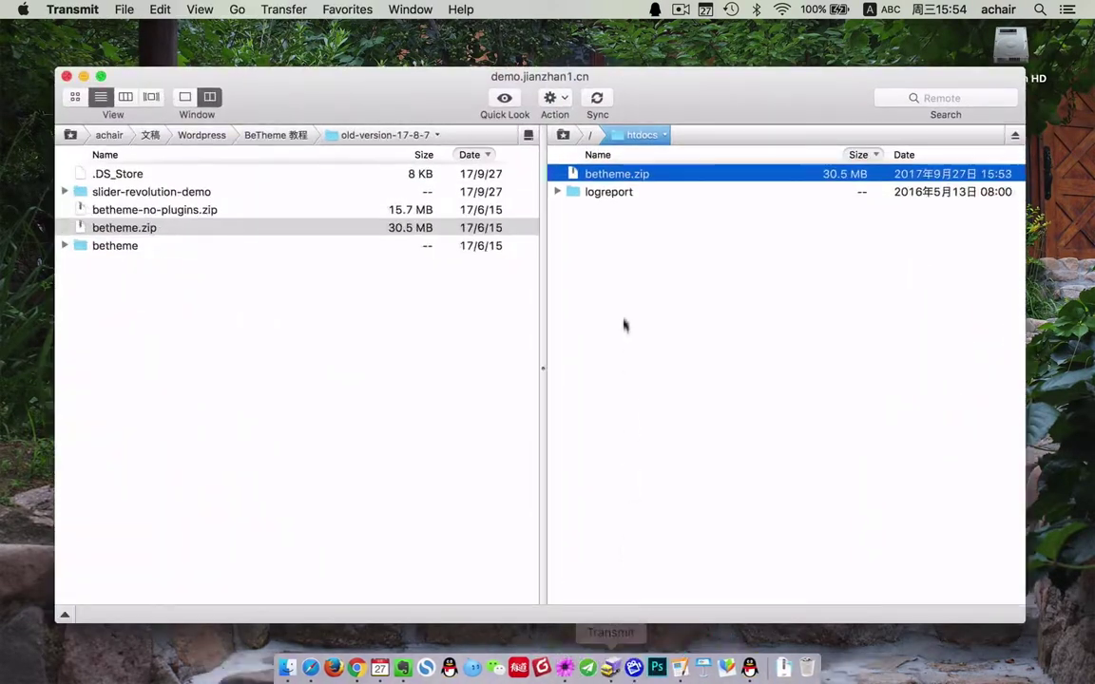
right_click(629, 263)
left_click(668, 303)
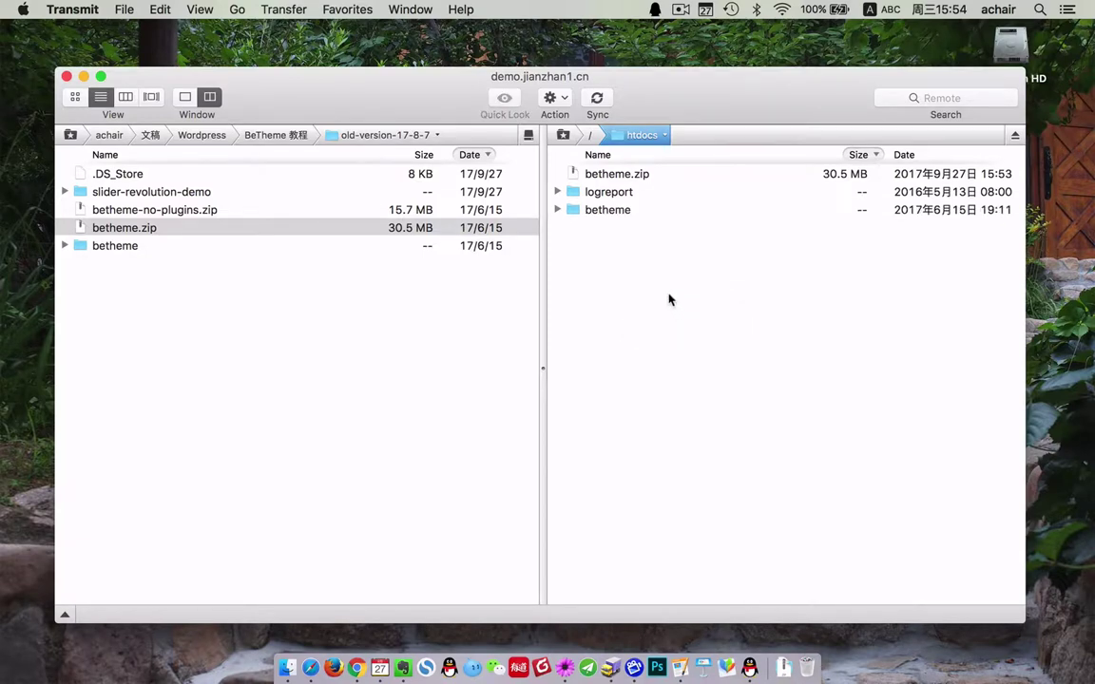
left_click(558, 210)
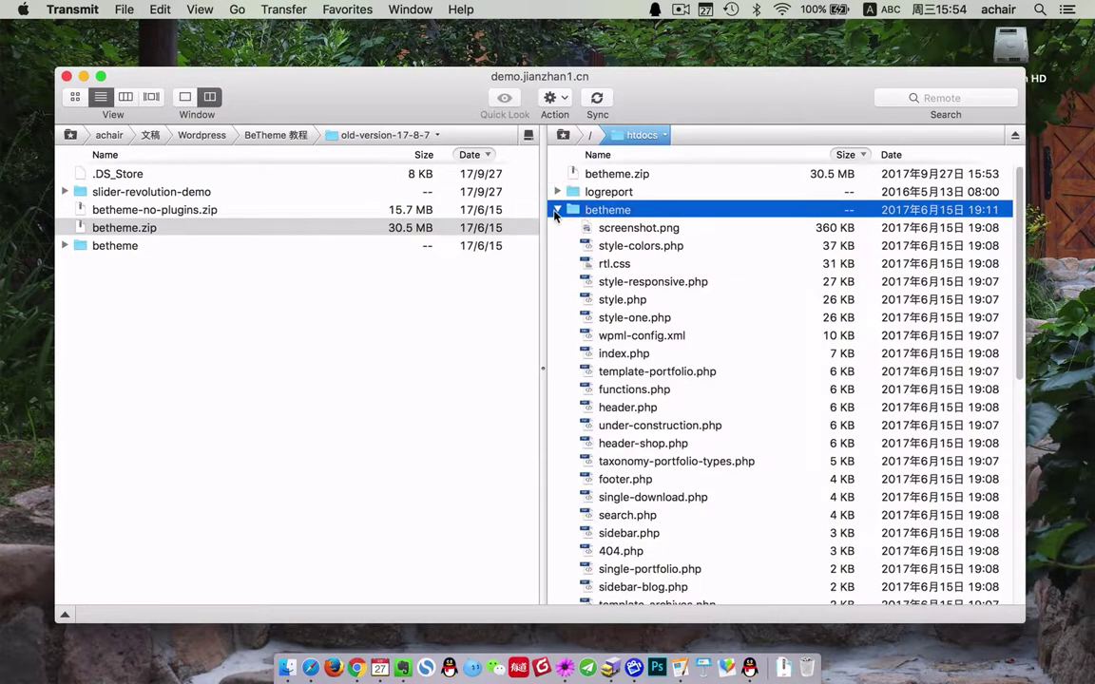
left_click(558, 210)
- Delete betheme.zip from the server's htdocs folder
left_click(614, 175)
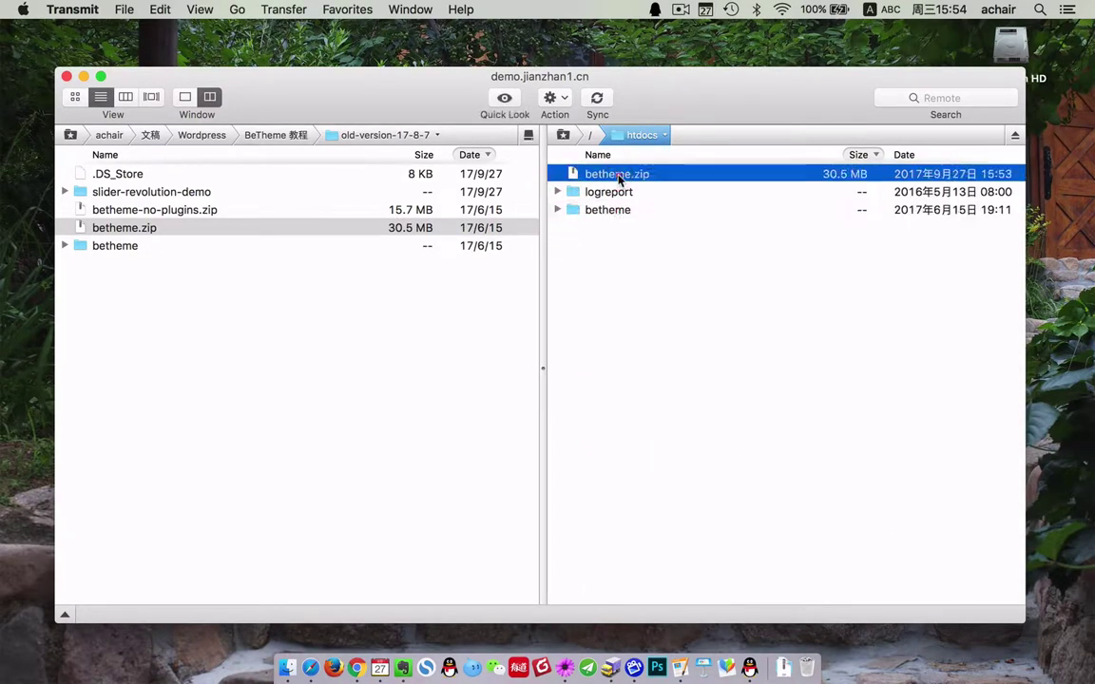
right_click(621, 176)
left_click(676, 316)
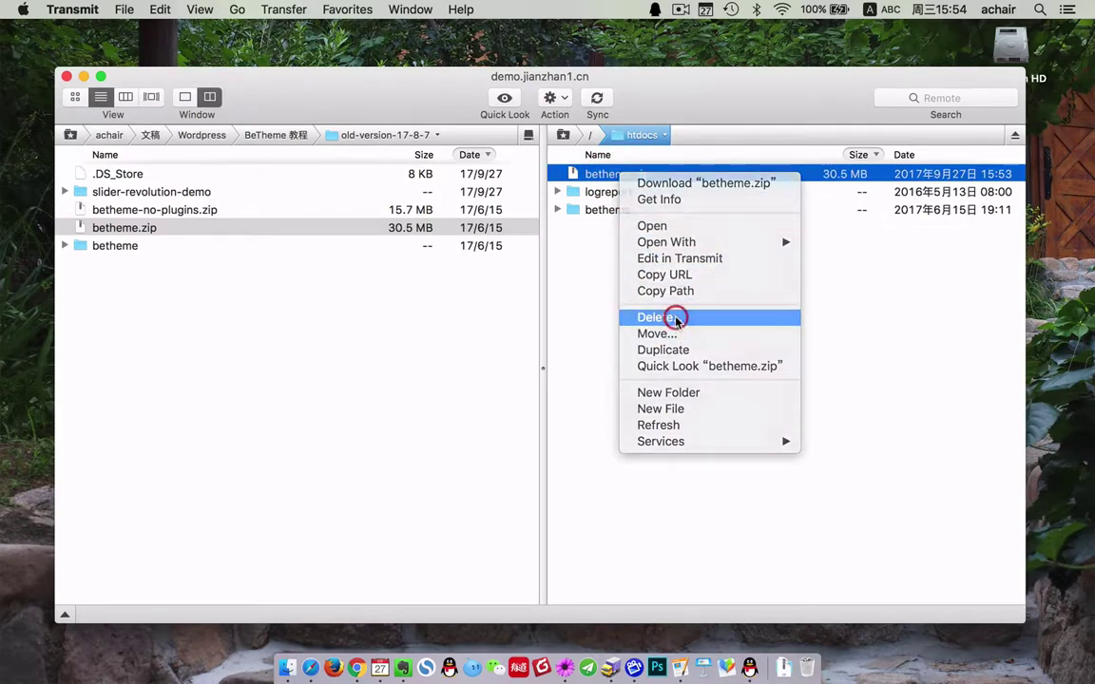
left_click(670, 211)
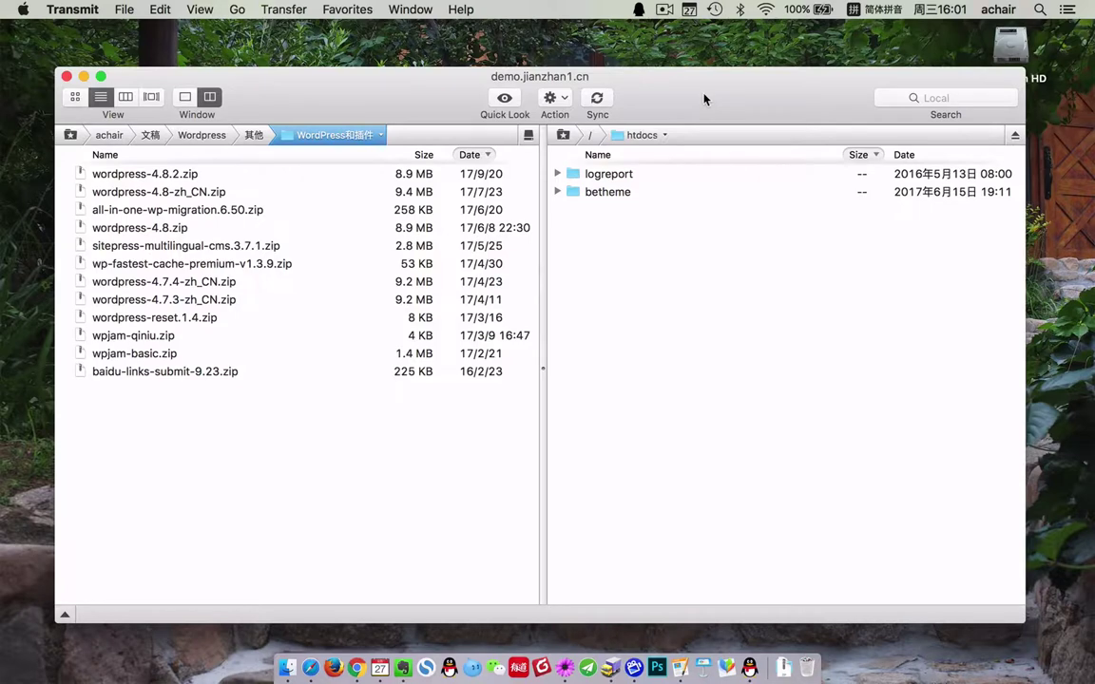
- Upload wordpress-4.8.2.zip to htdocs and select it in the server listing
left_click(176, 174)
left_click(166, 191)
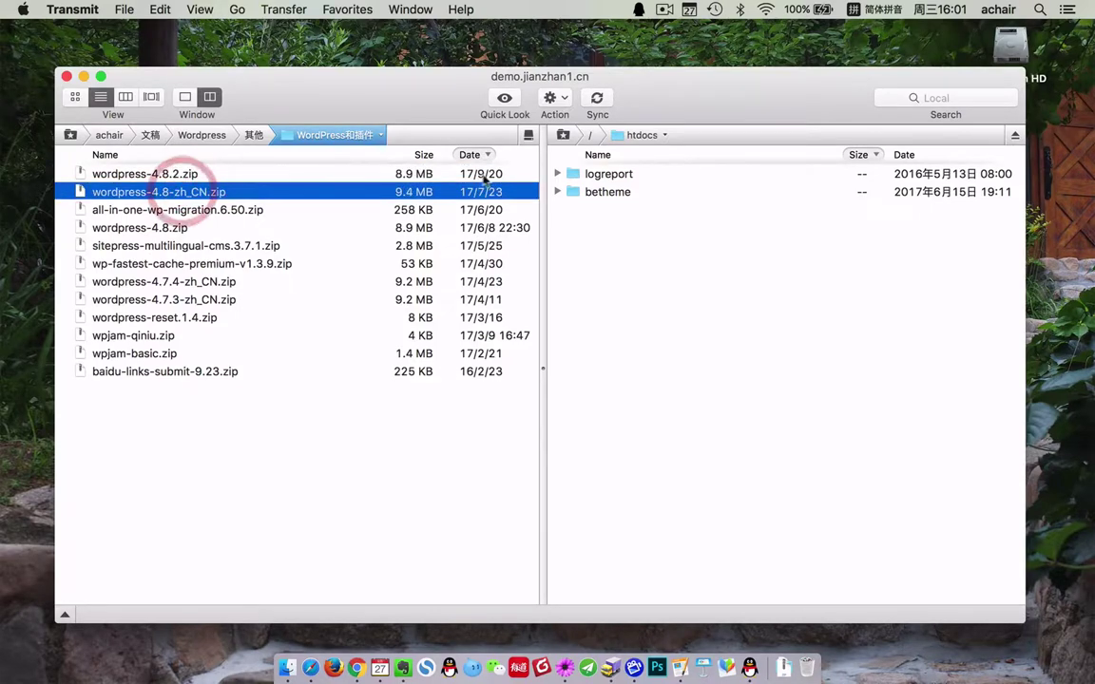
left_click(495, 174)
right_click(342, 174)
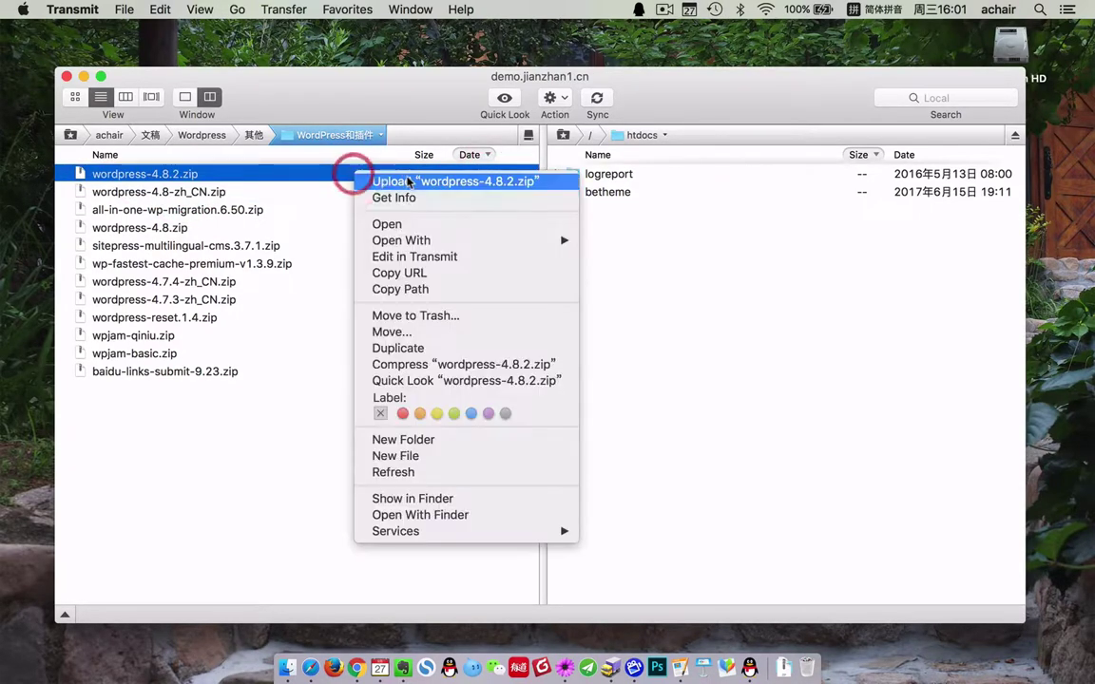
left_click(384, 179)
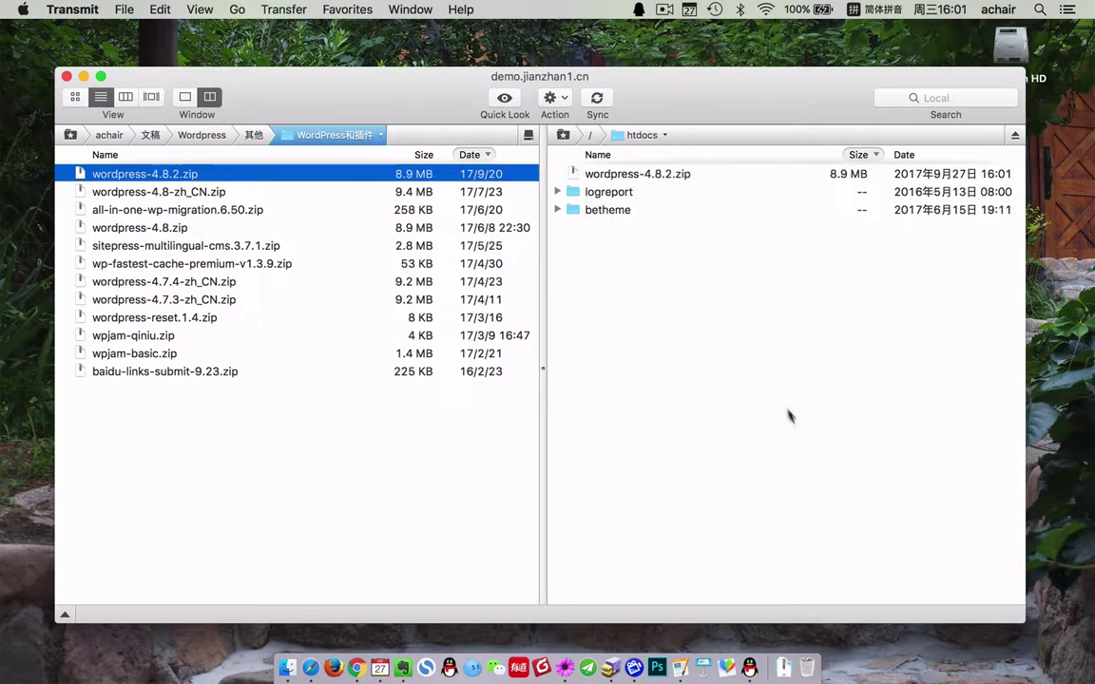
right_click(734, 293)
left_click(770, 169)
left_click(674, 180)
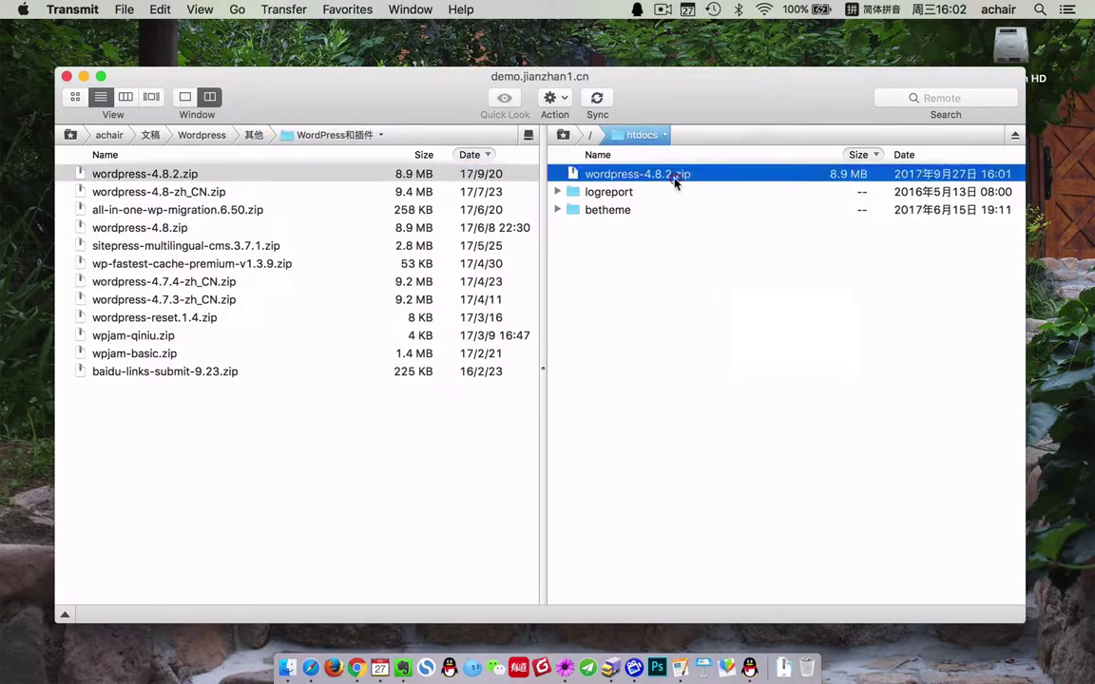
- Set /wordpress-4.8.2.zip as the archive and 站点根目录 as the extraction destination
left_click(310, 670)
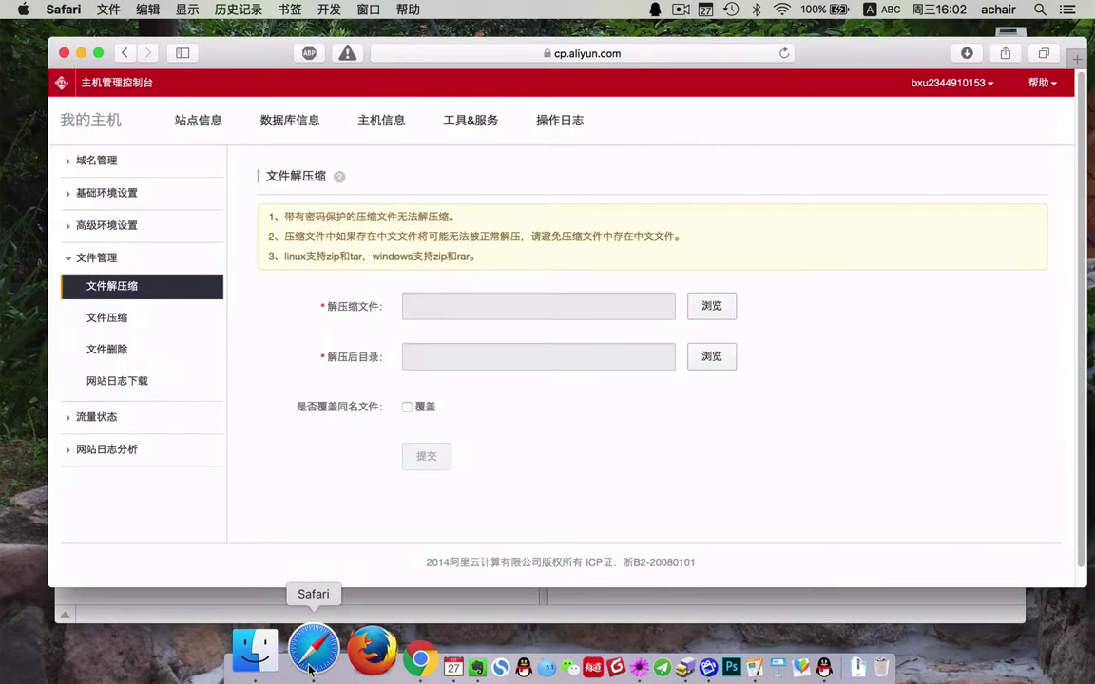
left_click(712, 305)
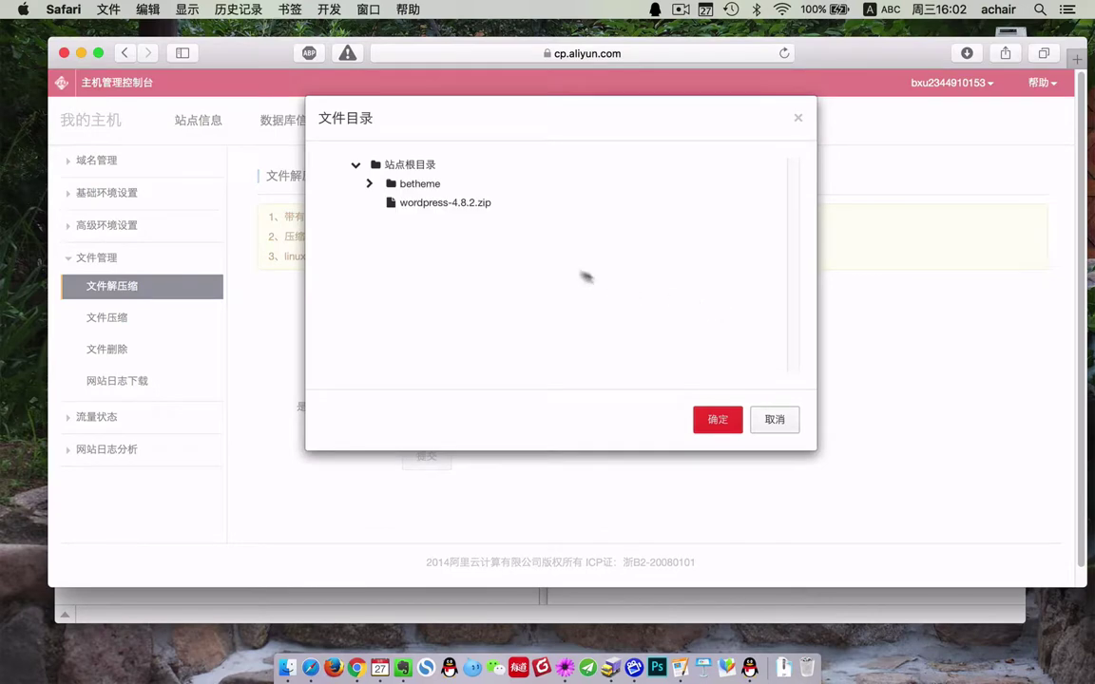
left_click(442, 203)
left_click(722, 421)
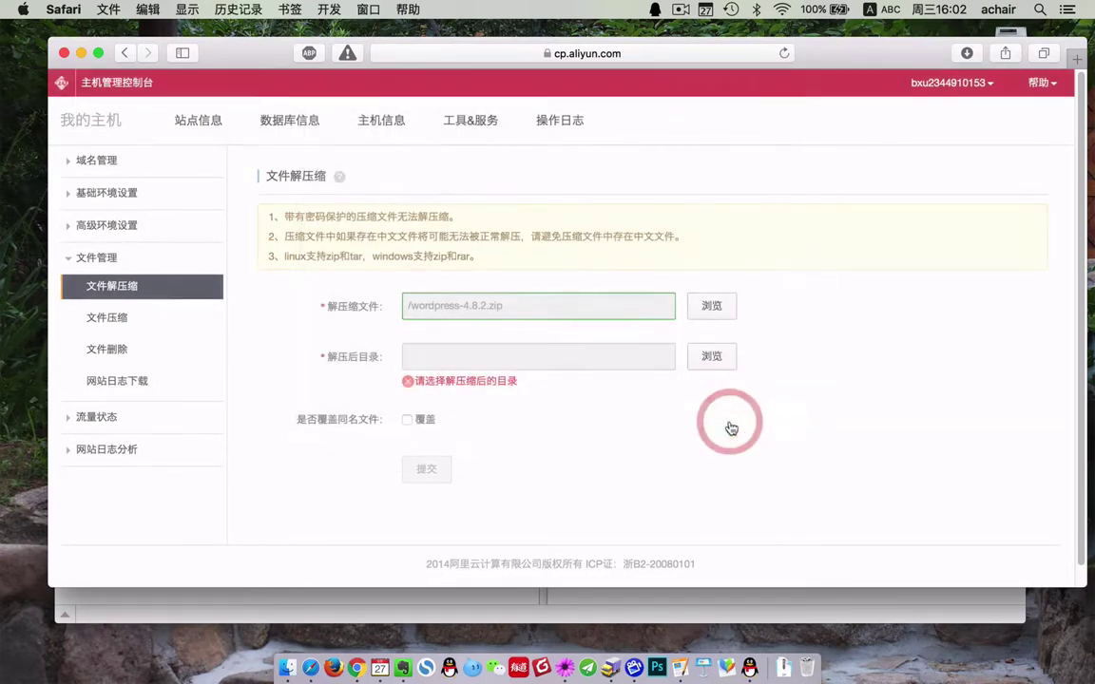
left_click(715, 356)
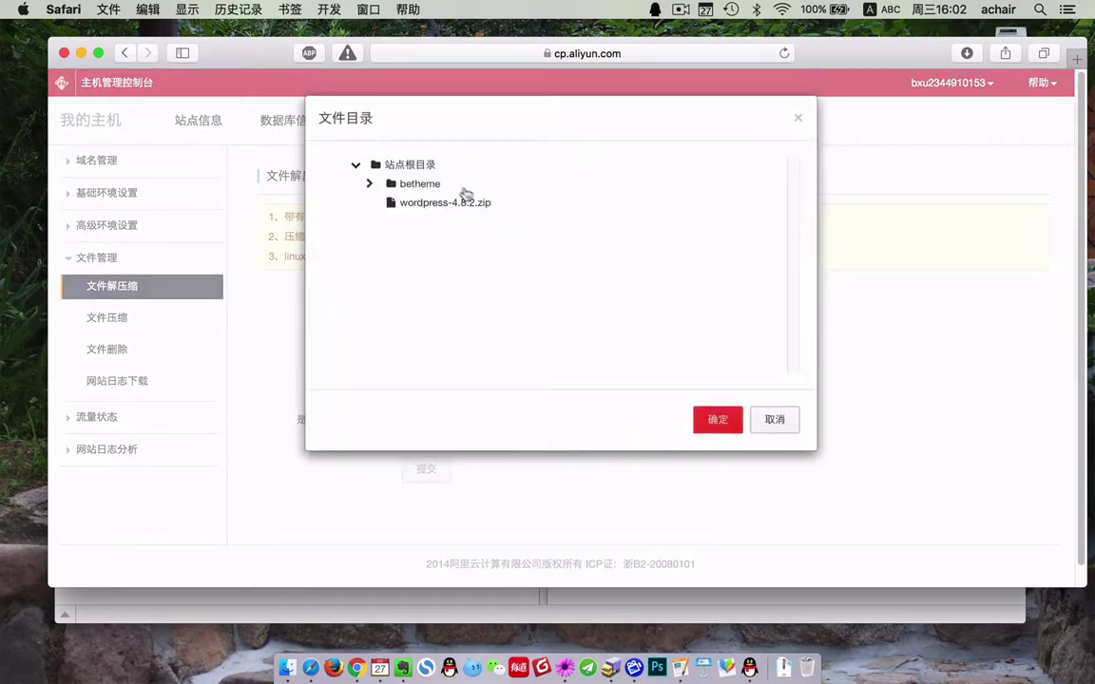
left_click(412, 167)
left_click(708, 420)
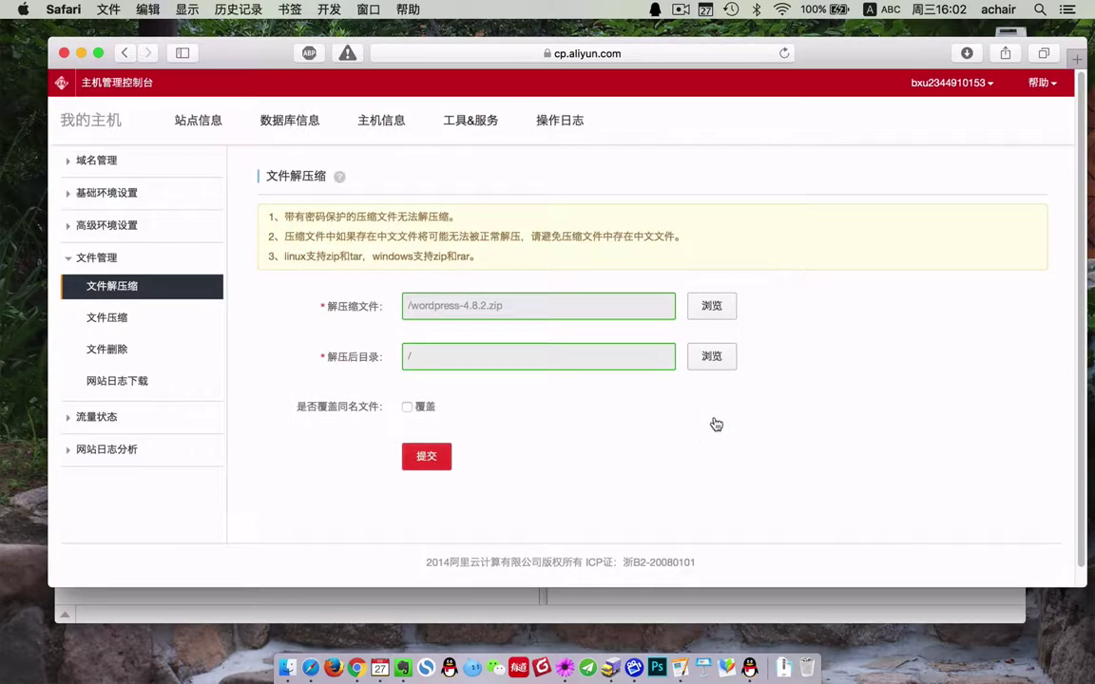
- Submit and confirm the extraction, then minimize Safari once it completes
left_click(430, 456)
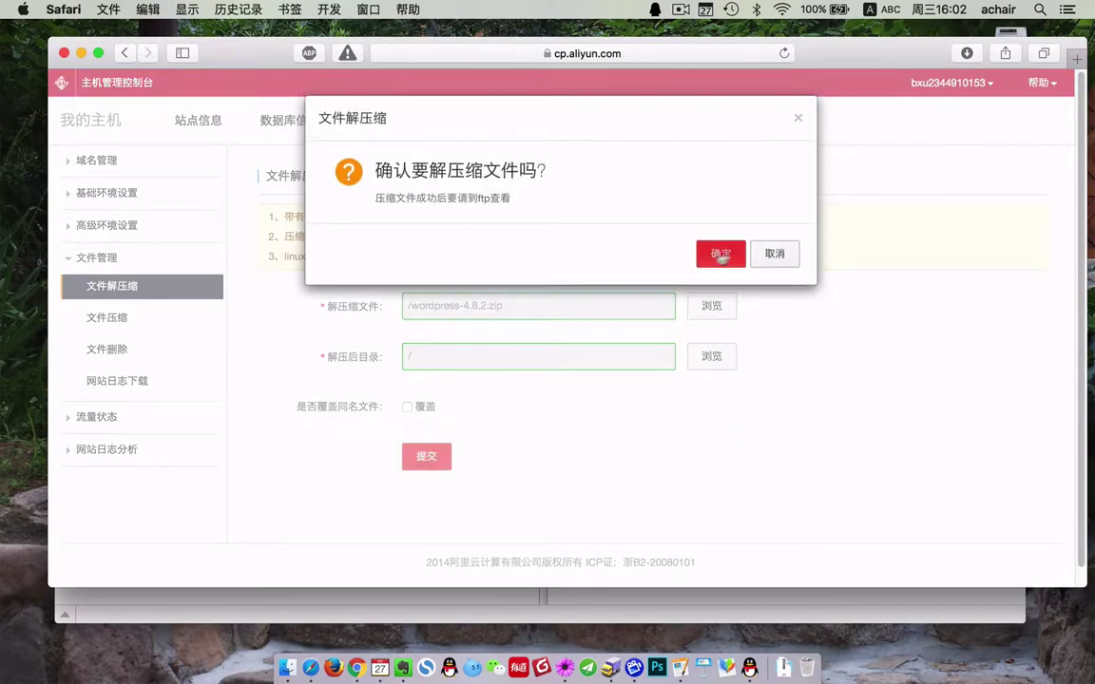
left_click(736, 253)
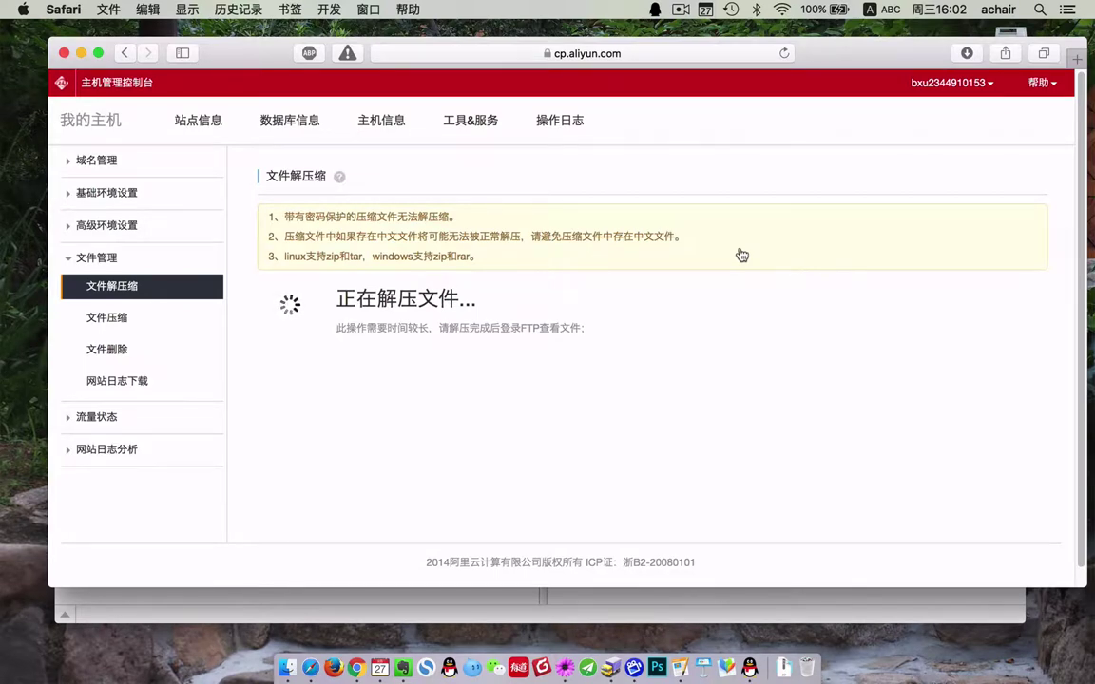
left_click(81, 53)
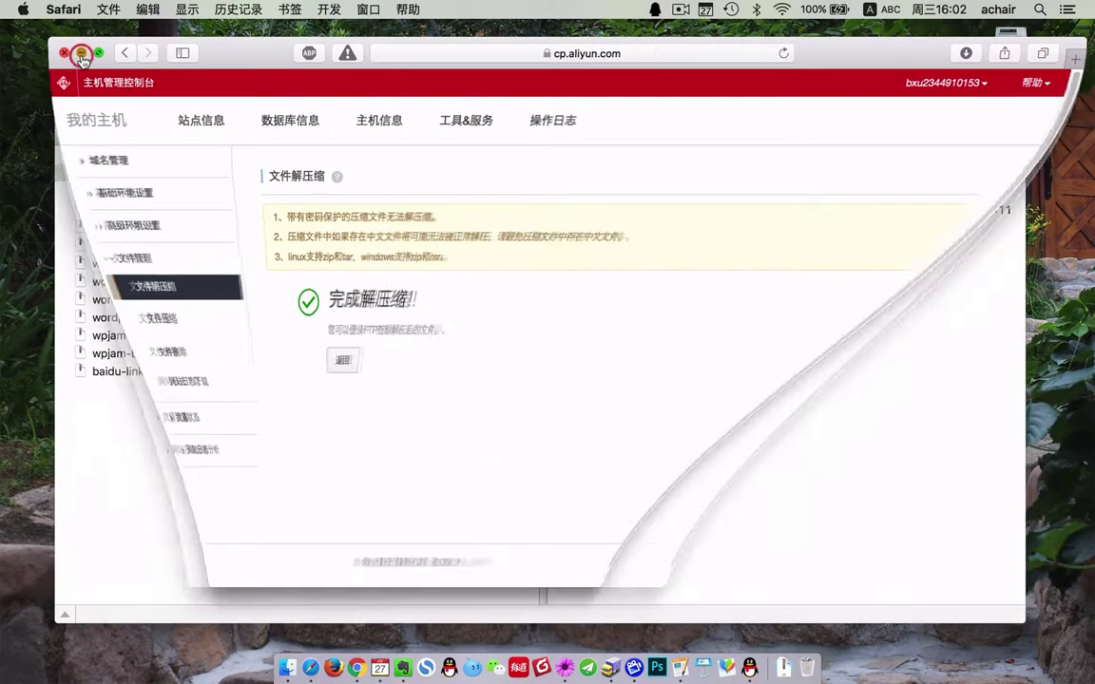
- Refresh the server listing to show the extracted wordpress folder
right_click(636, 240)
mouse_move(678, 265)
left_click(603, 294)
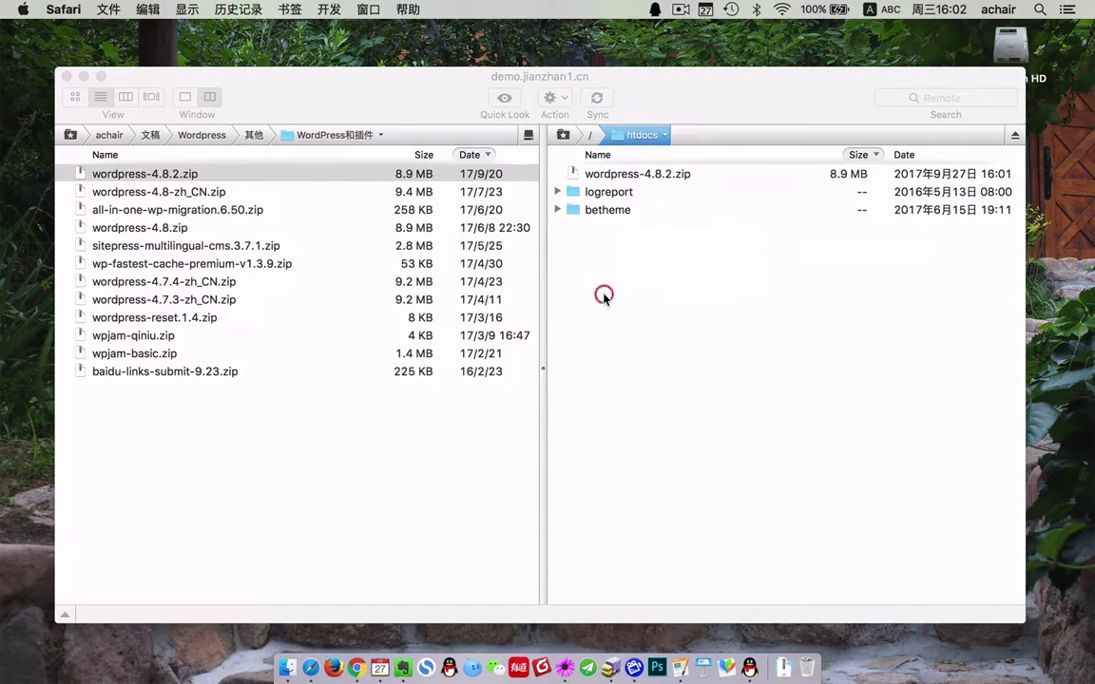
right_click(603, 288)
left_click(689, 277)
right_click(681, 308)
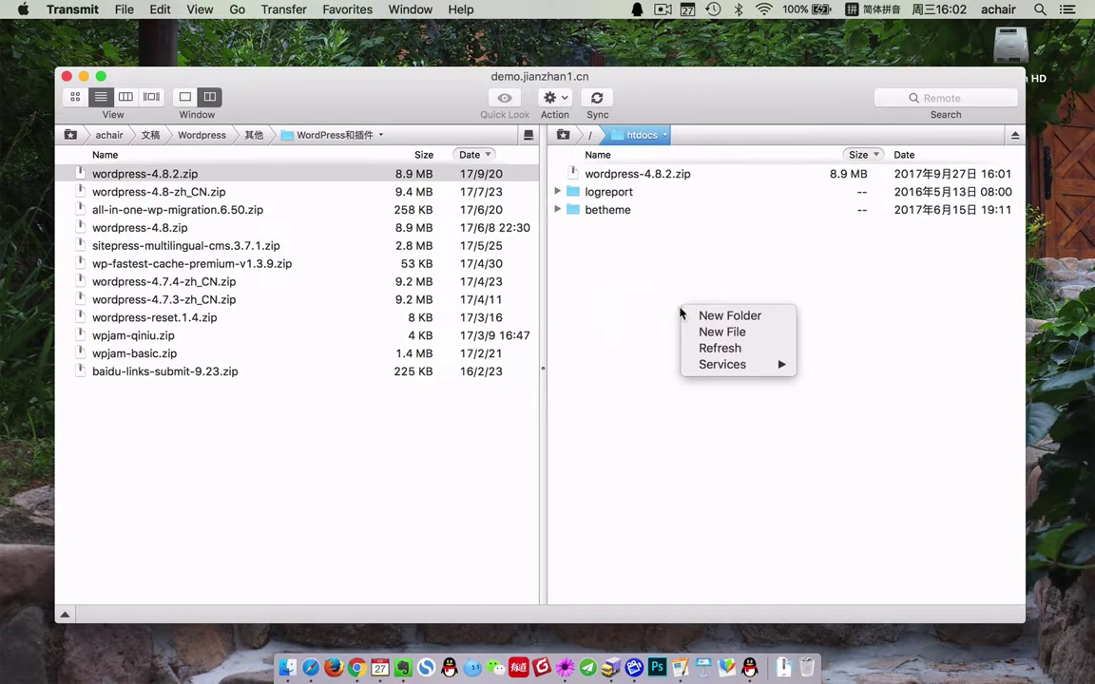
left_click(720, 350)
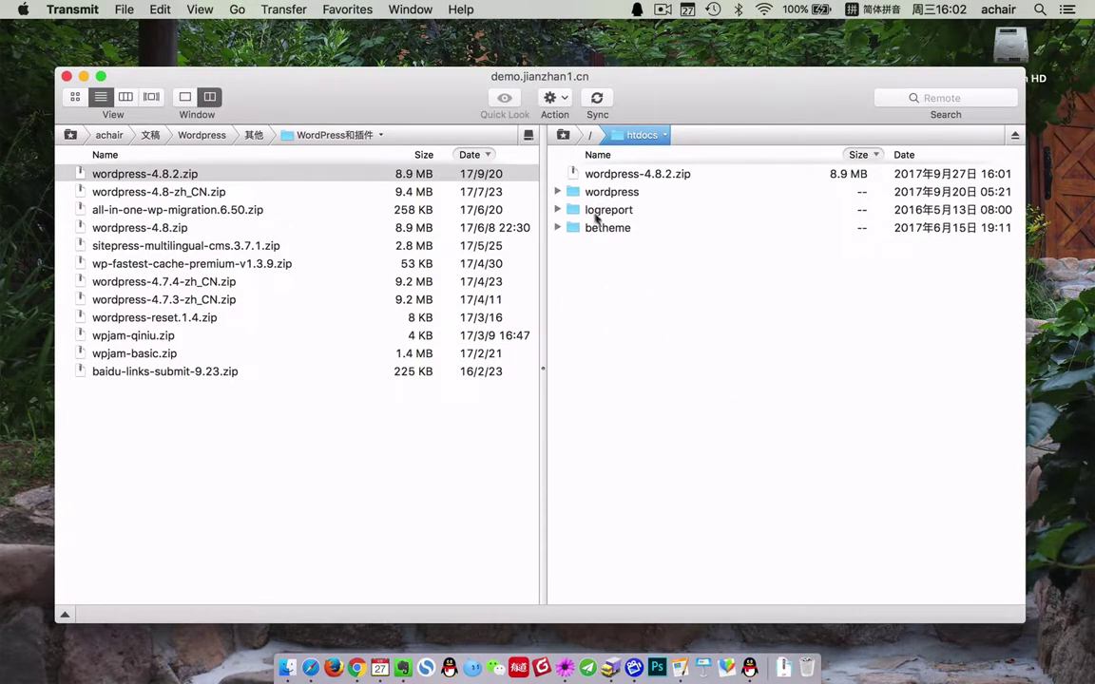
- Move all files from wp-login.php to wp-admin out of wordpress into htdocs
left_click(557, 192)
left_click(647, 210)
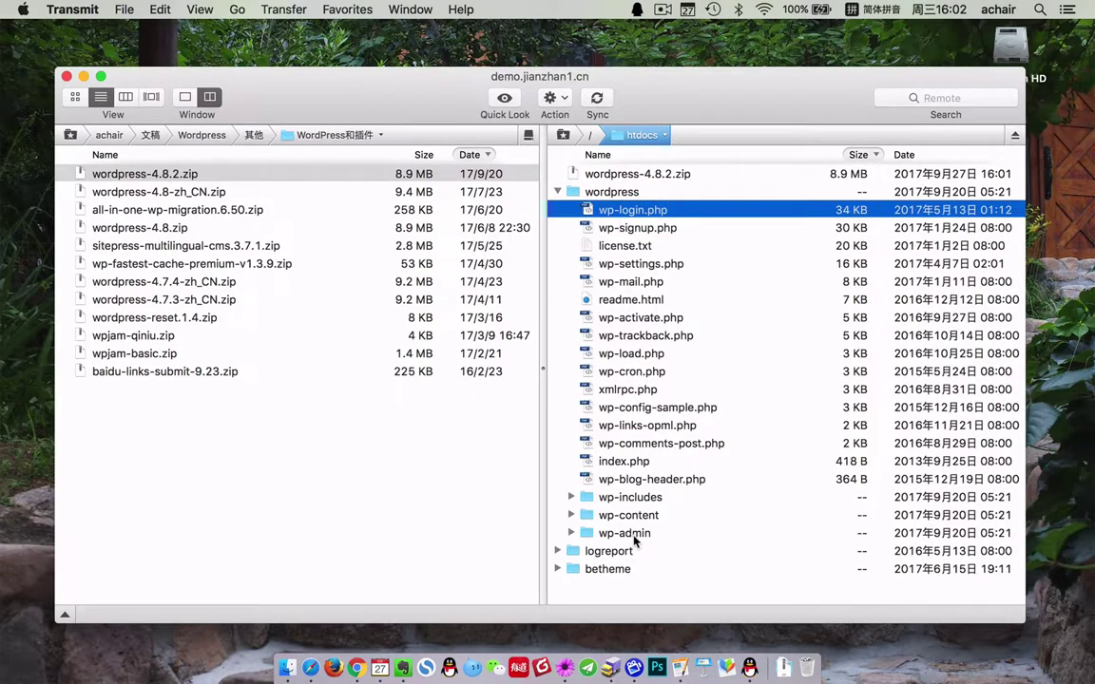
left_click(634, 534, "shift")
left_click(559, 192)
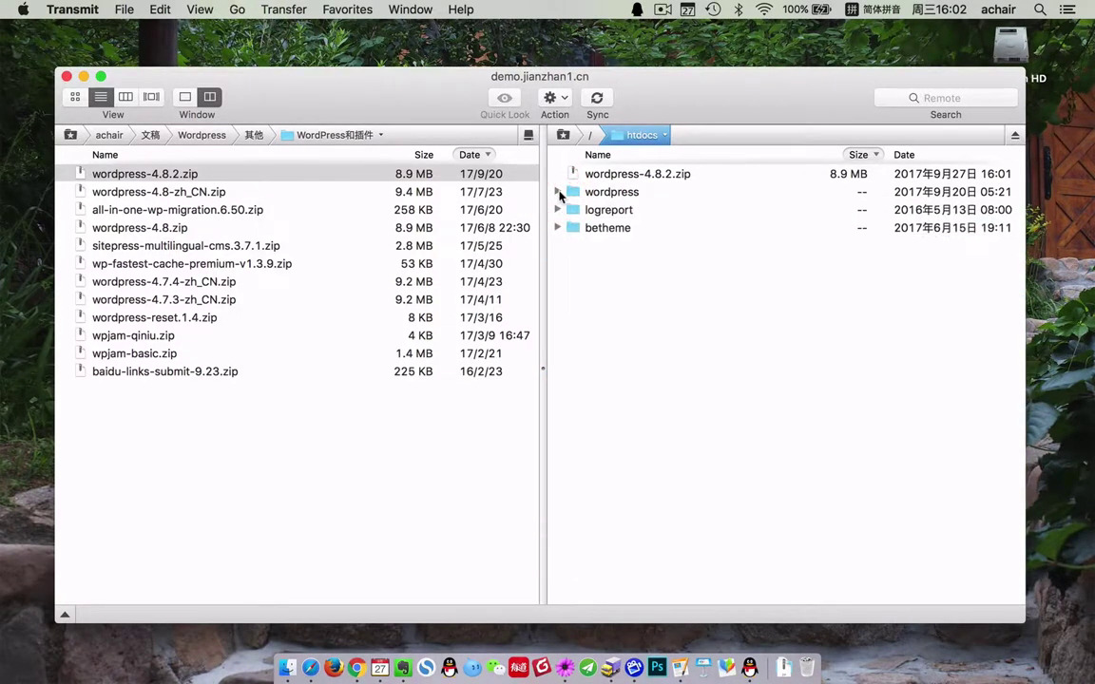
left_click(559, 192)
left_click(613, 210)
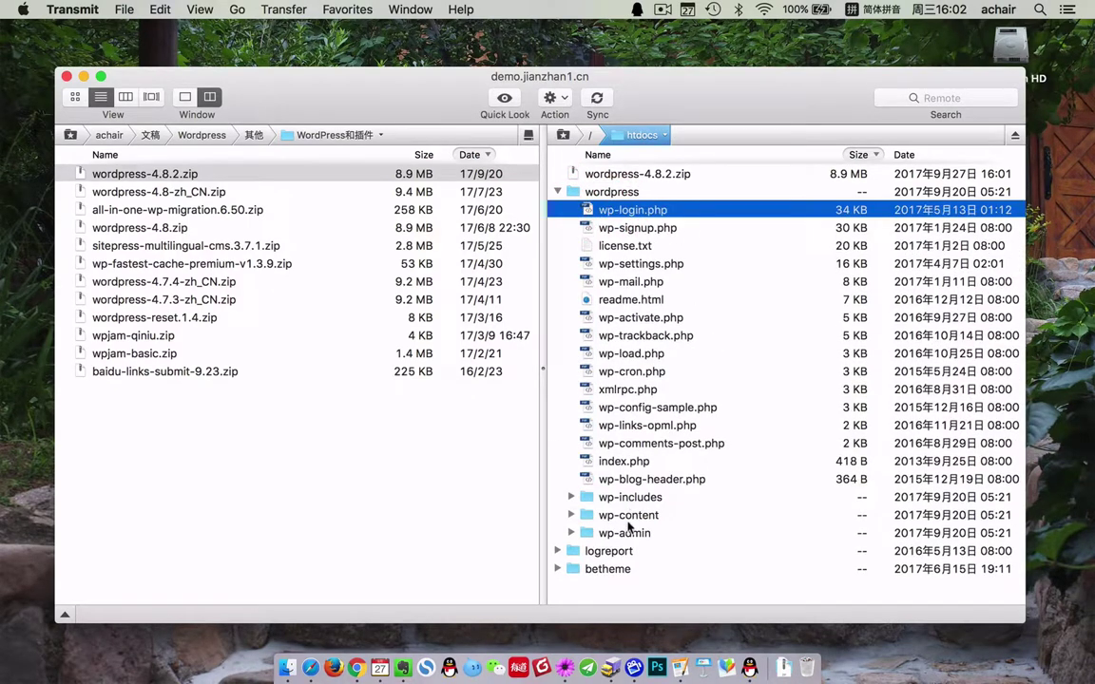
left_click(627, 534, "shift")
right_click(623, 296)
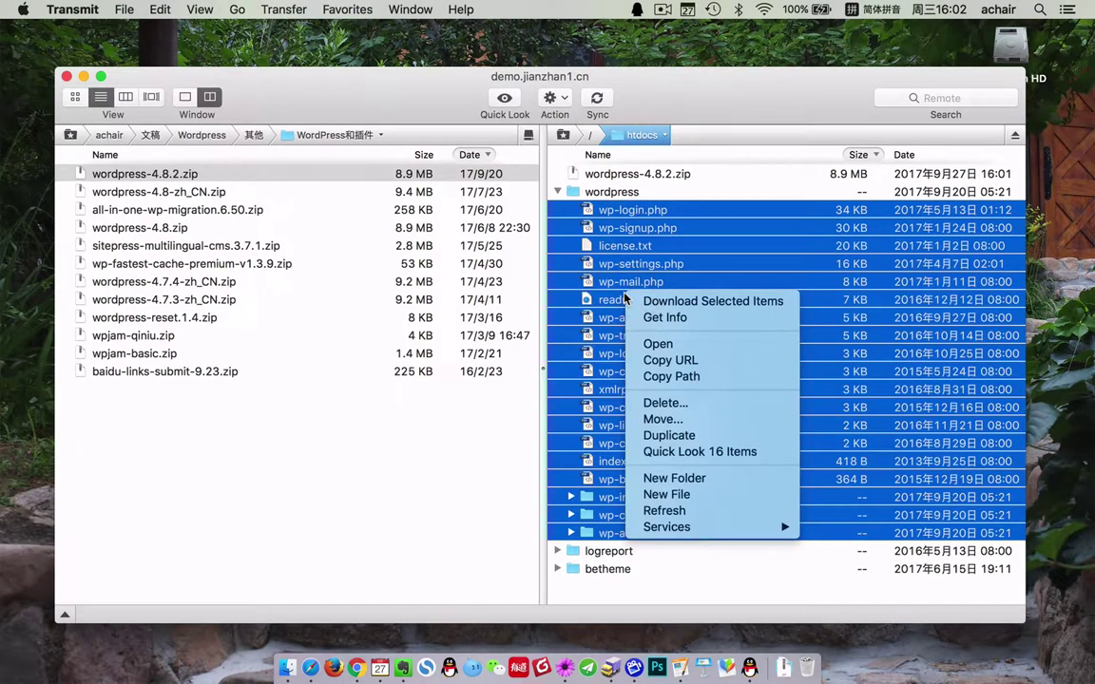
left_click(662, 418)
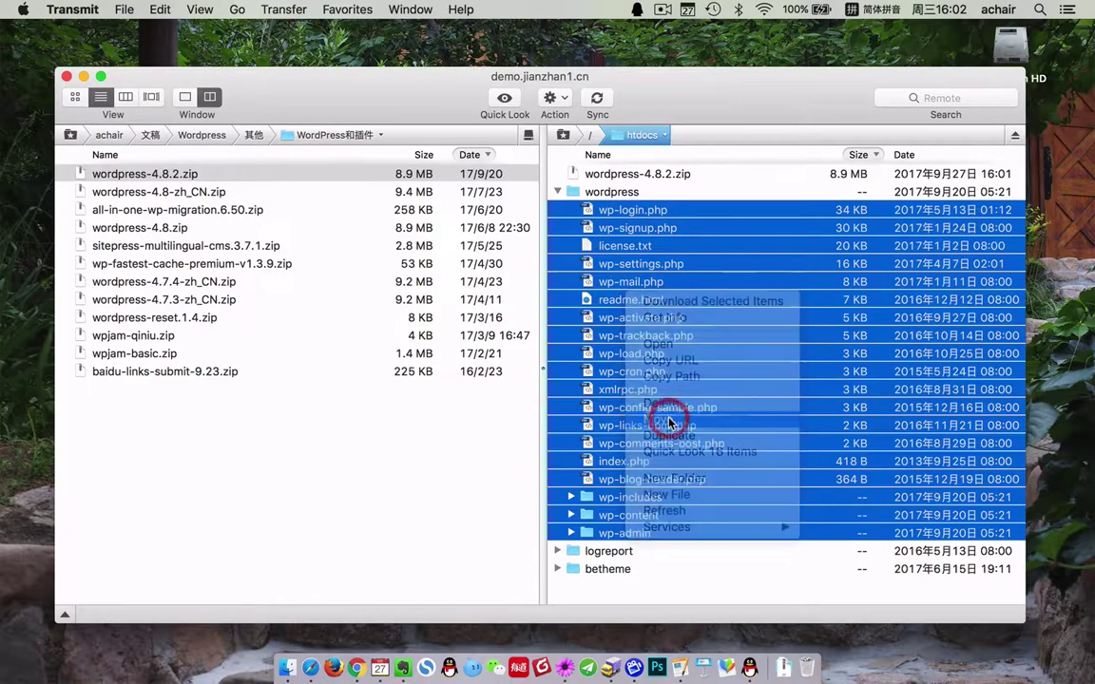
left_click(455, 199)
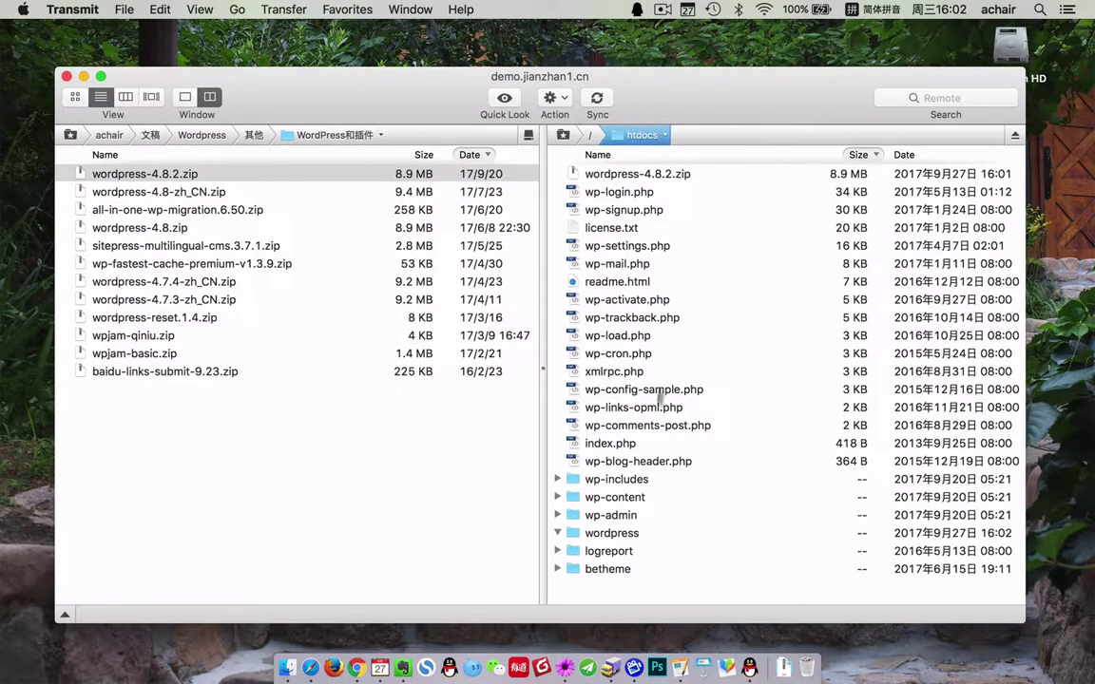
- Verify the wordpress folder is empty and delete it
double_click(618, 533)
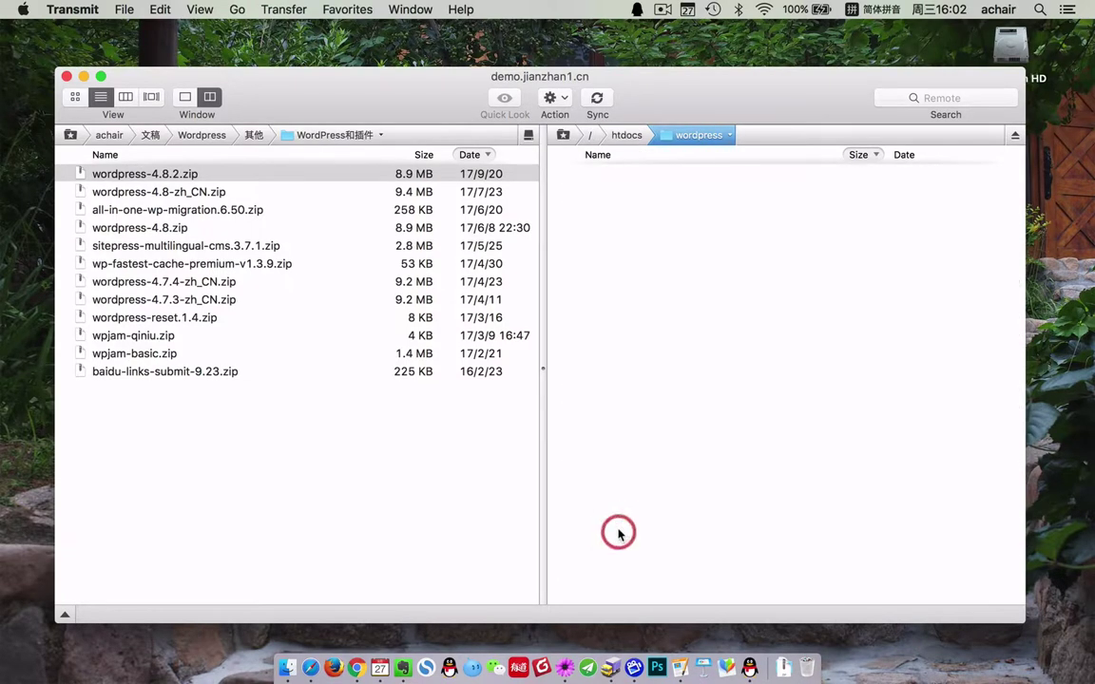
left_click(627, 135)
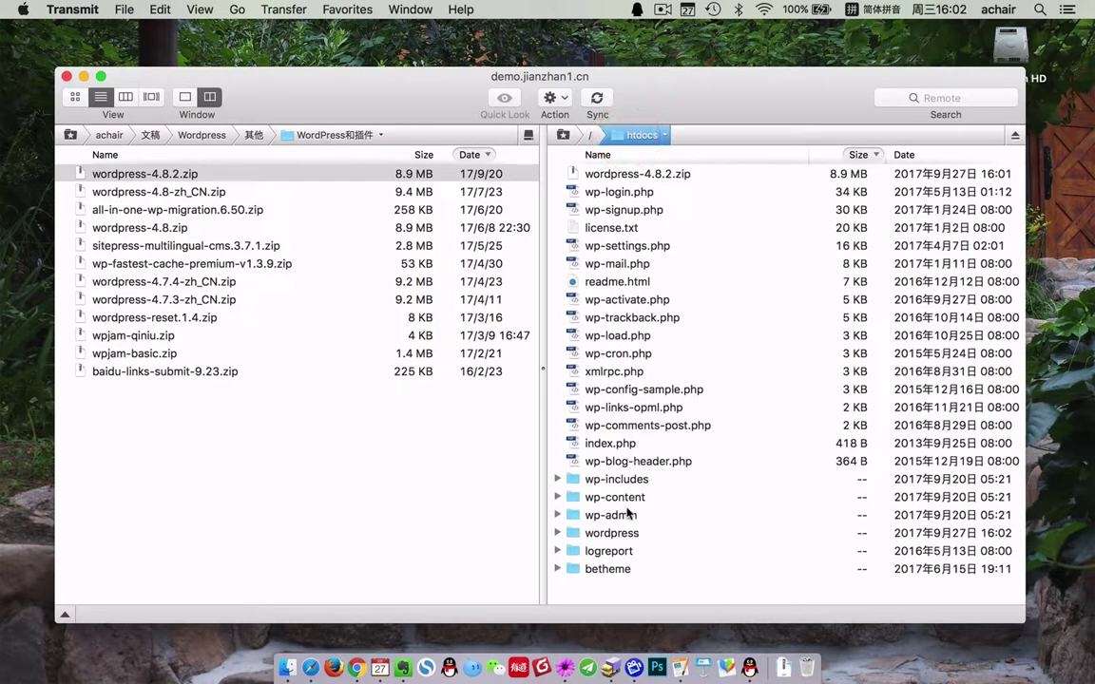
left_click(623, 537)
right_click(628, 533)
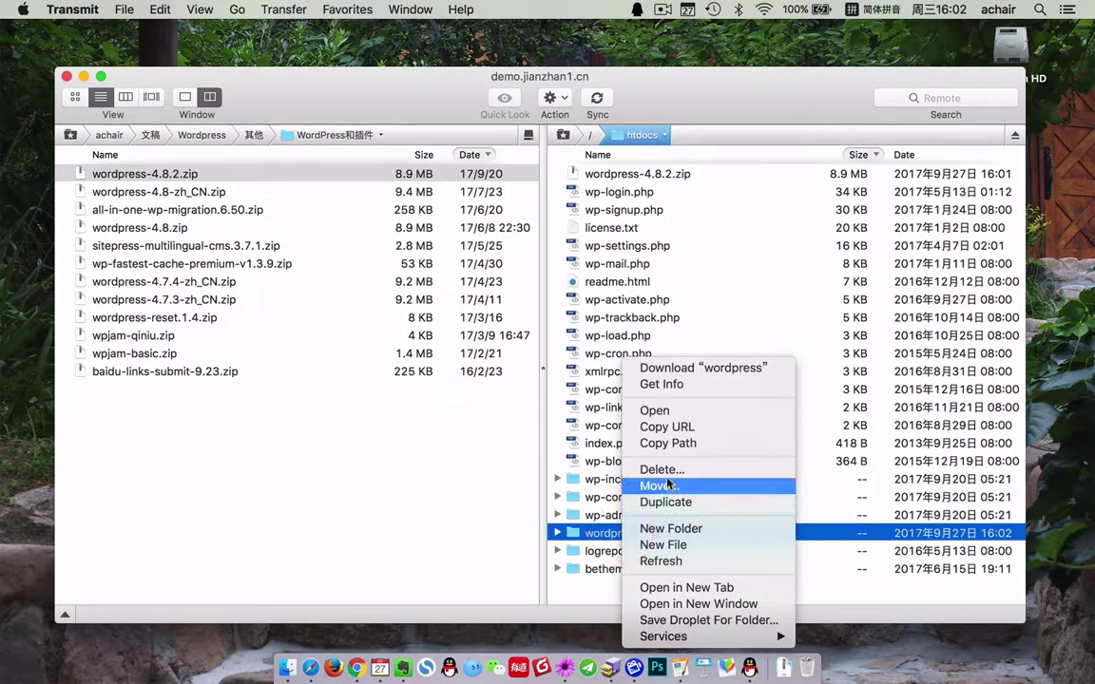
left_click(668, 471)
left_click(665, 211)
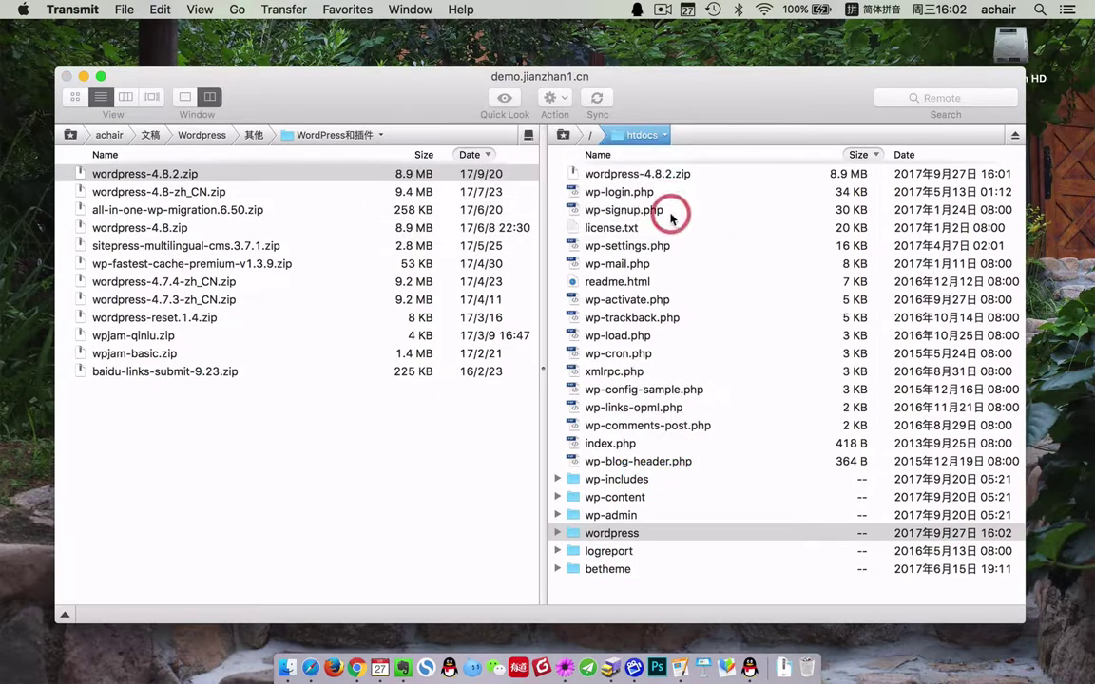
- Delete wordpress-4.8.2.zip and sort the htdocs listing by name ascending
left_click(644, 177)
right_click(643, 177)
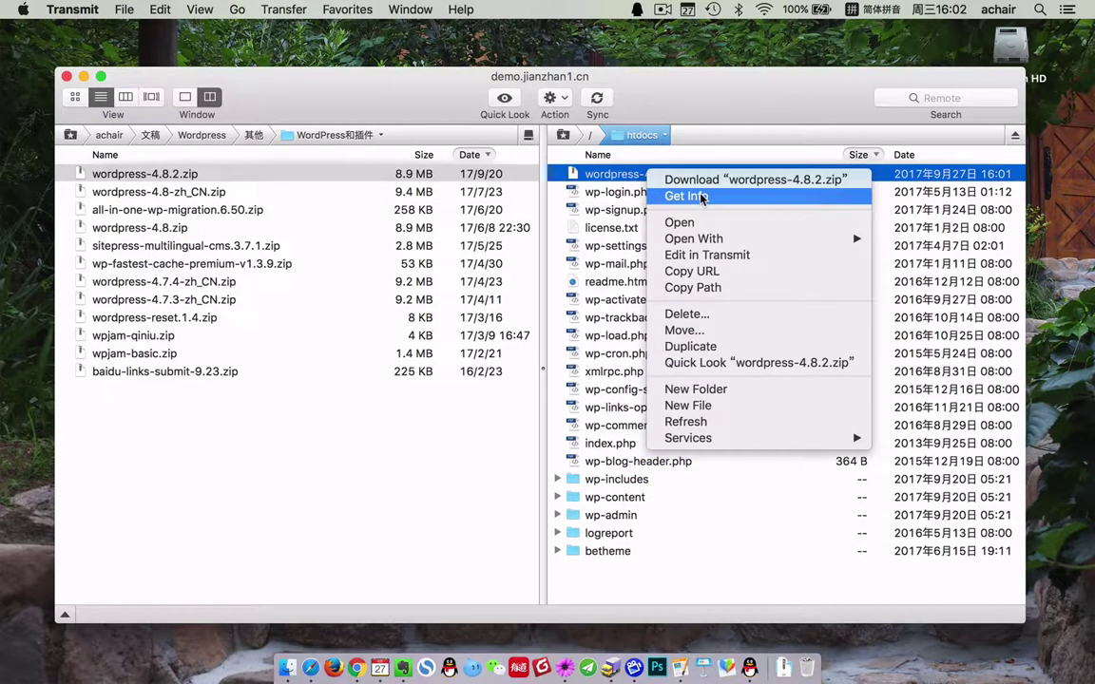
left_click(696, 315)
left_click(669, 209)
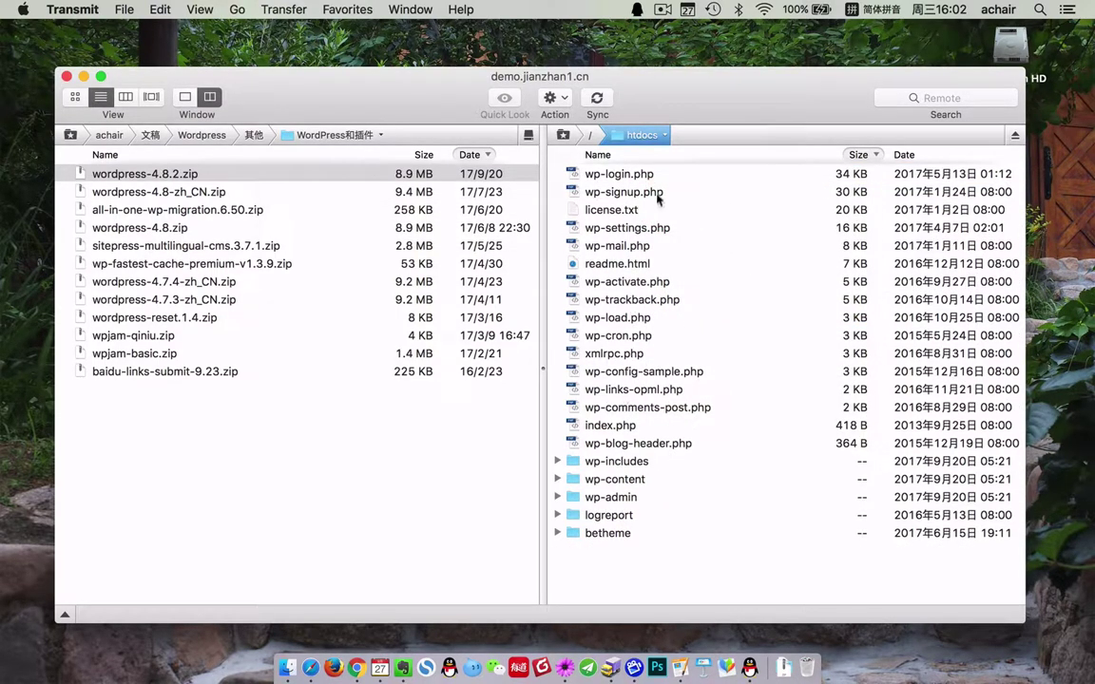
left_click(655, 156)
left_click(655, 156)
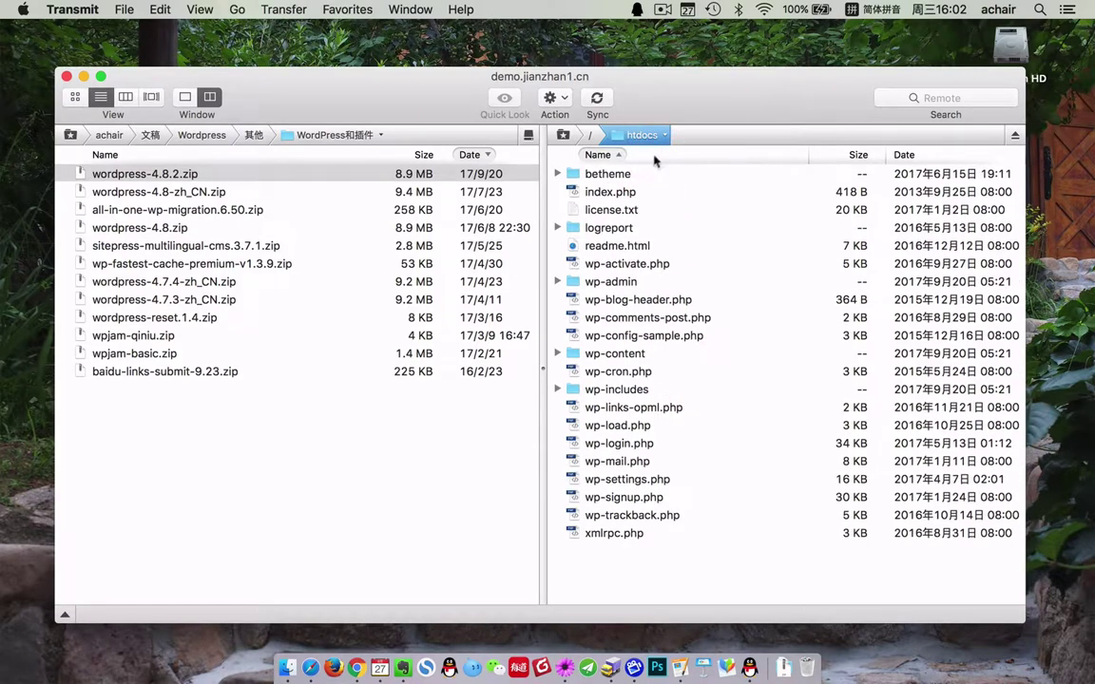
left_click(612, 176)
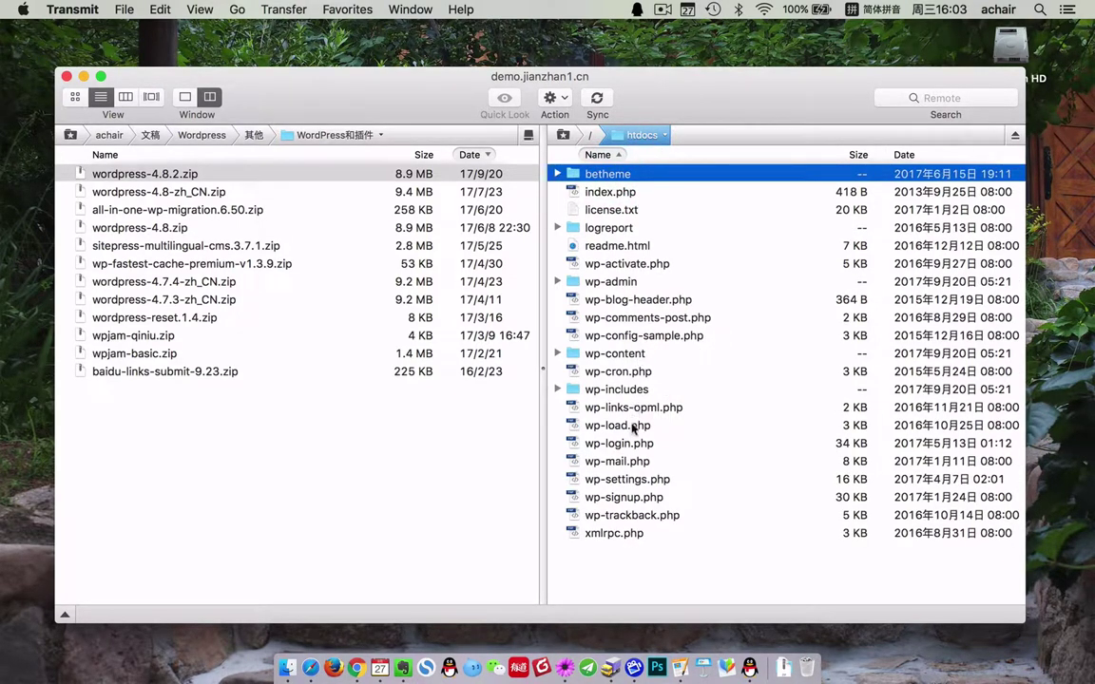
- Move the betheme folder into wp-content/themes and expand it to verify
left_click_drag(614, 174, 647, 417)
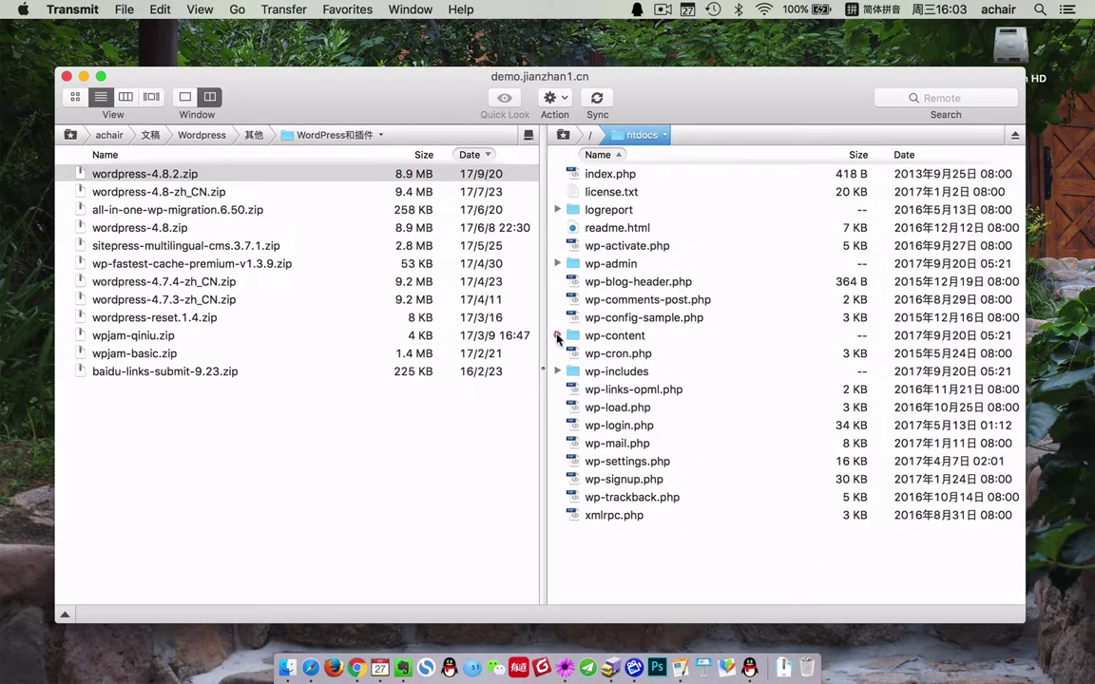
left_click(558, 337)
left_click(571, 390)
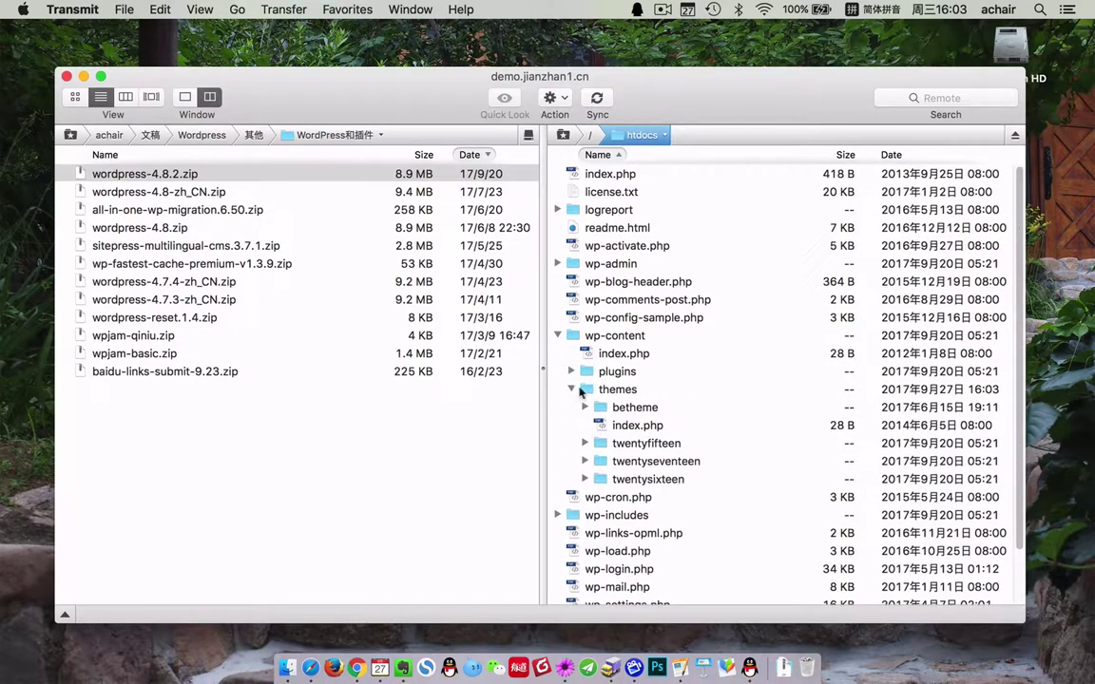
left_click(632, 409)
left_click(585, 408)
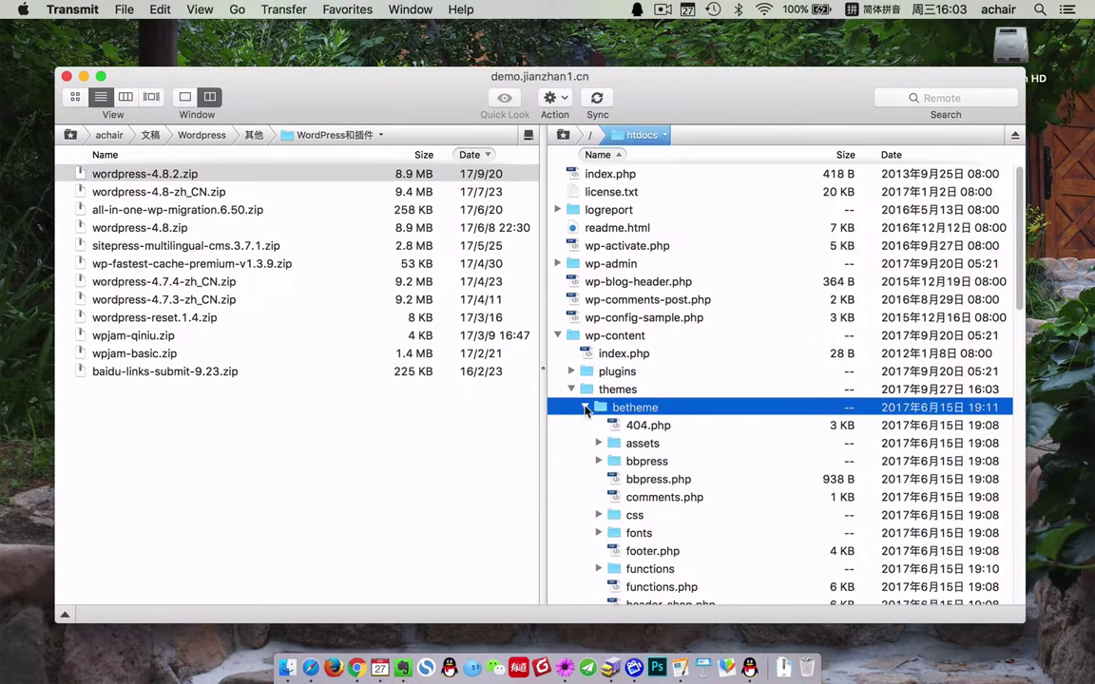
- Look through betheme's files, collapse the folder, and minimize Transmit
scroll(619, 406, "down", 3)
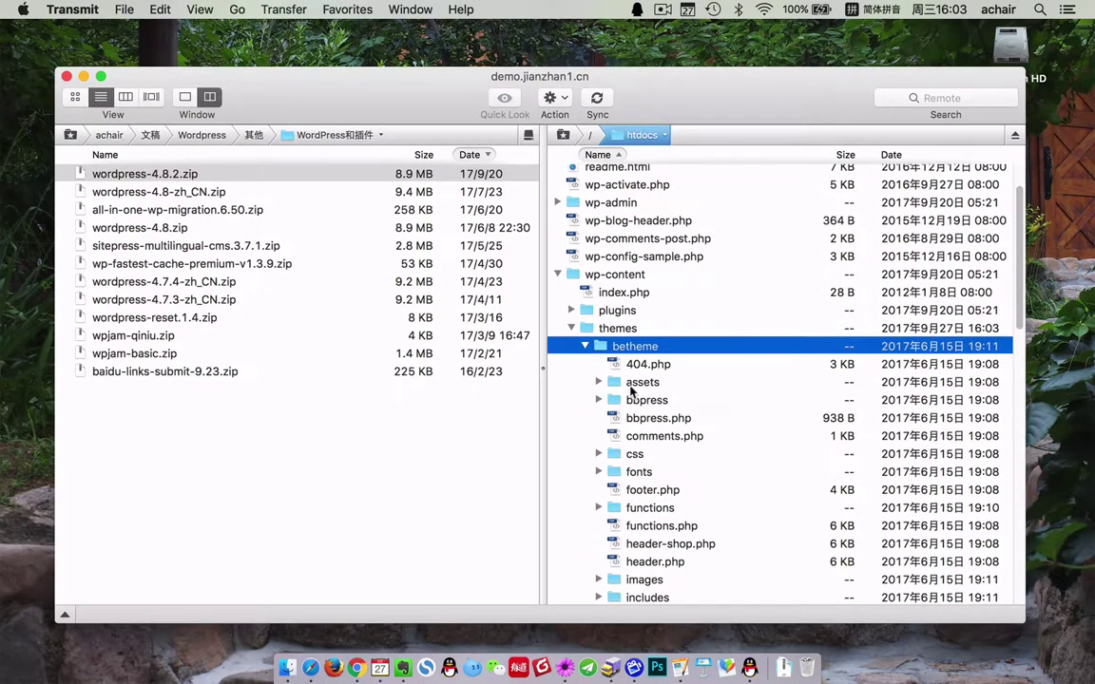
scroll(616, 352, "down", 3)
left_click(586, 299)
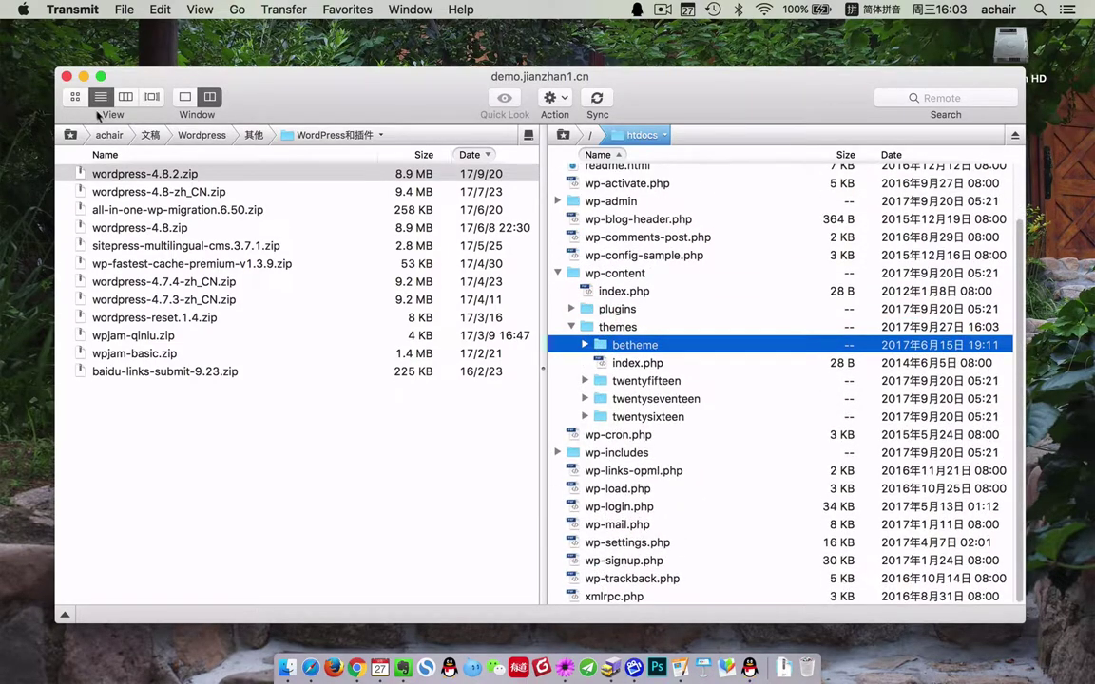
left_click(85, 77)
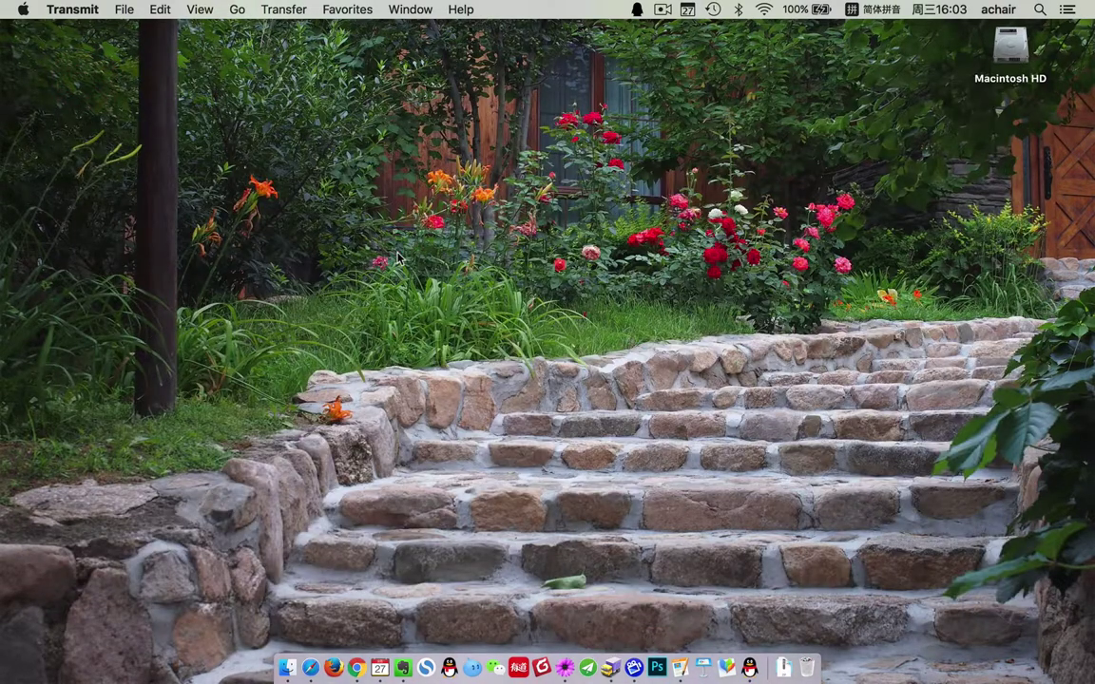
- Reload the site in Chrome and start the WordPress setup in 简体中文
left_click(356, 668)
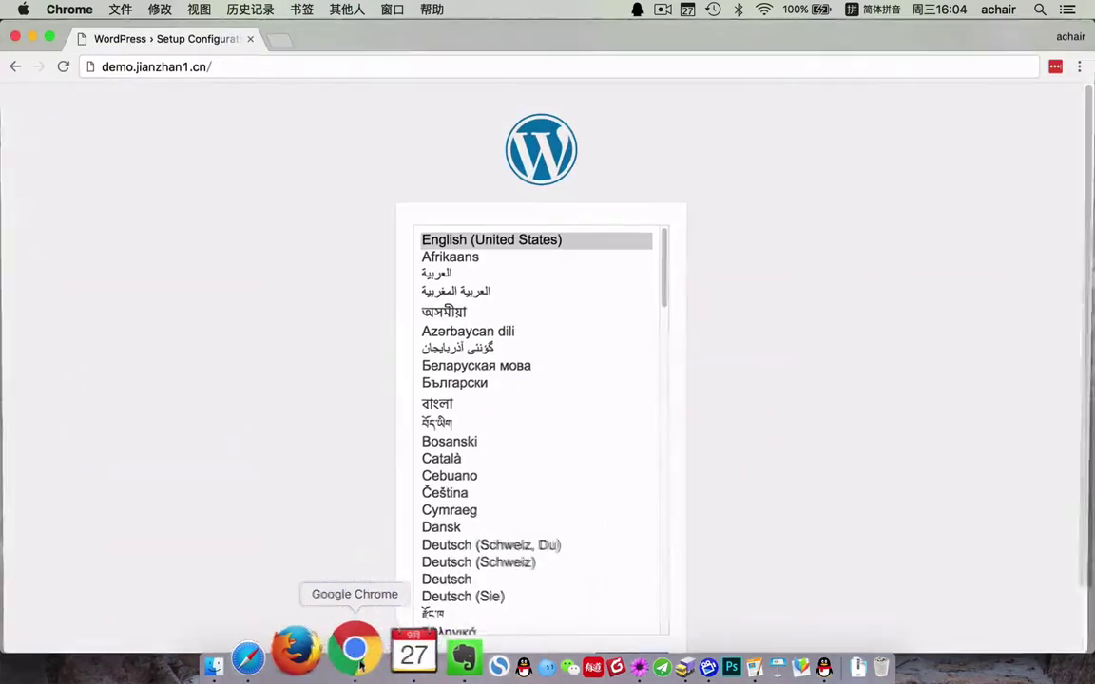
left_click(231, 68)
key("Return")
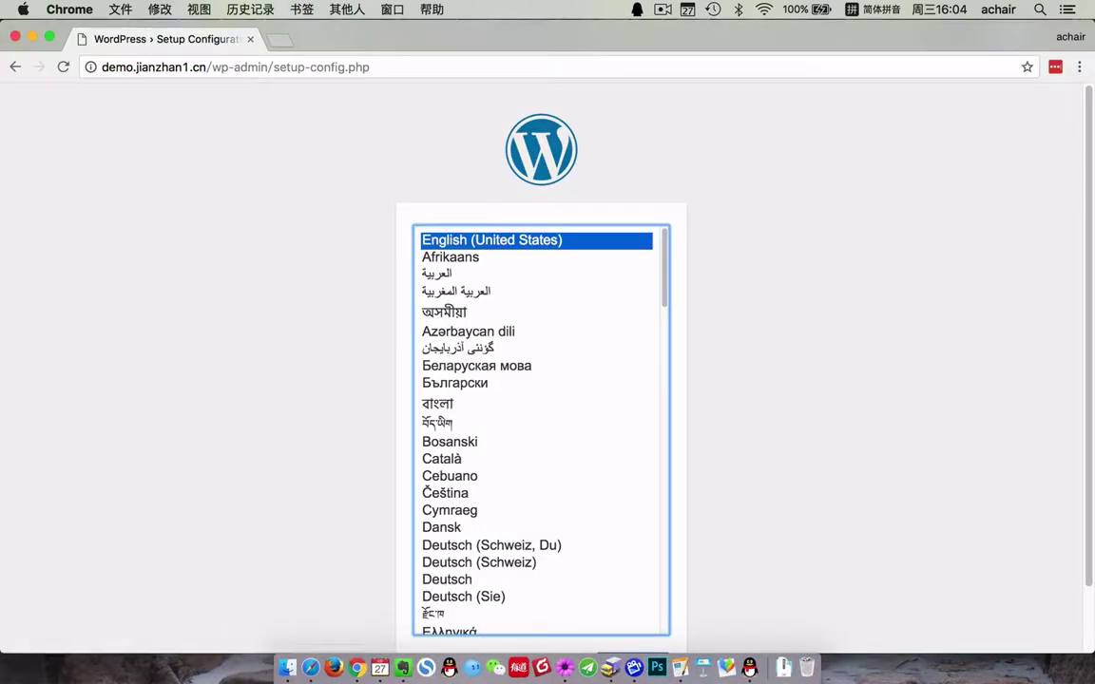
scroll(228, 285, "down", 2)
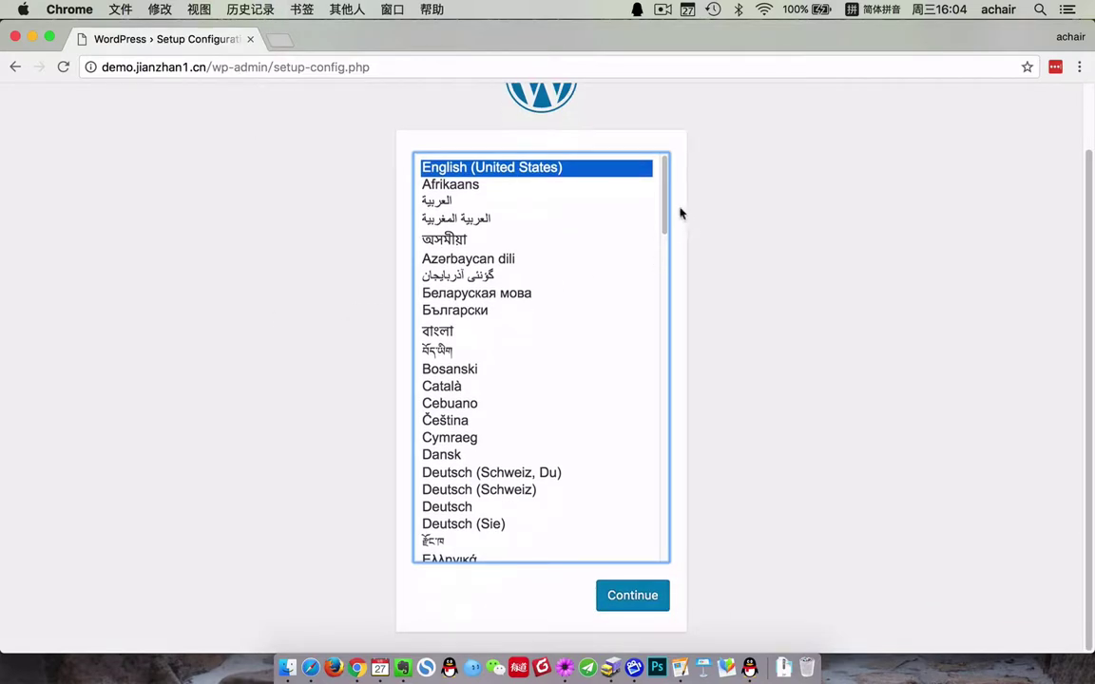
left_click_drag(666, 185, 653, 545)
left_click(466, 544)
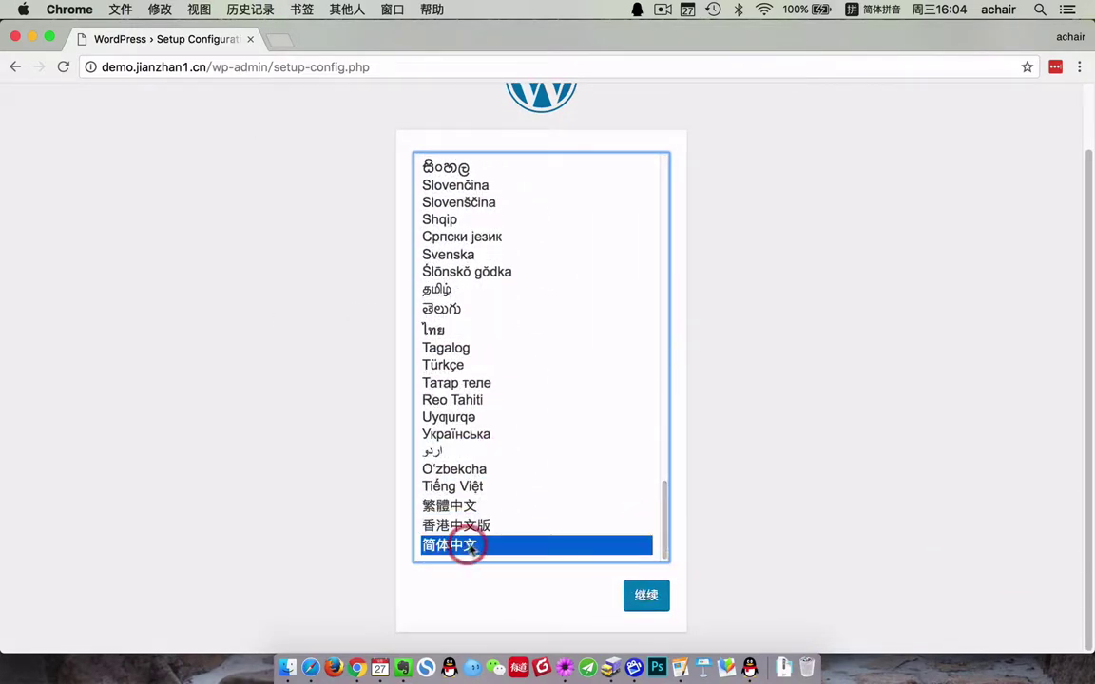
left_click(652, 597)
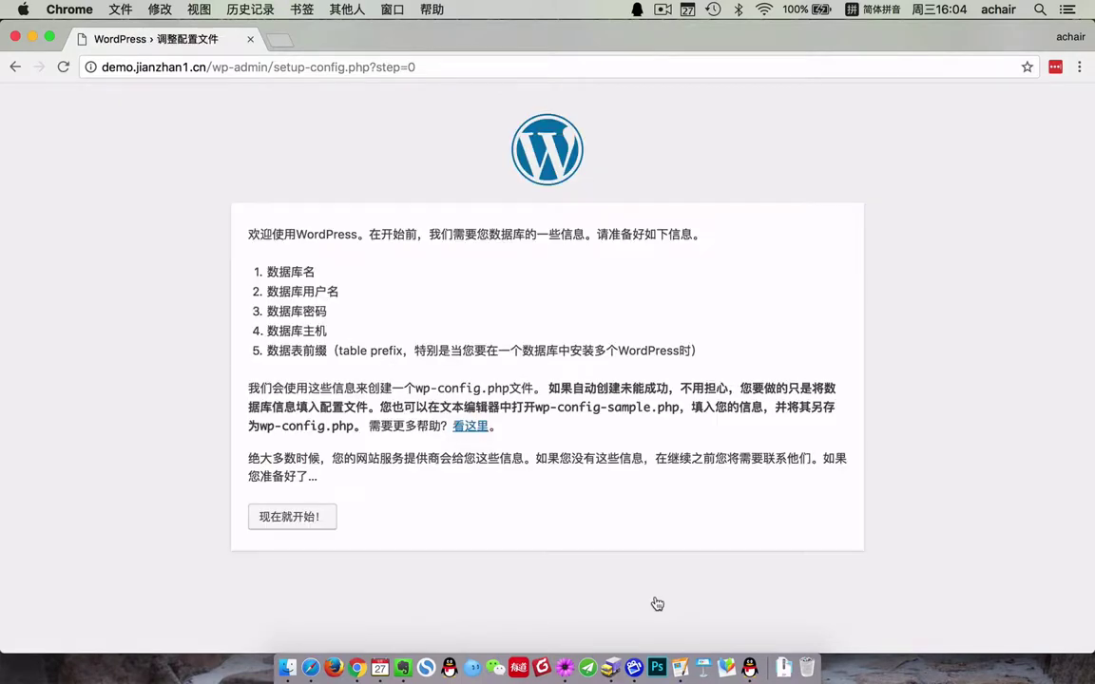
- Fill in database name wordpress, username, password, host and table prefix wp_
left_click(297, 524)
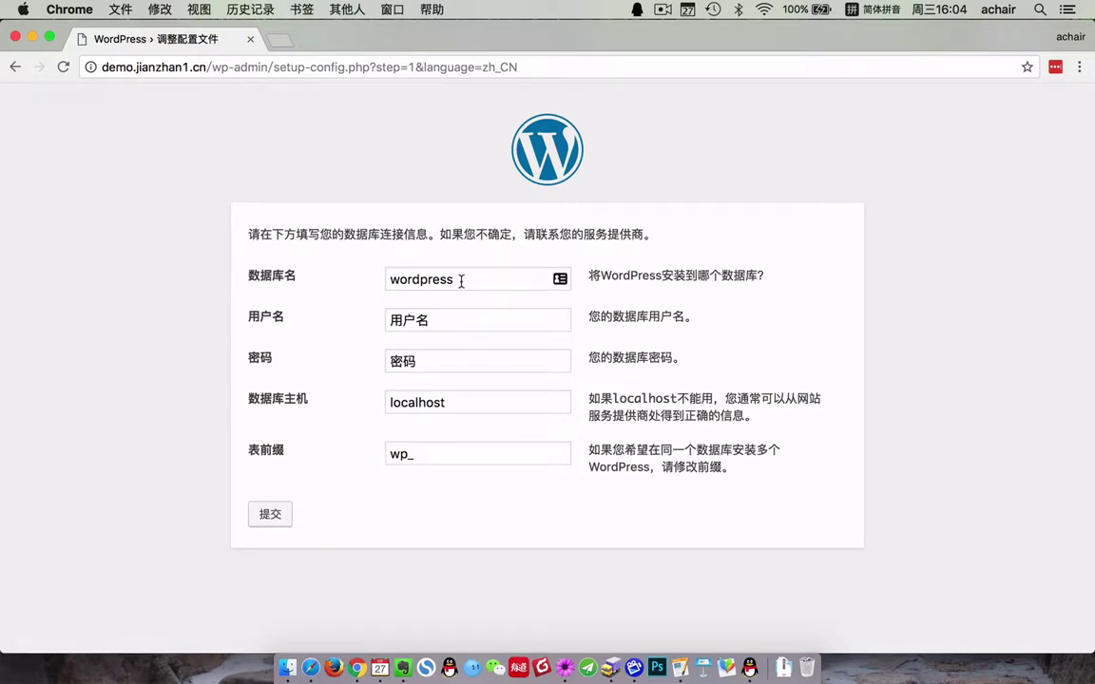
left_click(461, 281)
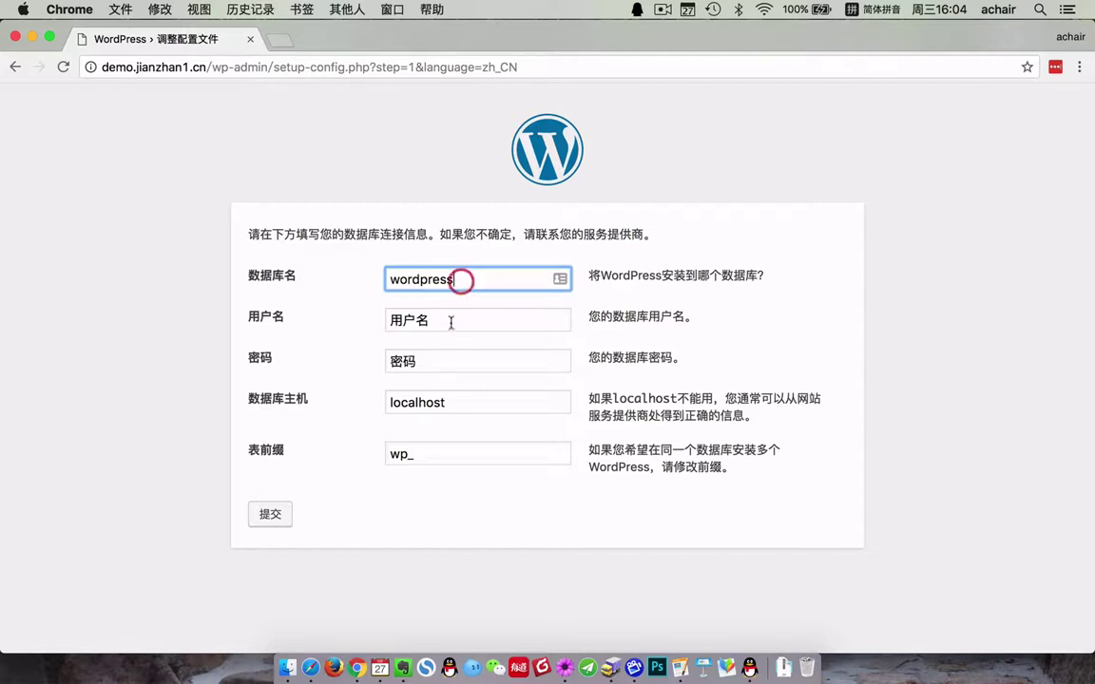
left_click(450, 320)
left_click(445, 360)
left_click(444, 402)
left_click(444, 456)
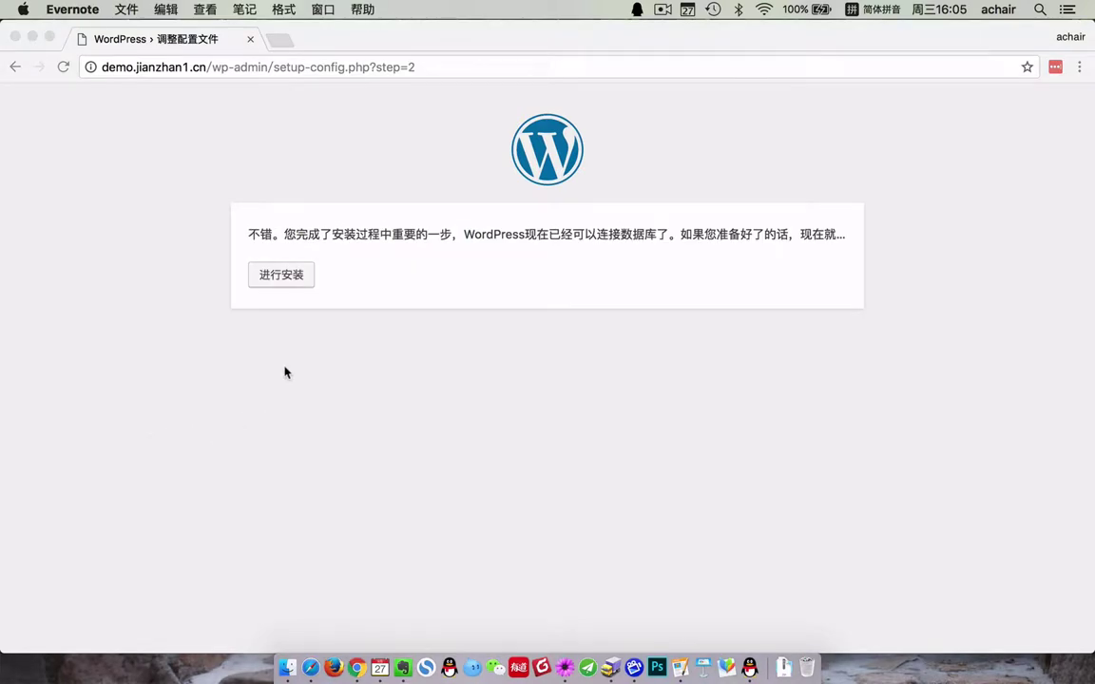
- Run the WordPress installation from the database-connection success page
left_click(245, 228)
left_click_drag(415, 234, 261, 233)
left_click(291, 275)
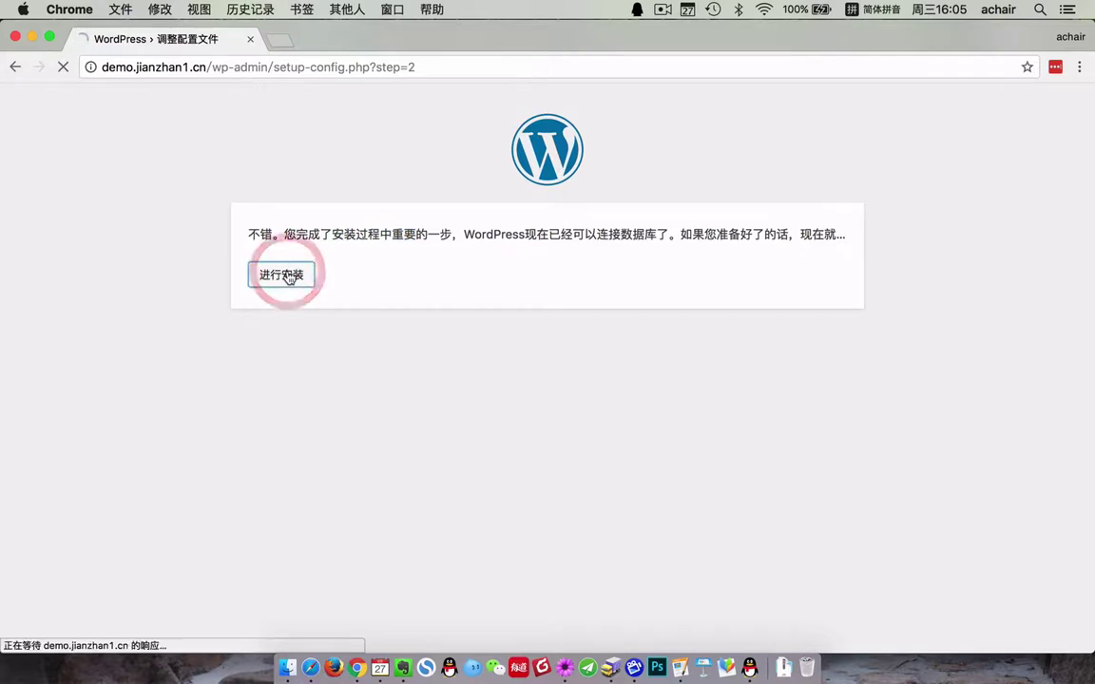
- Set site title BeTheme17.8 演示, username admin, and a confirmed weak password
scroll(596, 480, "down", 1)
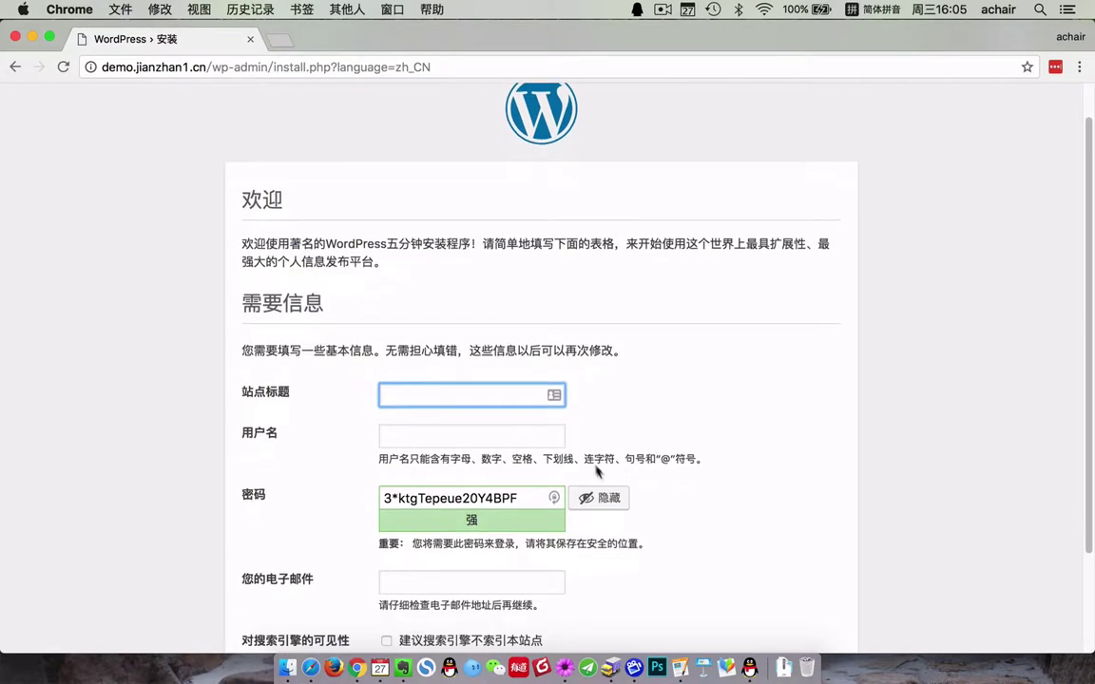
left_click(482, 393)
type("be")
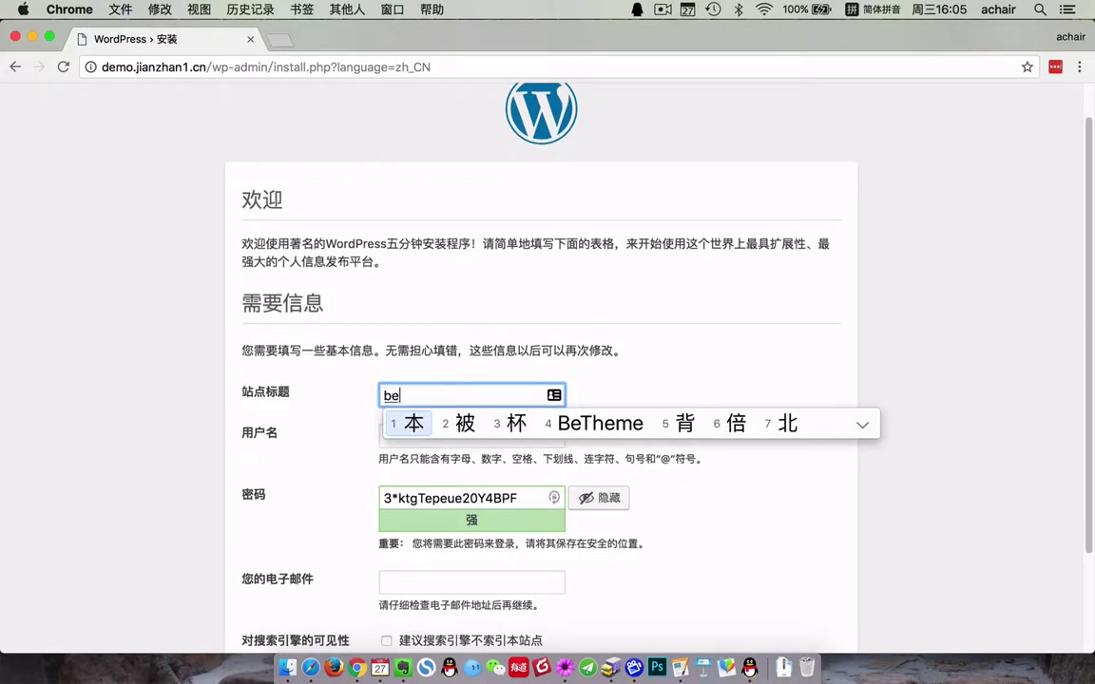
type("4")
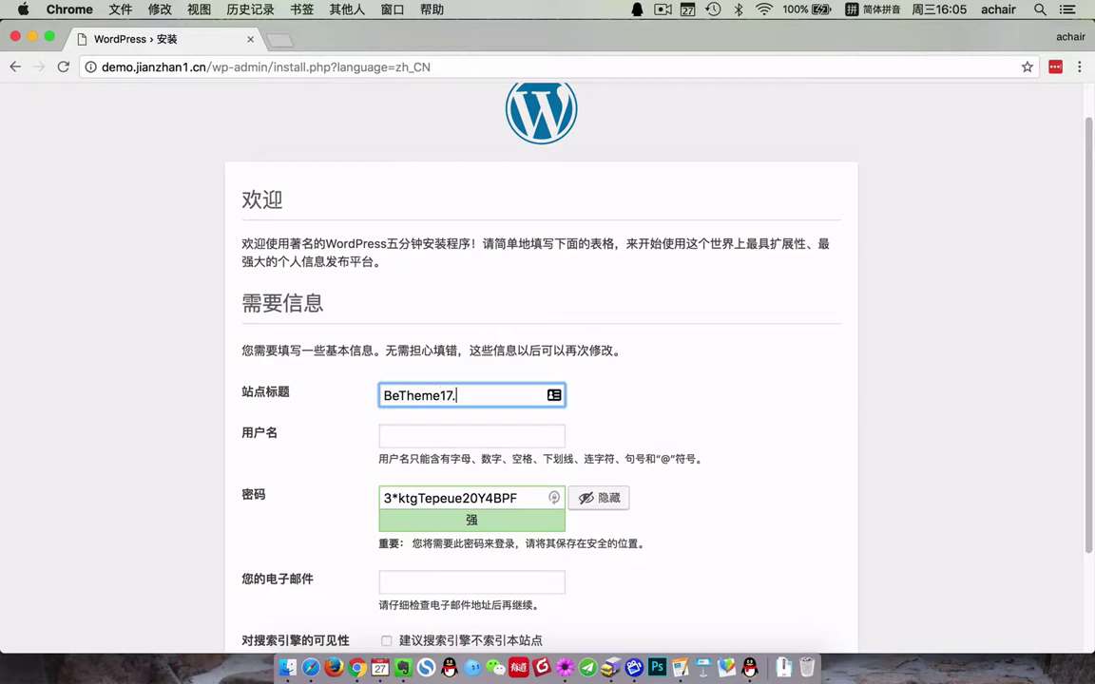
type("17.8 yanshi")
key("space")
left_click(438, 435)
type("admin")
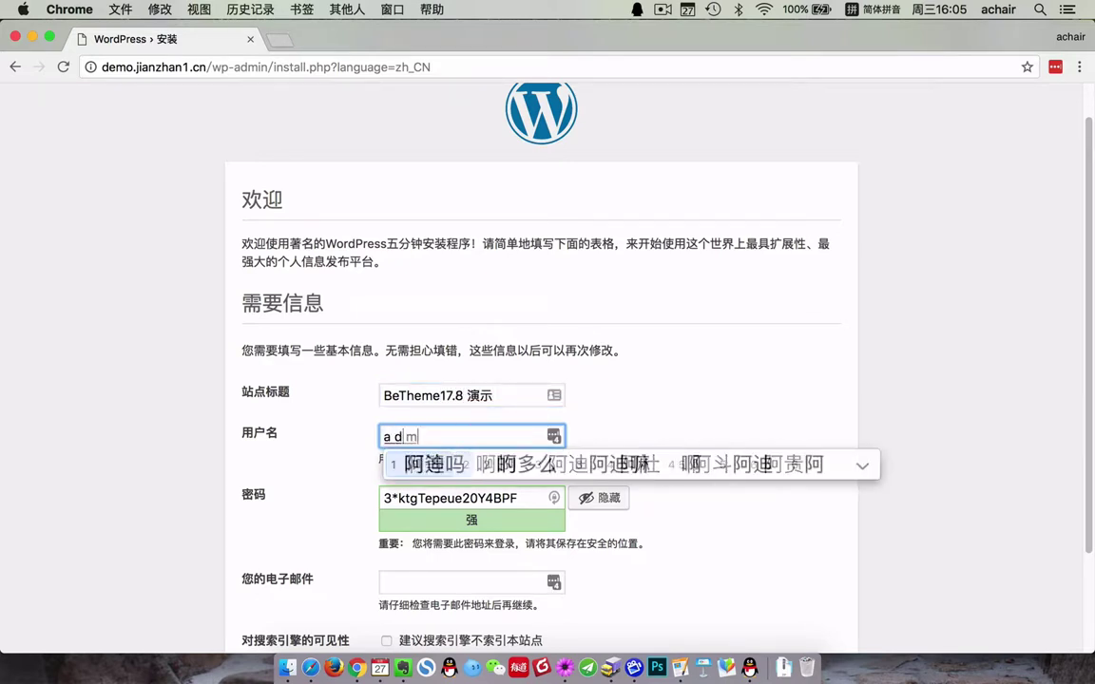
key("Return")
key("Tab")
type("ad")
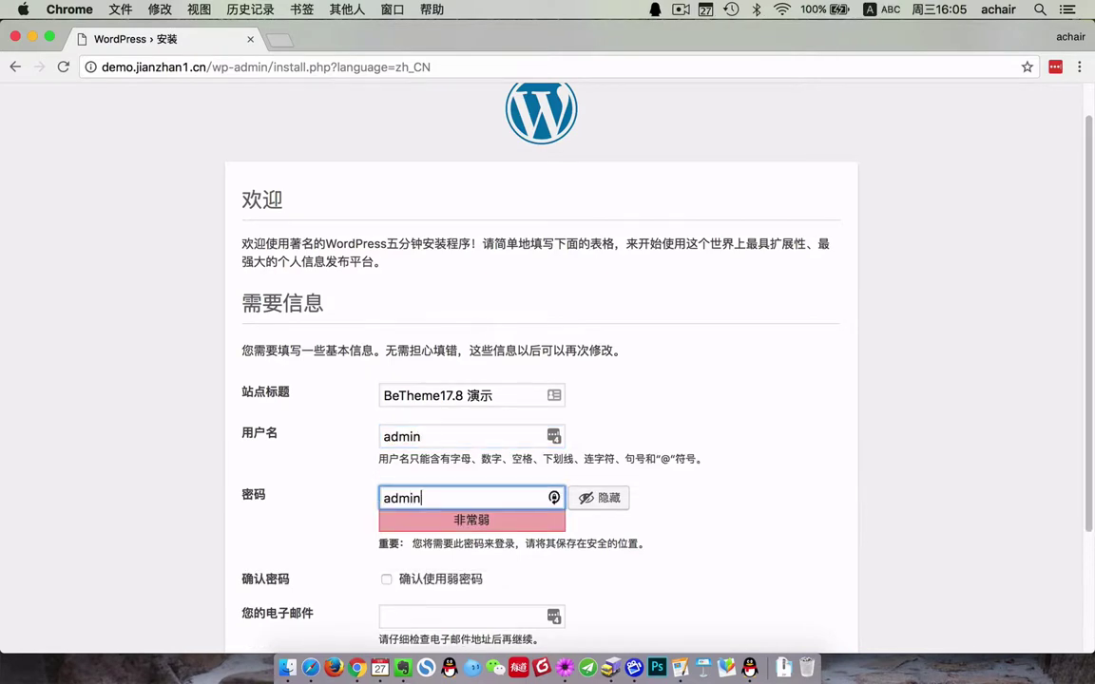
type("min")
left_click(443, 579)
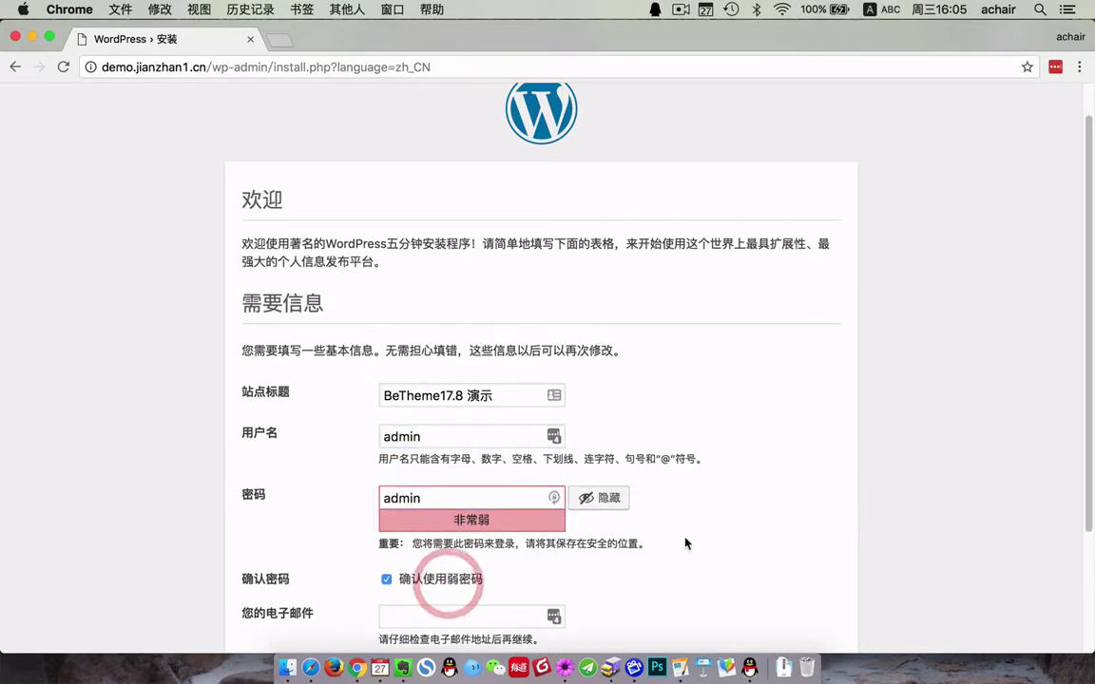
- Enter the administrator's e-mail address and install WordPress
scroll(608, 528, "down", 3)
left_click(465, 453)
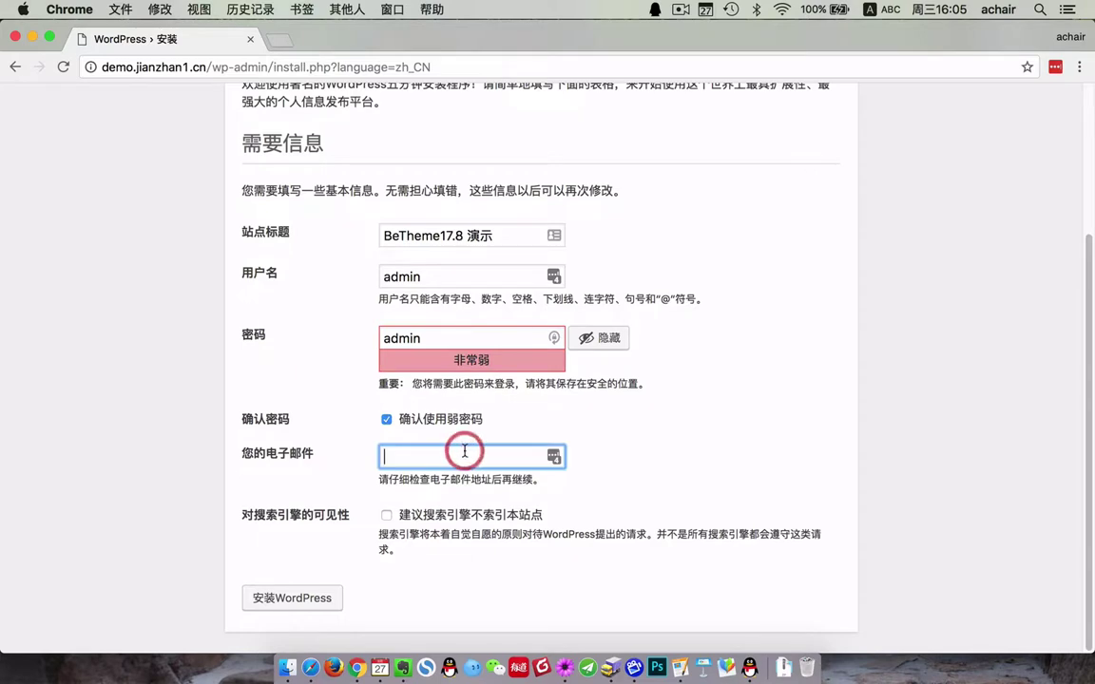
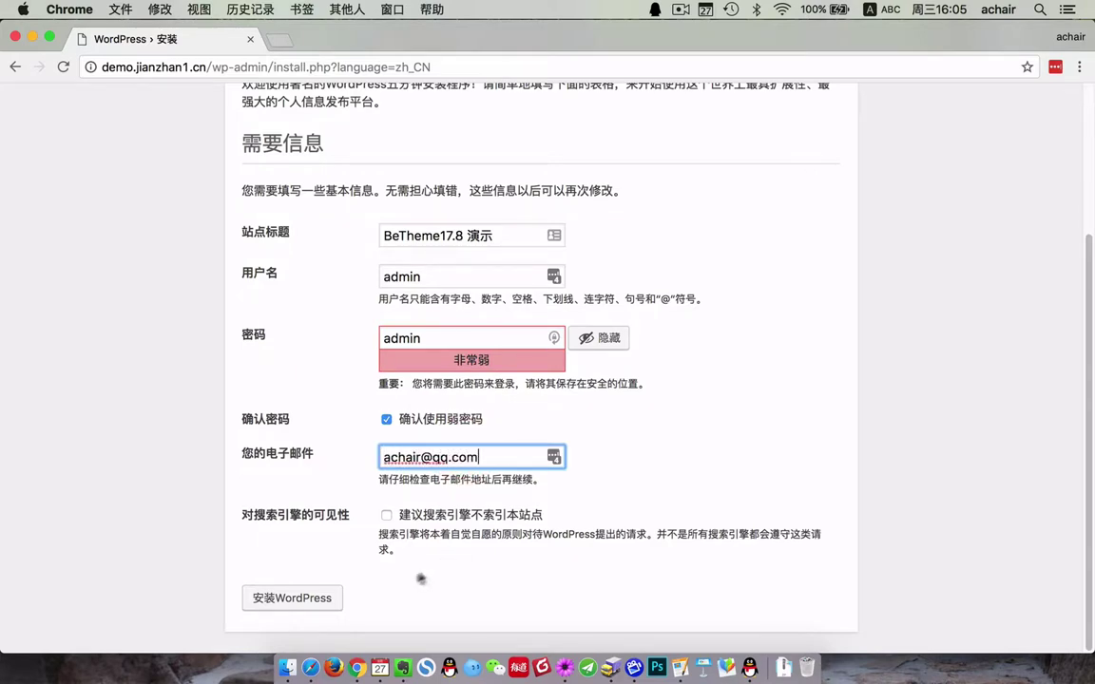
left_click(309, 598)
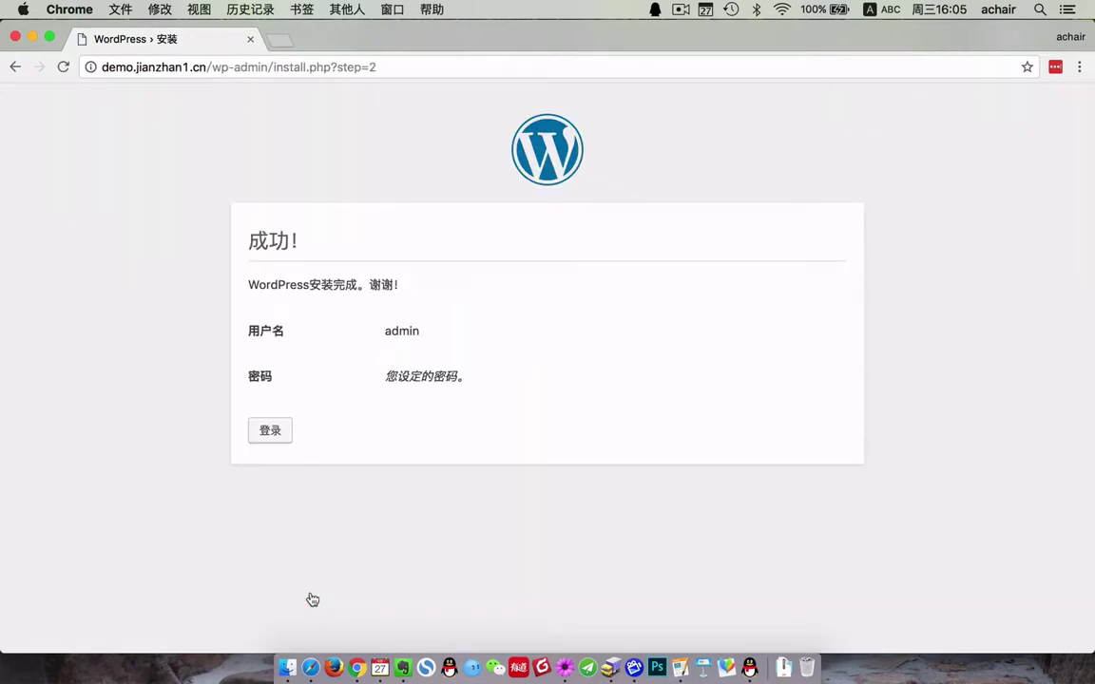
- Log in to the dashboard as admin with the account password
left_click(278, 443)
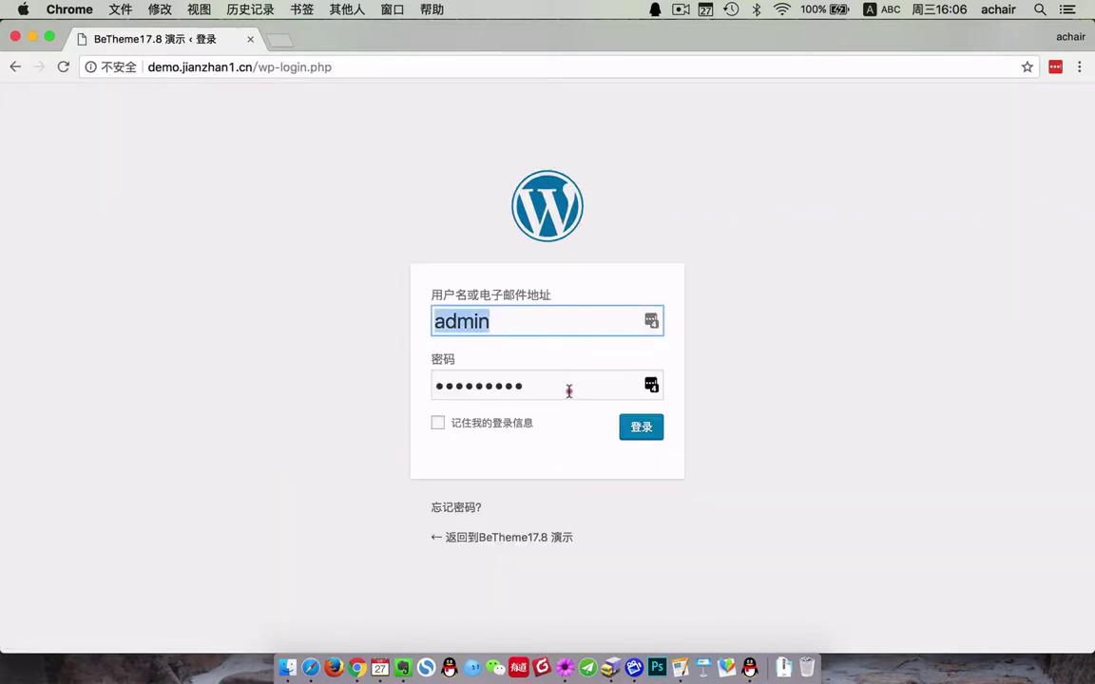
double_click(569, 391)
type("12")
key("Return")
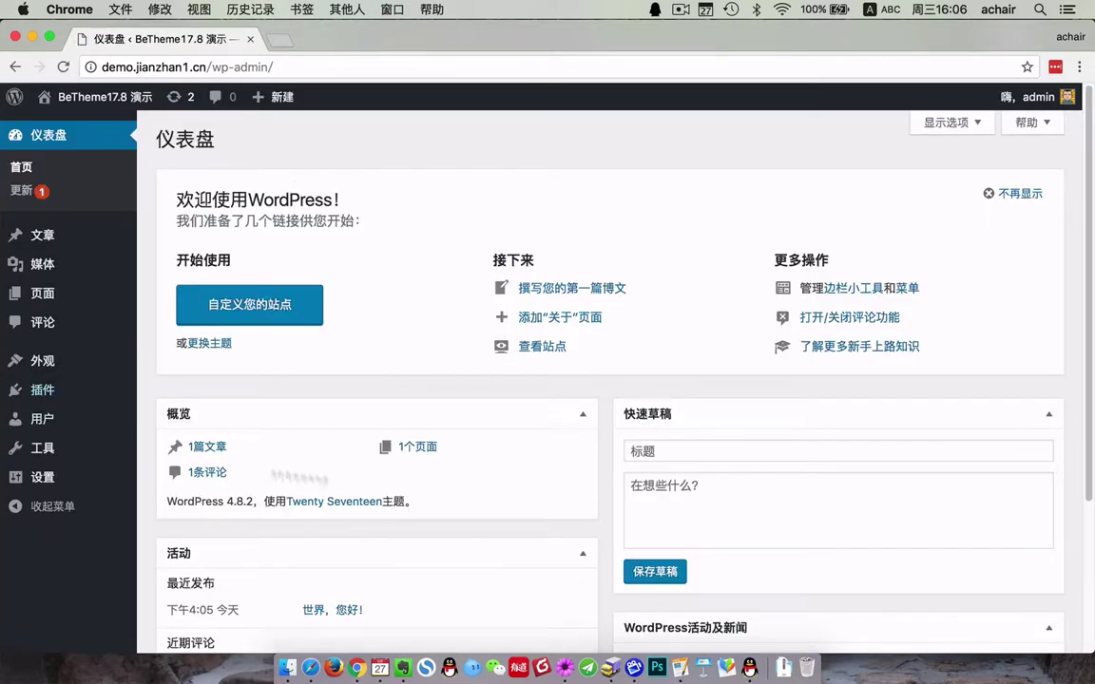
- View the site's front page in a new tab, then open 外观 > 主题
mouse_move(109, 112)
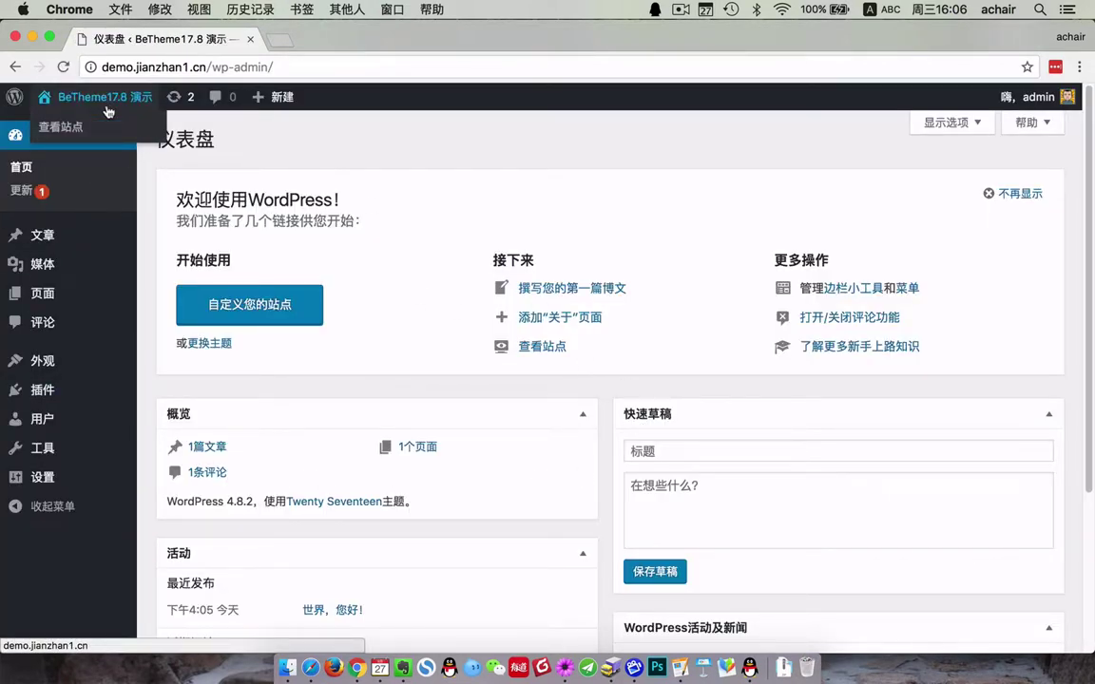
left_click(60, 126, "super")
left_click(362, 43)
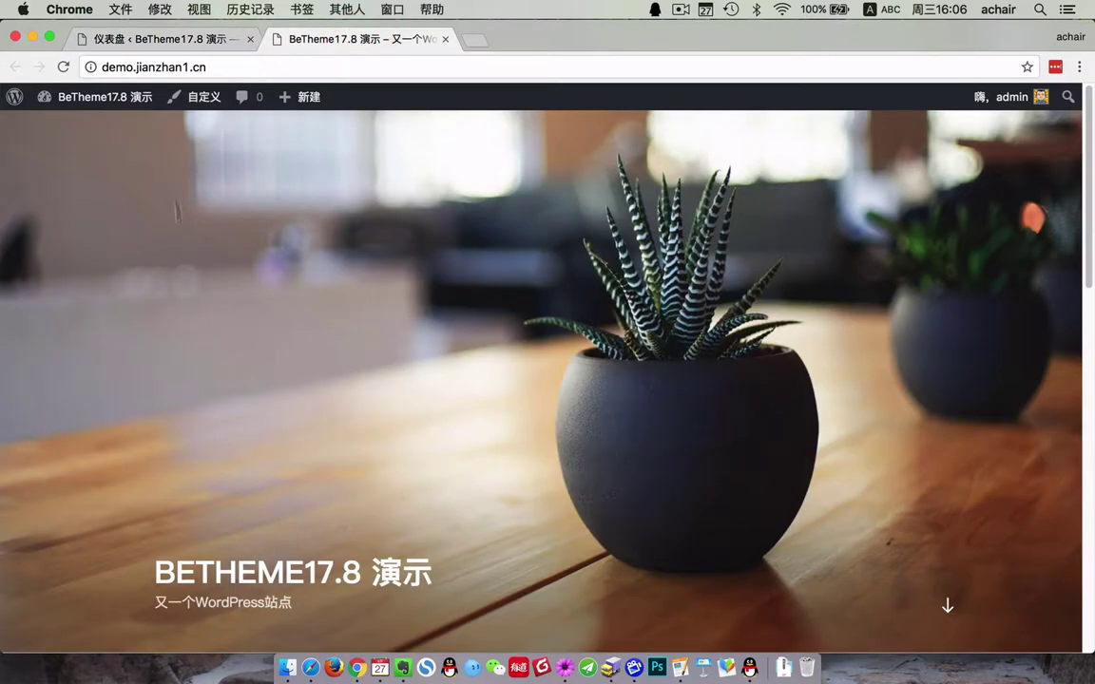
left_click(143, 40)
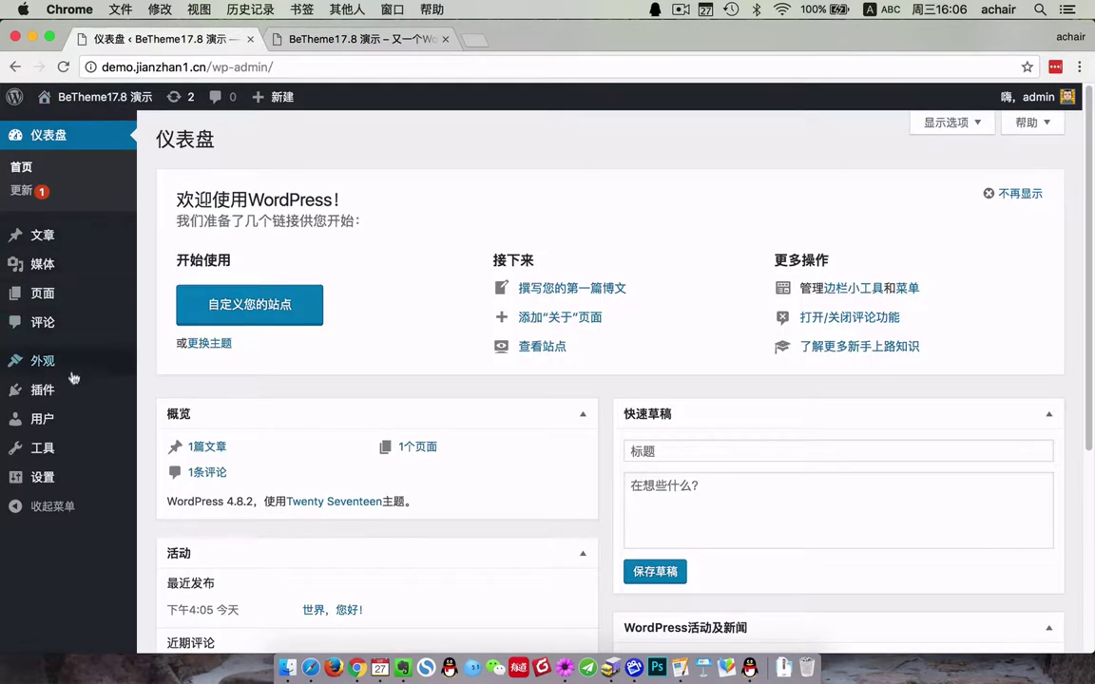
mouse_move(67, 371)
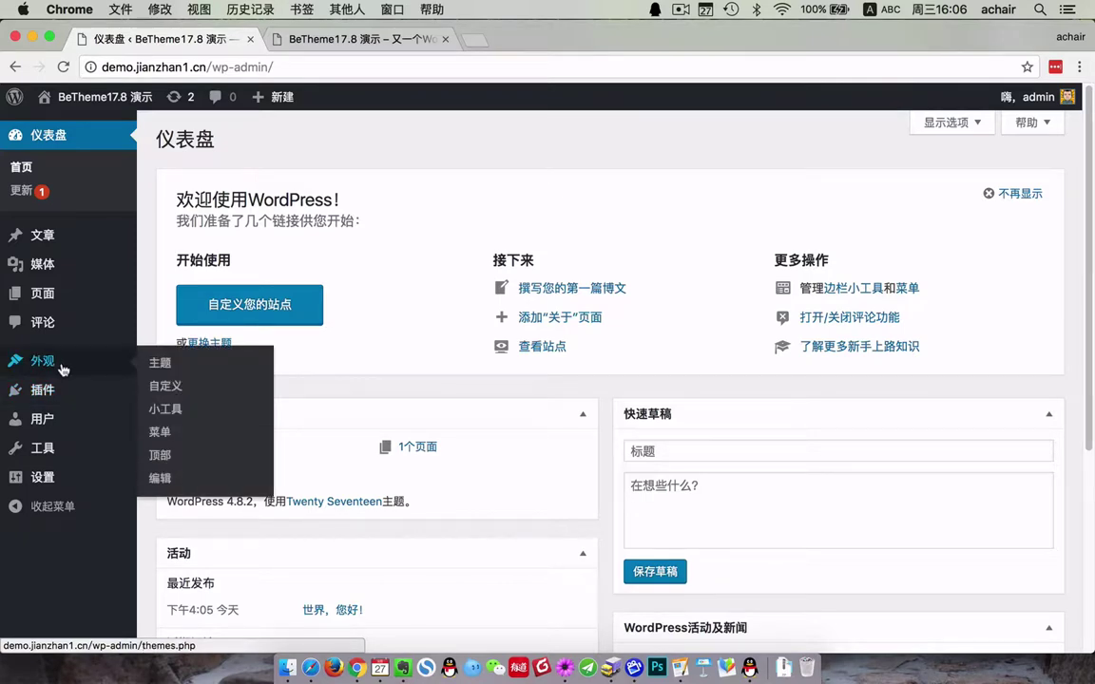
left_click(158, 363)
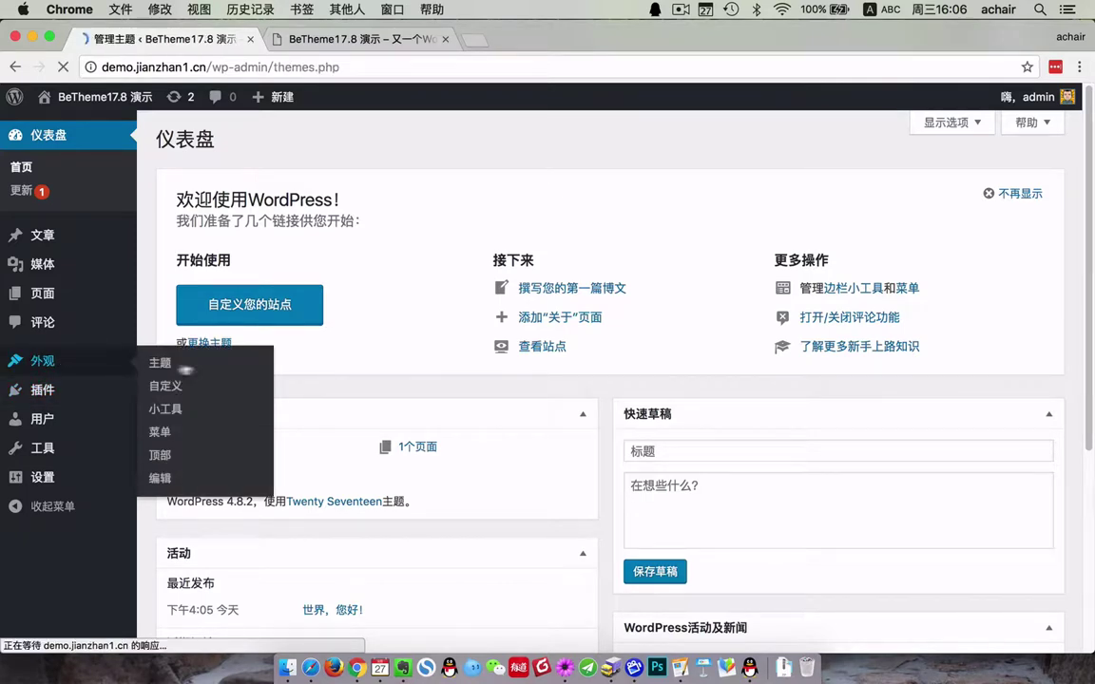
- Open Betheme 17.8.8's theme details and activate it
mouse_move(610, 312)
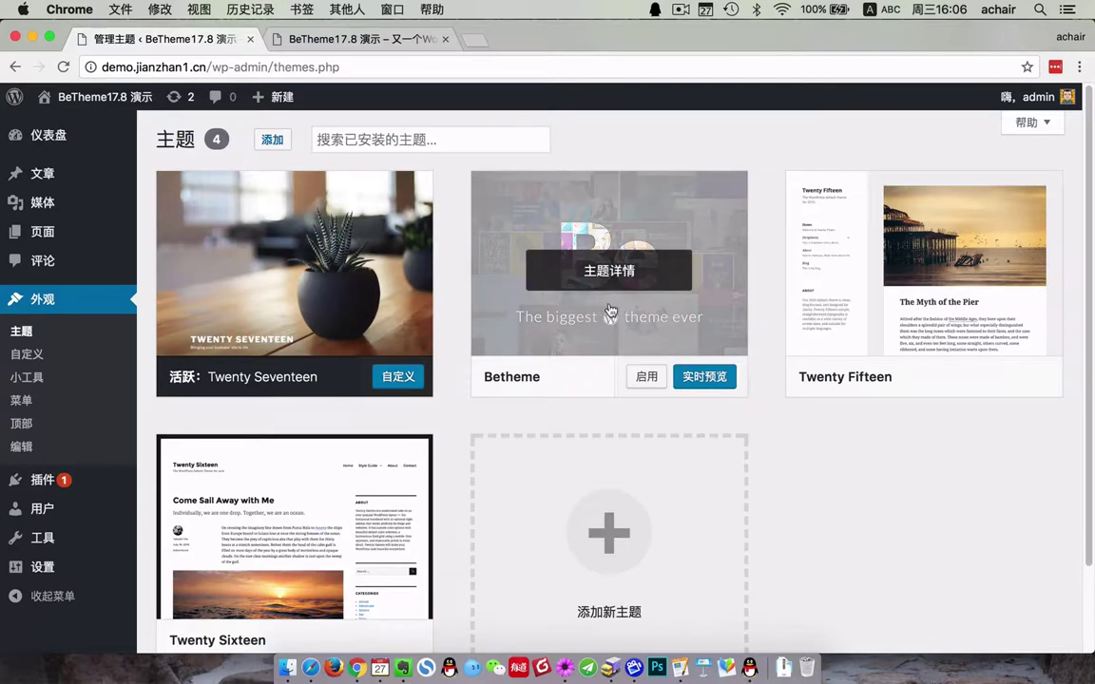
left_click(611, 285)
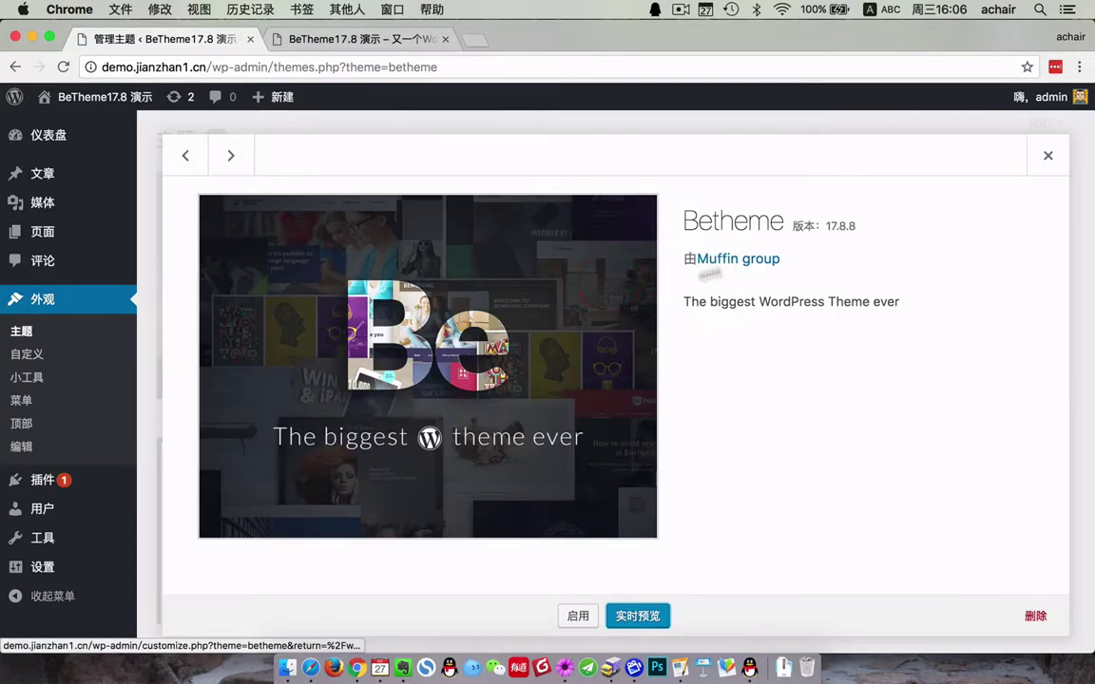
left_click_drag(823, 225, 865, 225)
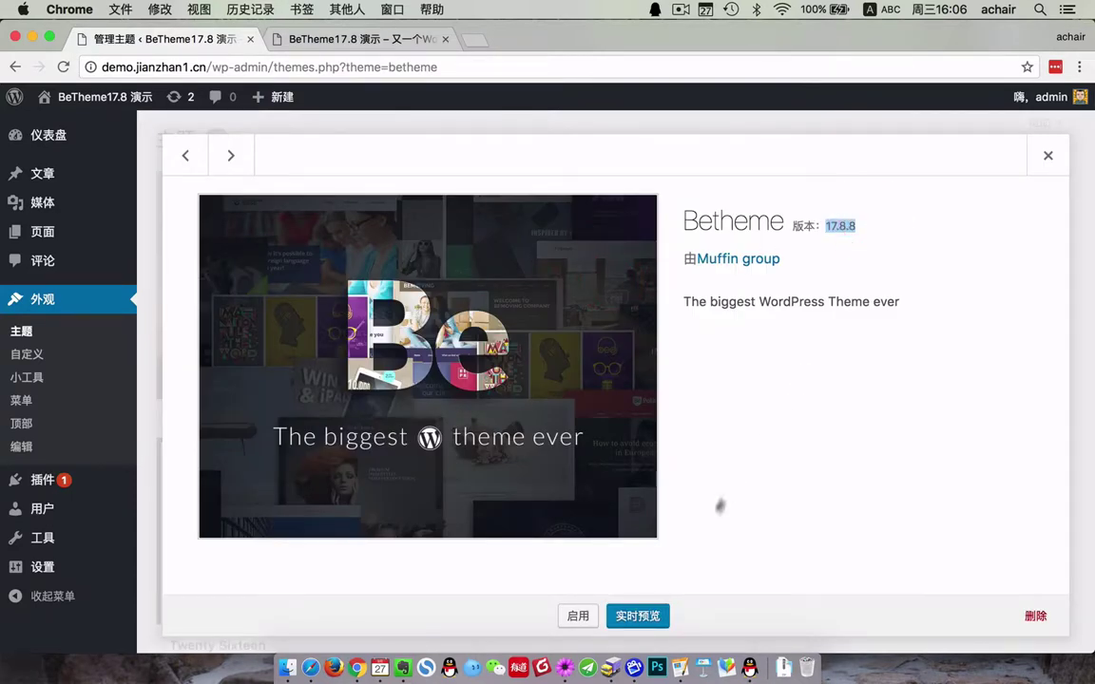
left_click(576, 617)
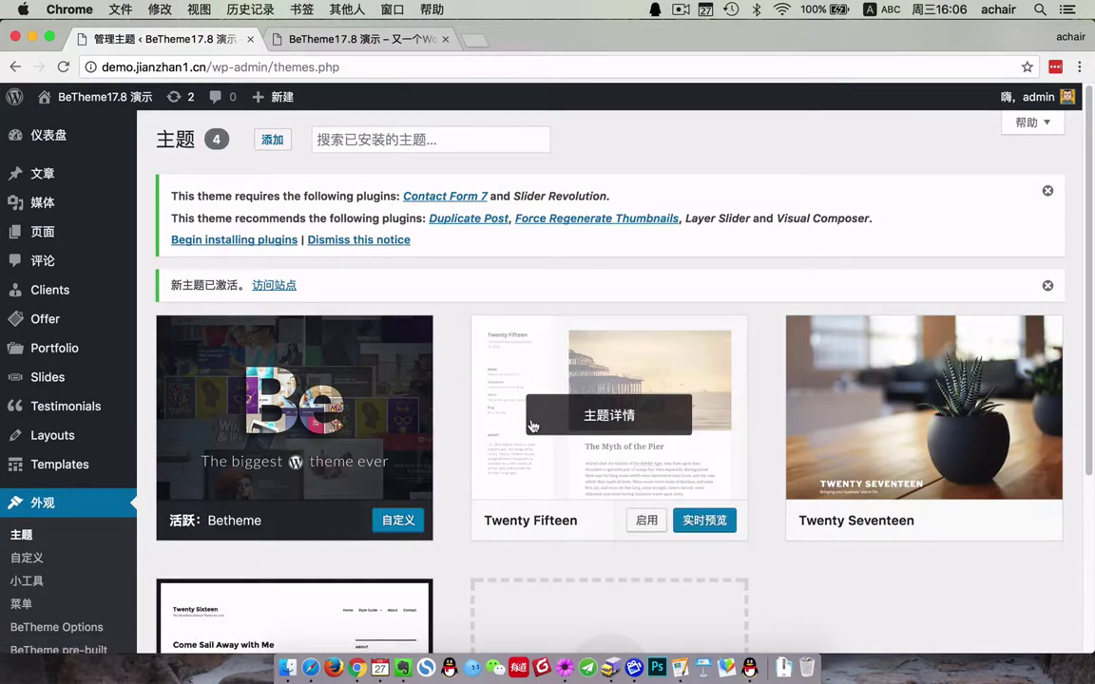
- Close Betheme's required-plugins notice
scroll(530, 428, "down", 1)
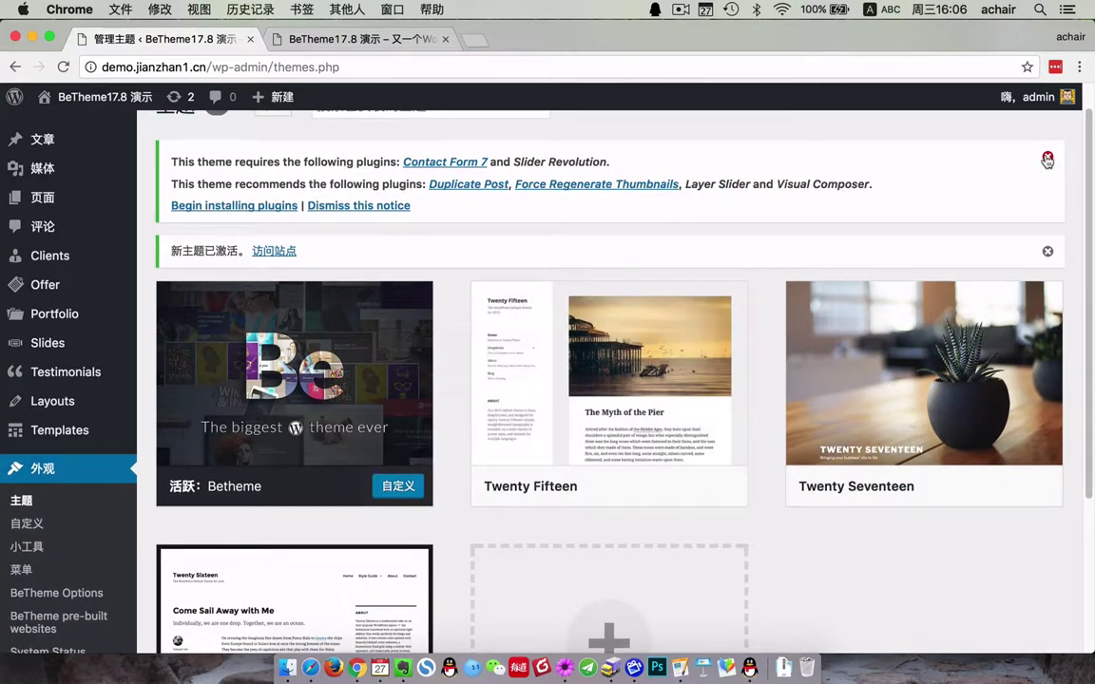
left_click(1047, 160)
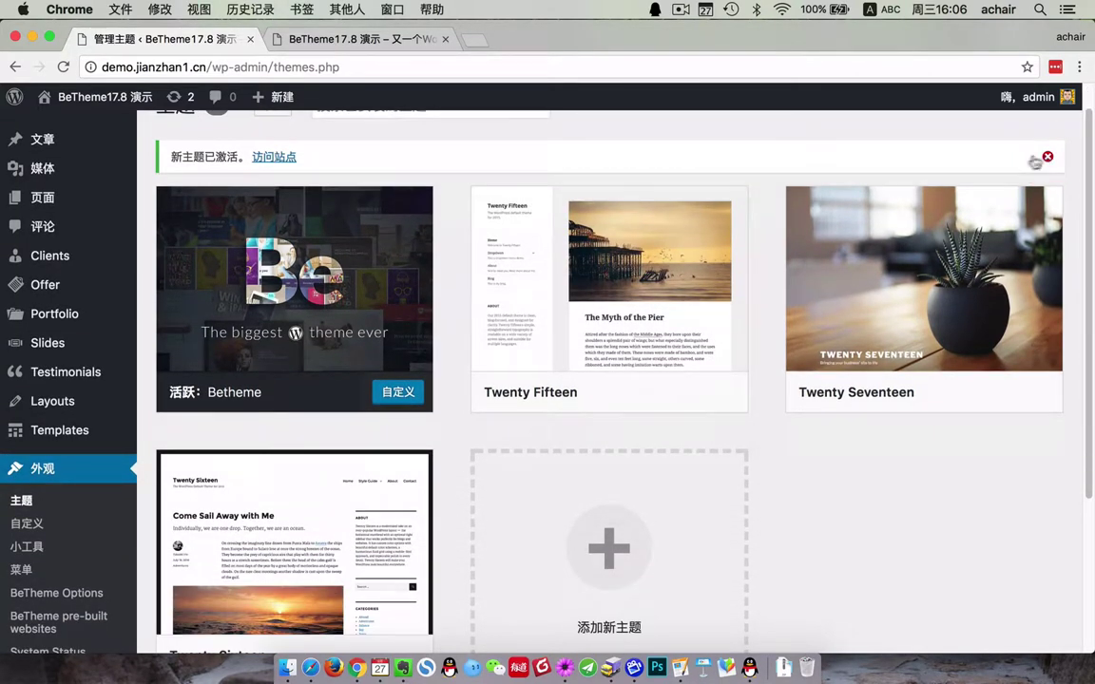
scroll(96, 512, "down", 1)
scroll(96, 513, "down", 5)
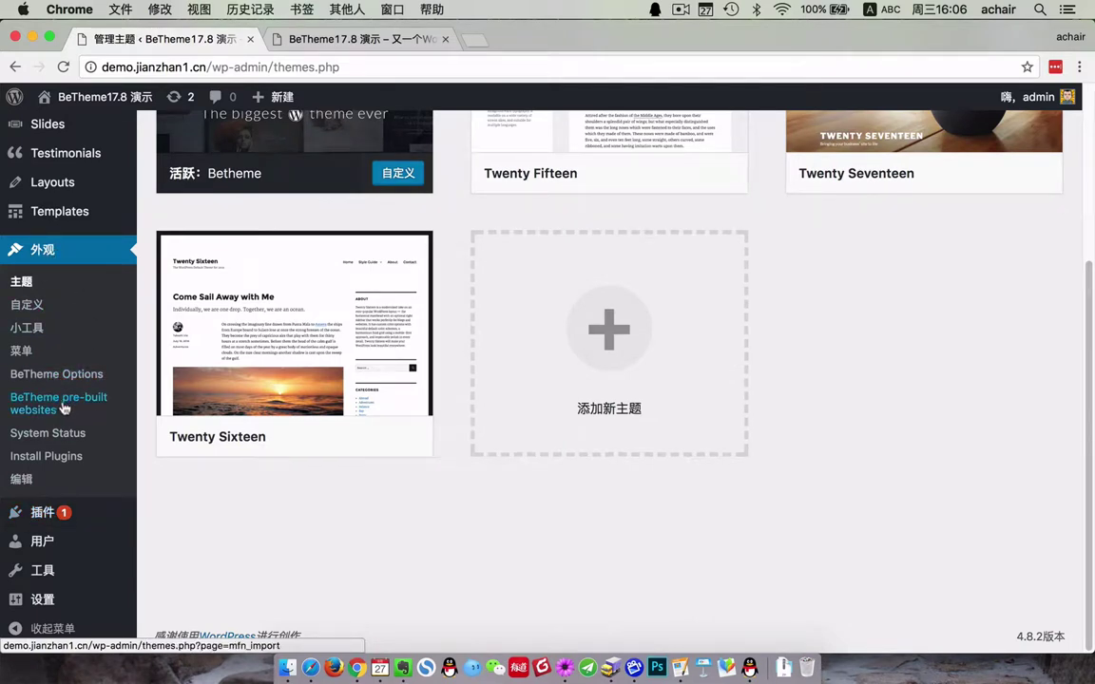
- Install Slider Revolution 5.4.5.1 and return to the required plugins installer
left_click(48, 456)
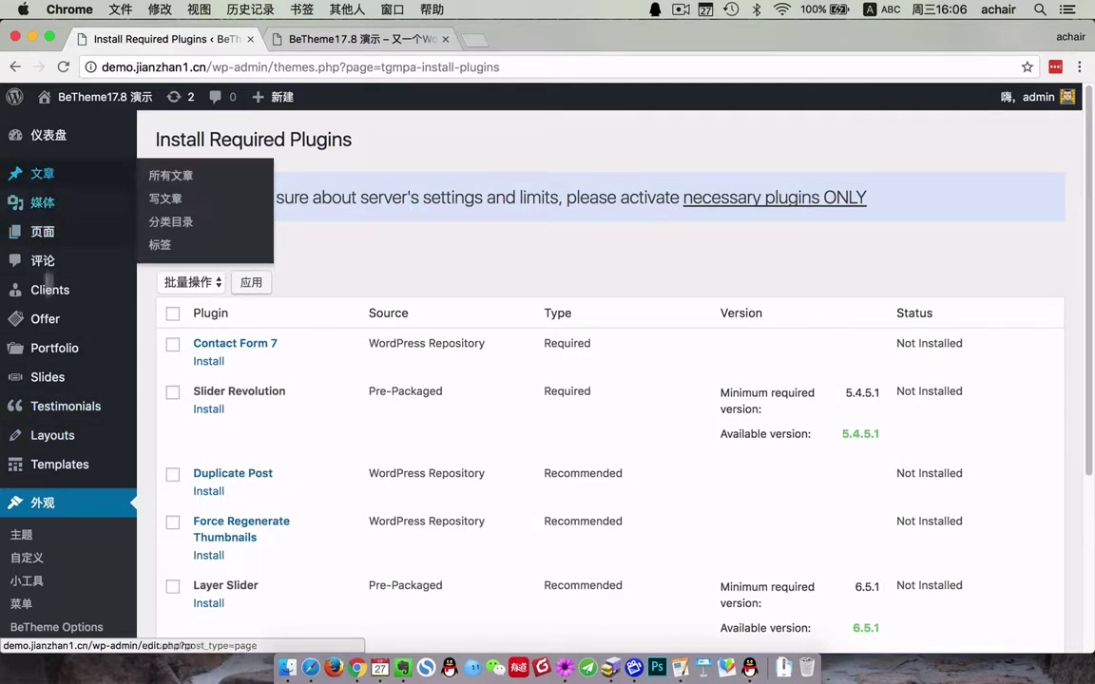
scroll(81, 589, "down", 2)
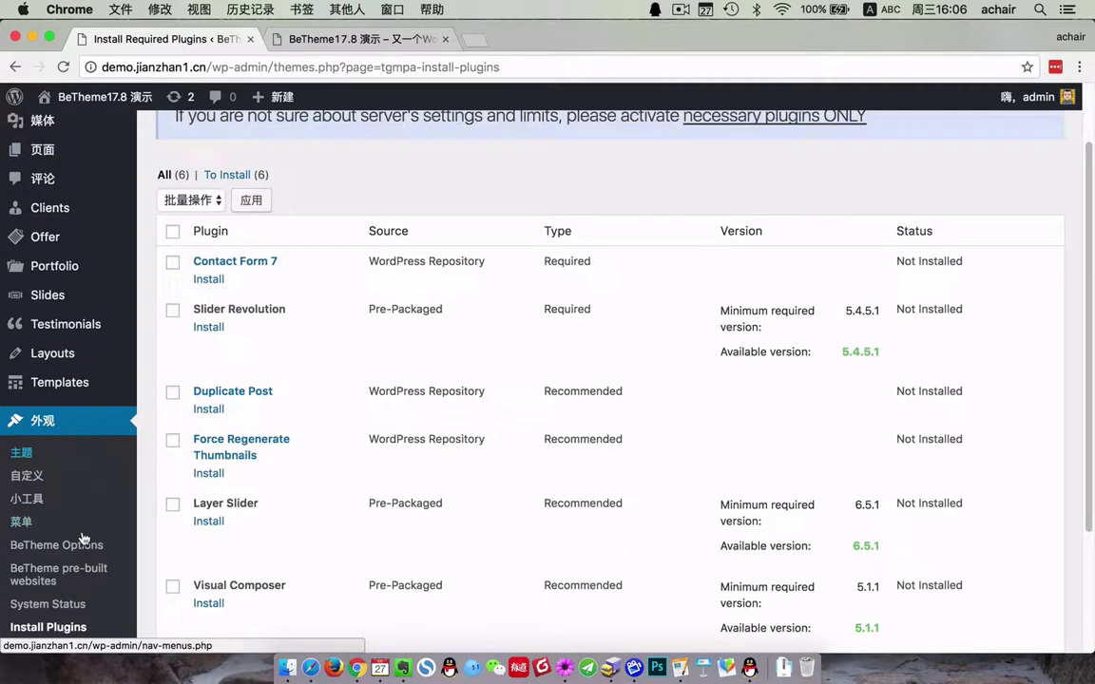
left_click(210, 328)
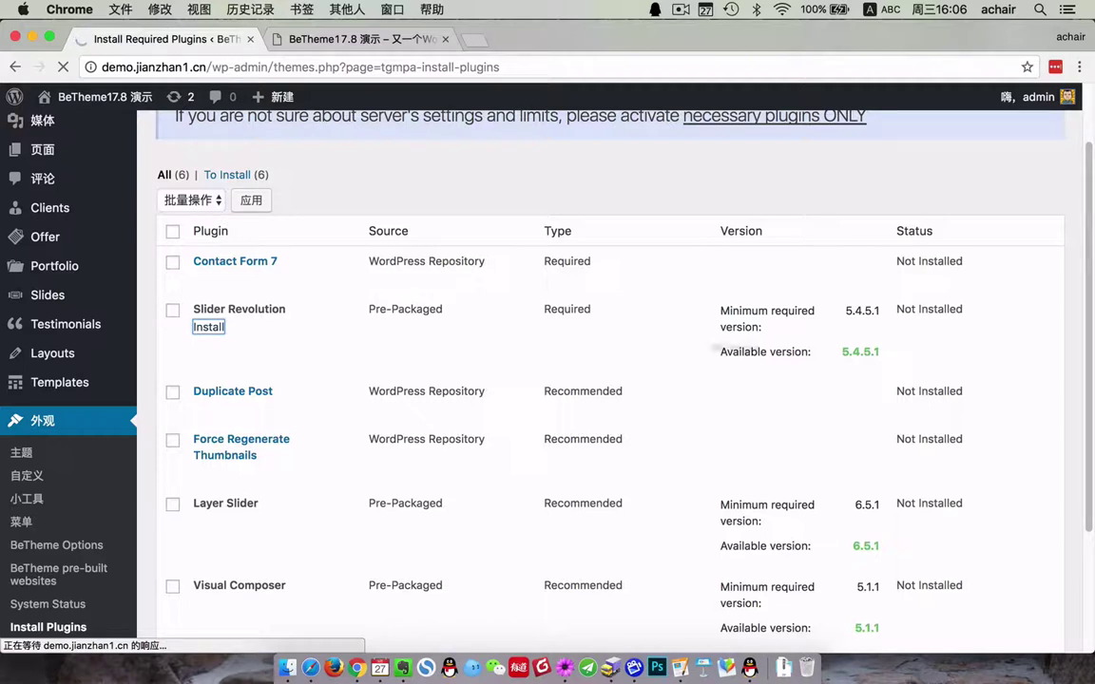
left_click_drag(881, 311, 861, 311)
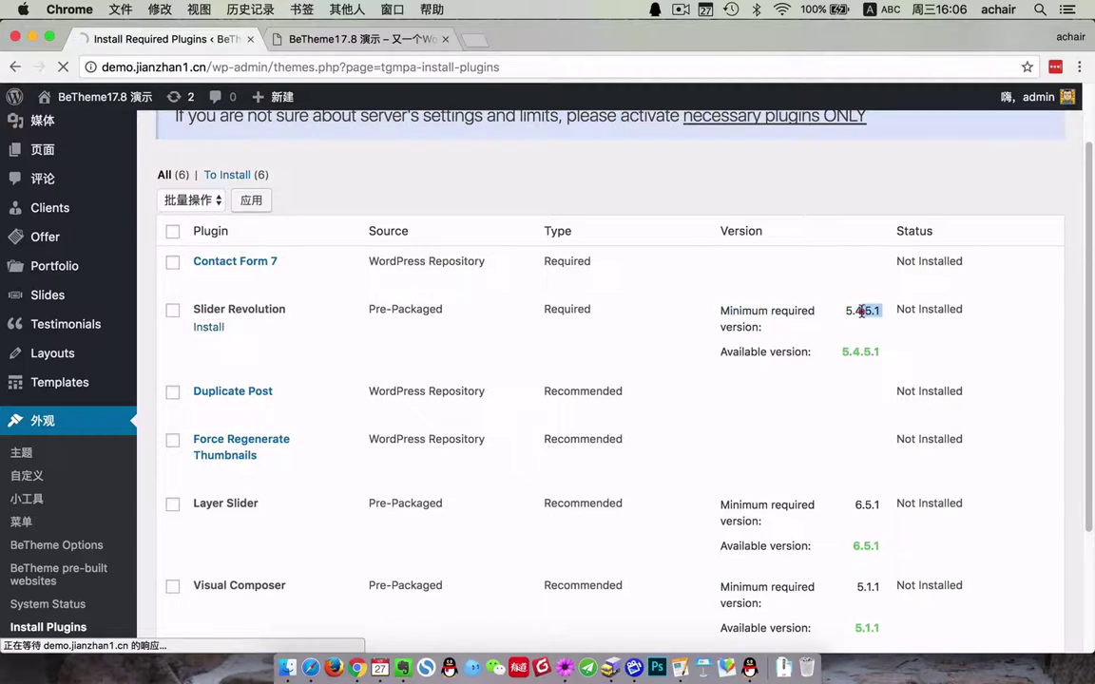
left_click_drag(782, 353, 876, 352)
scroll(855, 504, "down", 1)
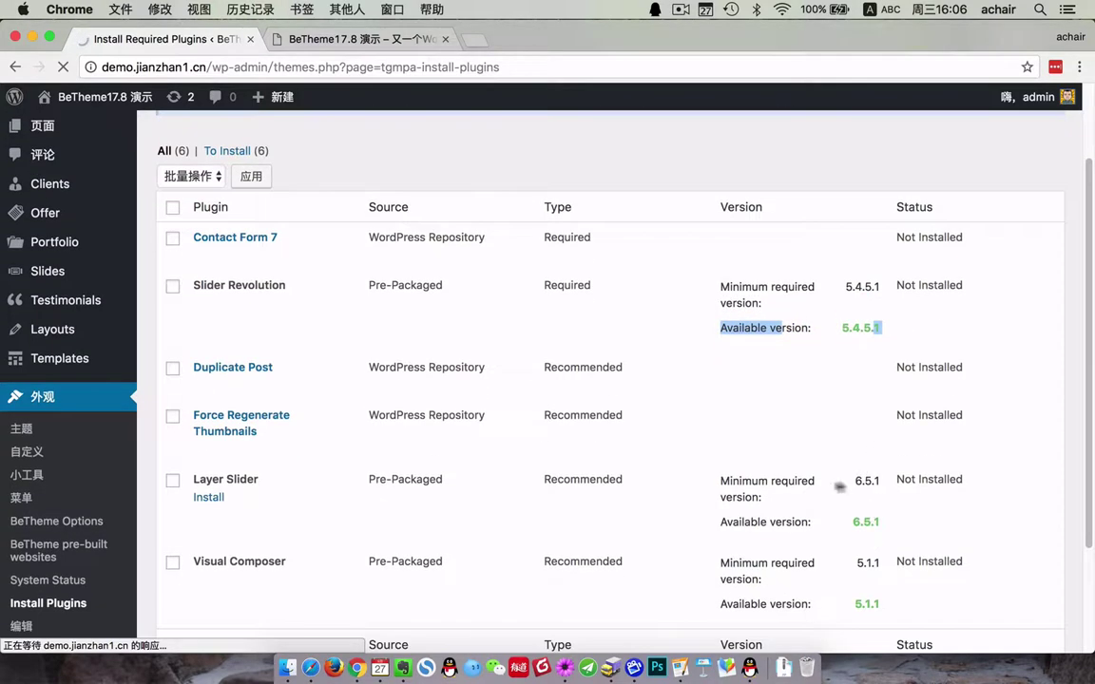
left_click(772, 481)
left_click_drag(885, 518, 751, 522)
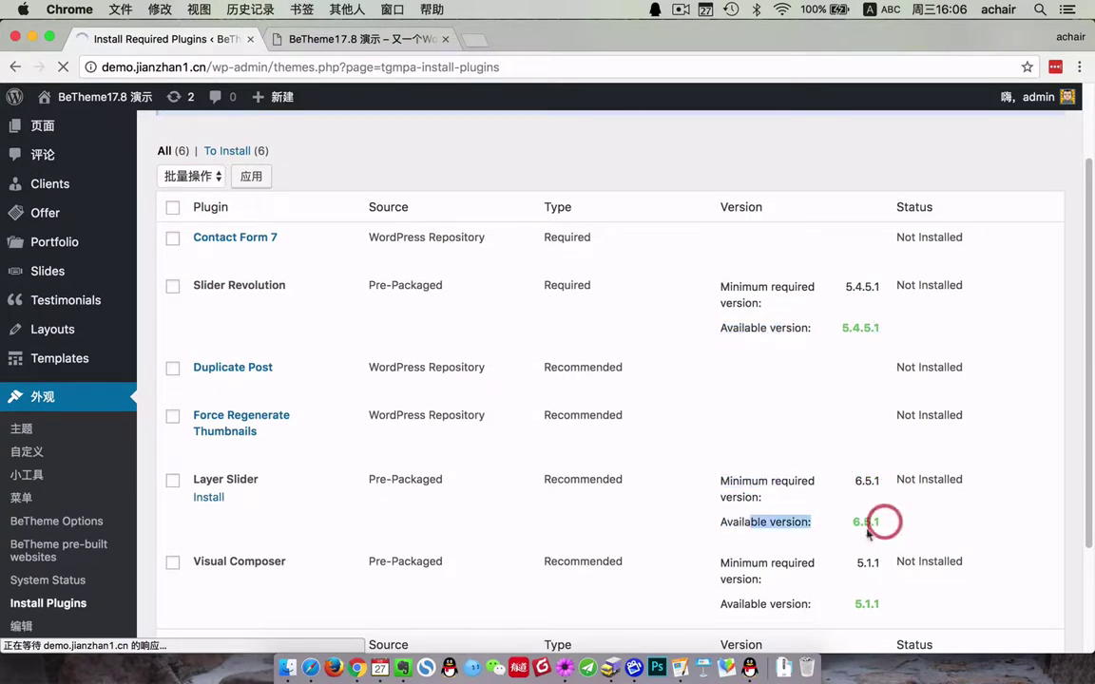
scroll(856, 528, "down", 3)
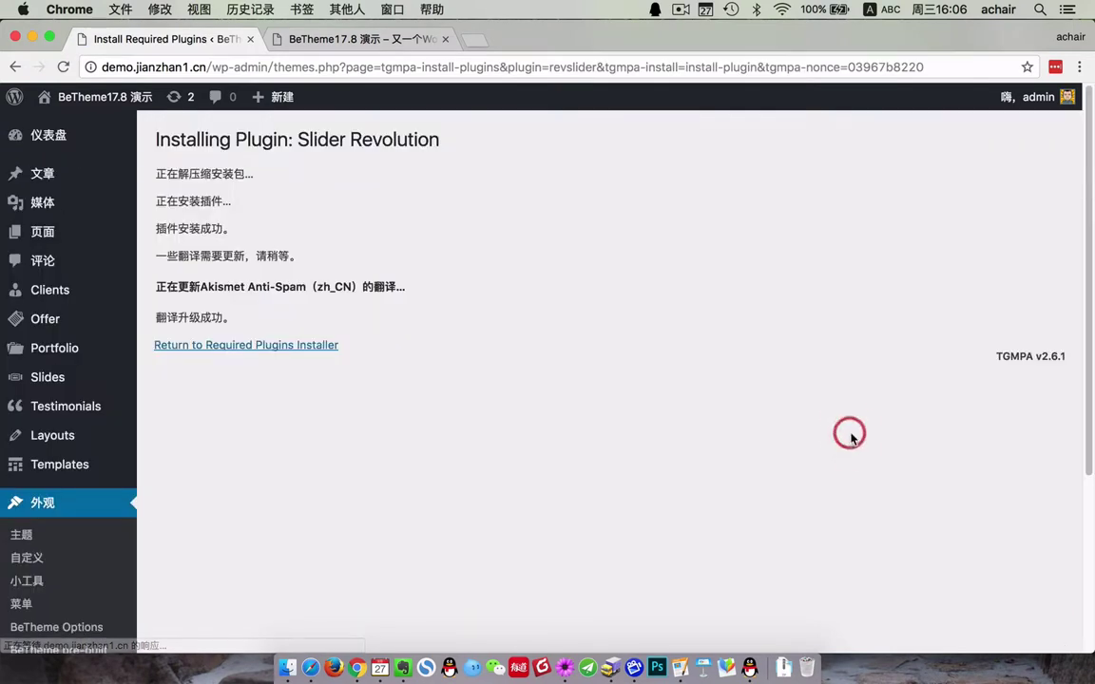
left_click(180, 351)
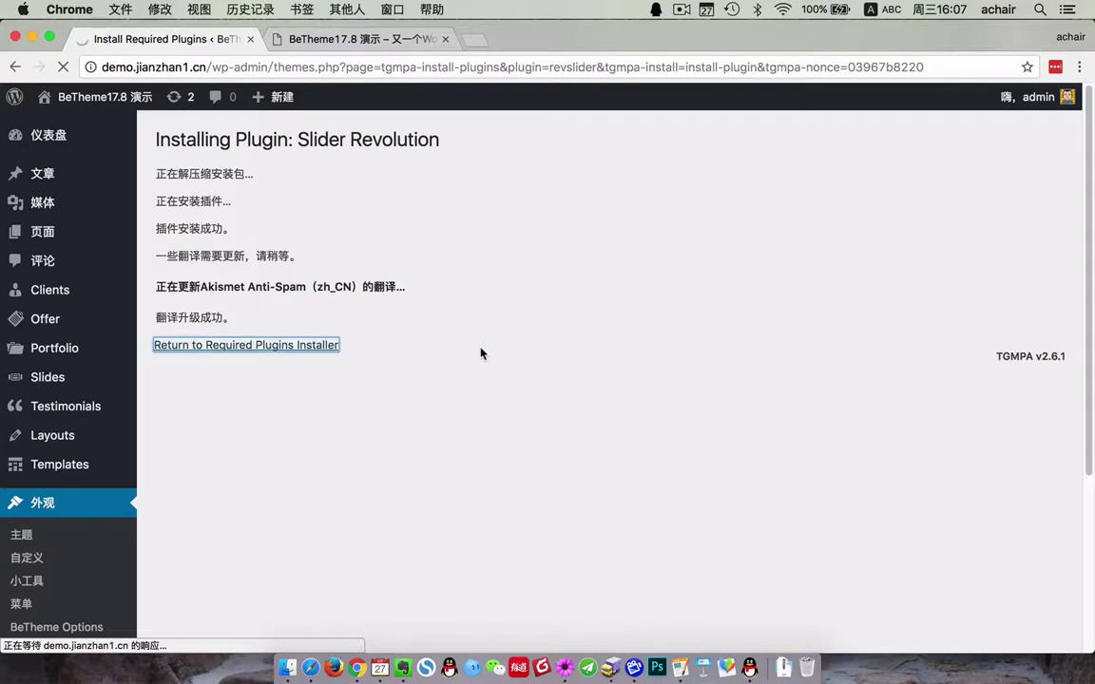
scroll(517, 445, "down", 3)
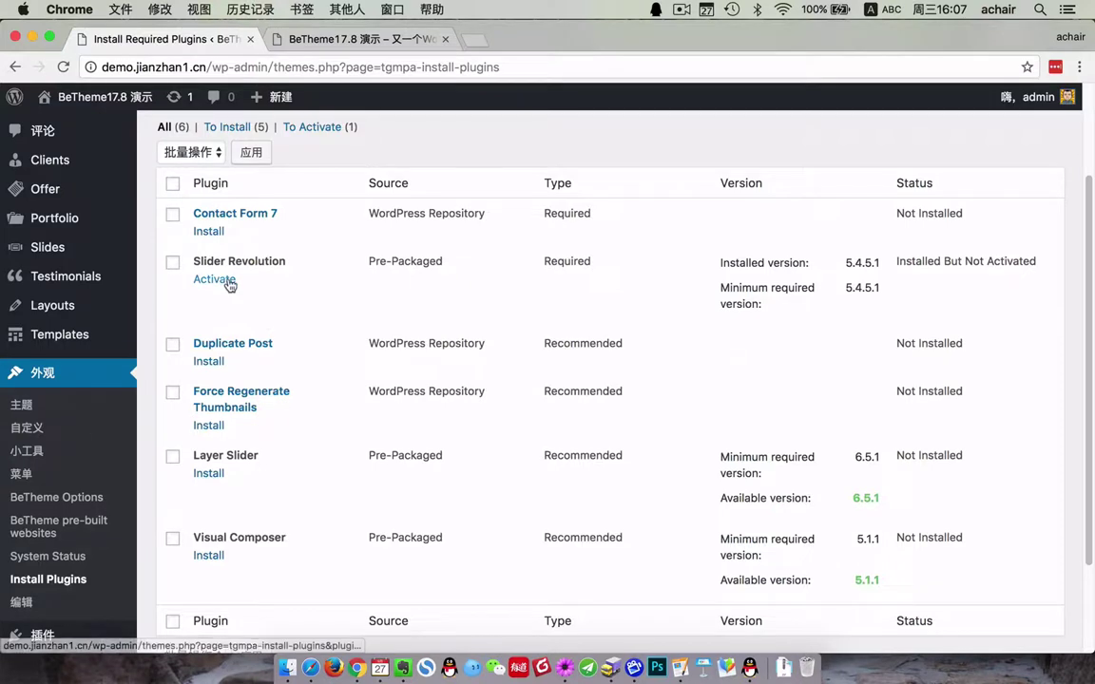
- Activate Slider Revolution and check its activation success message
left_click(215, 279)
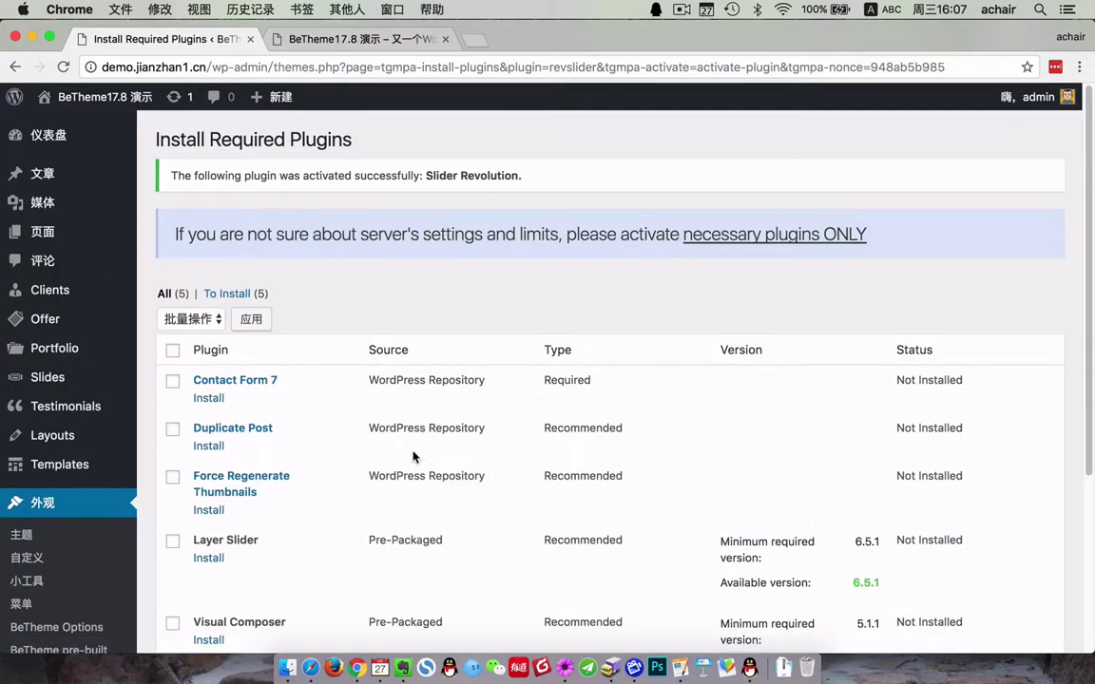
scroll(413, 456, "down", 3)
scroll(274, 270, "up", 3)
left_click_drag(171, 188, 625, 175)
left_click(628, 176)
scroll(81, 482, "down", 5)
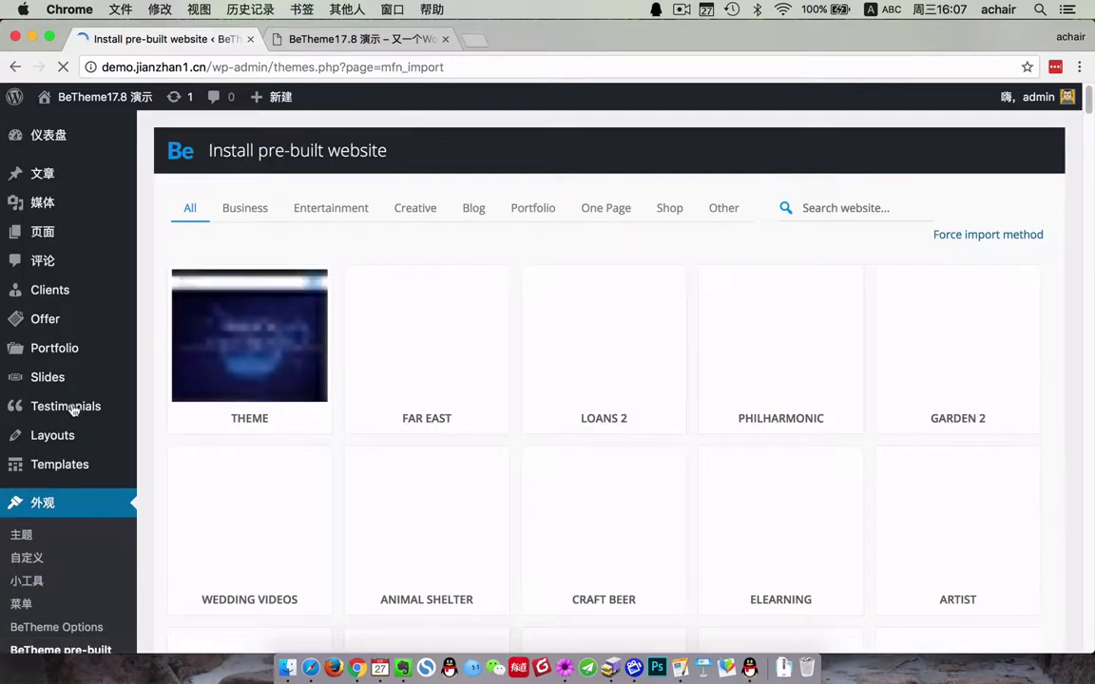
- Review LOANS 2's Revolution Slider and Contact Form 7 requirements, then open Contact Form 7's installer
mouse_move(74, 409)
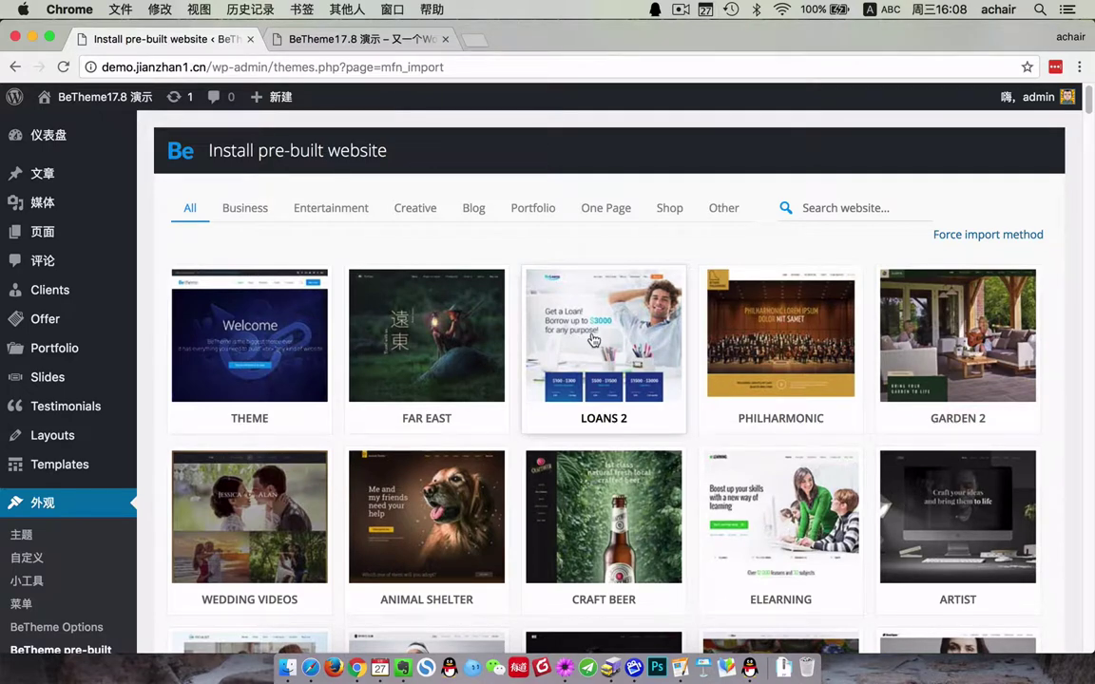
left_click(593, 340)
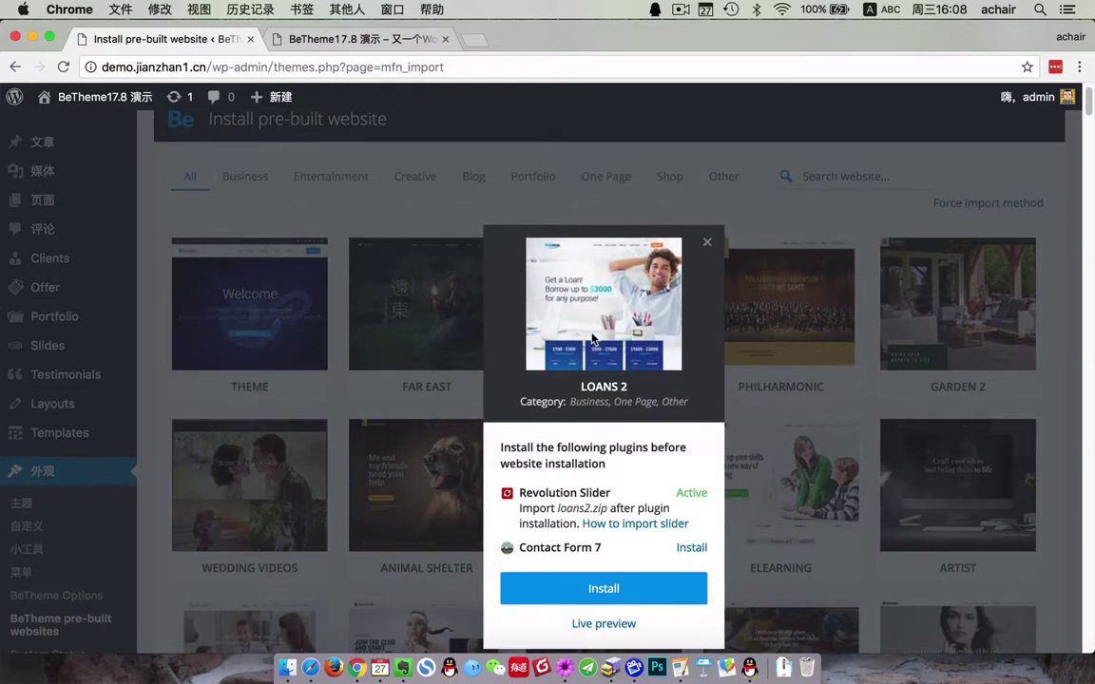
left_click_drag(519, 492, 699, 493)
left_click_drag(519, 547, 704, 556)
left_click(698, 551)
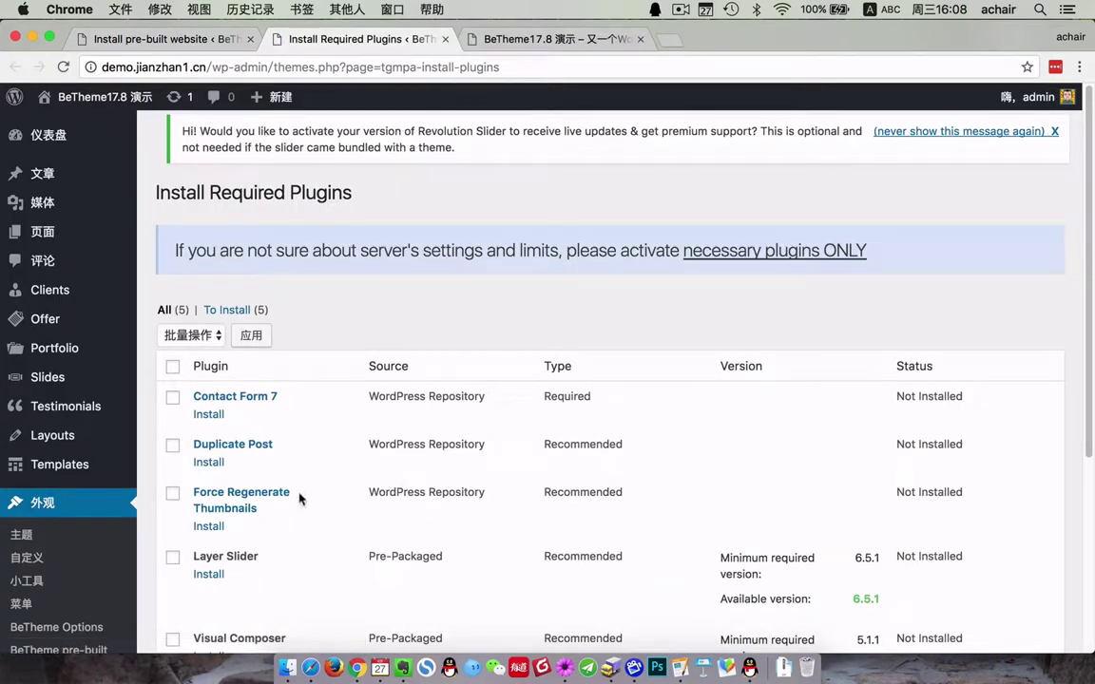
- Install Contact Form 7 4.9, return to the installer, and go back to pre-built websites
left_click(213, 416)
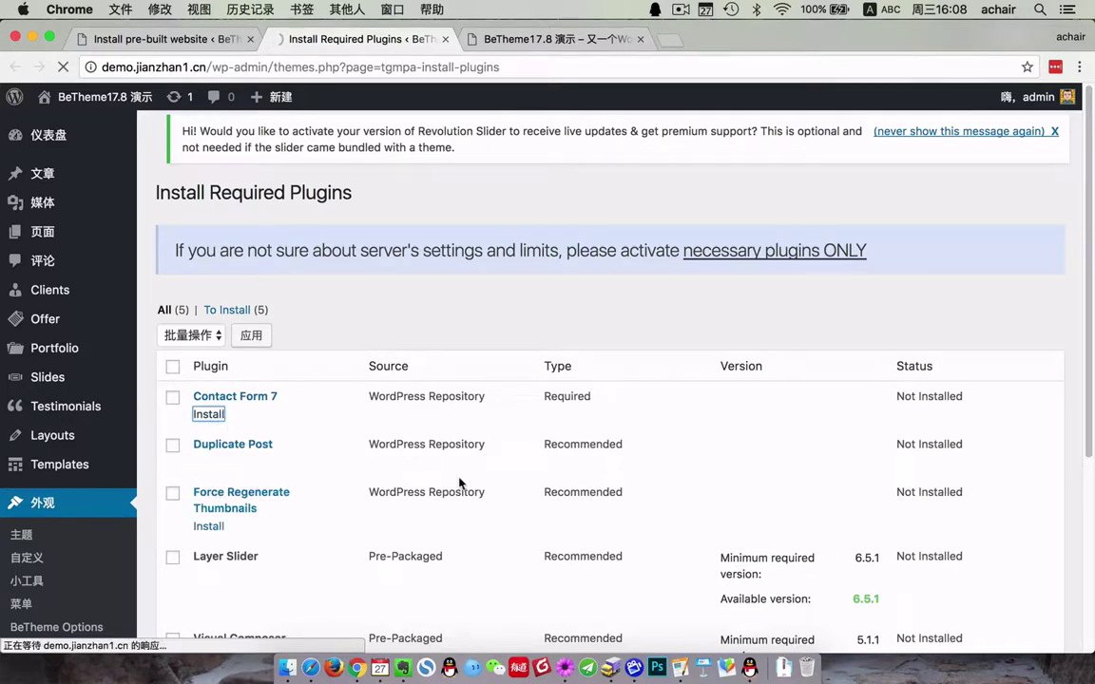
scroll(459, 486, "down", 5)
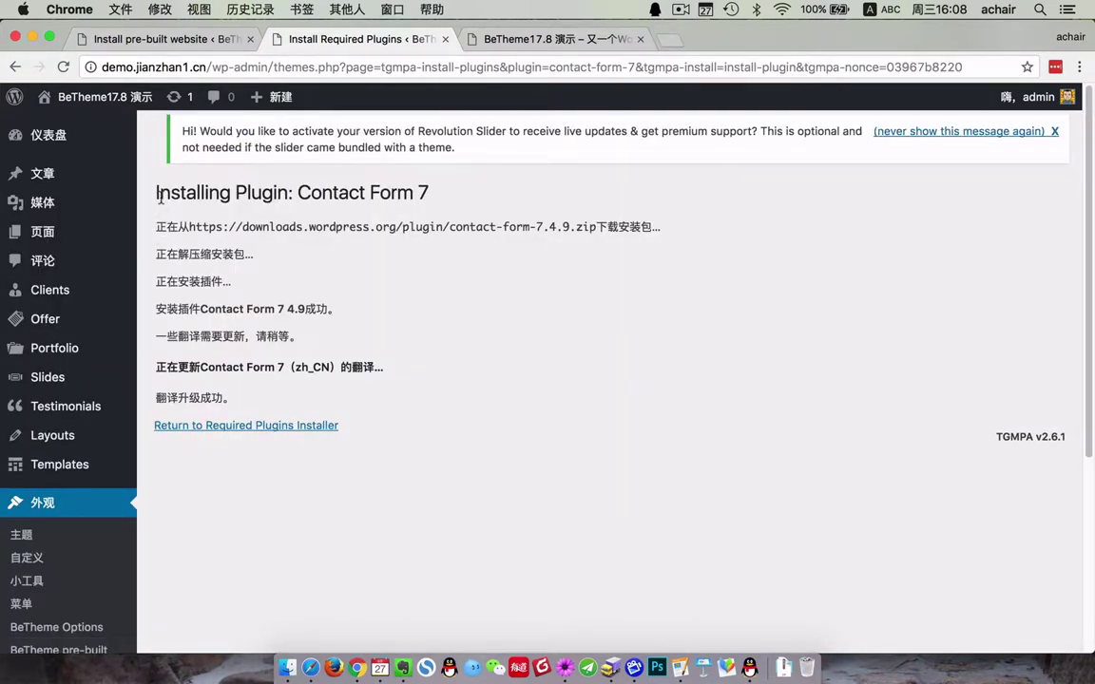
left_click_drag(161, 196, 295, 396)
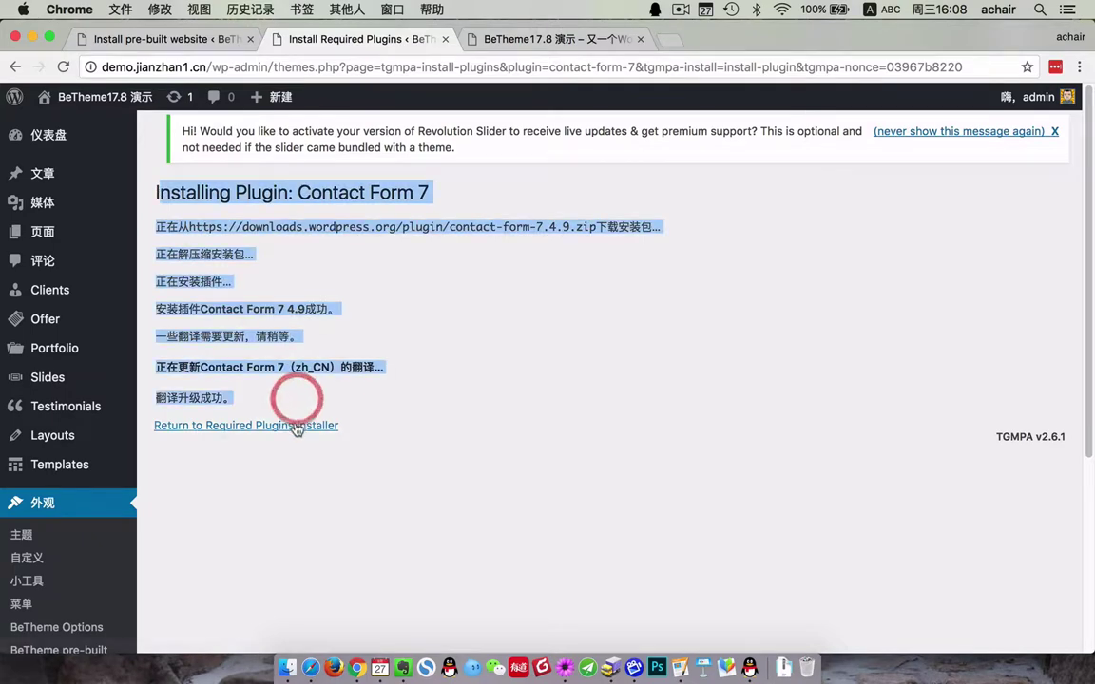
left_click(291, 428)
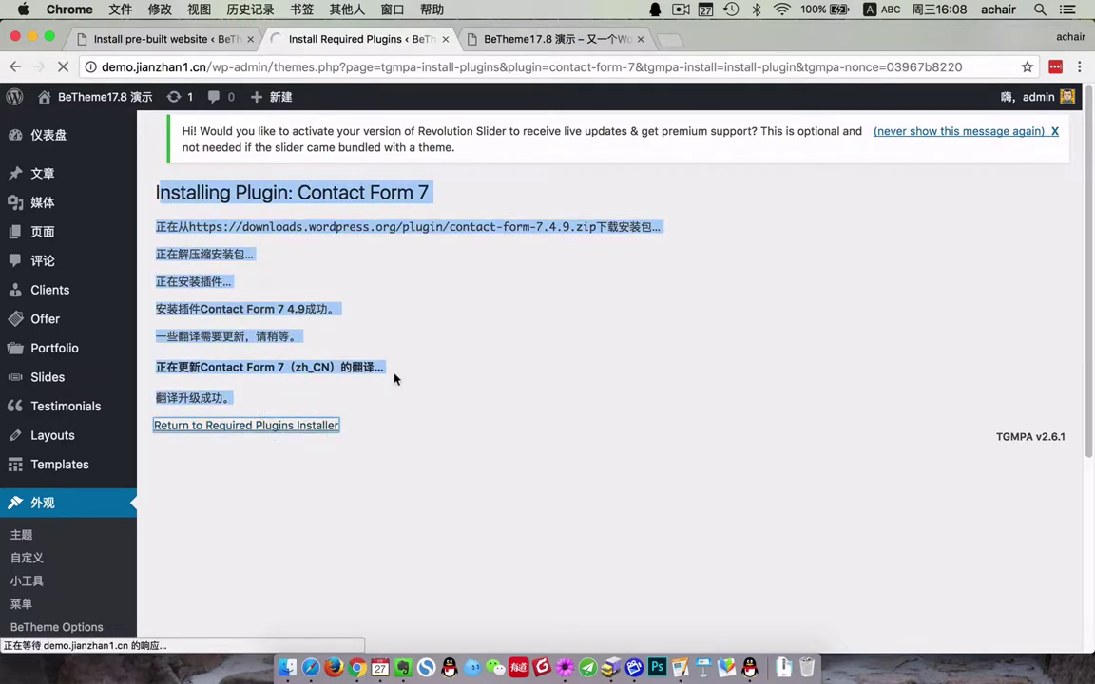
left_click(194, 40)
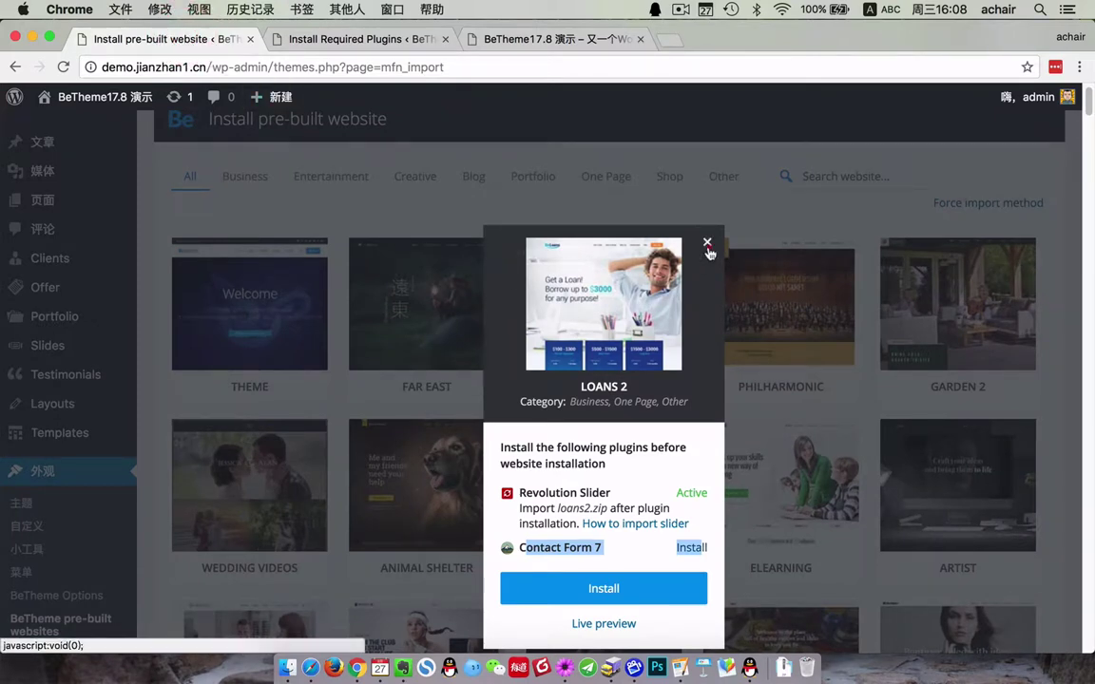
- Refresh the gallery and confirm LOANS 2's Contact Form 7 requirement now shows Active
left_click(707, 243)
left_click(63, 67)
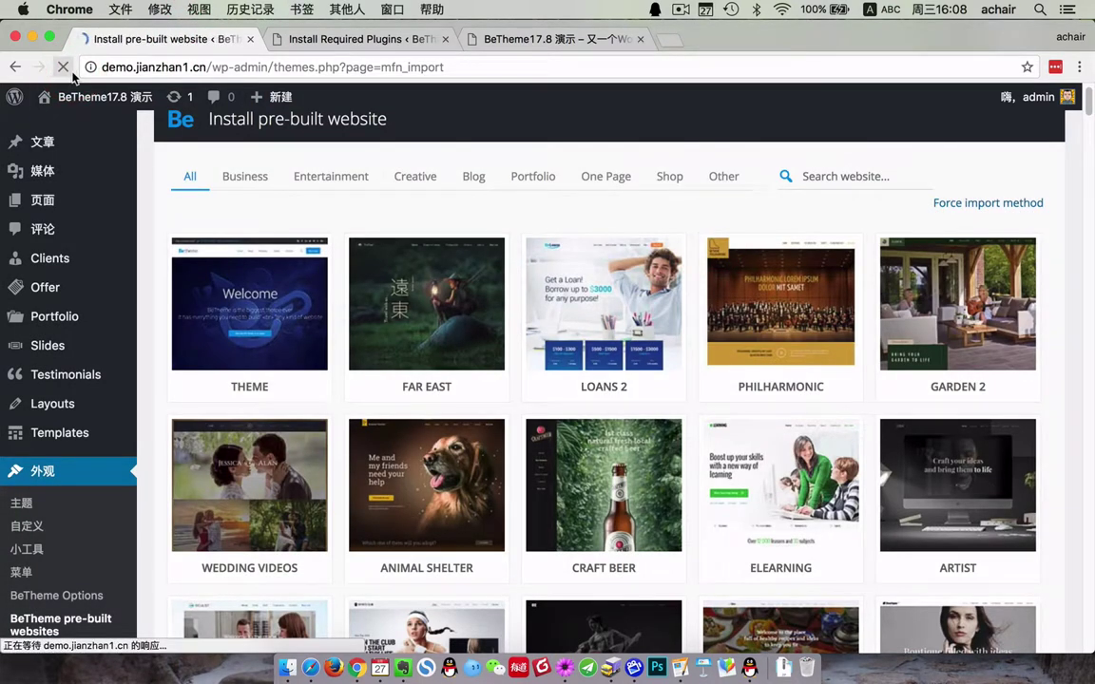
left_click(577, 324)
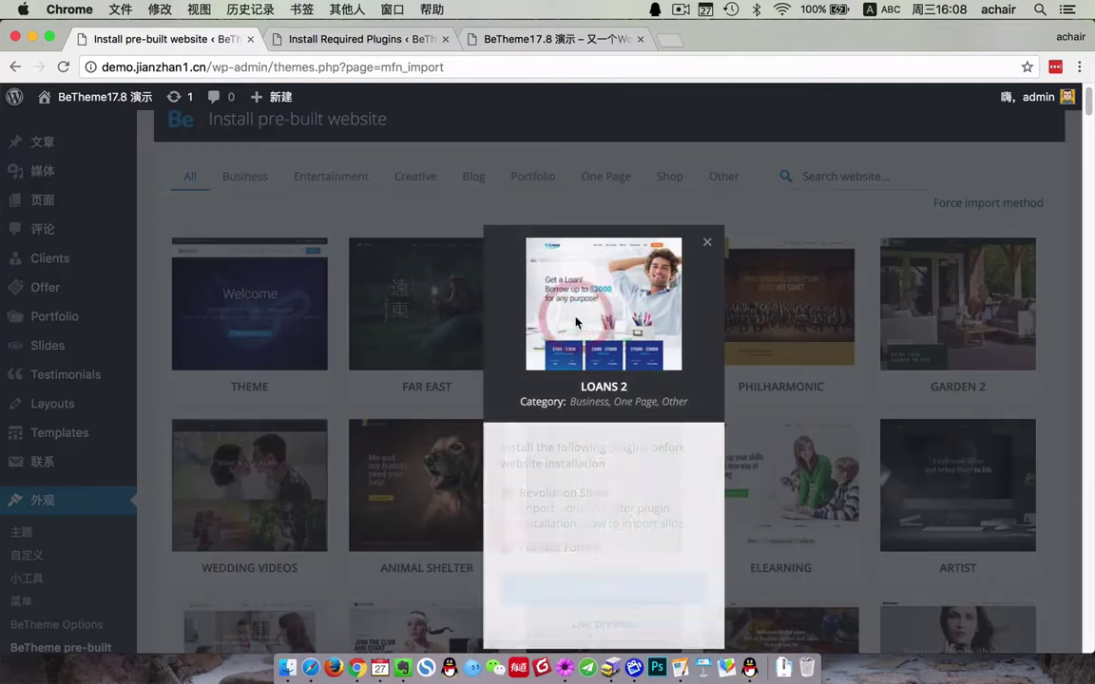
left_click(709, 491)
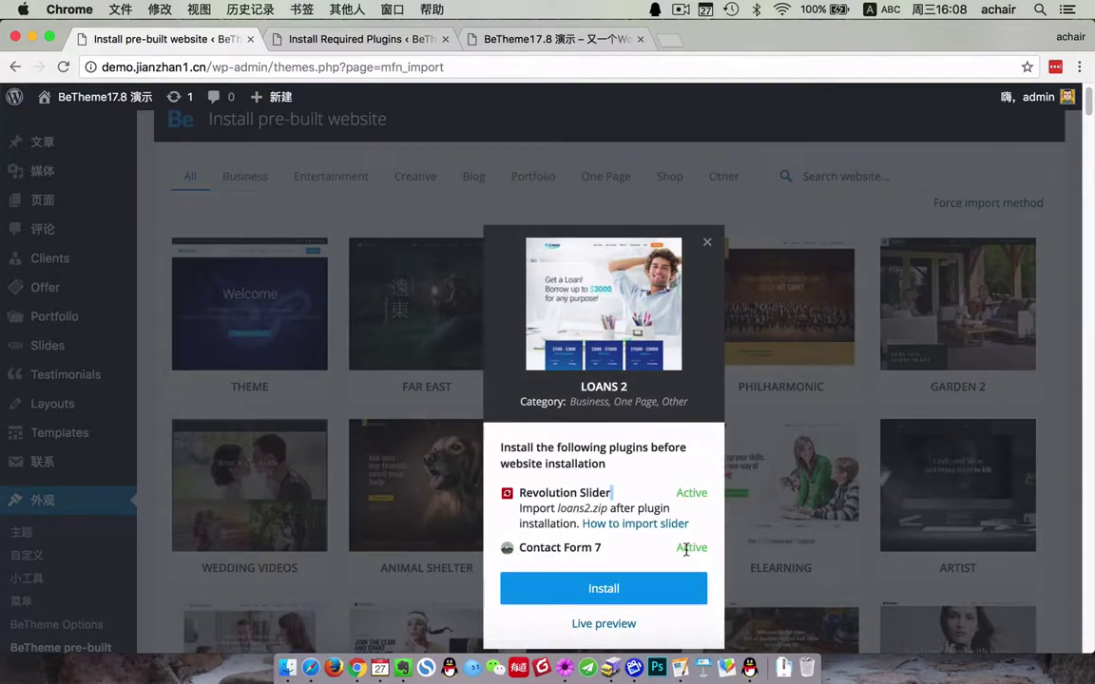
left_click_drag(702, 549, 707, 549)
- Reload the site's front page in its tab
left_click(518, 43)
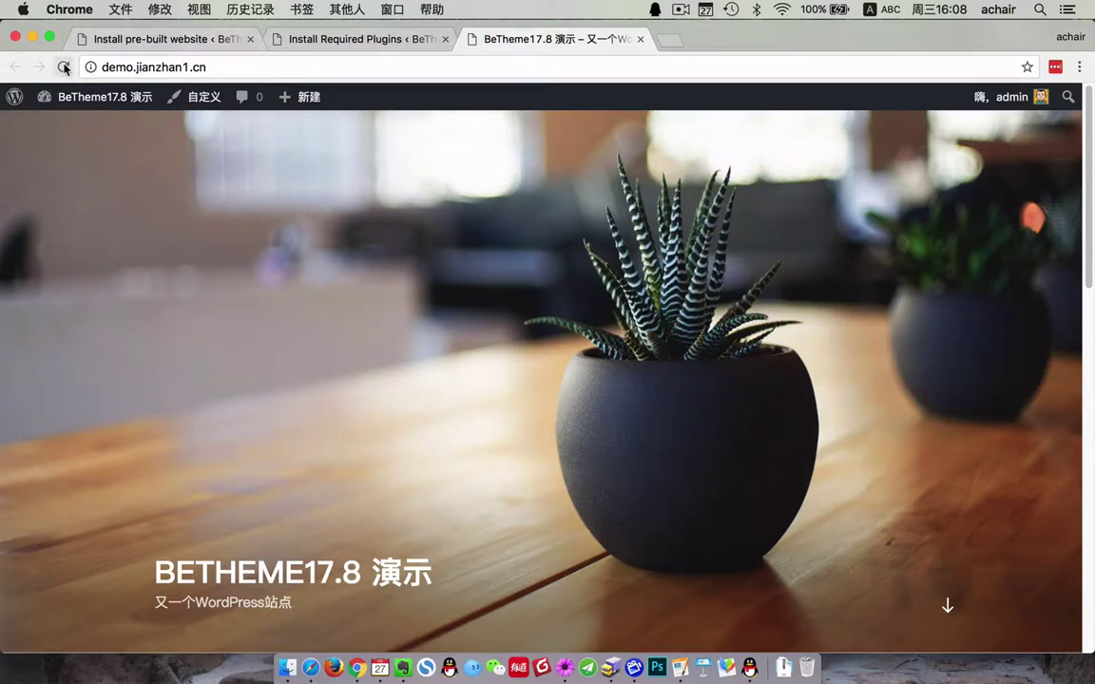
left_click(63, 67)
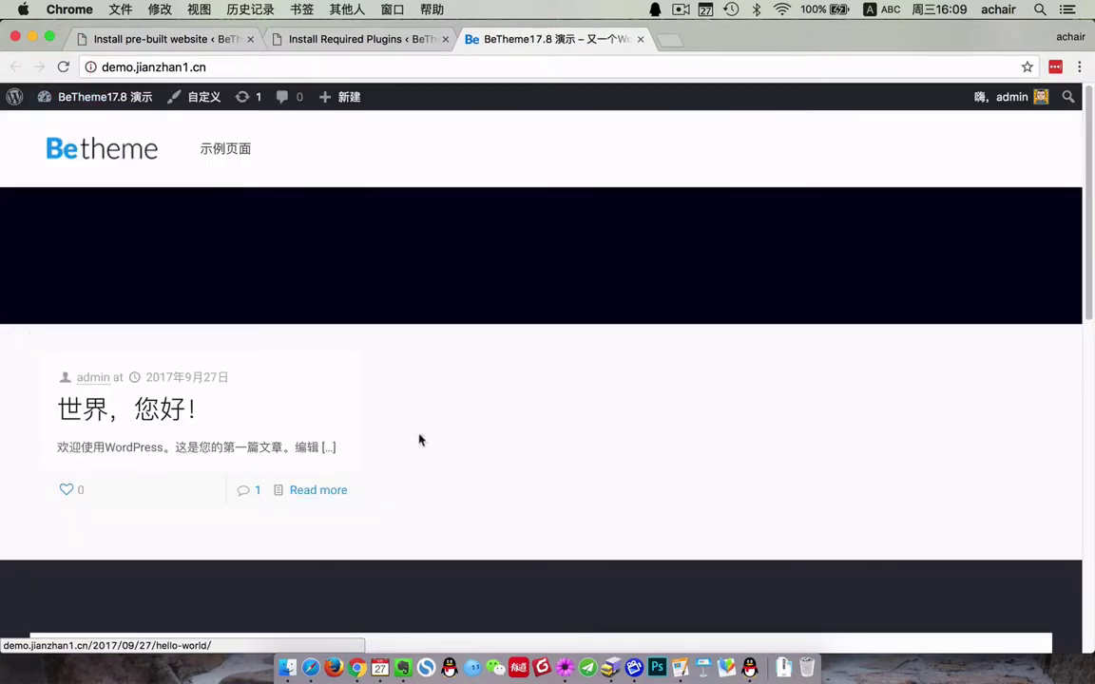
left_click(629, 442)
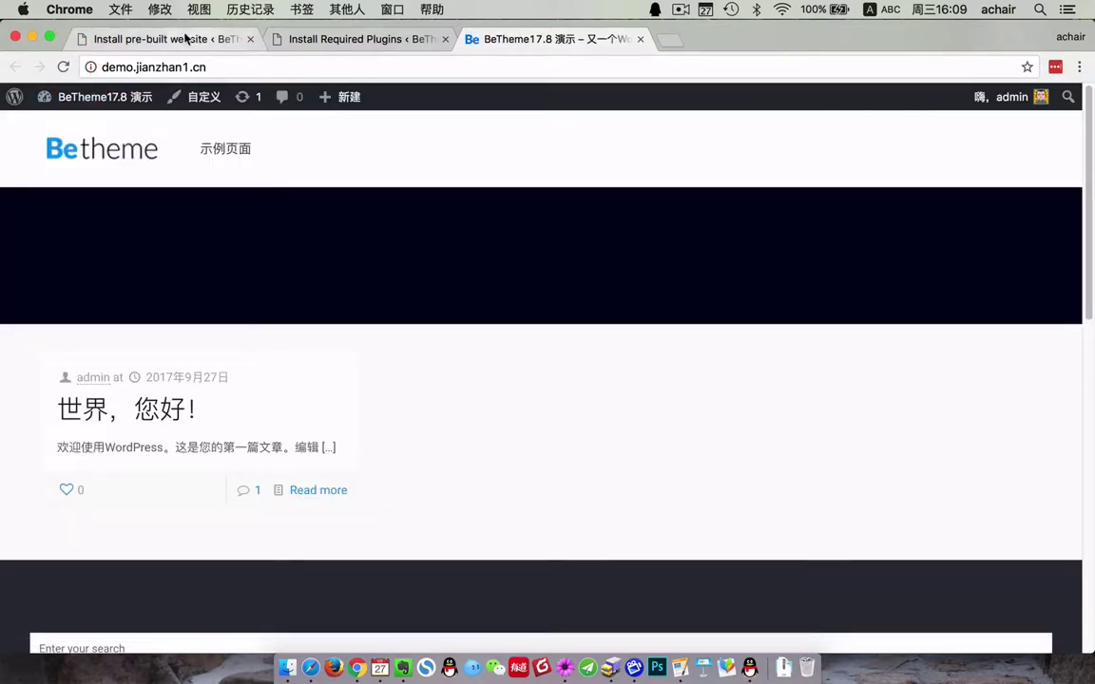
- Close the LOANS 2 details and open 文章 and 媒体 in new tabs
left_click(185, 38)
left_click(708, 242)
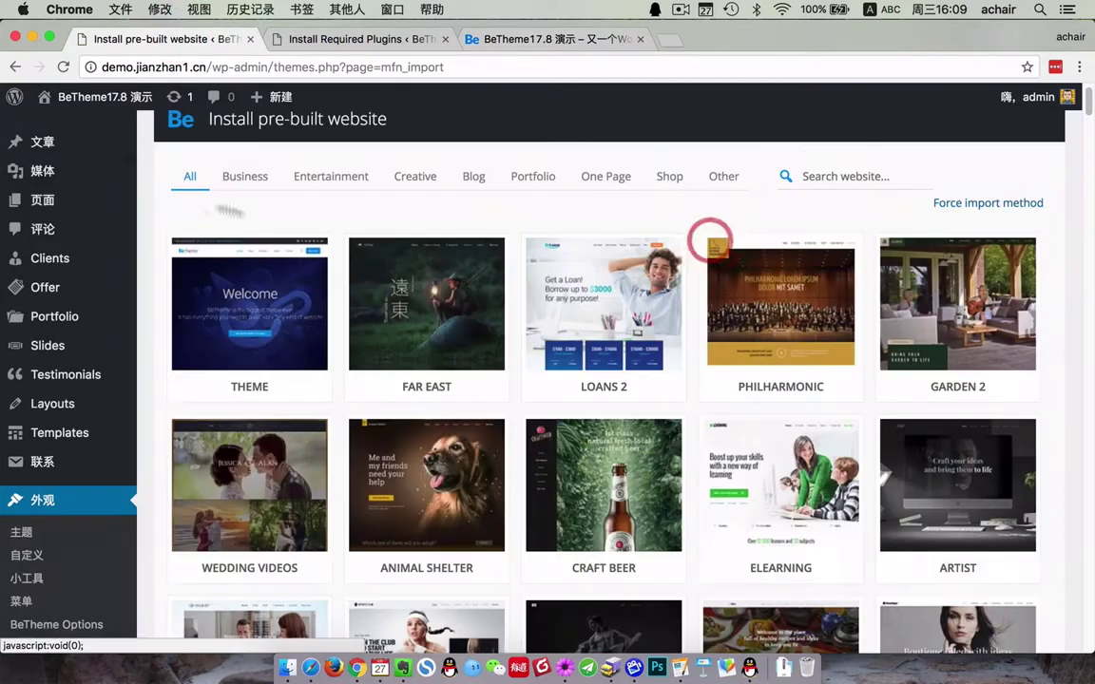
left_click(46, 148, "super")
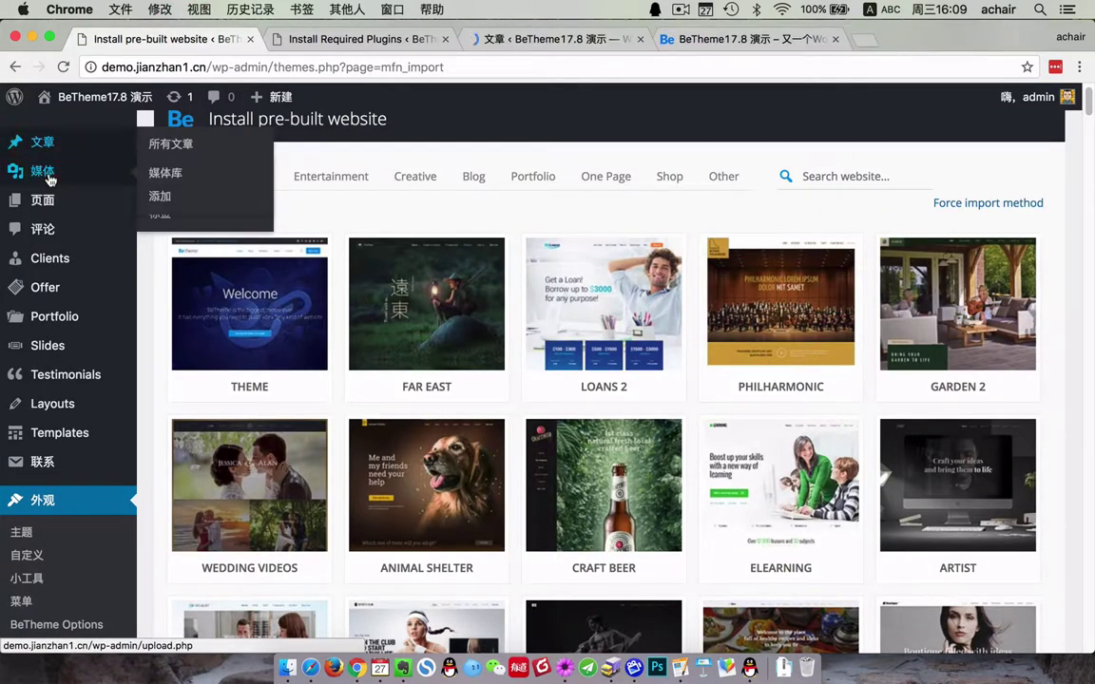
left_click(50, 178, "super")
- Confirm the media library is empty and dismiss the theme and Revolution Slider plugin notices
left_click(43, 199, "super")
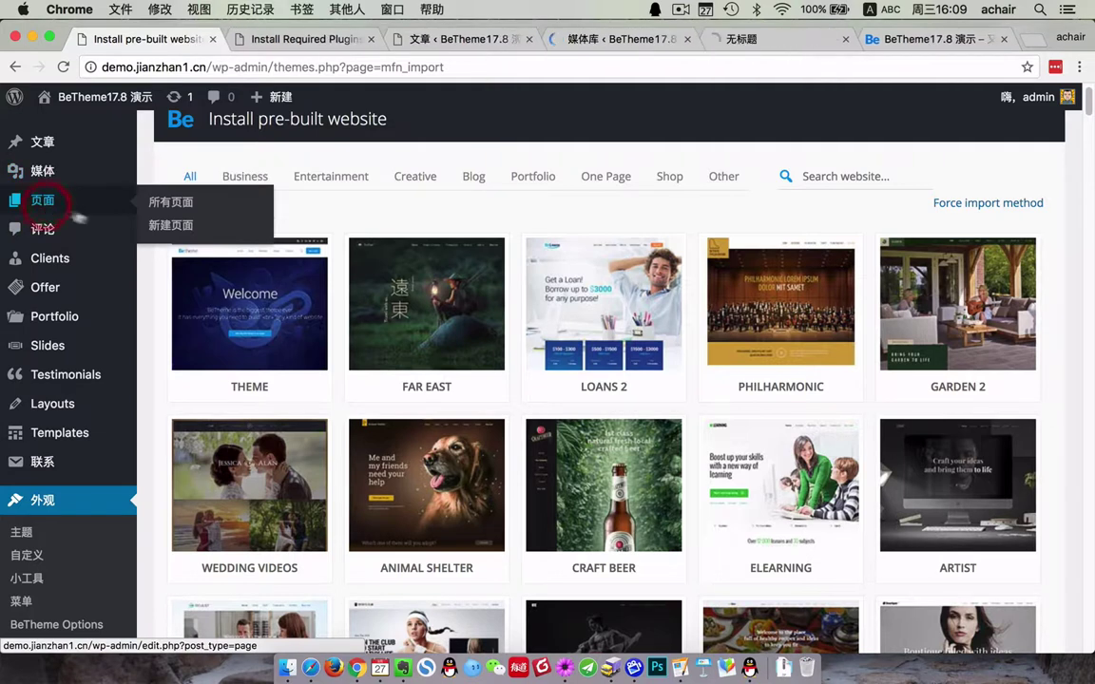
left_click(590, 39)
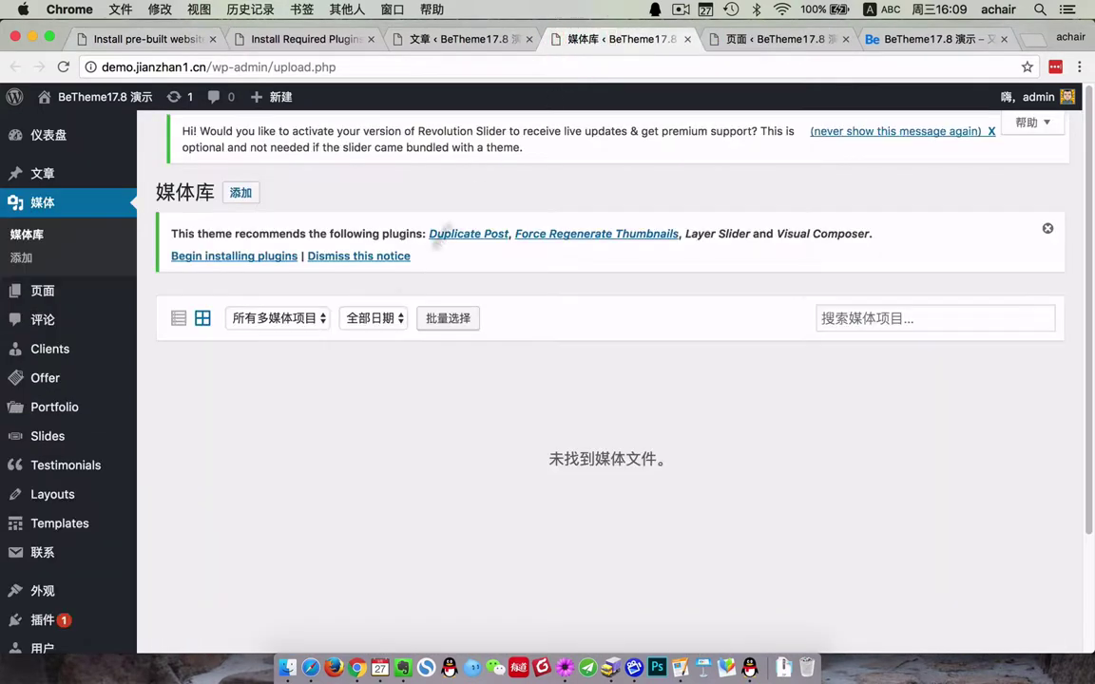
left_click_drag(551, 460, 683, 458)
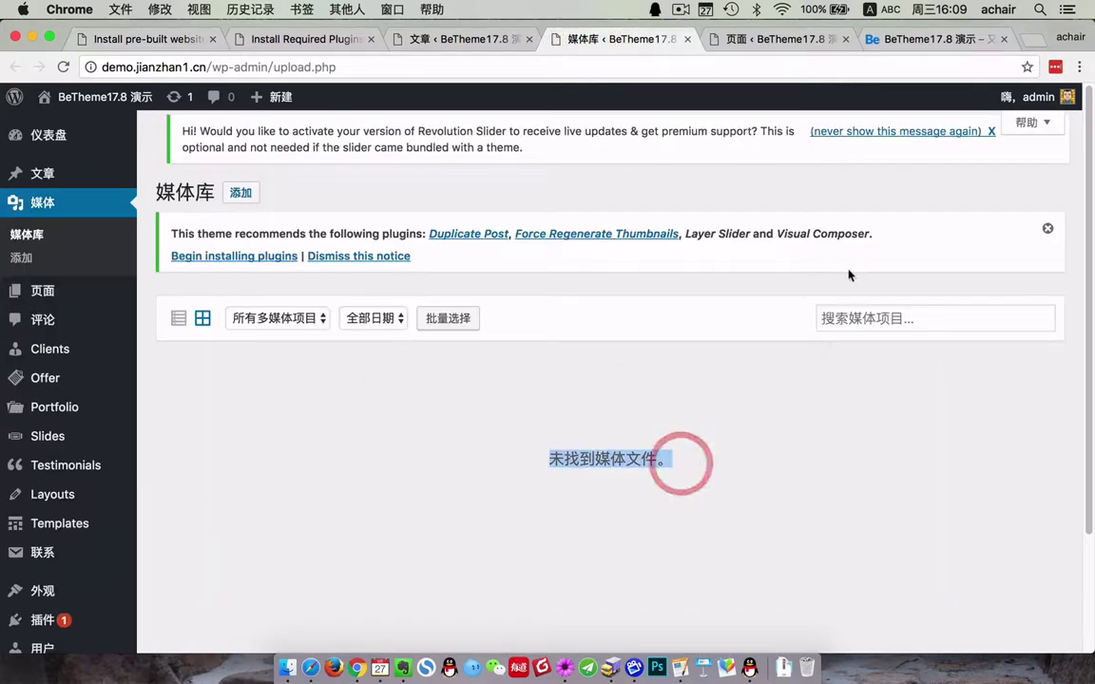
left_click(1049, 233)
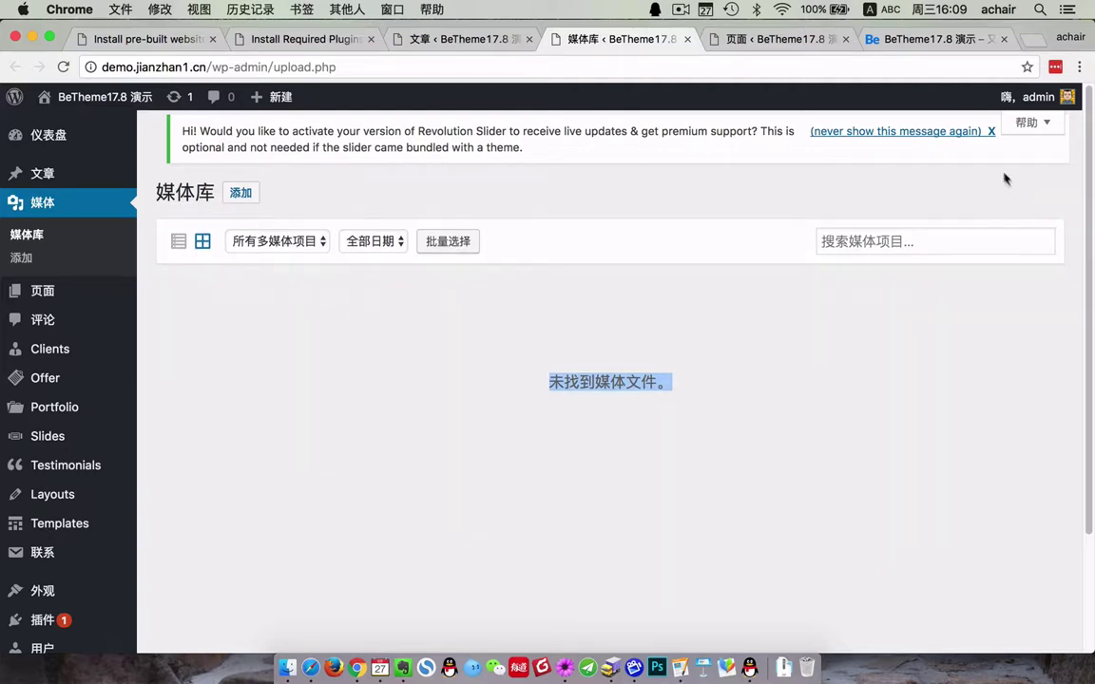
left_click(982, 132)
- Close the media, pages, posts and required-plugins tabs, returning to the pre-built websites gallery
left_click(687, 39)
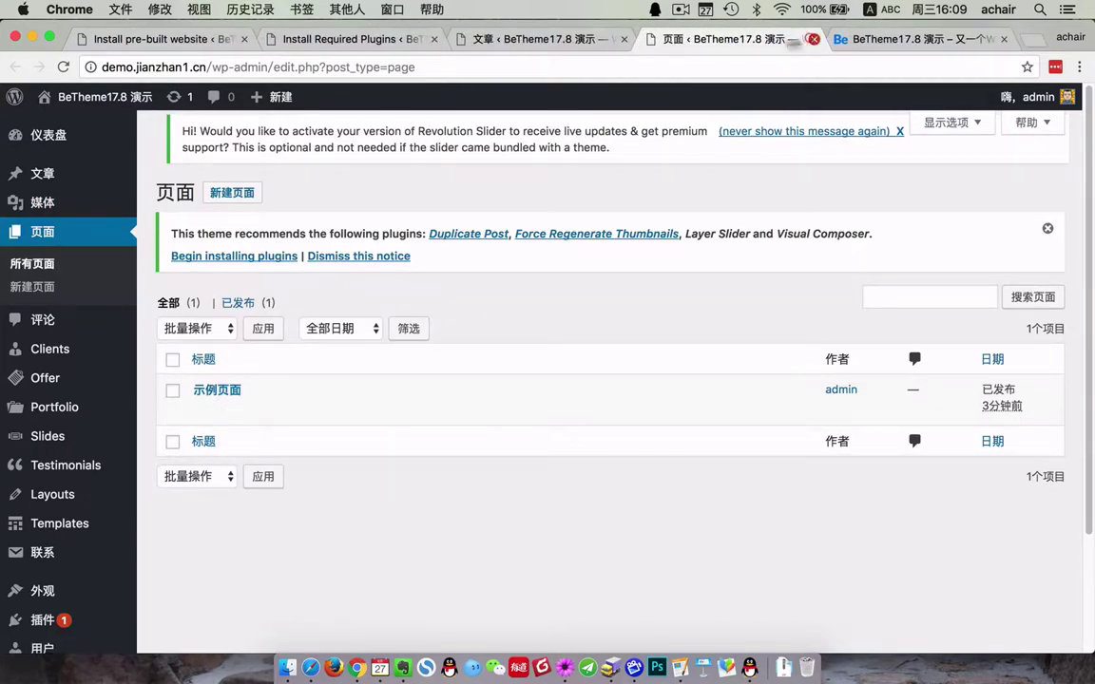
key("super+w")
left_click(513, 38)
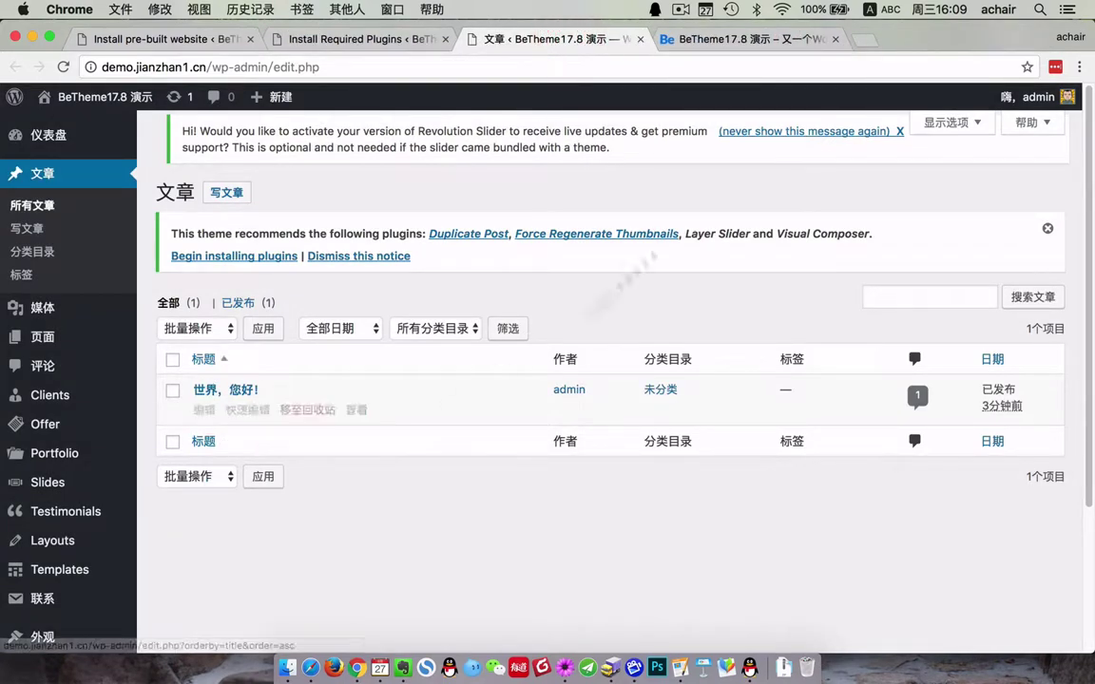
left_click(641, 39)
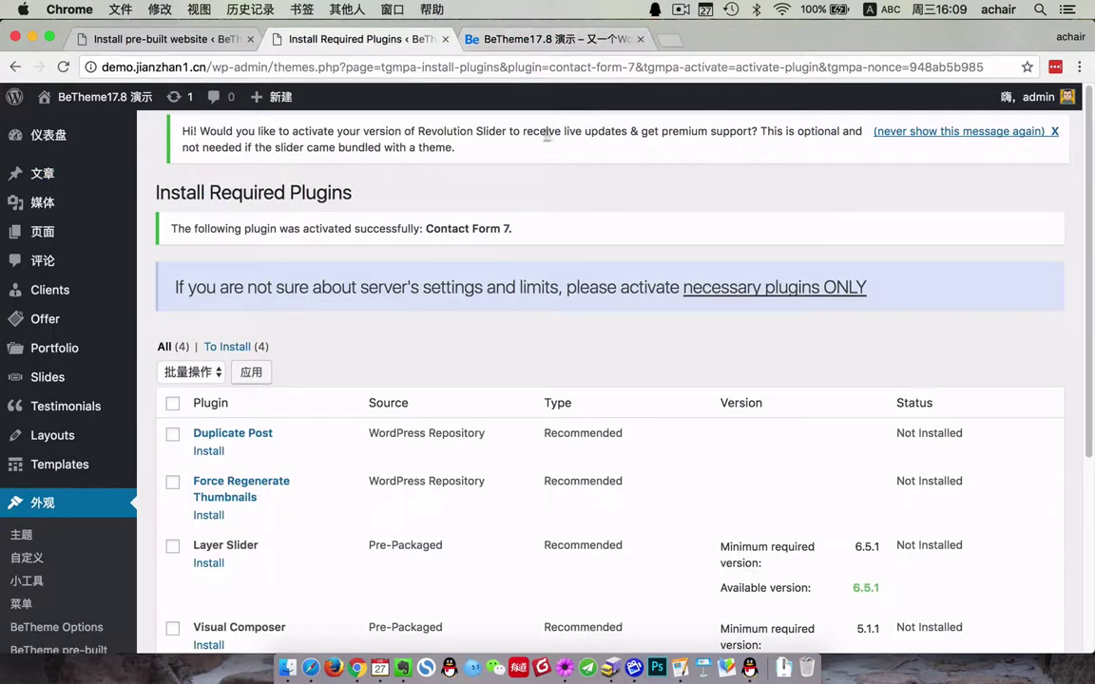
left_click(446, 39)
left_click(152, 38)
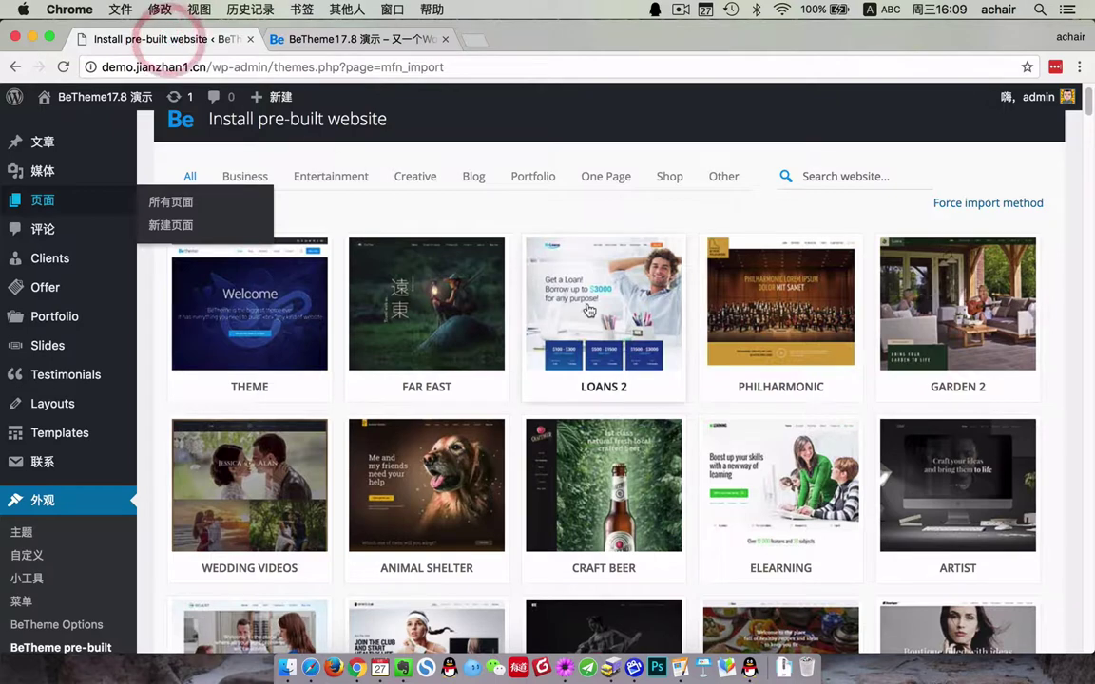
- Install the complete LOANS 2 pre-built website with Import media, skipping the database reset
left_click(589, 307)
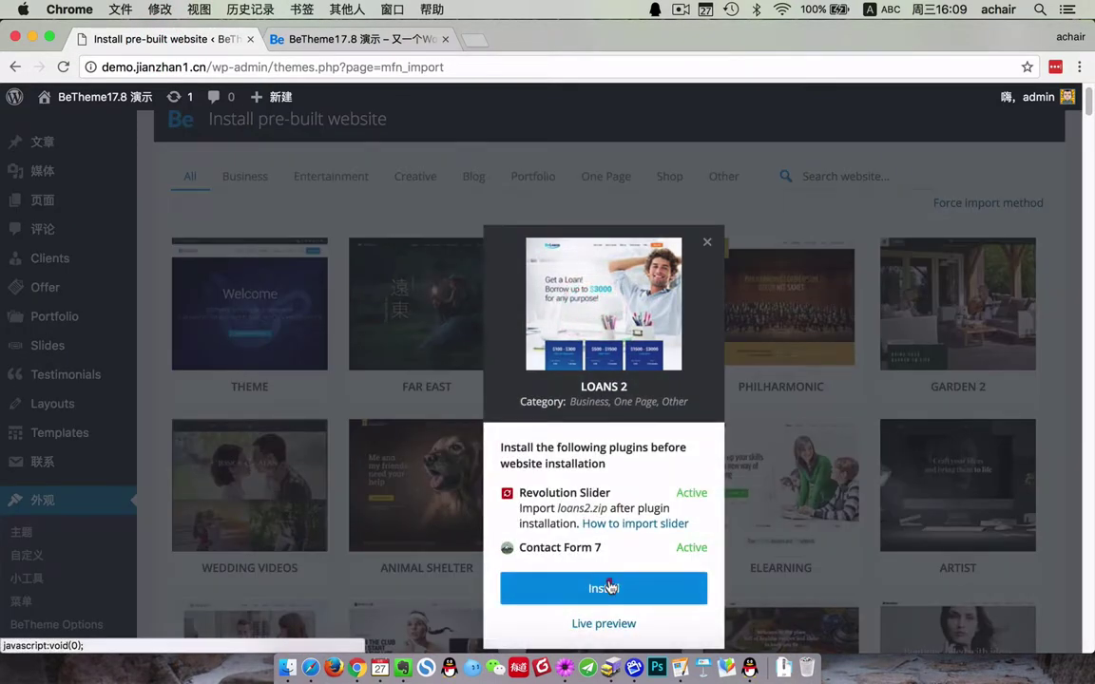
left_click(609, 586)
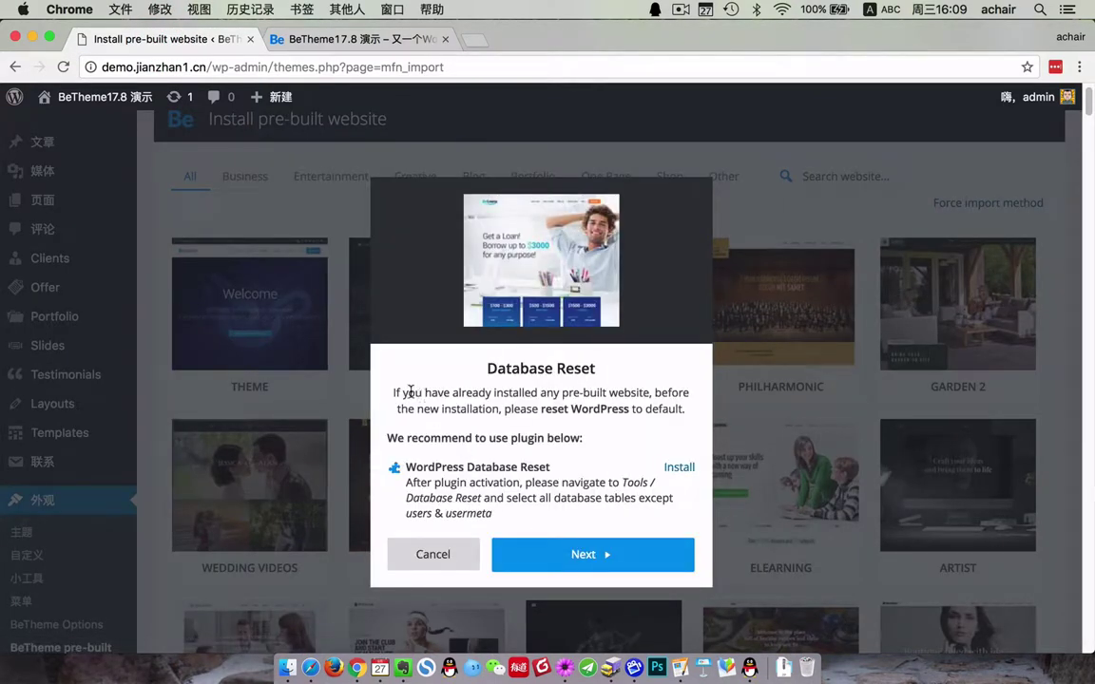
left_click_drag(483, 376, 675, 506)
left_click(506, 484)
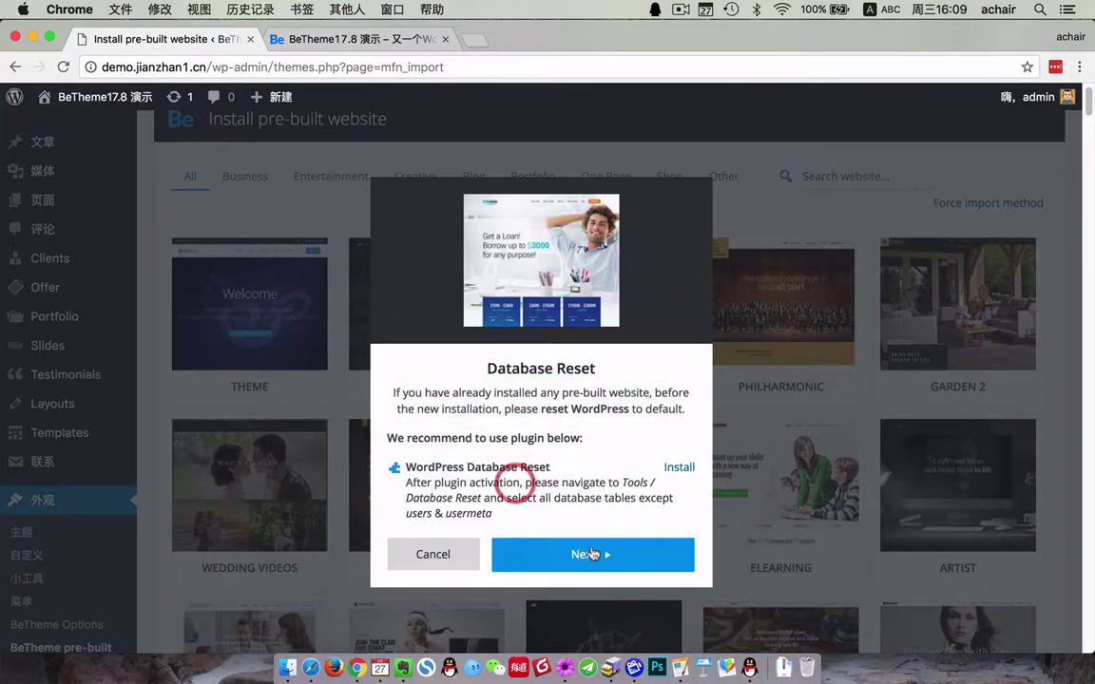
left_click(597, 554)
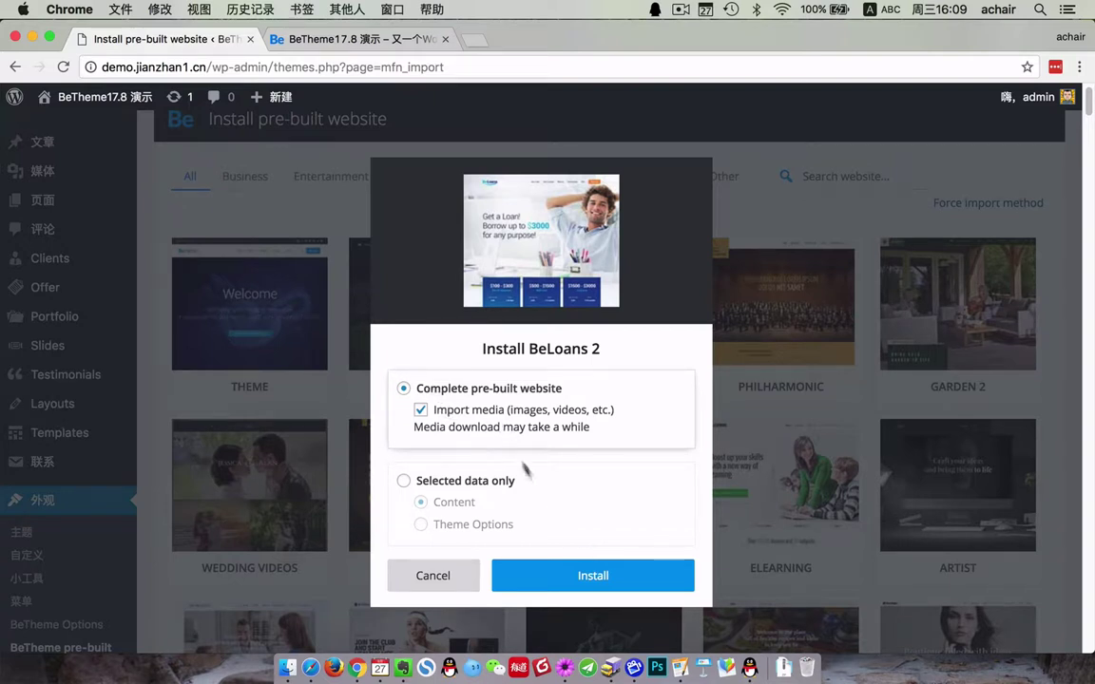
left_click(598, 576)
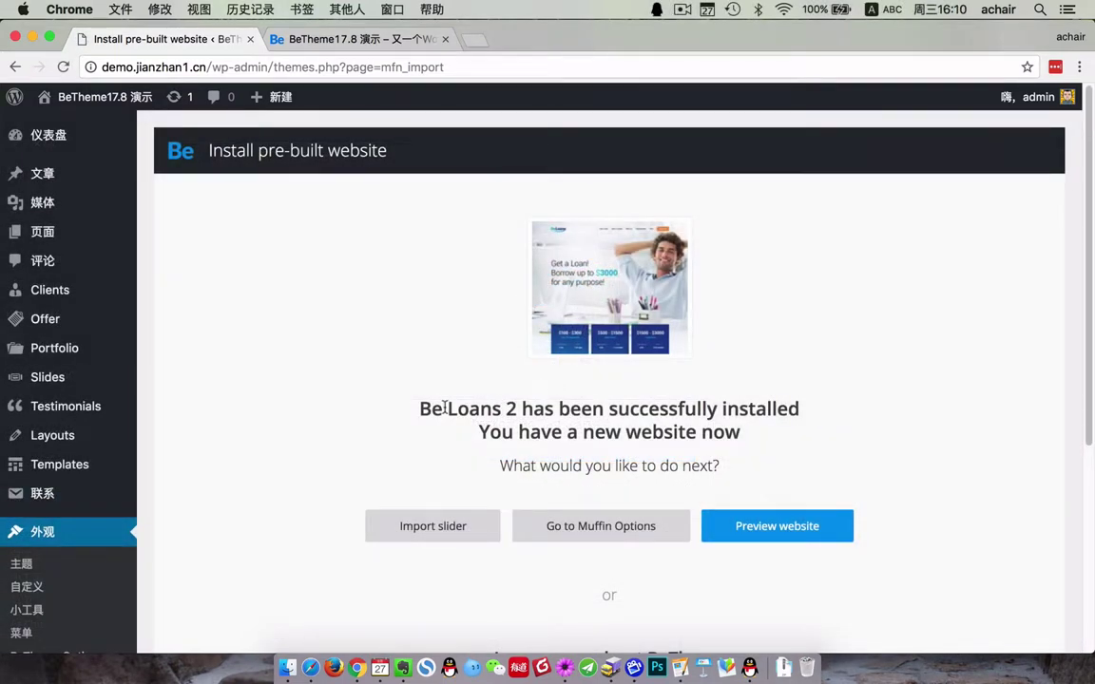
- Review the message confirming Be Loans 2 was successfully installed as a new website
left_click_drag(419, 409, 818, 411)
left_click(720, 428)
left_click_drag(606, 409, 719, 409)
left_click_drag(478, 432, 745, 437)
left_click(788, 447)
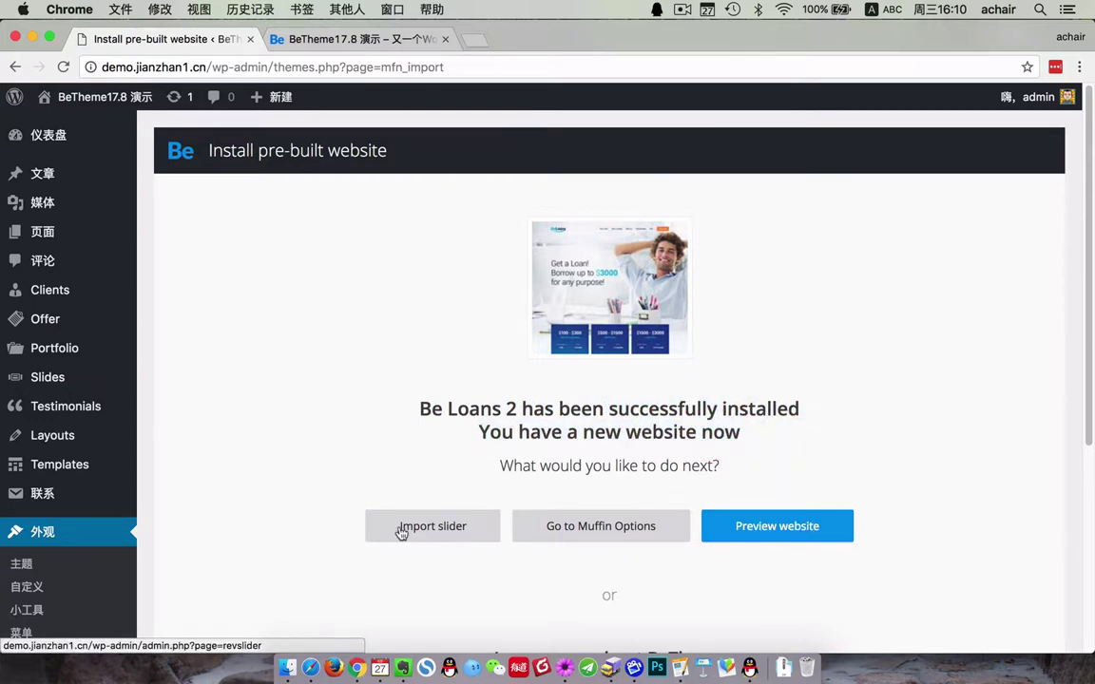
left_click(589, 419)
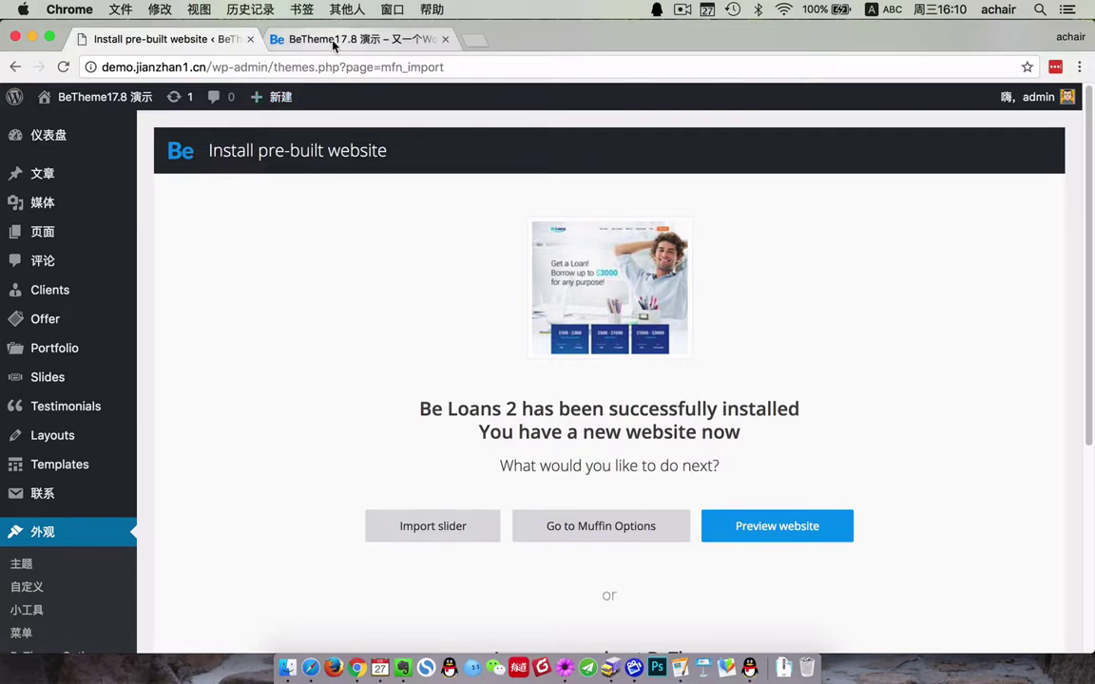
- Reload the site's front page to see the Loans demo, then go back to the installation result page
left_click(332, 43)
left_click(63, 66)
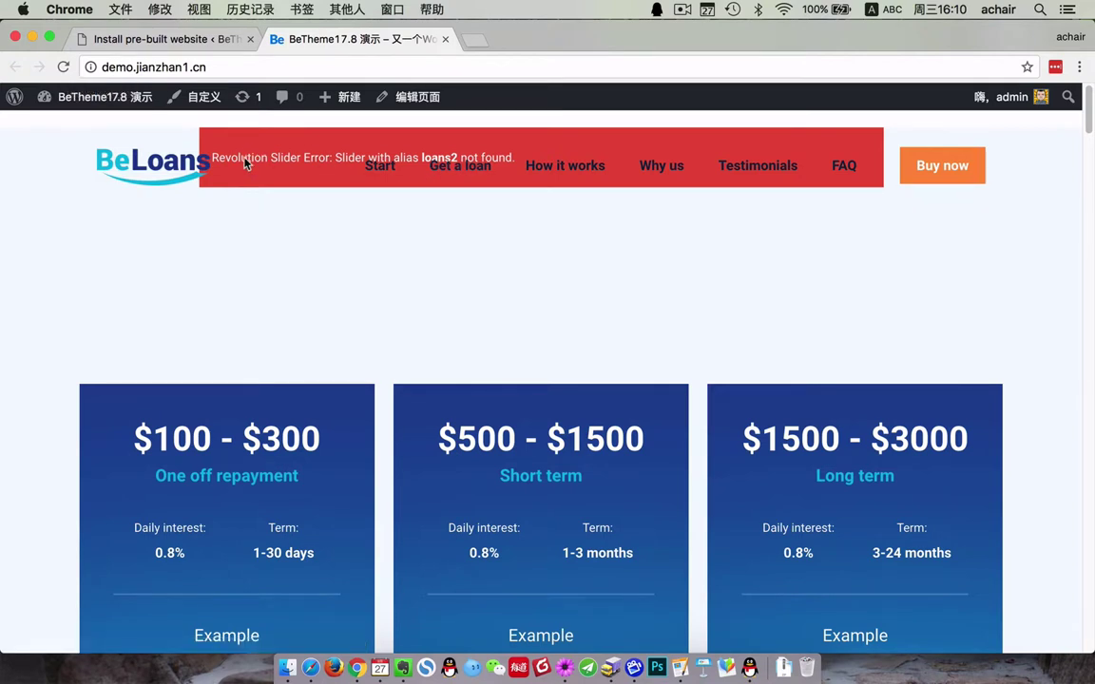
left_click(159, 39)
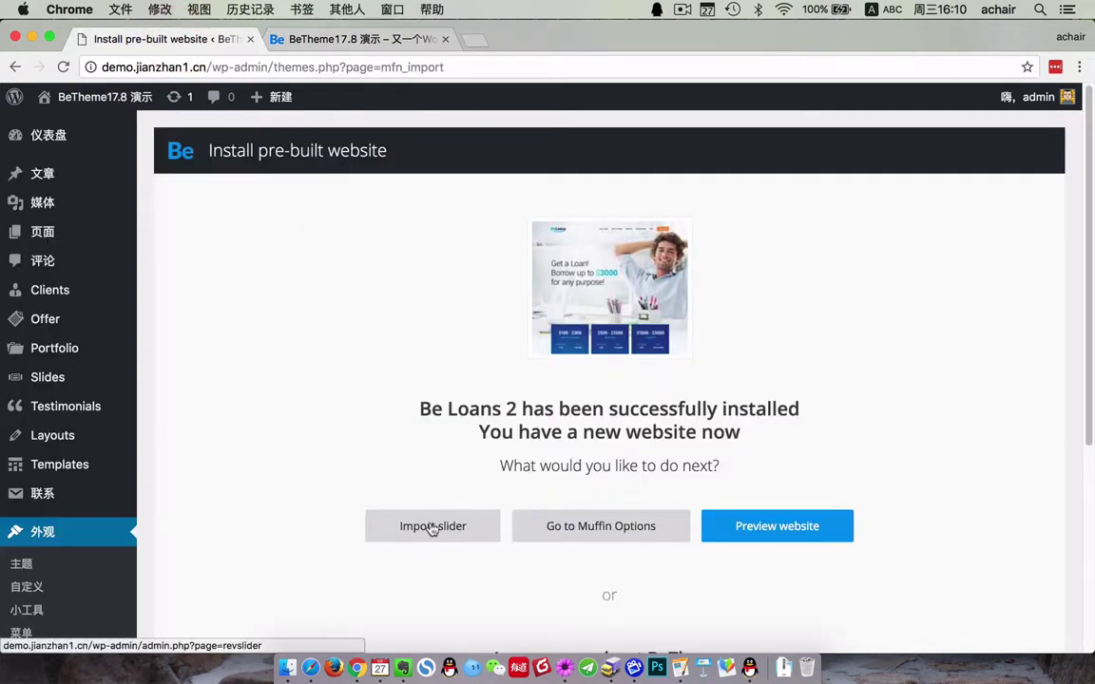
scroll(447, 539, "down", 5)
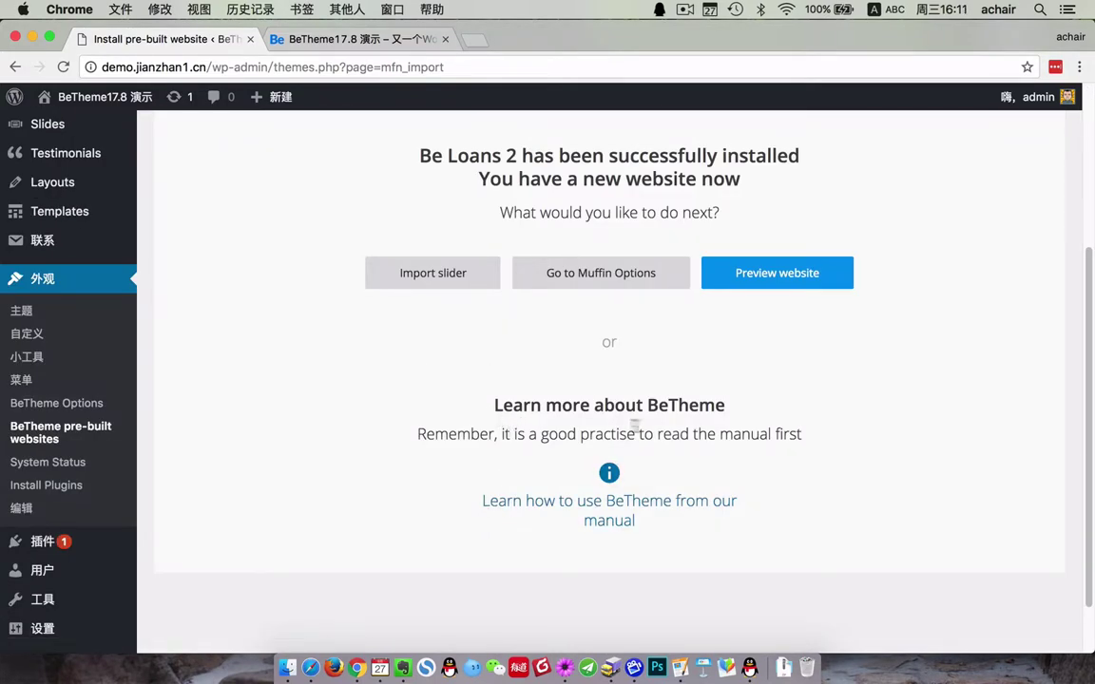
scroll(518, 325, "up", 1)
- Open Slider Revolution's Import Slider dialog, checking the demo name Loans on the install-success page
left_click(429, 297)
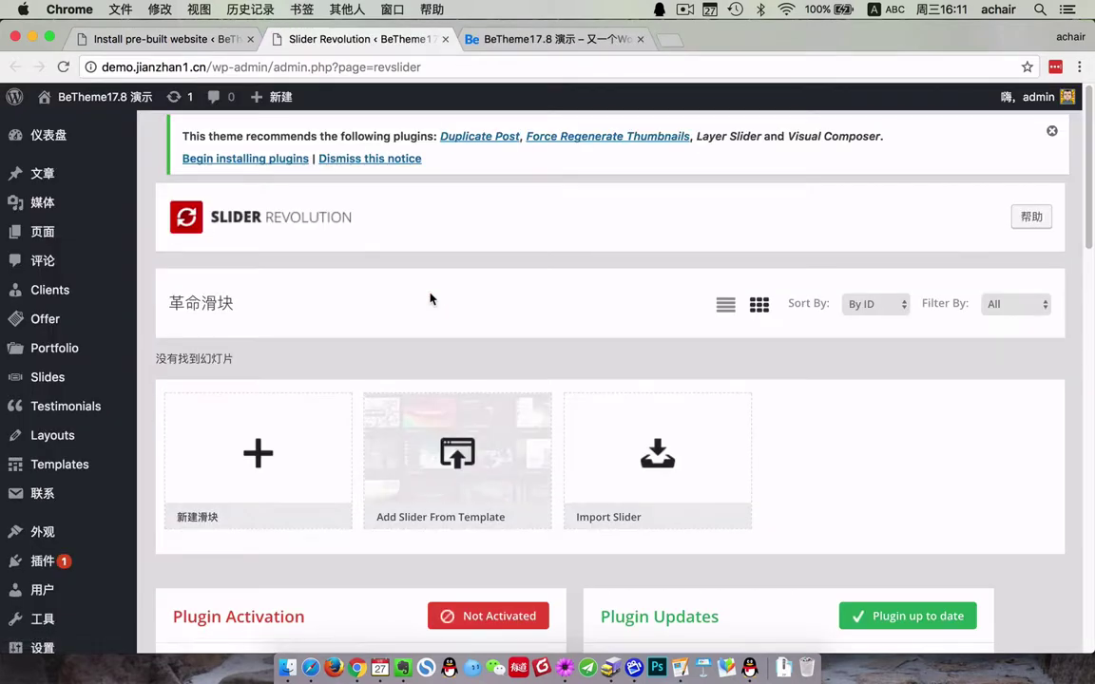
scroll(38, 523, "down", 5)
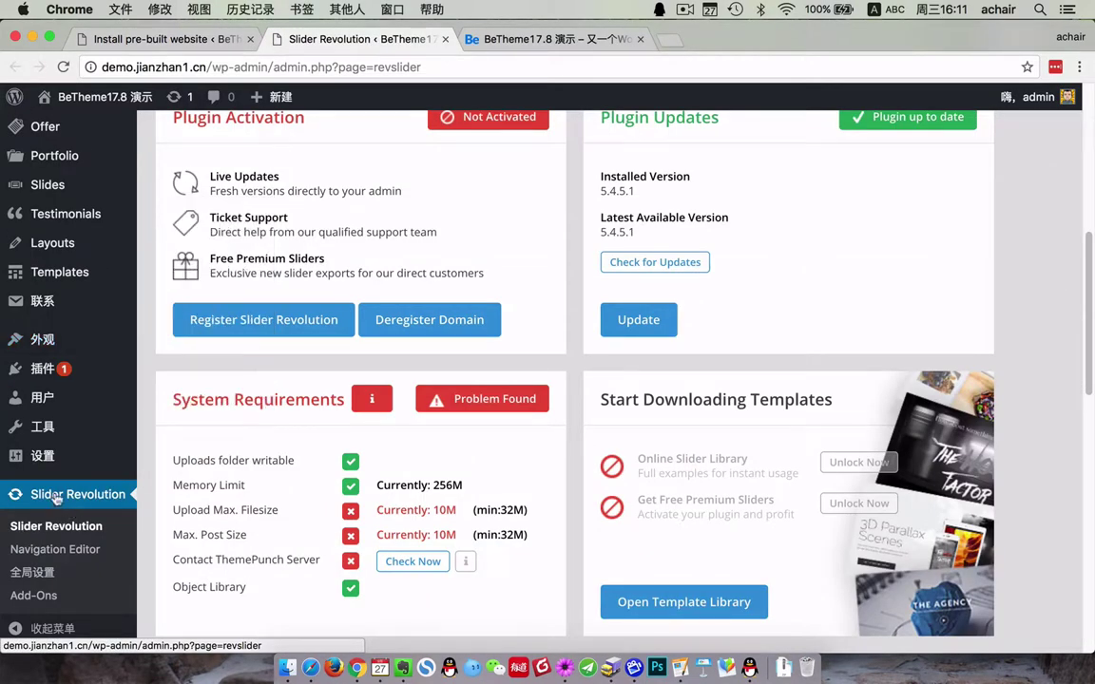
scroll(508, 406, "up", 3)
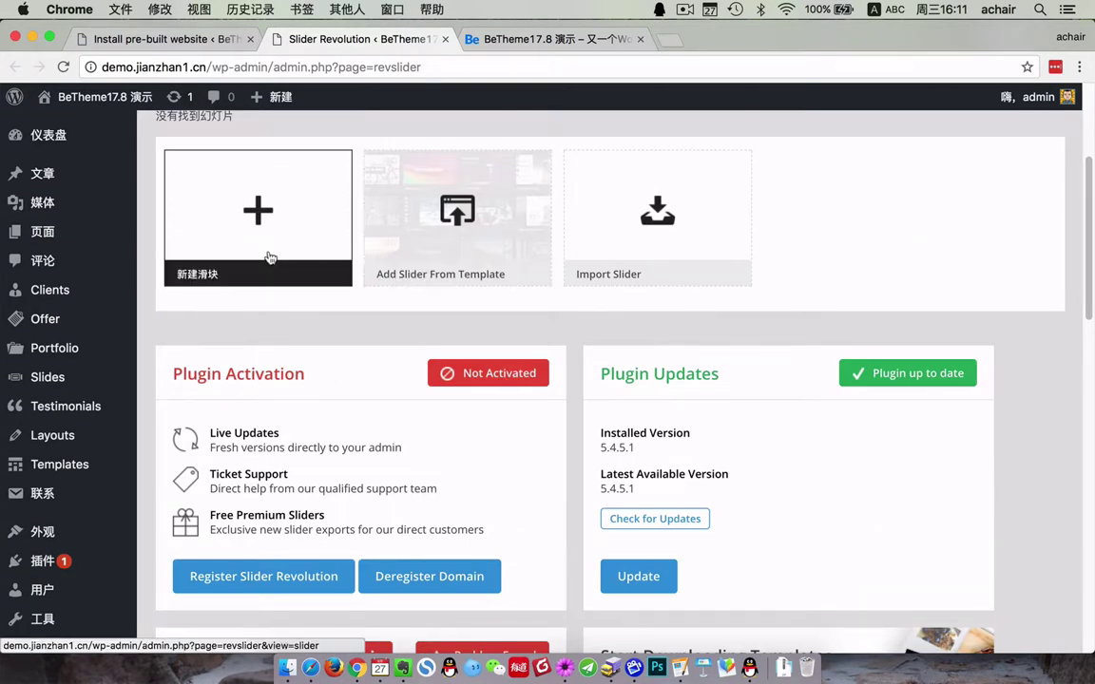
left_click(654, 216)
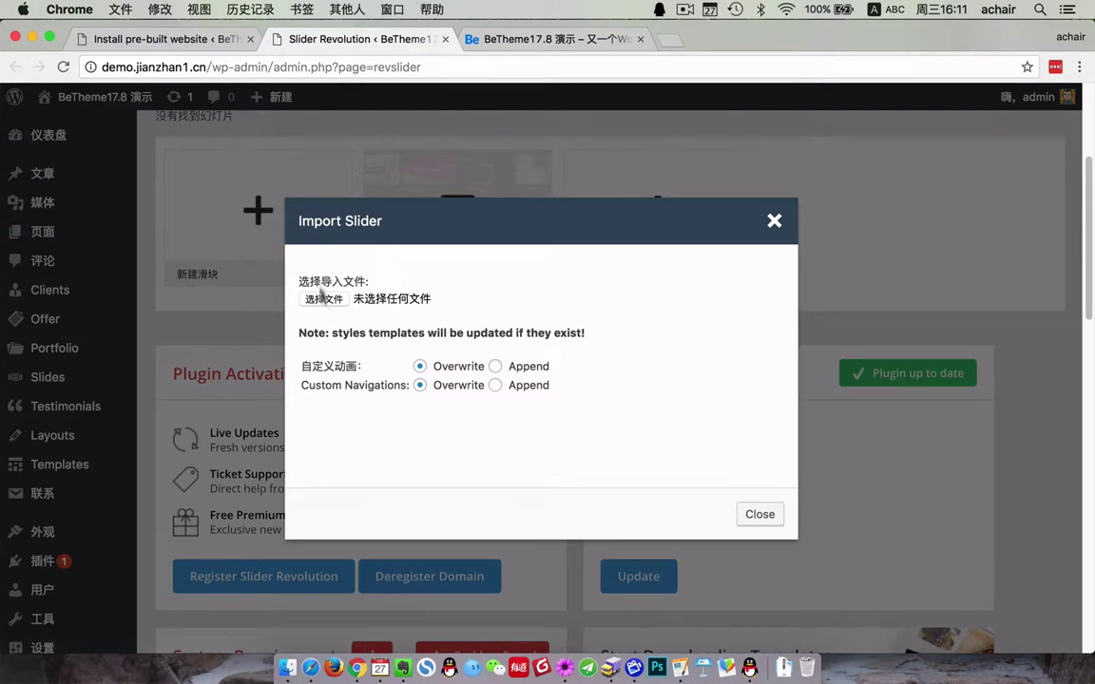
left_click(171, 39)
scroll(480, 216, "up", 1)
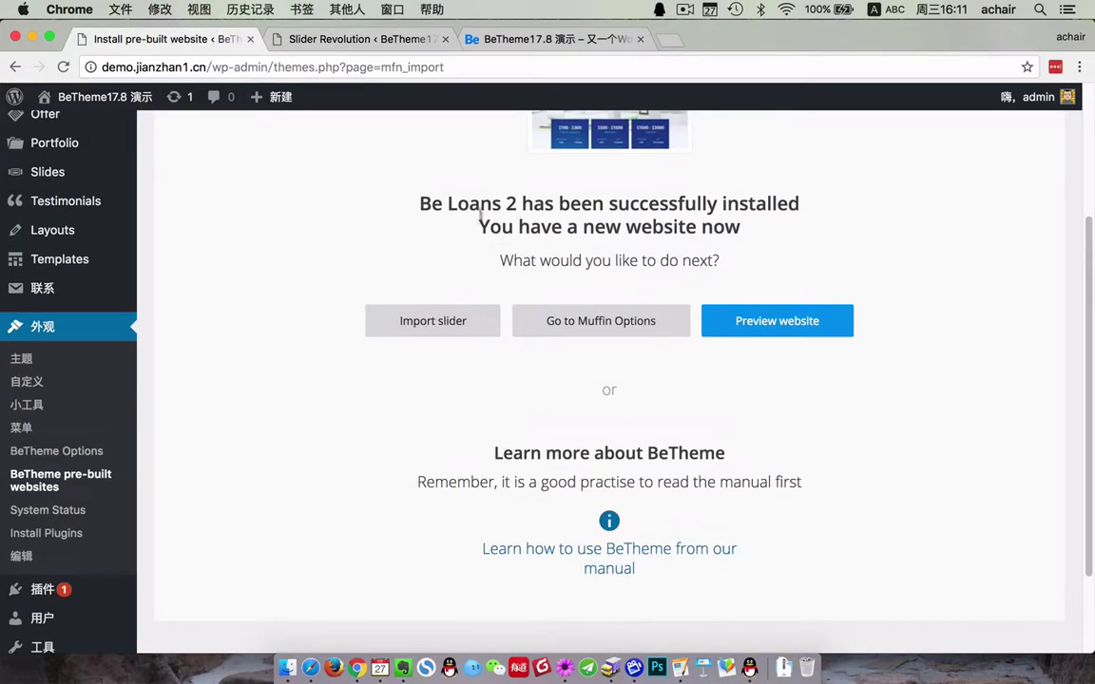
double_click(466, 205)
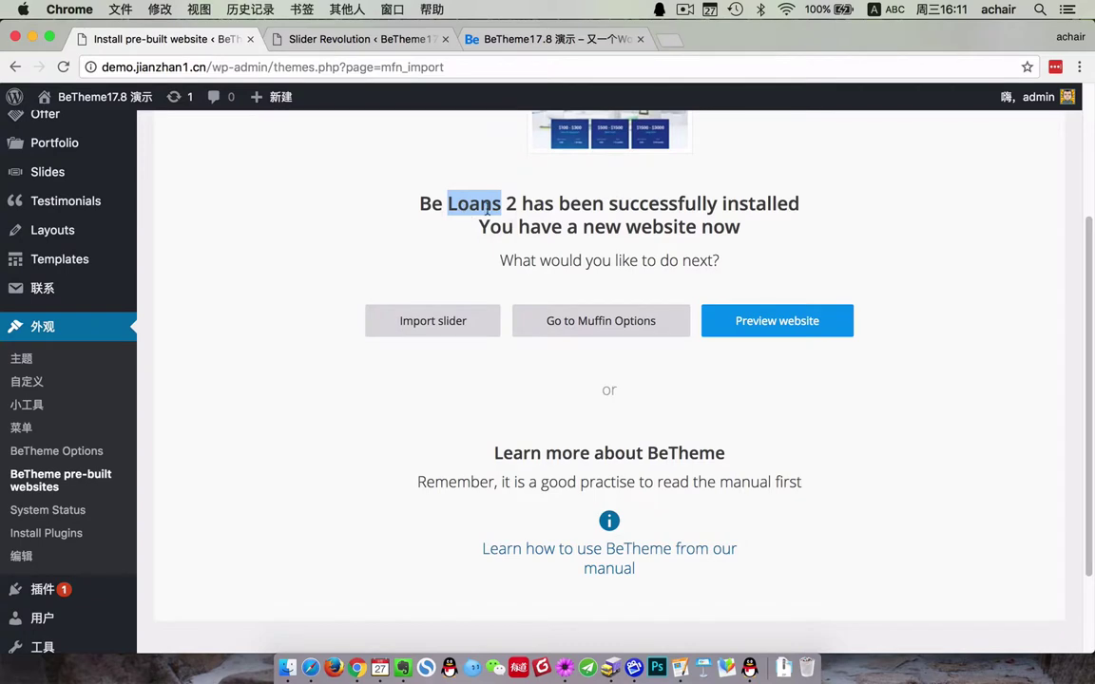
left_click(373, 40)
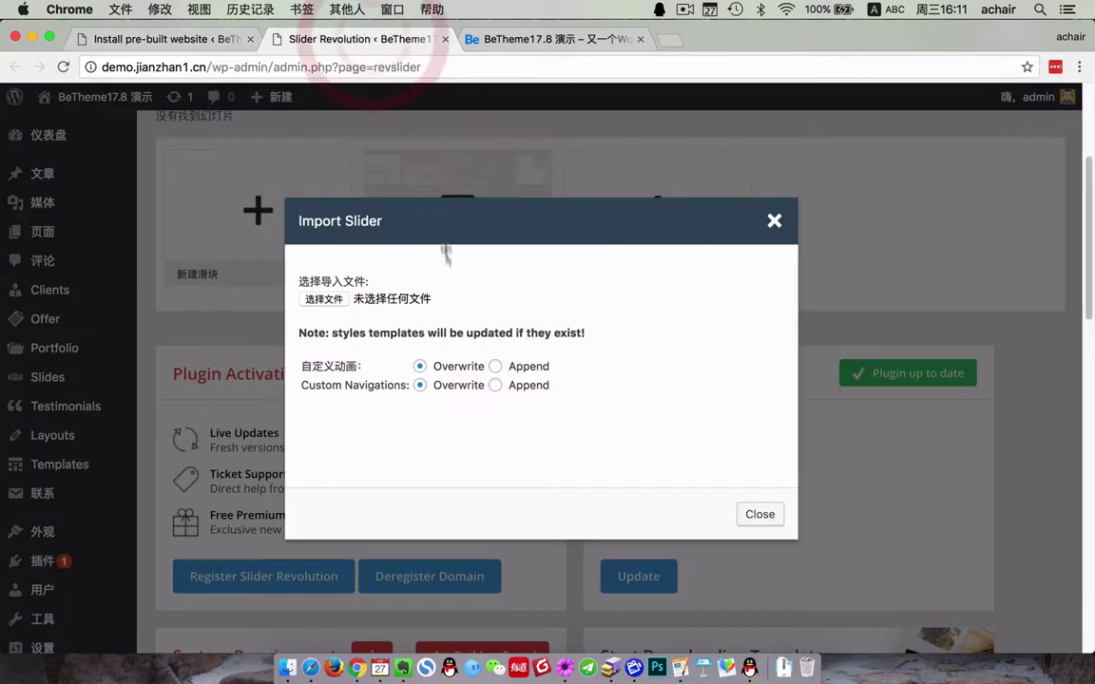
- Import loans2.zip from the slider-revolution-demo/demos folder into Slider Revolution
left_click(323, 300)
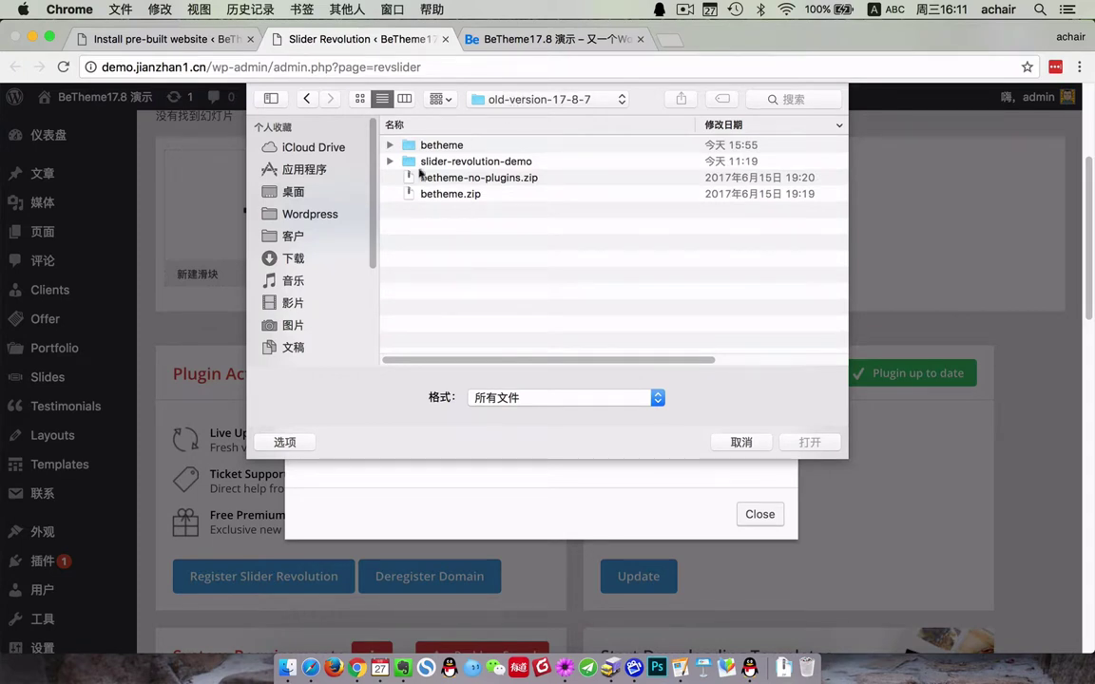
left_click(390, 162)
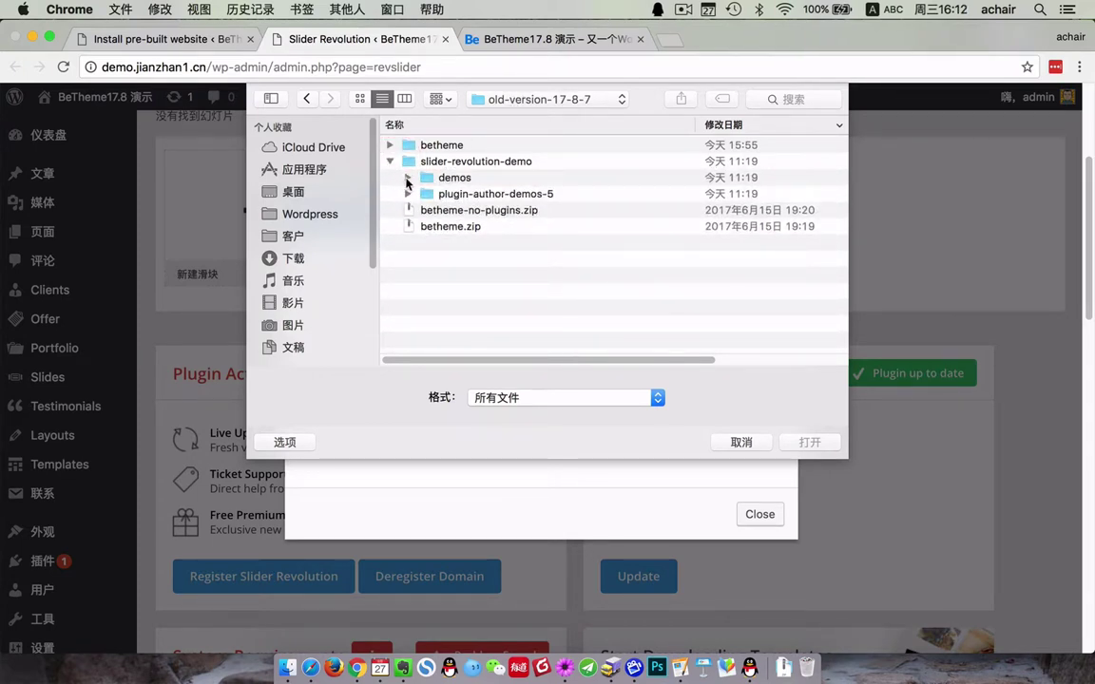
left_click(407, 179)
left_click(469, 213)
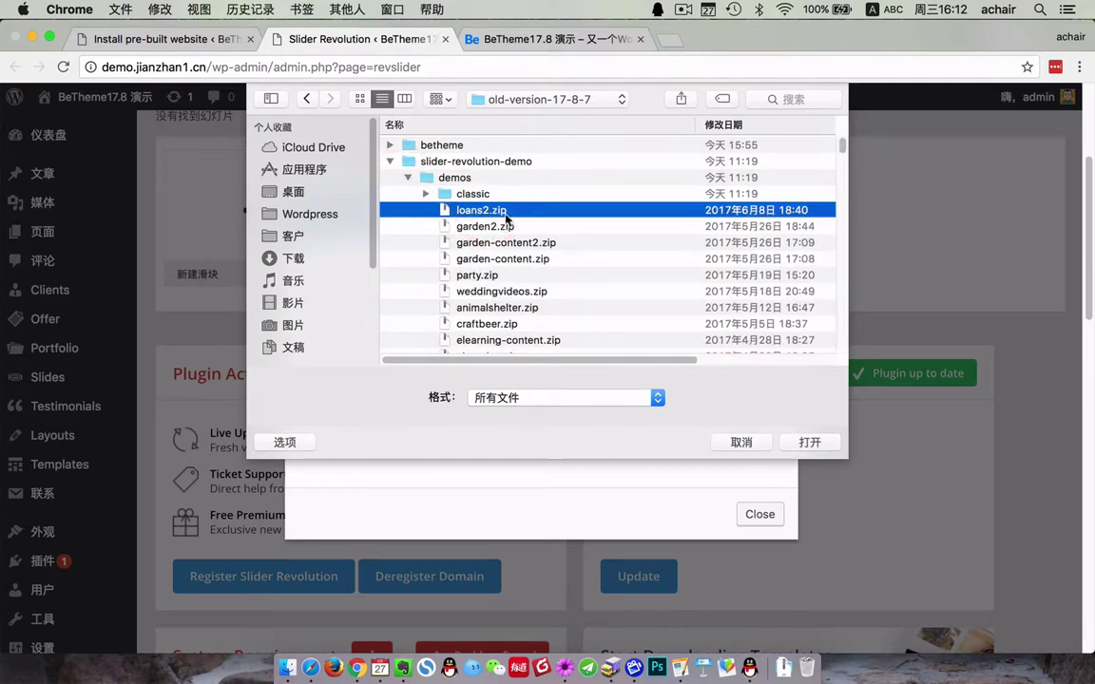
left_click(811, 442)
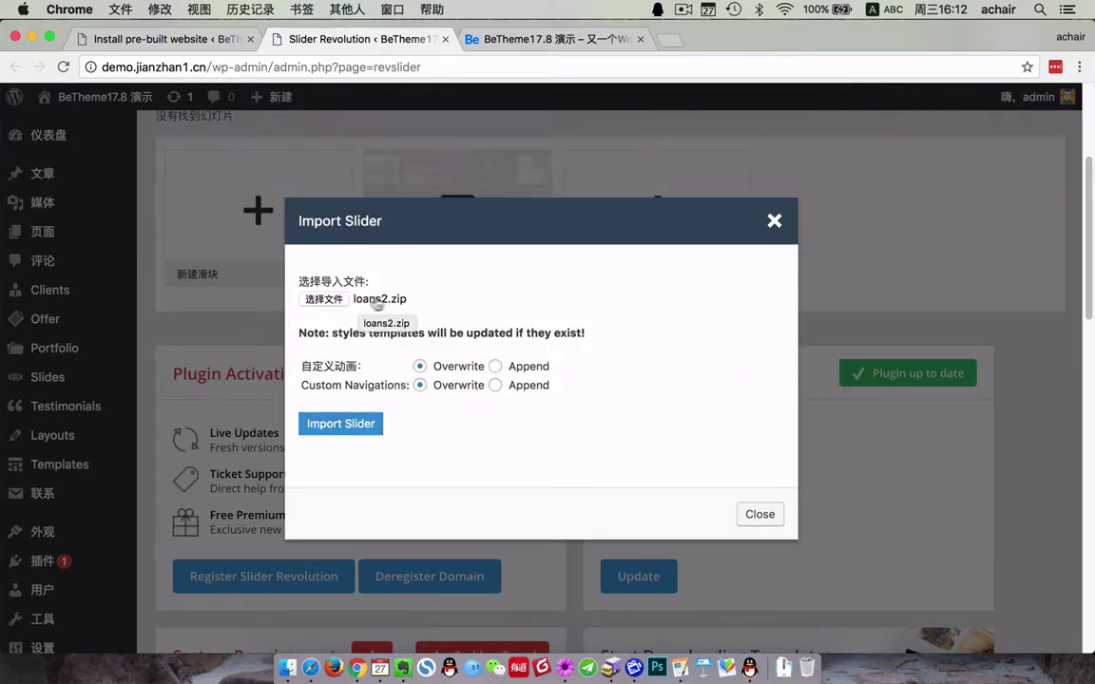
left_click(347, 427)
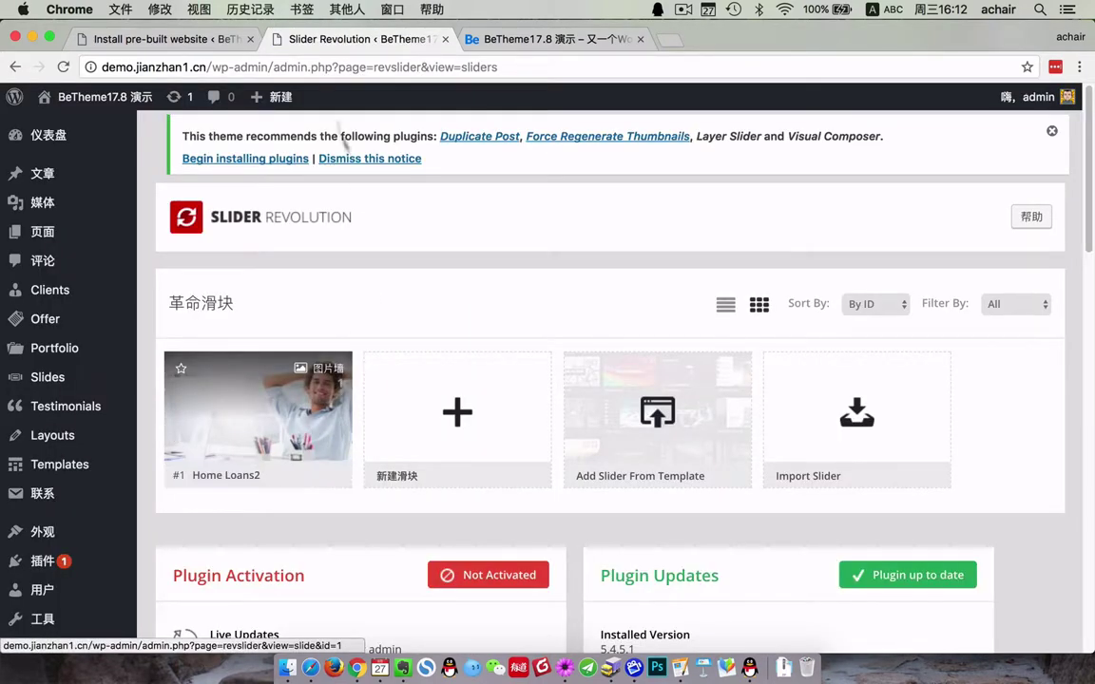
- Reload the BeLoans front page and scroll through it to check the new hero slider
left_click(523, 40)
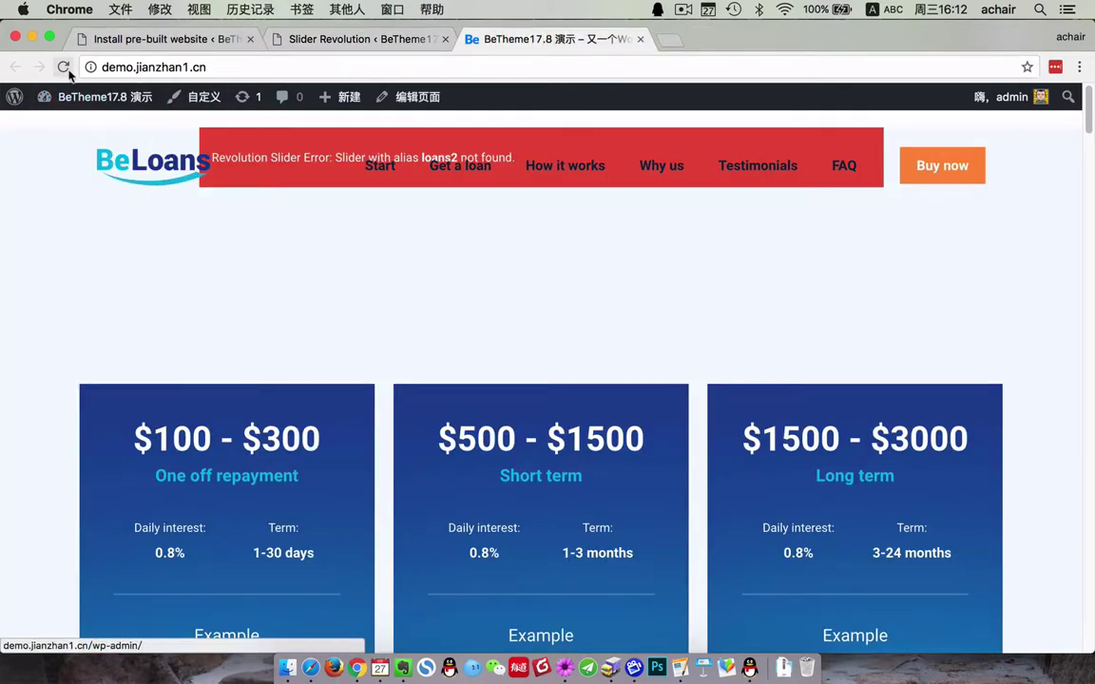
left_click(63, 67)
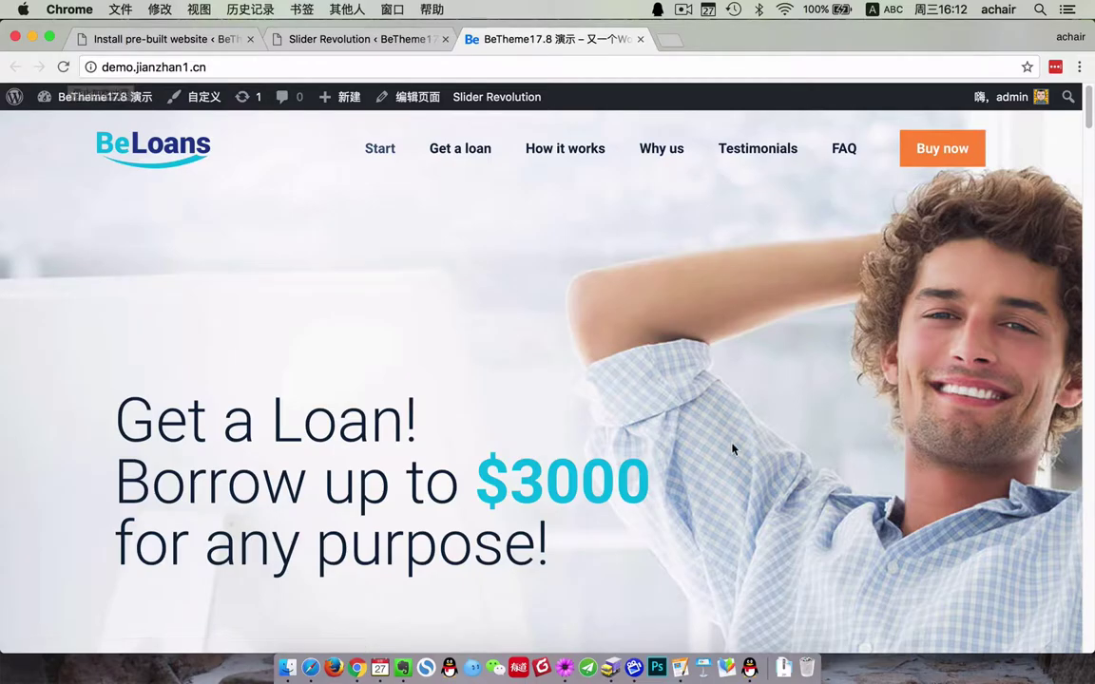
scroll(658, 398, "down", 10)
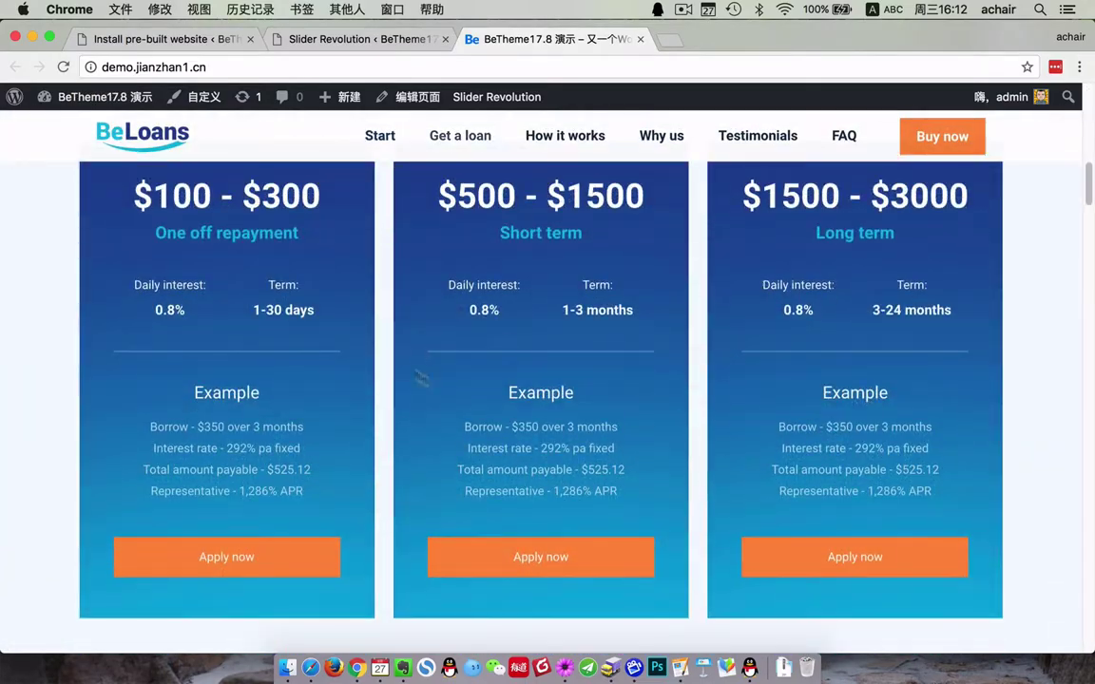
scroll(684, 437, "down", 15)
scroll(719, 439, "down", 20)
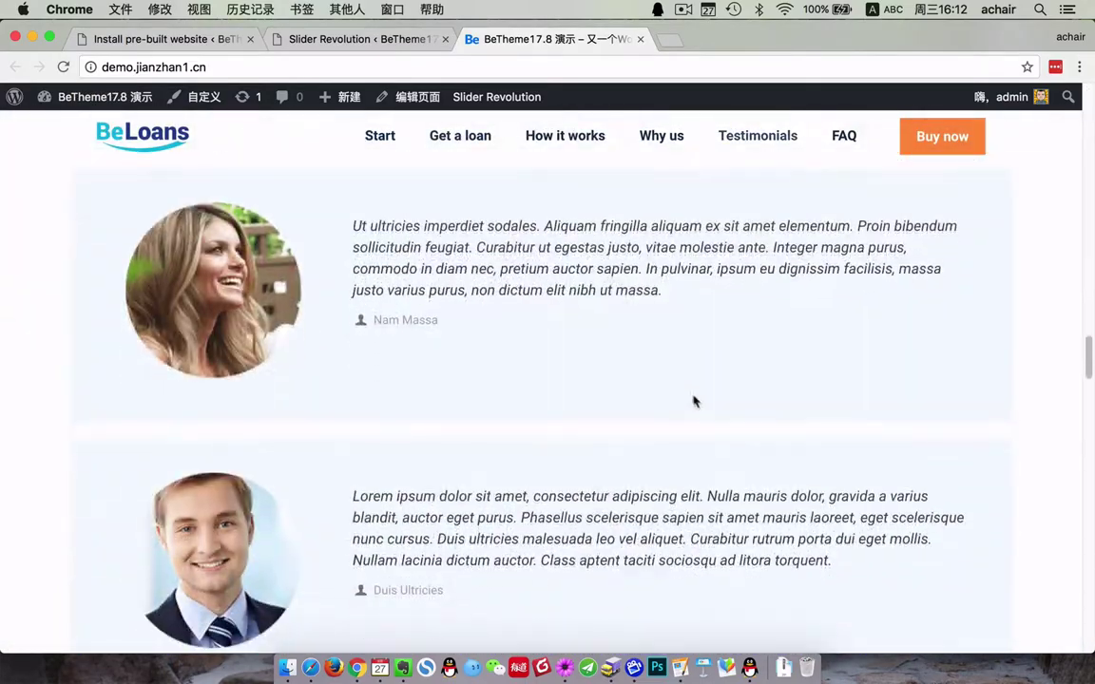
scroll(684, 434, "down", 20)
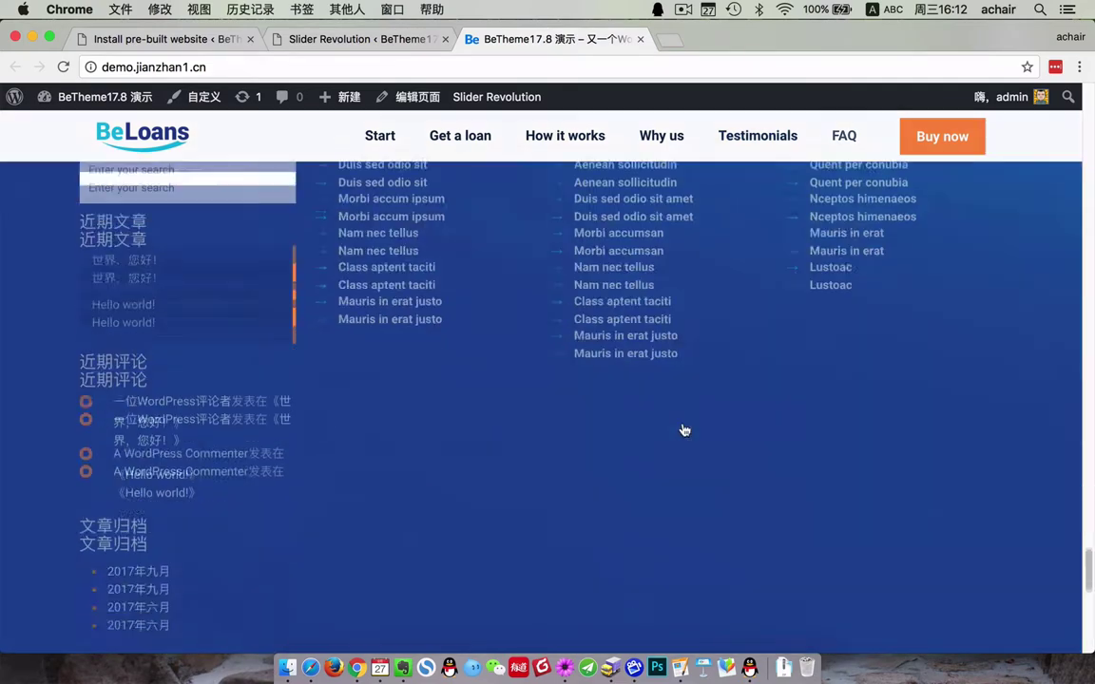
scroll(684, 421, "up", 6)
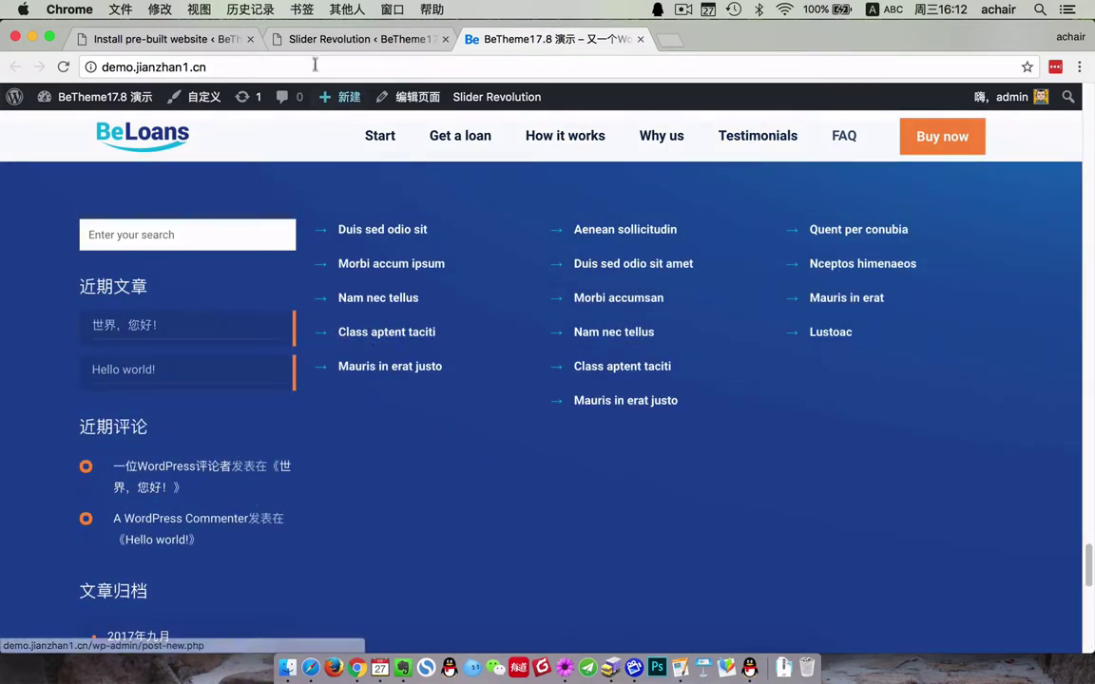
left_click(197, 36)
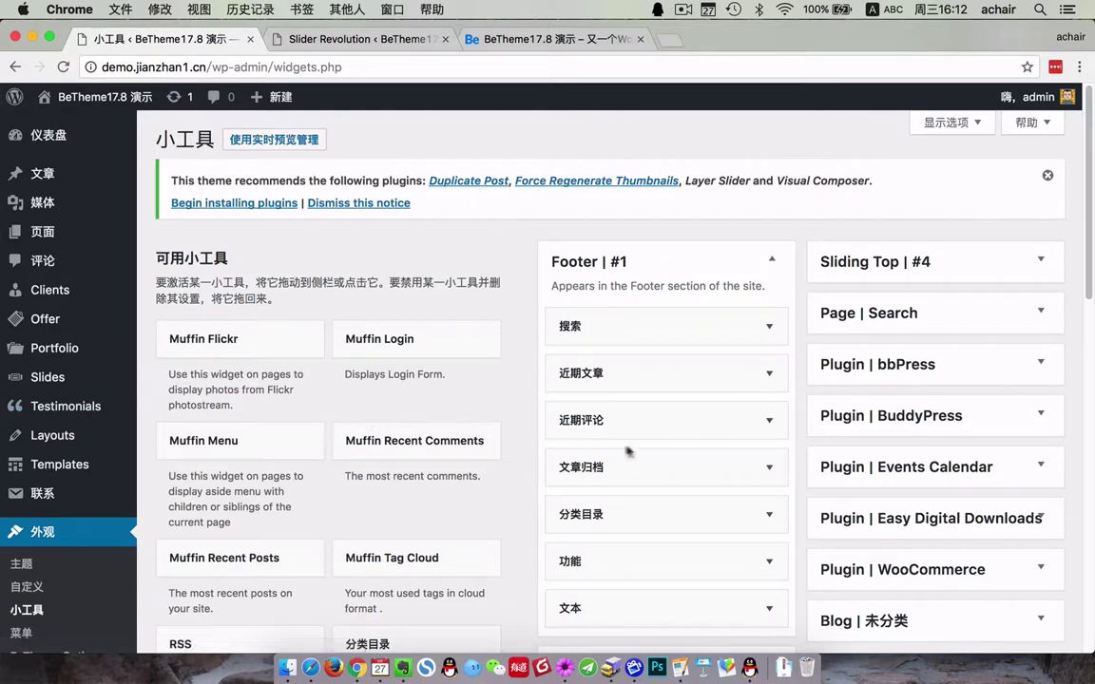
- Inspect the 文本 widget in Footer | #1, leaving it in place
scroll(724, 448, "down", 2)
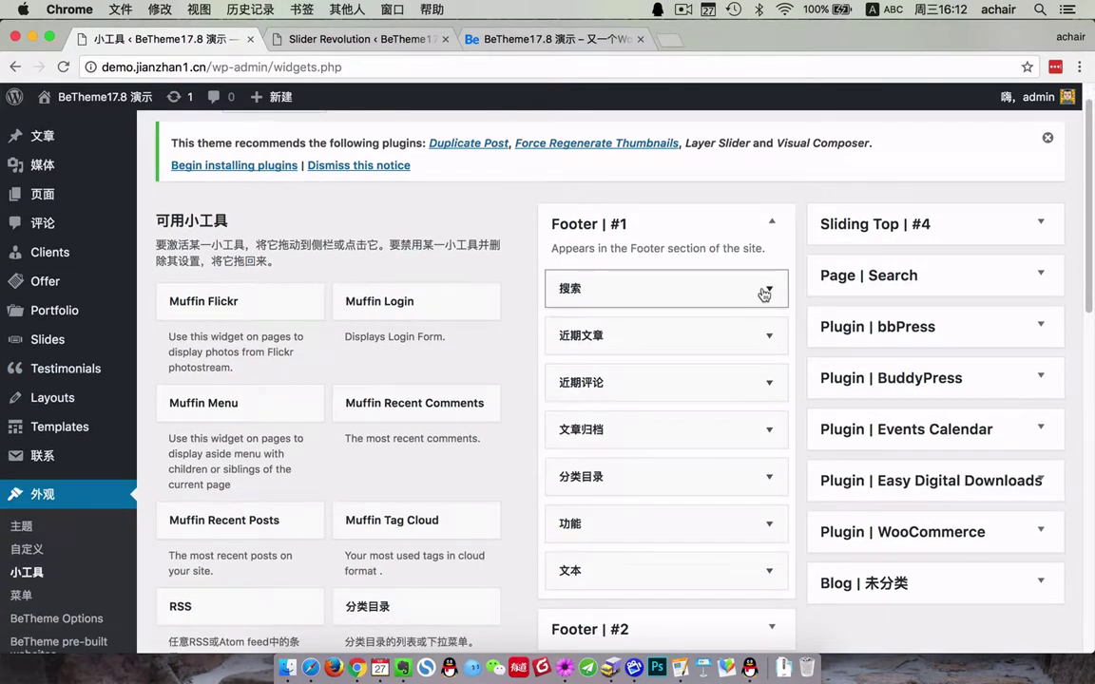
left_click(769, 569)
scroll(769, 552, "down", 8)
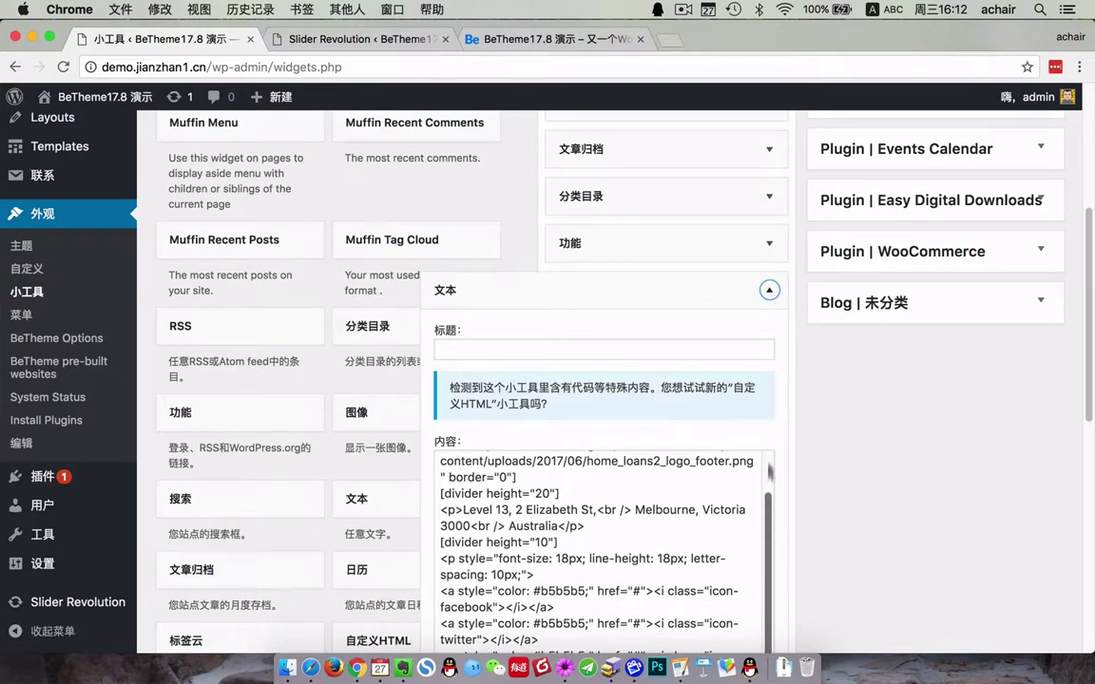
left_click(769, 290)
scroll(765, 305, "up", 5)
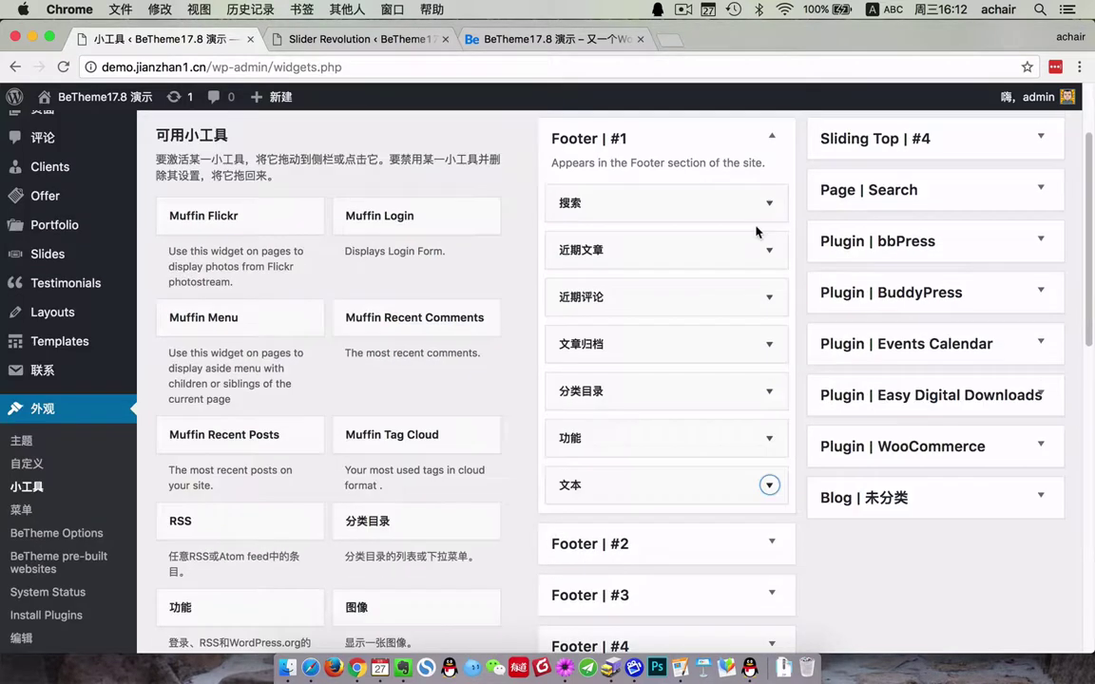
- Delete the 搜索, 近期文章, 近期评论, 文章归档, 分类目录 and 功能 widgets from Footer | #1
left_click(770, 205)
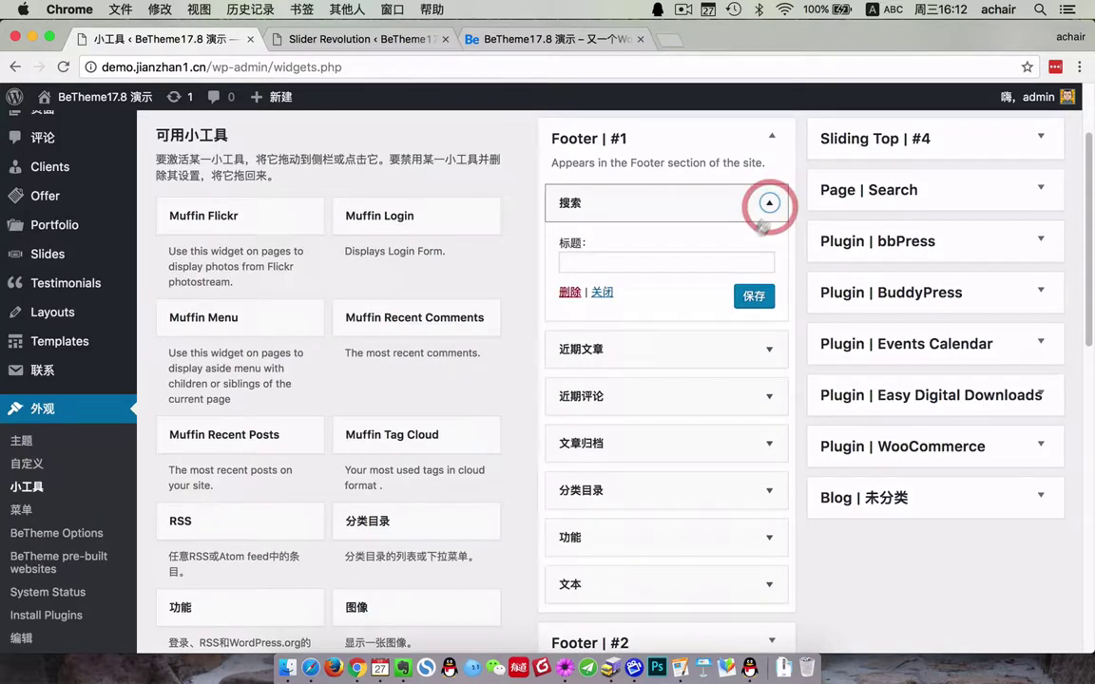
left_click(567, 293)
left_click(769, 203)
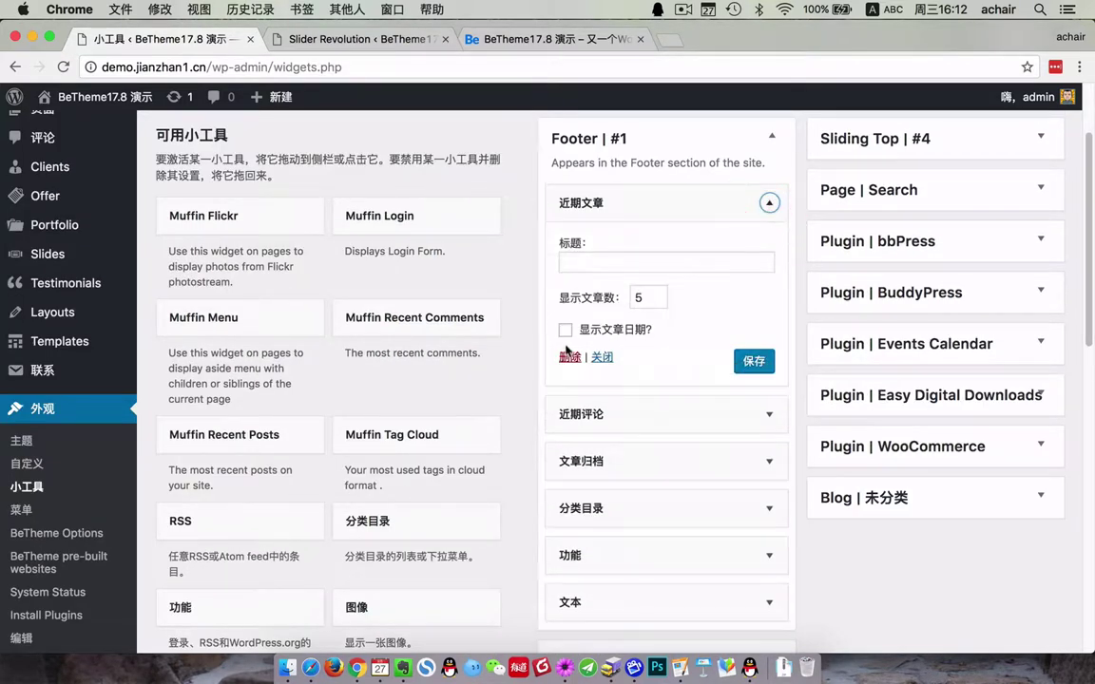
left_click(771, 204)
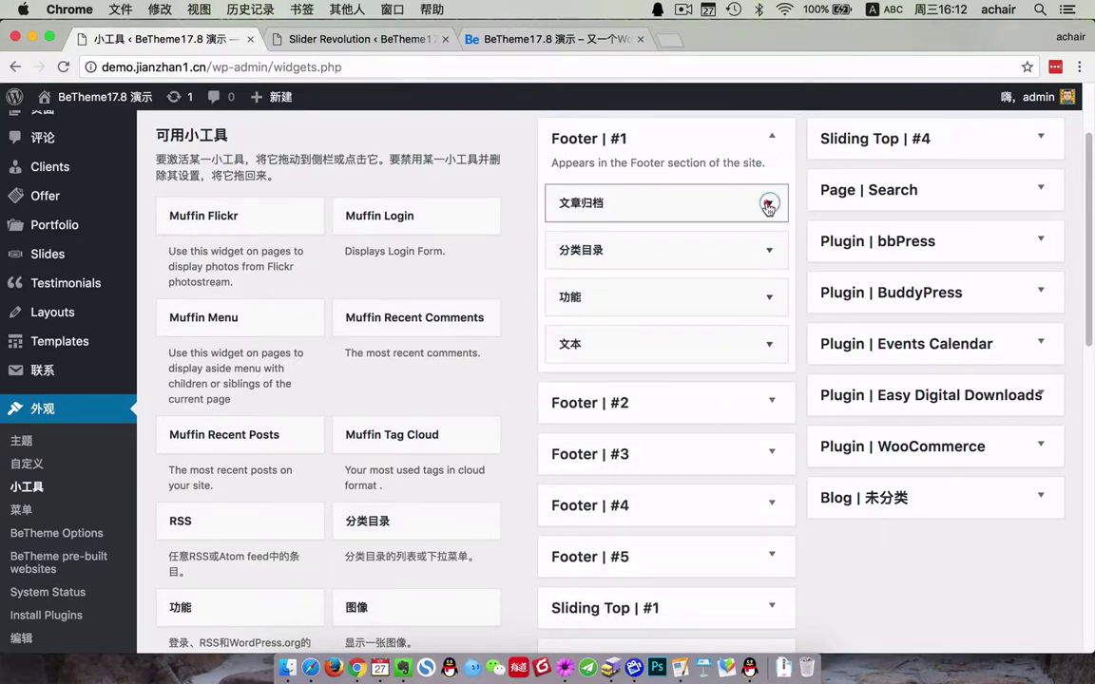
left_click(768, 203)
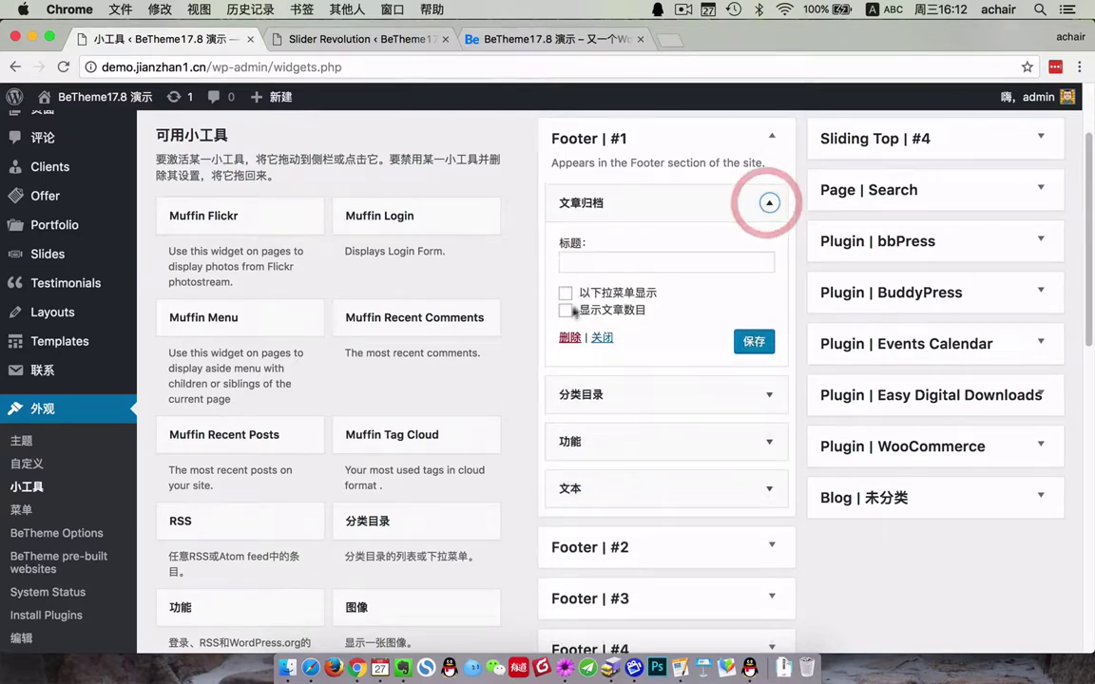
left_click(770, 203)
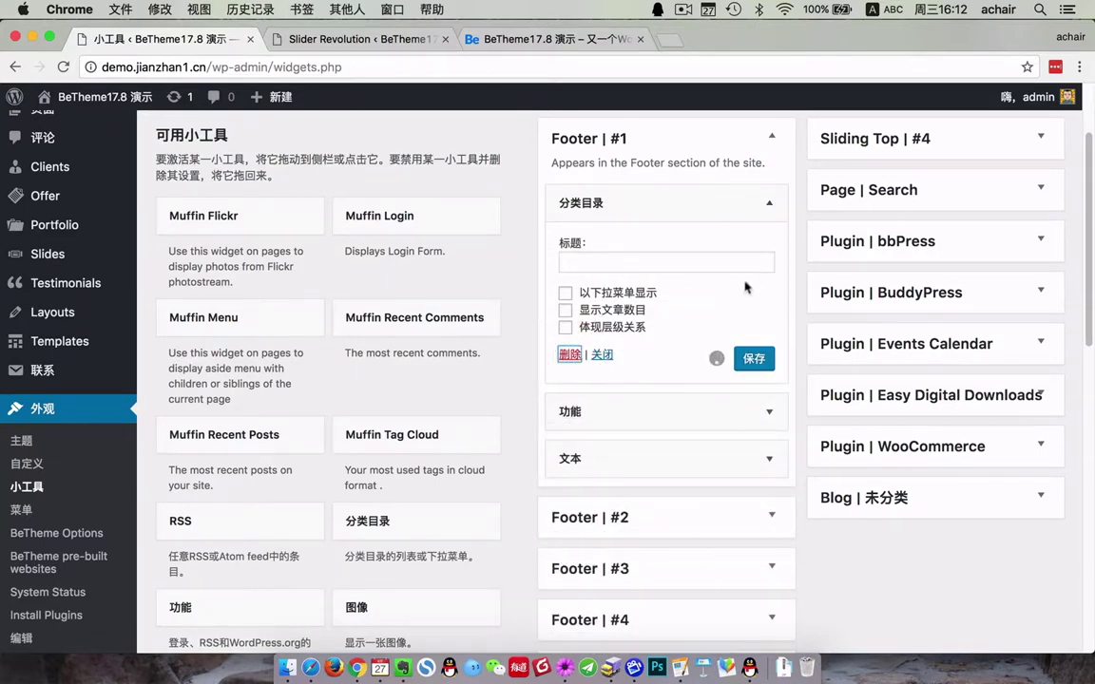
left_click(769, 203)
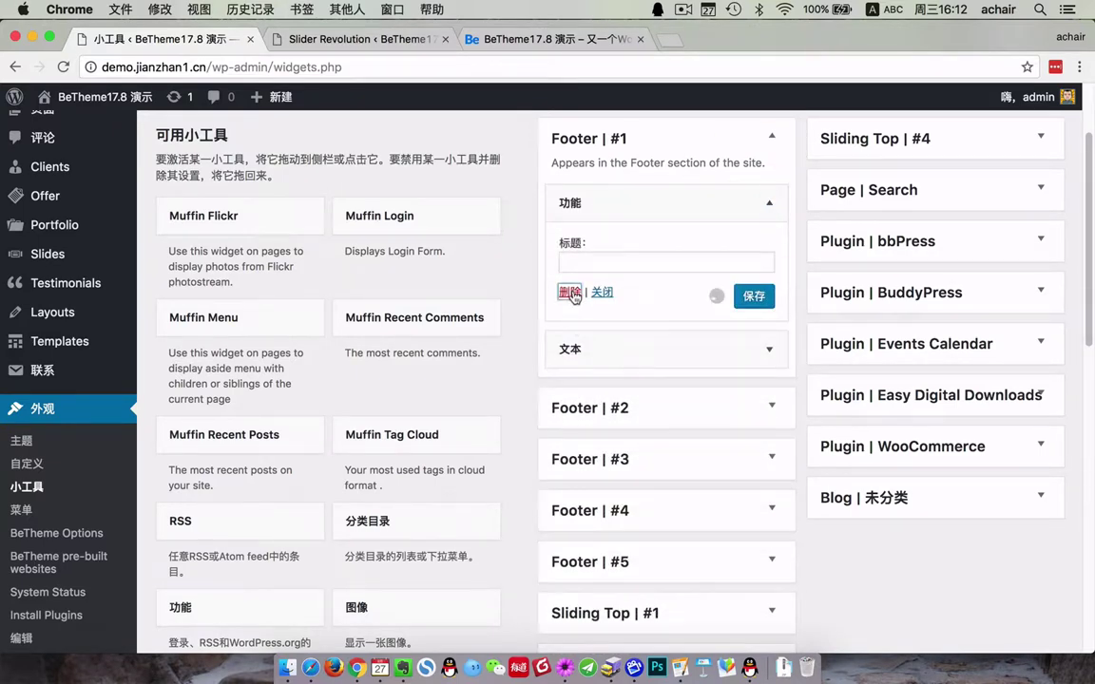
- Reload the BeLoans front page to check the updated footer
left_click(506, 38)
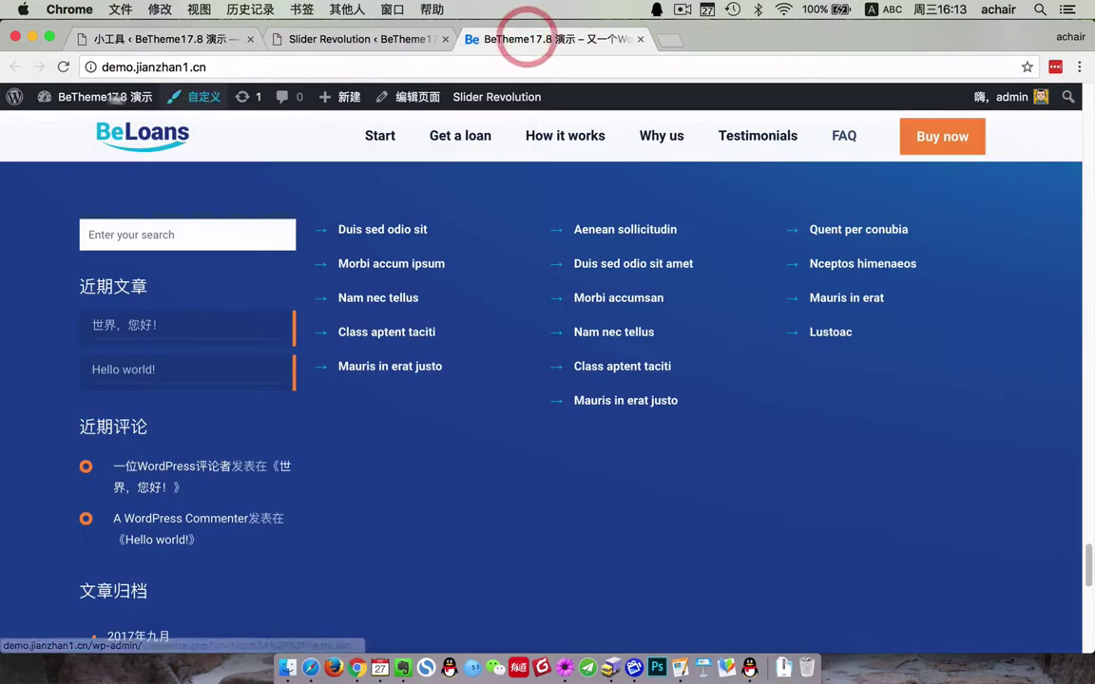
left_click(66, 68)
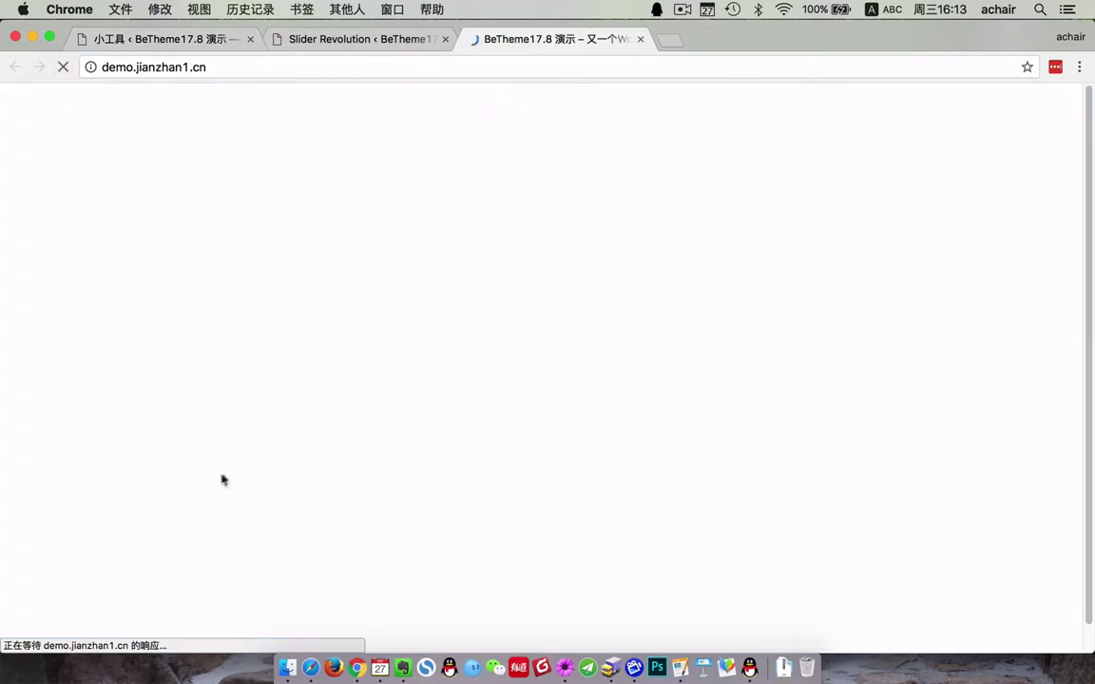
scroll(287, 391, "up", 10)
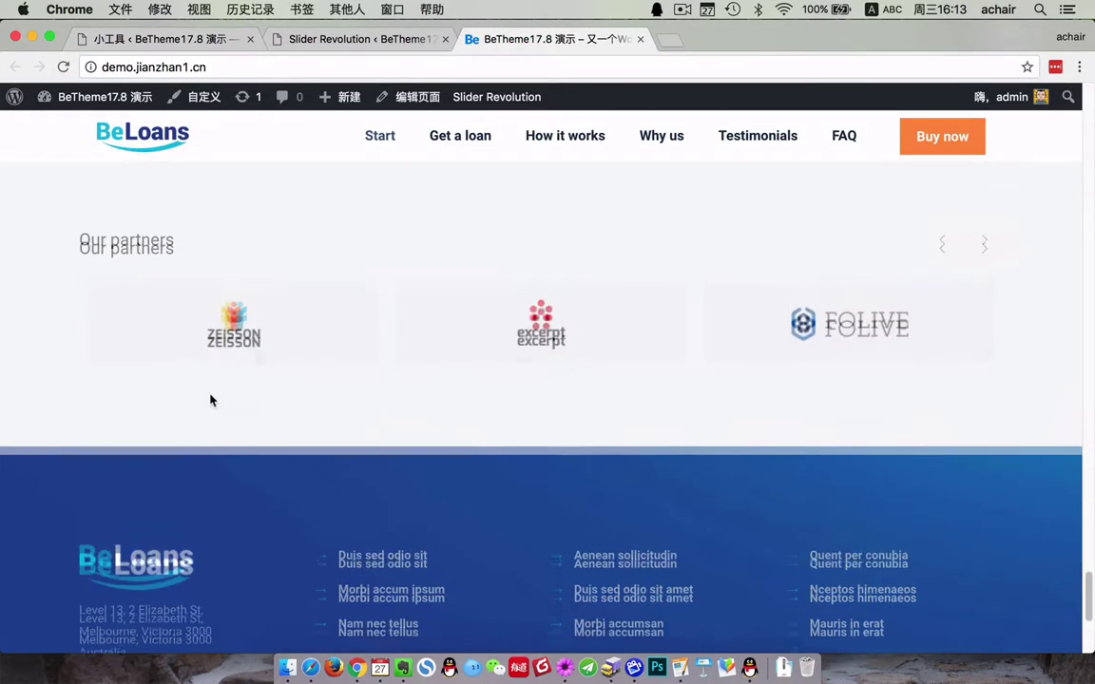
scroll(308, 375, "up", 20)
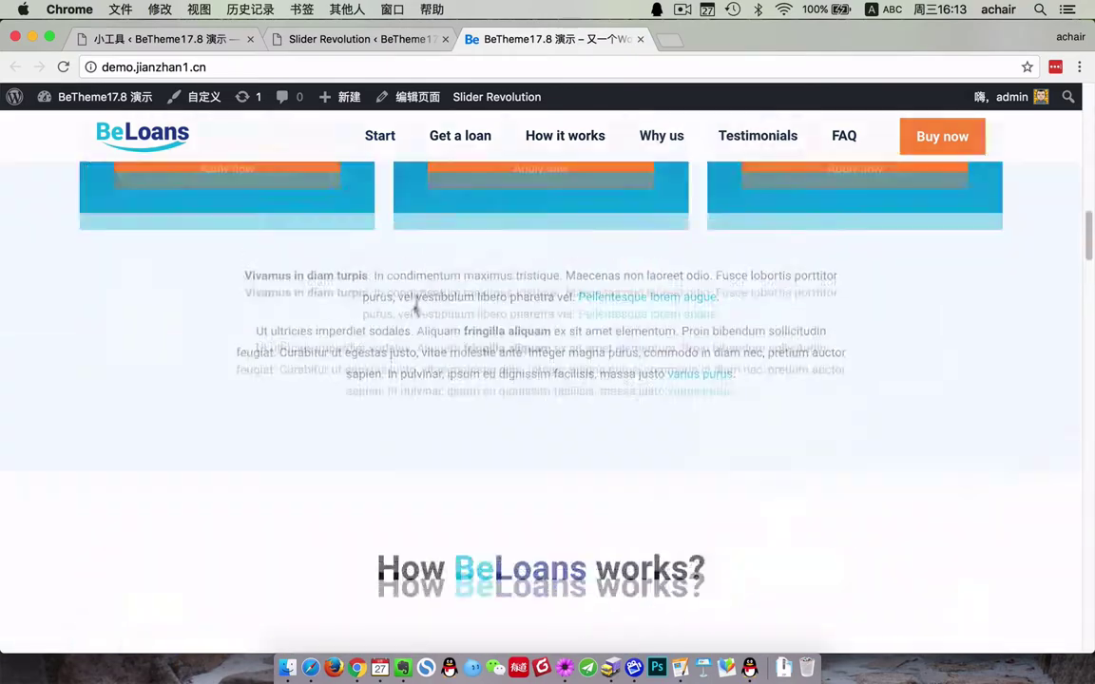
- Jump through the Get a loan, How it works, Why us, Testimonials and FAQ sections, then back to top
left_click(472, 137)
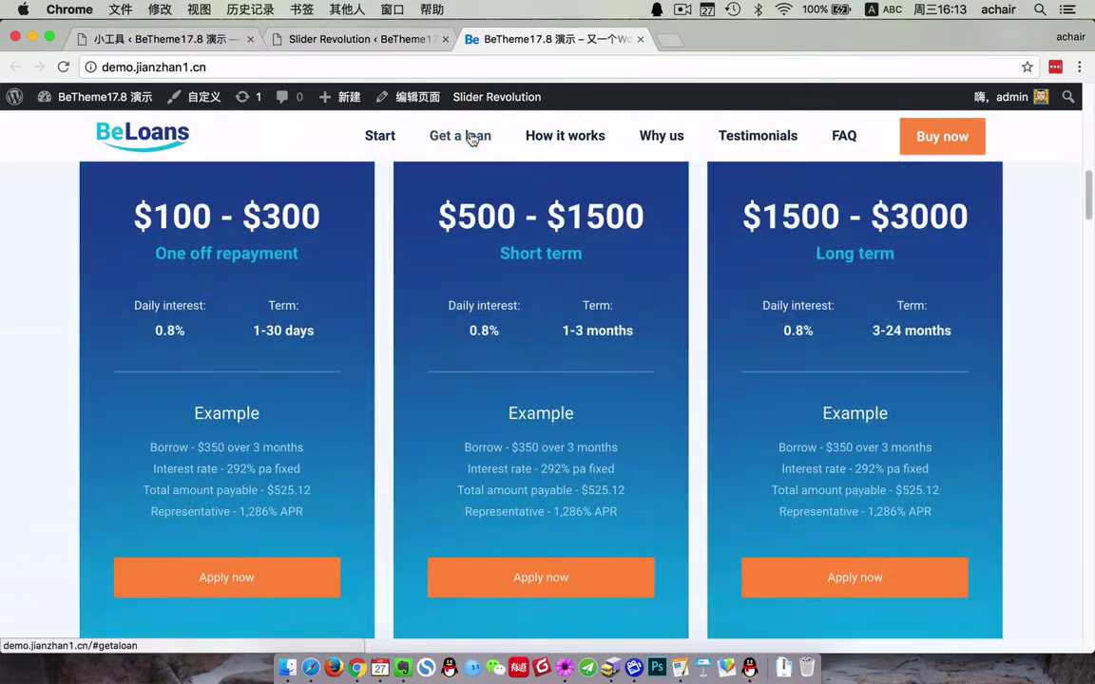
left_click(576, 140)
left_click(659, 134)
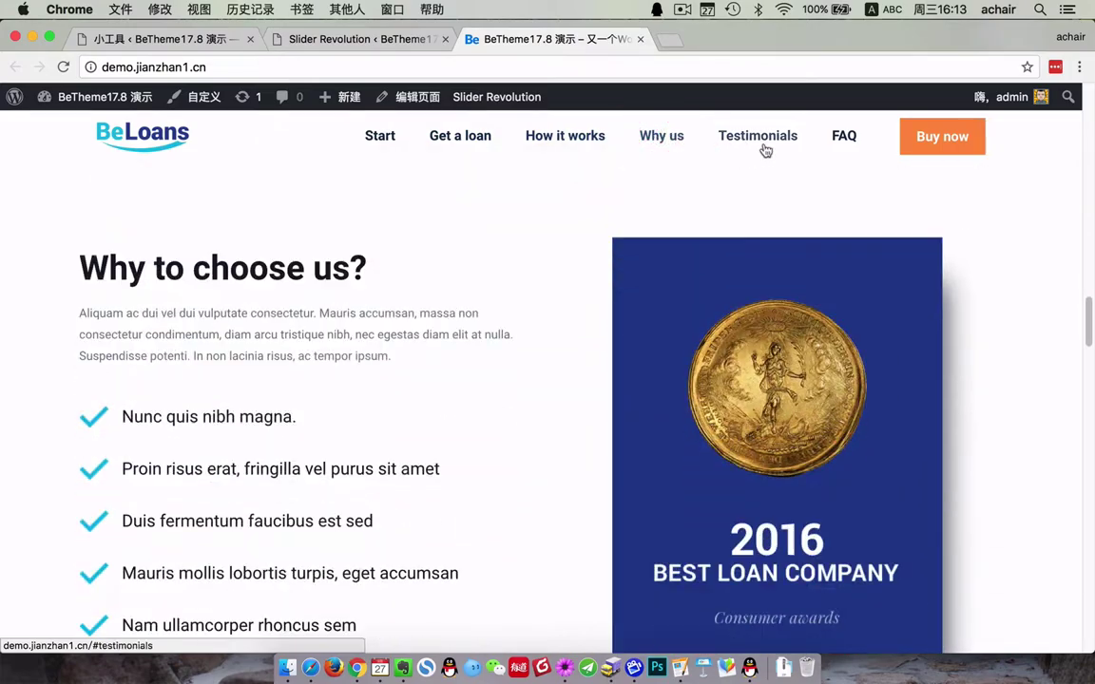
left_click(765, 149)
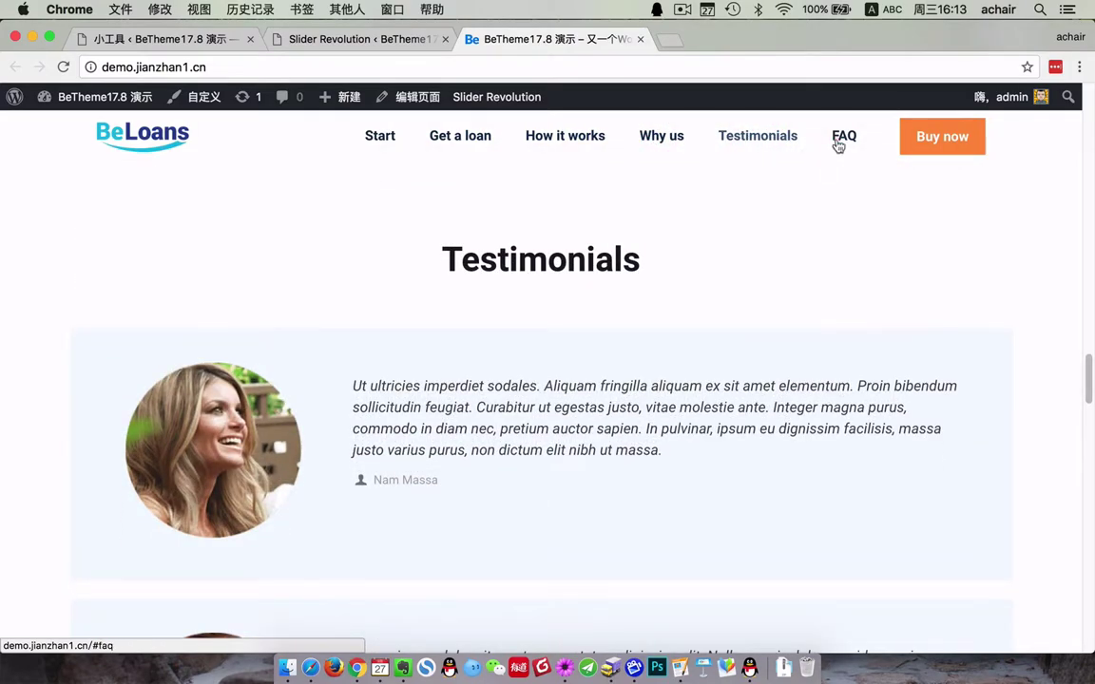
left_click(840, 139)
left_click(371, 135)
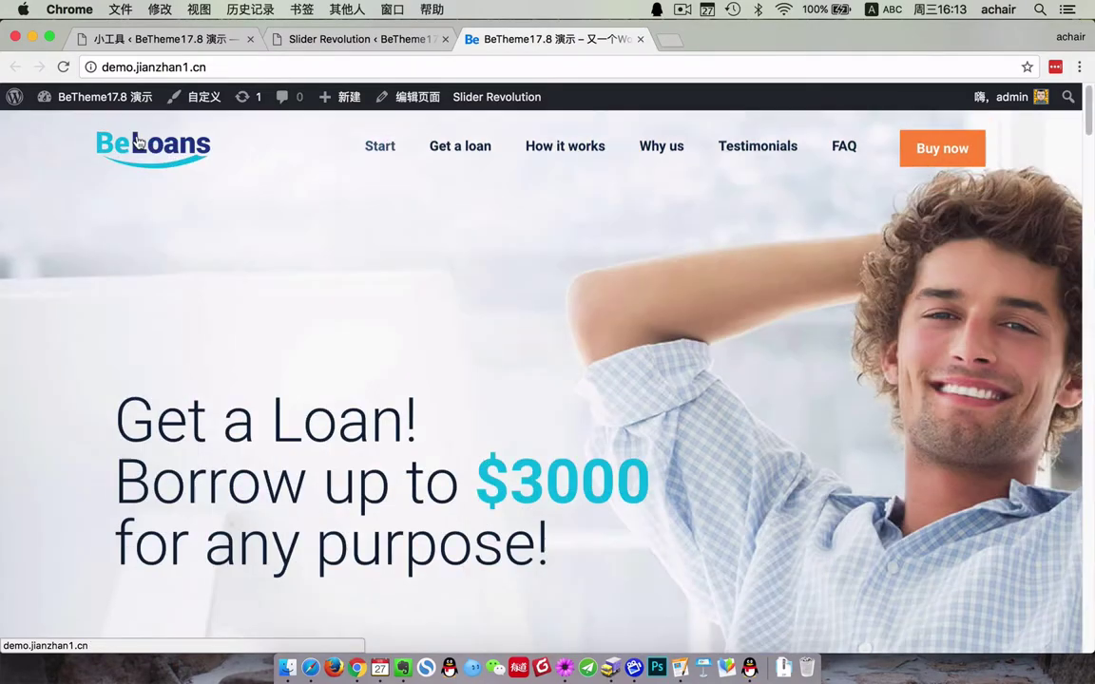
scroll(539, 374, "down", 4)
scroll(605, 391, "up", 4)
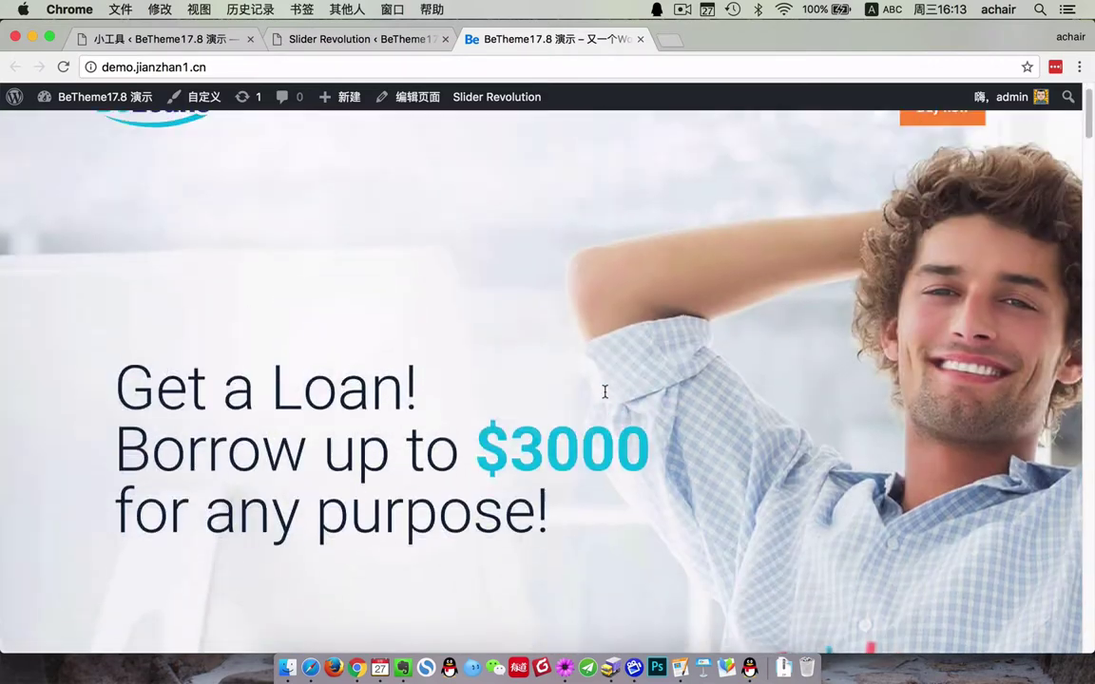
scroll(604, 392, "up", 1)
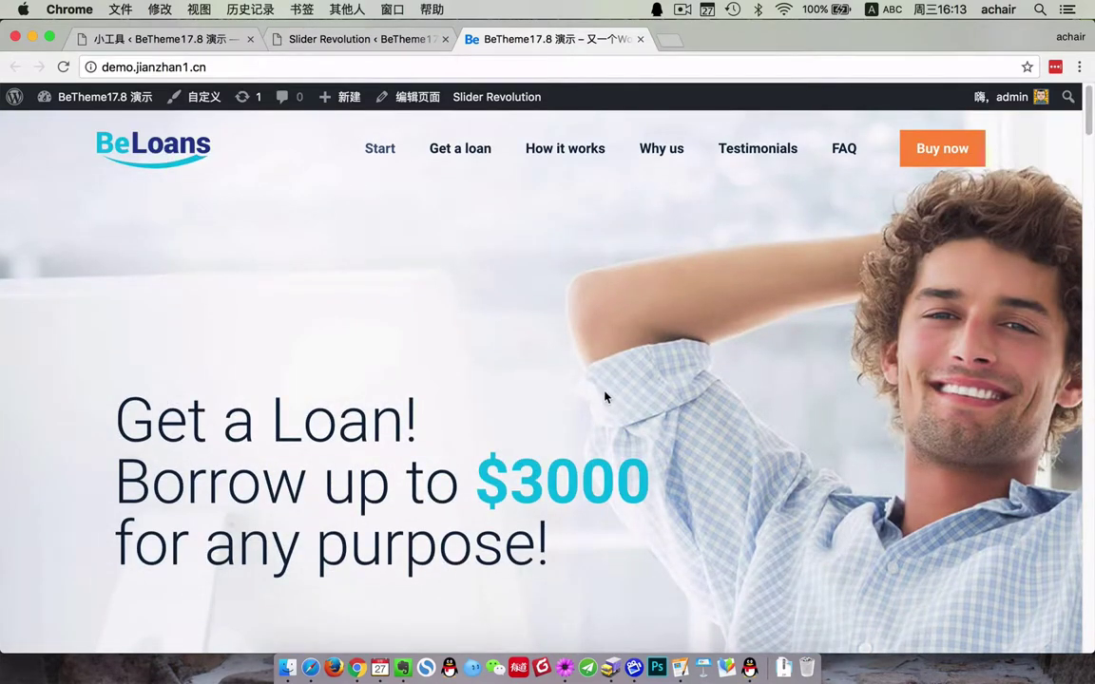
- Close the Slider Revolution admin tab and return to the WordPress admin
left_click(381, 38)
left_click(445, 39)
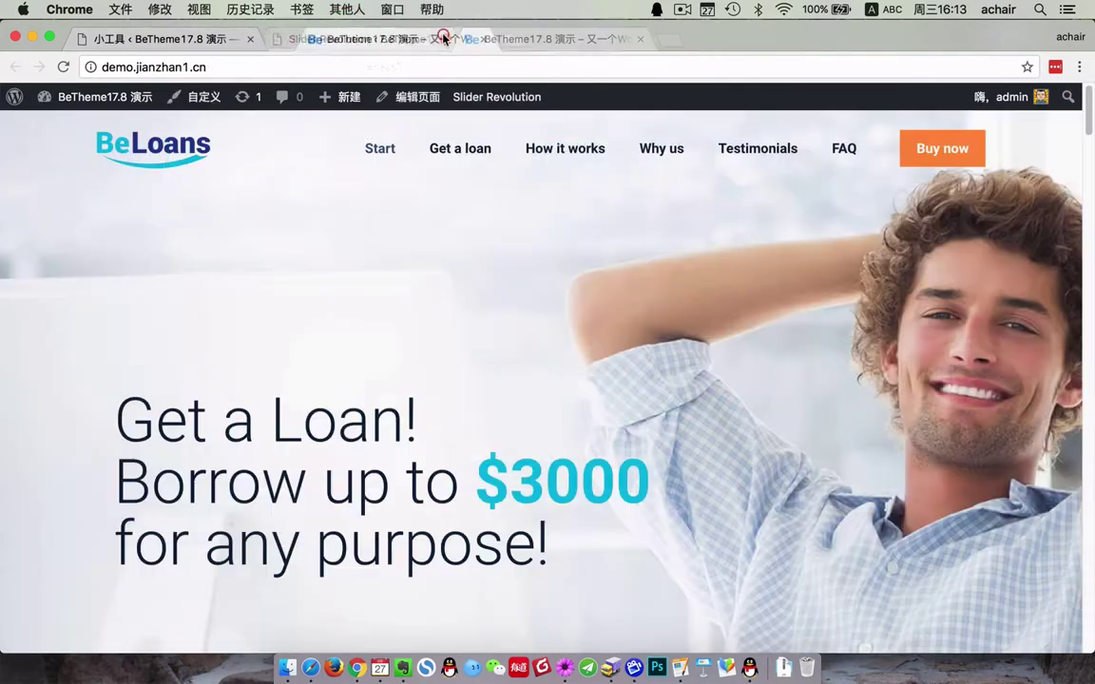
left_click(142, 42)
- Trash the 示例页面 sample page and dismiss the plugin recommendation notice in Media
mouse_move(59, 233)
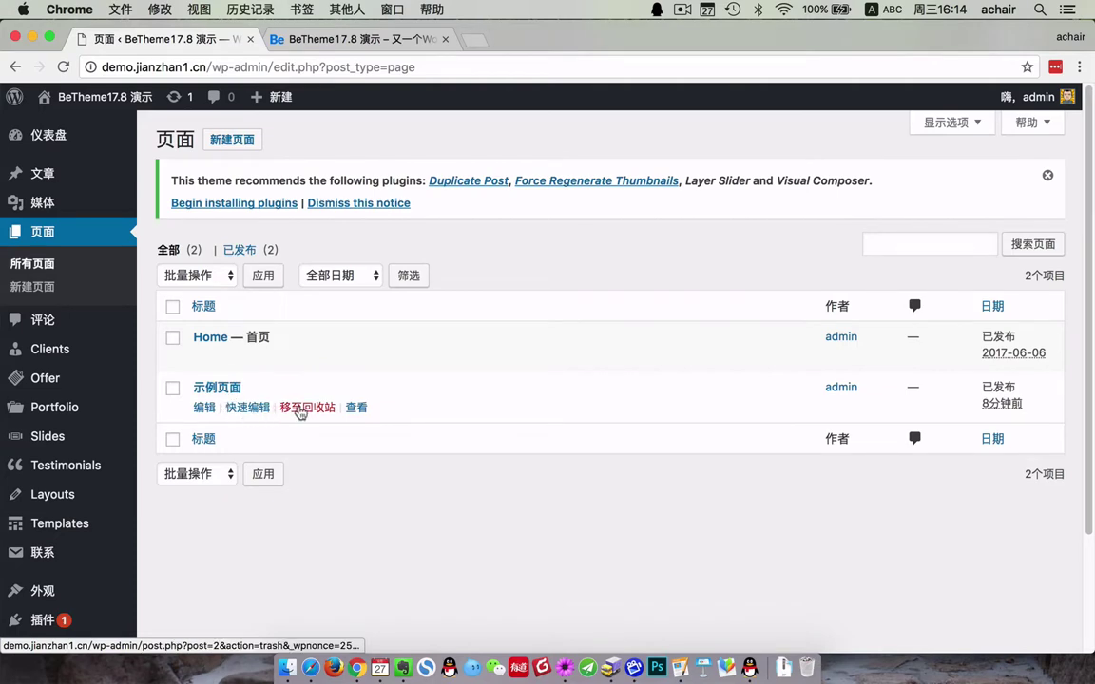
left_click(309, 407)
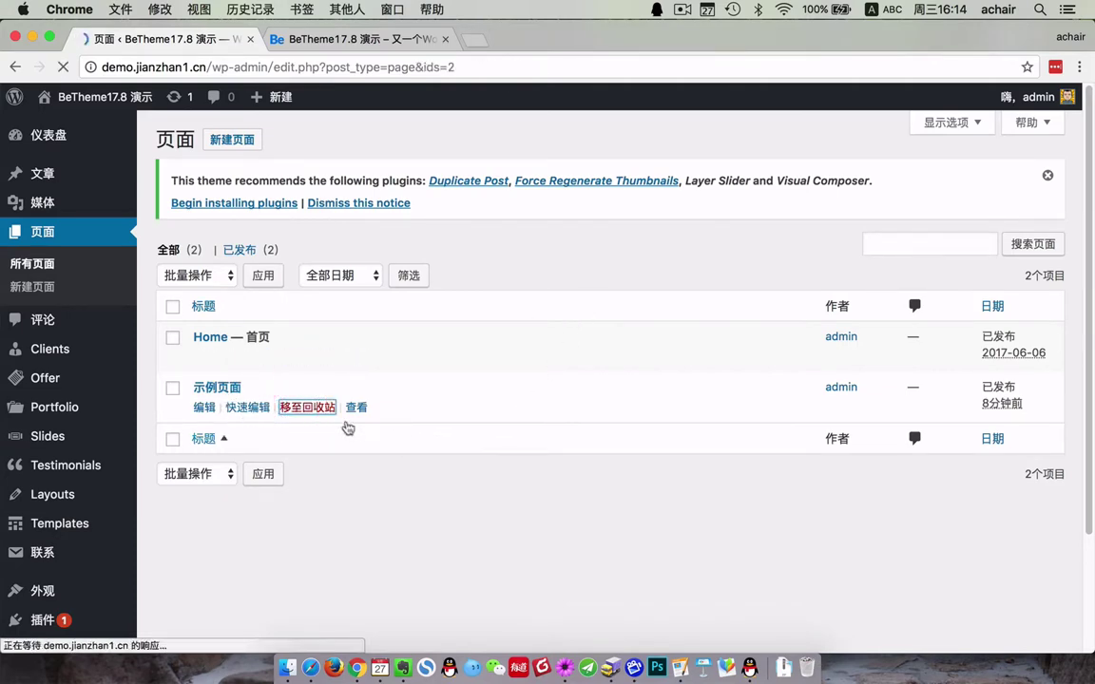
left_click(45, 203)
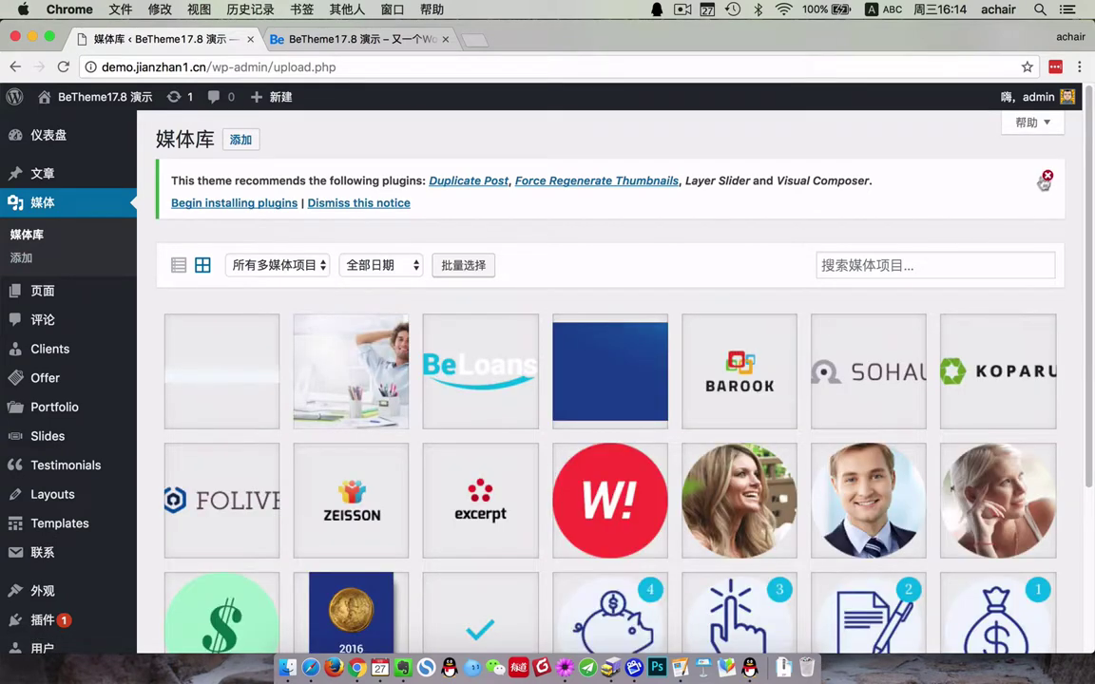
left_click(1045, 176)
scroll(744, 501, "down", 3)
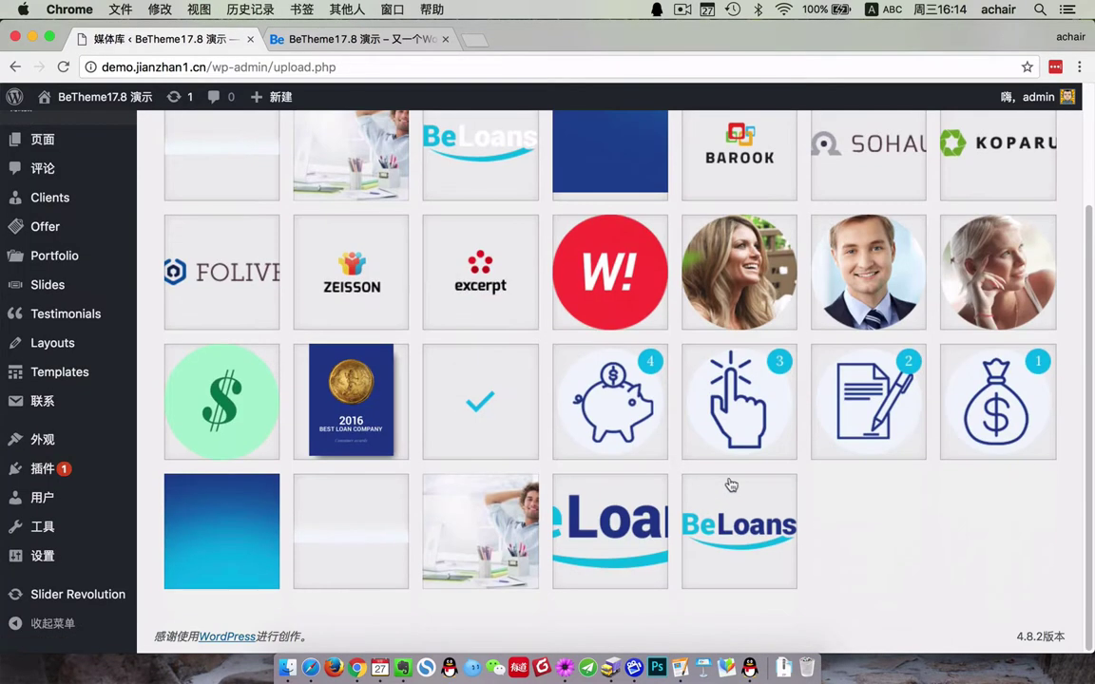
scroll(728, 484, "up", 3)
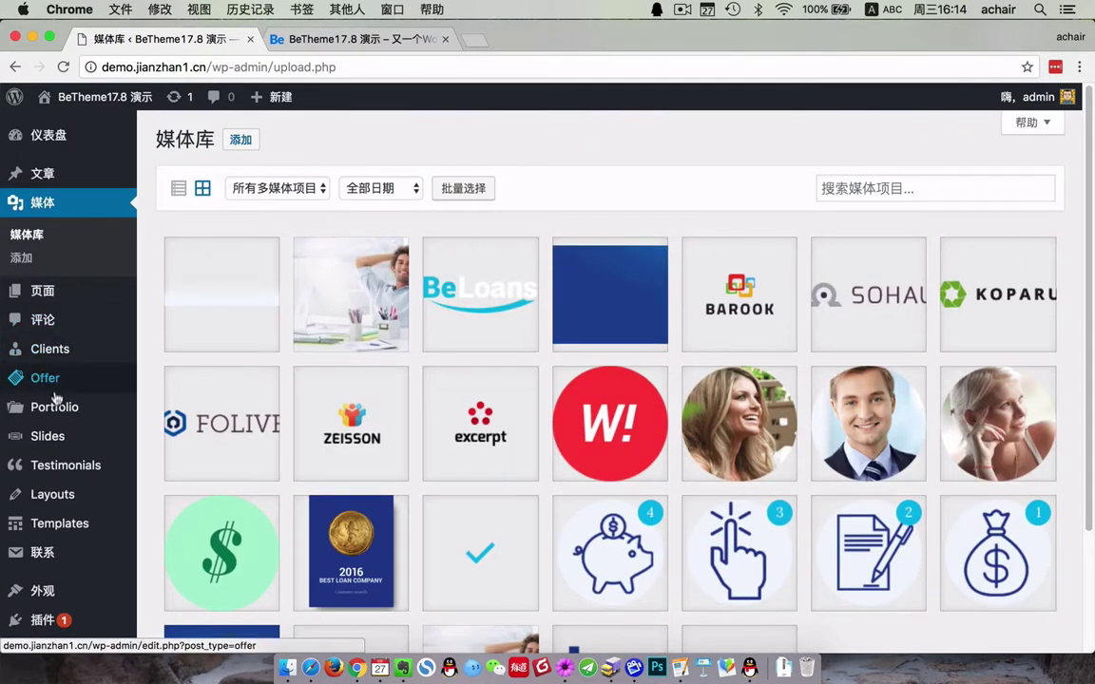
- Trash the 世界，您好！ post, then return to the live front page
left_click(53, 179)
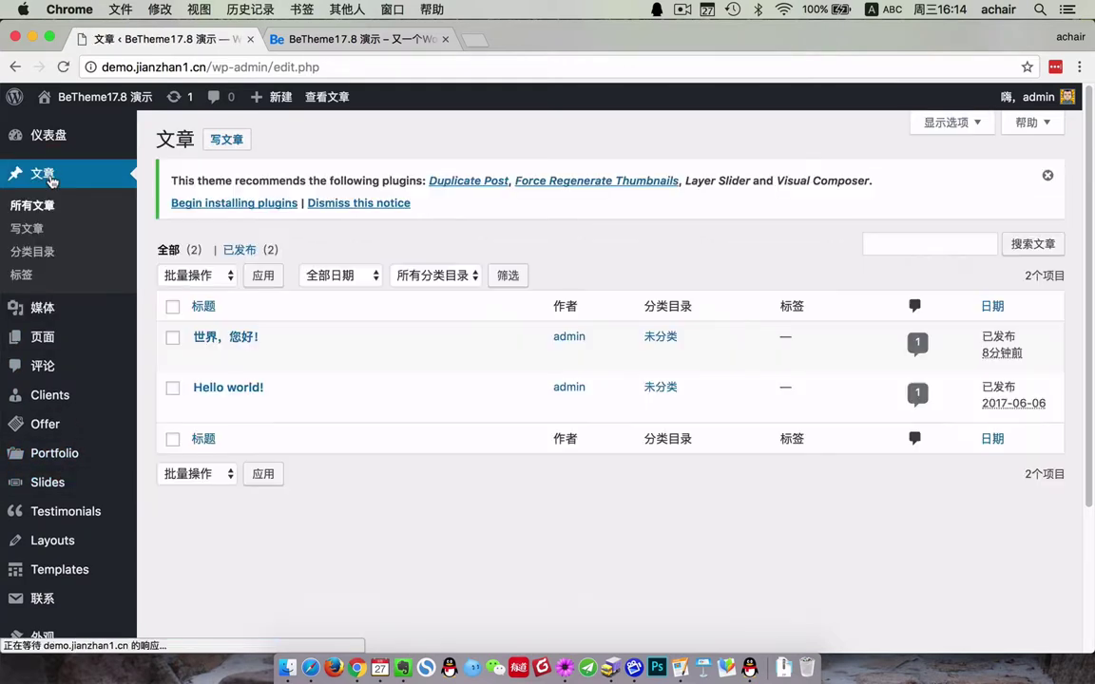
left_click(305, 359)
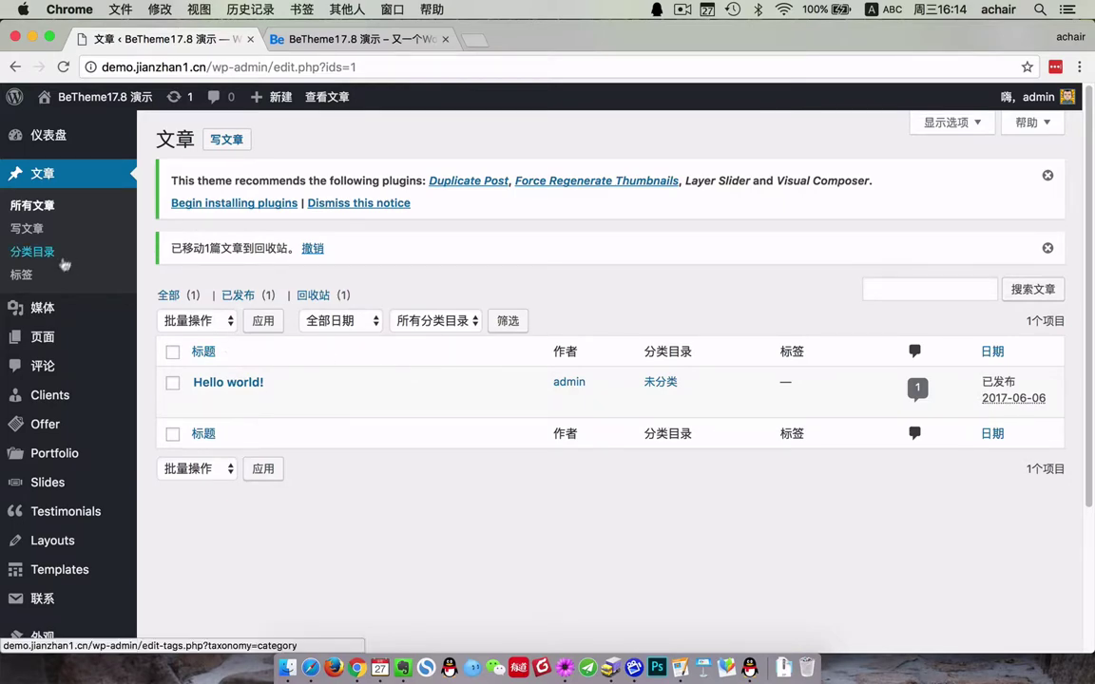
left_click(43, 337)
left_click(392, 46)
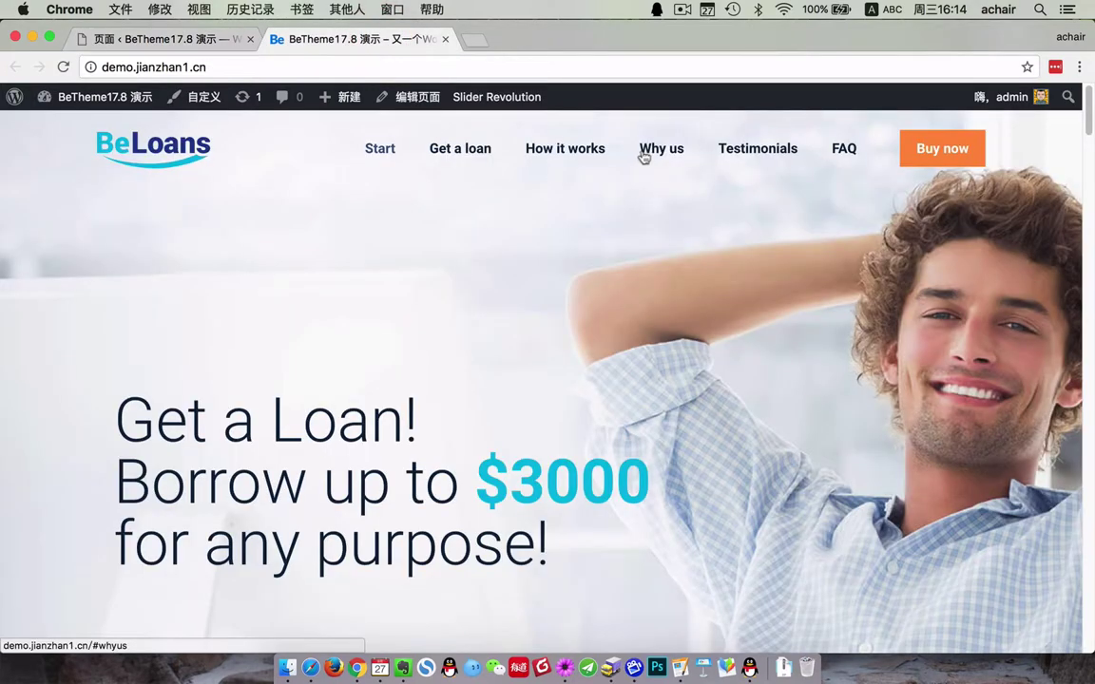
- Open the Home page in the editor and scroll through its Muffin Builder sections
left_click(172, 39)
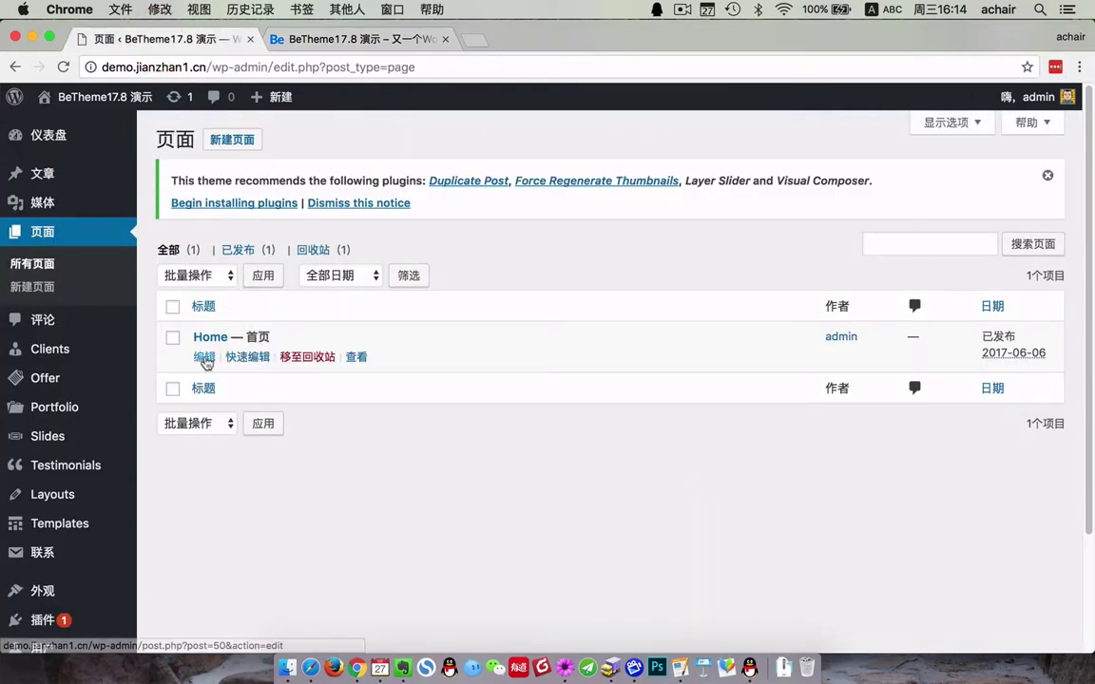
left_click(204, 358)
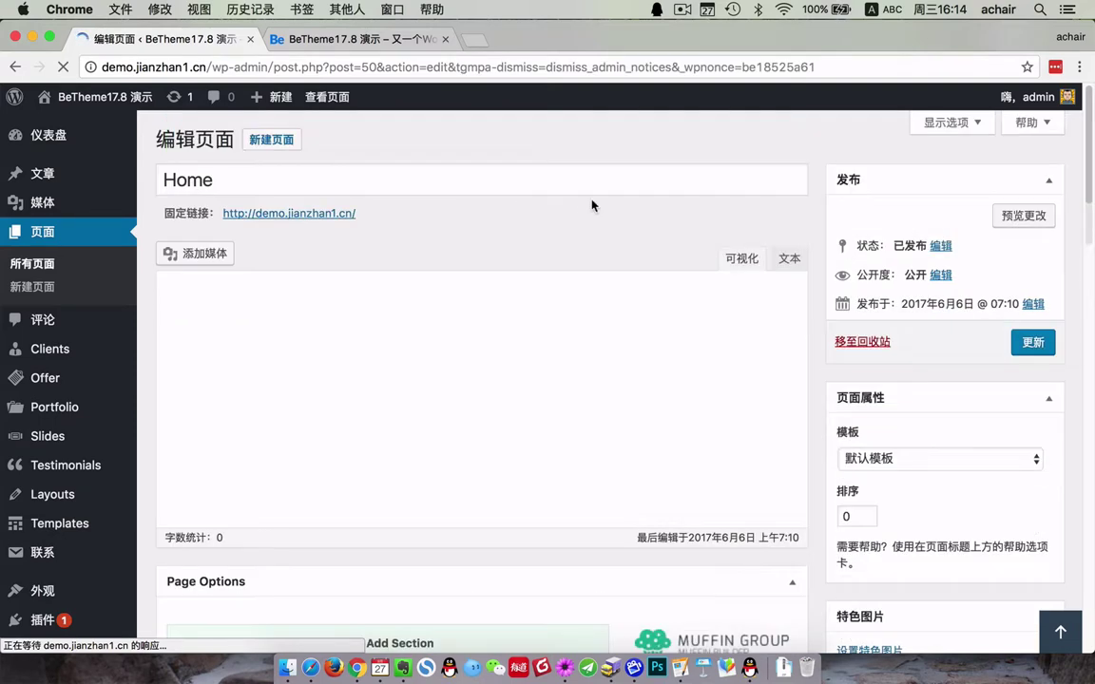
scroll(498, 389, "down", 8)
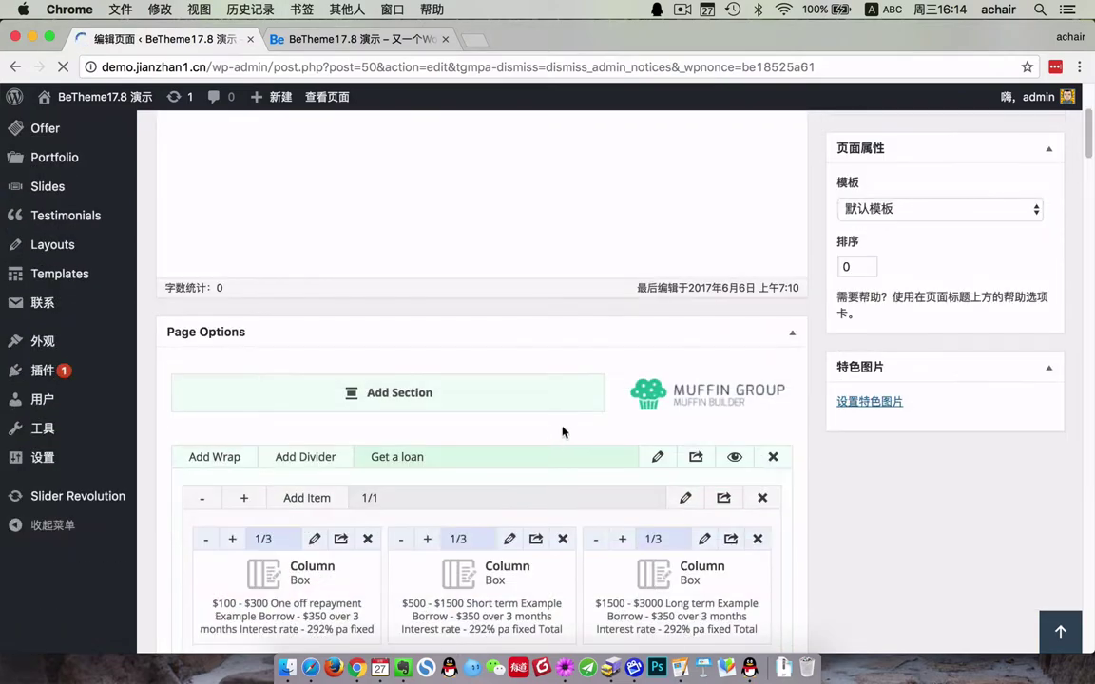
scroll(349, 426, "down", 10)
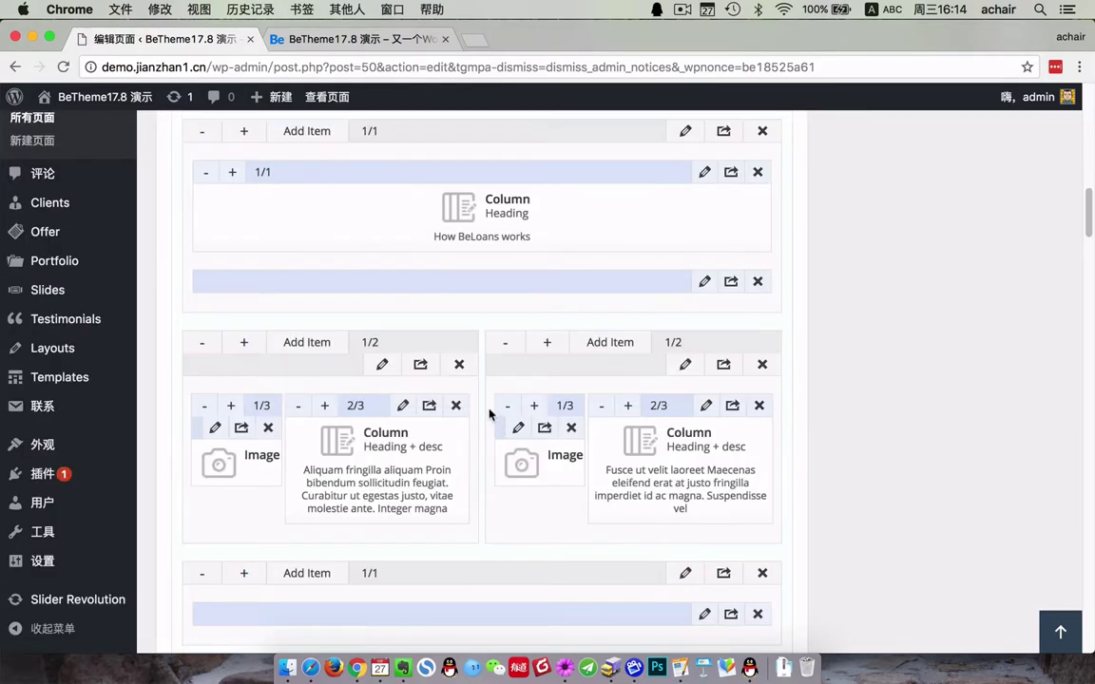
scroll(475, 409, "up", 3)
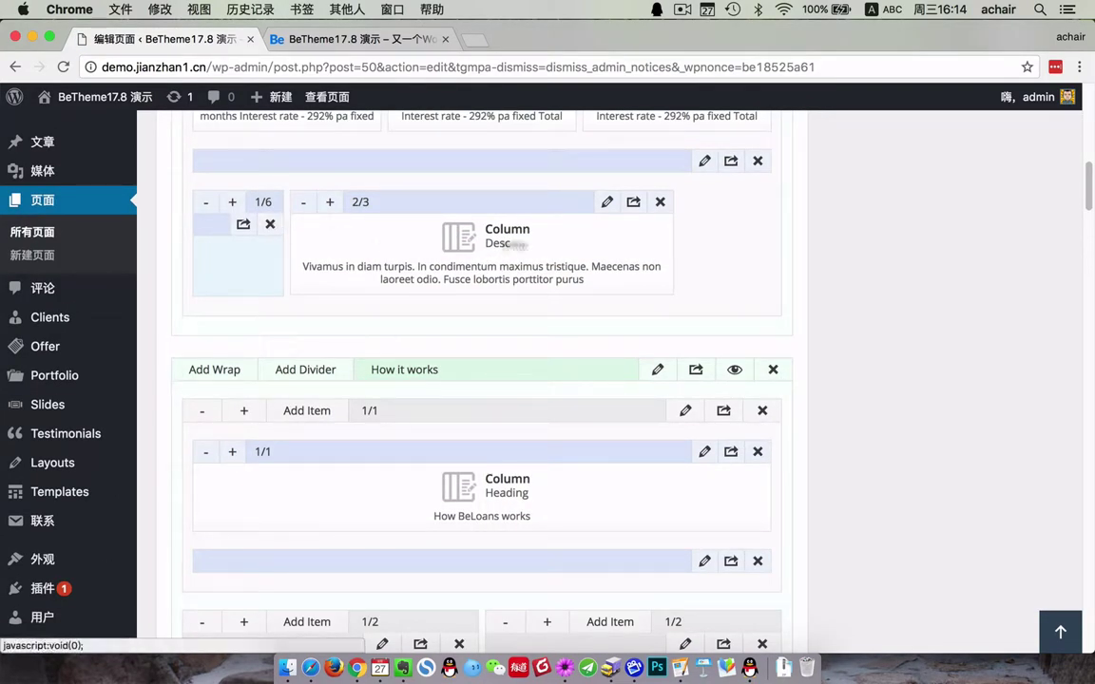
- Inspect the Desc column item's settings, close them unchanged, and head to BeTheme Options
left_click(605, 203)
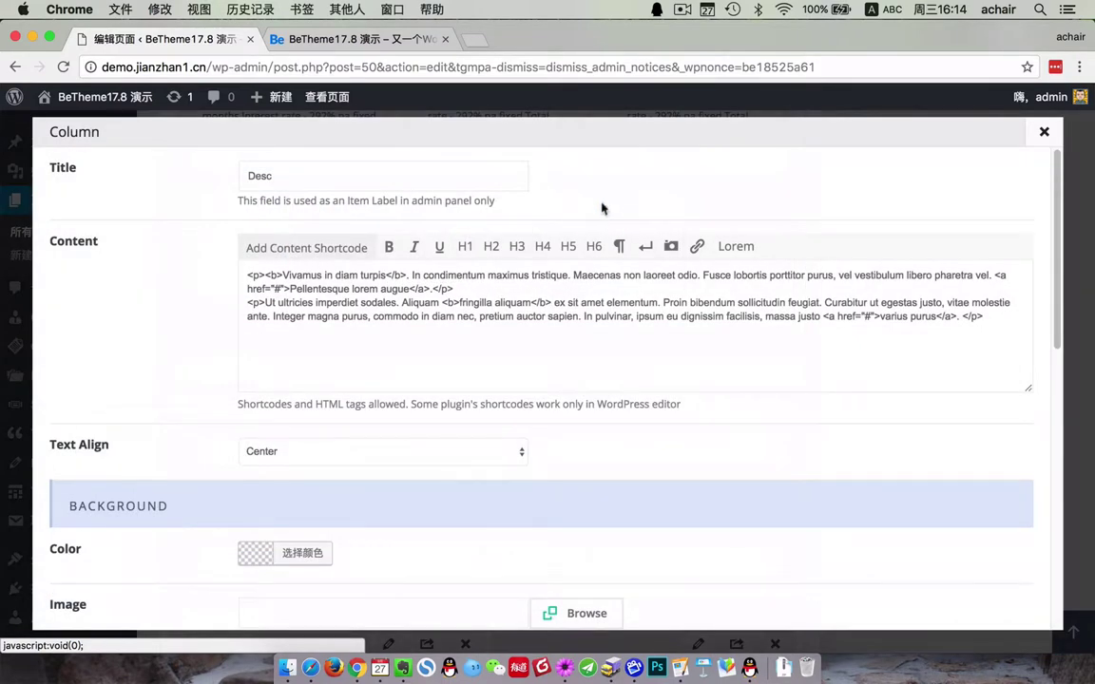
left_click(1044, 132)
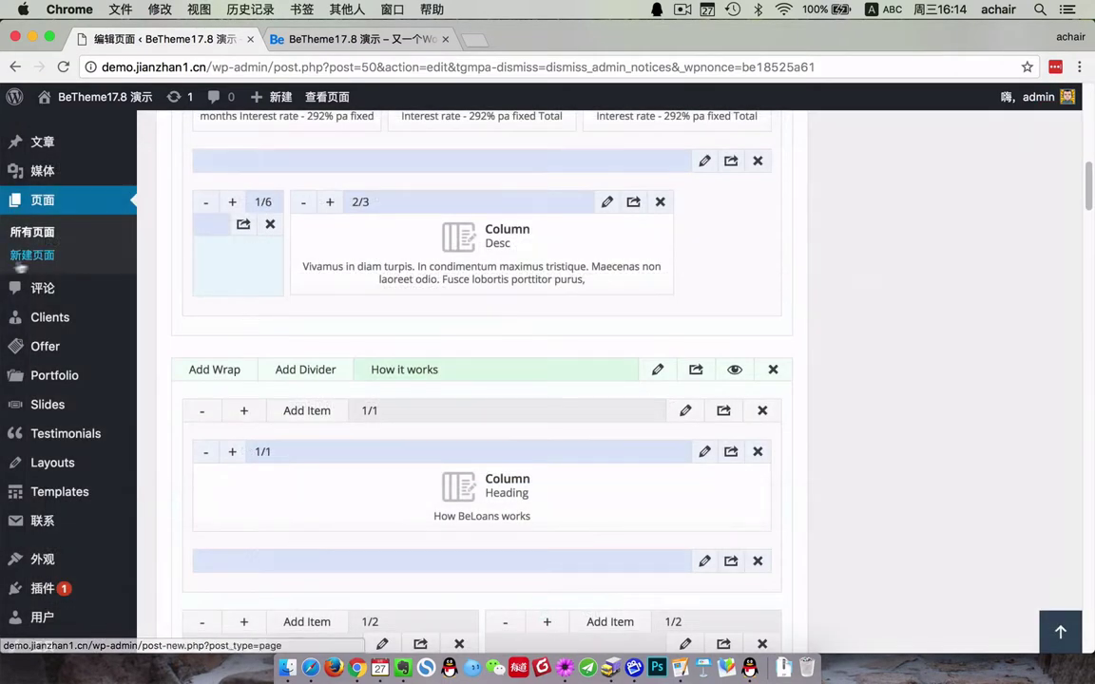
scroll(83, 406, "down", 2)
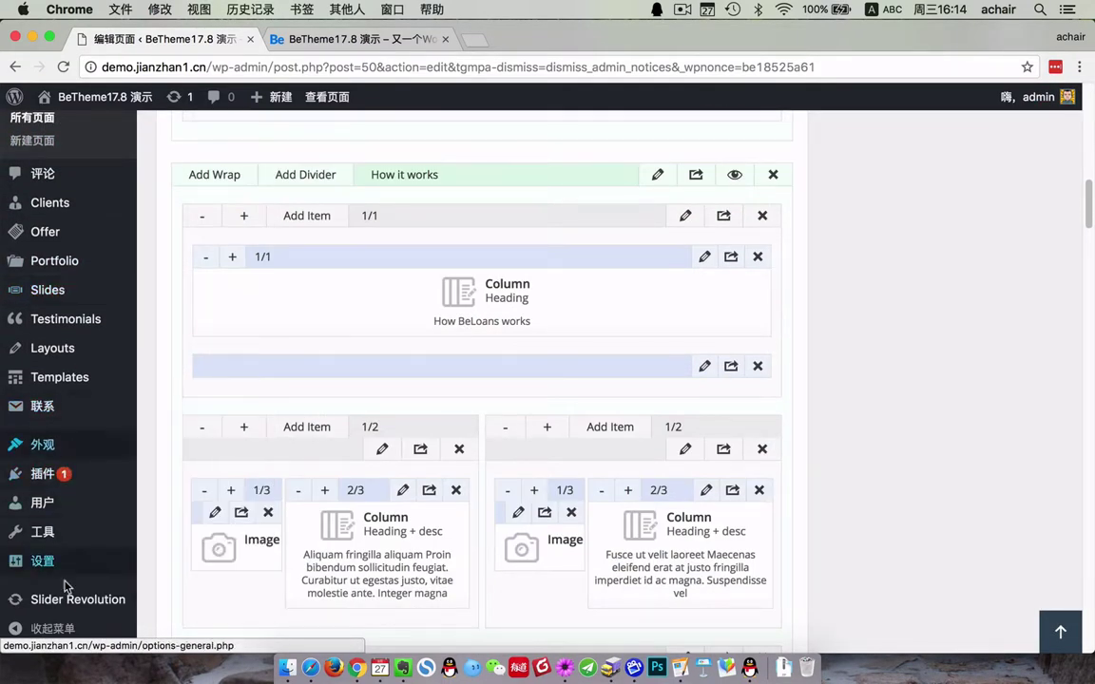
mouse_move(57, 461)
left_click(226, 504)
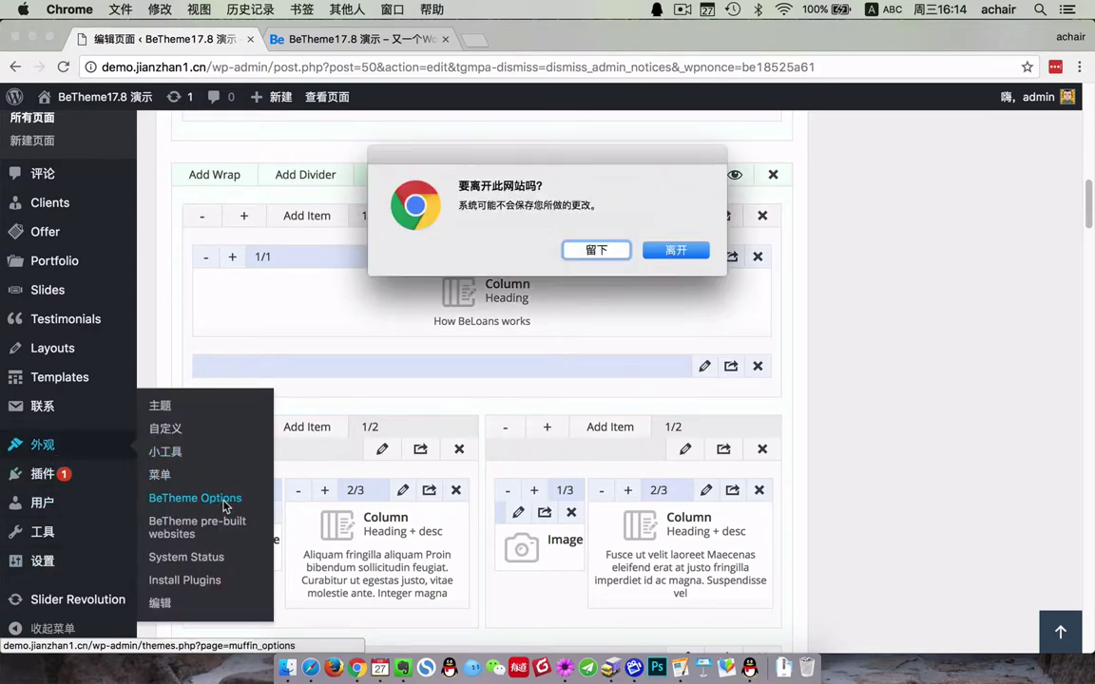
- Leave the editor and show BeTheme Options at Global > Header & Subheader > Subheader
left_click(700, 253)
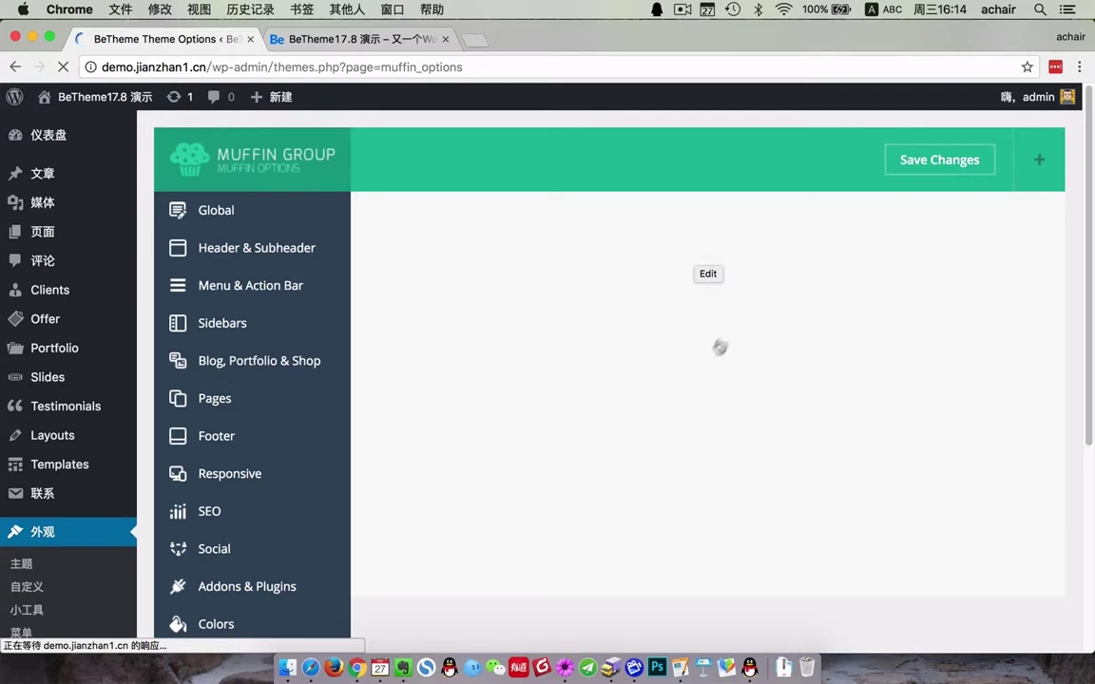
left_click(250, 215)
left_click(210, 391)
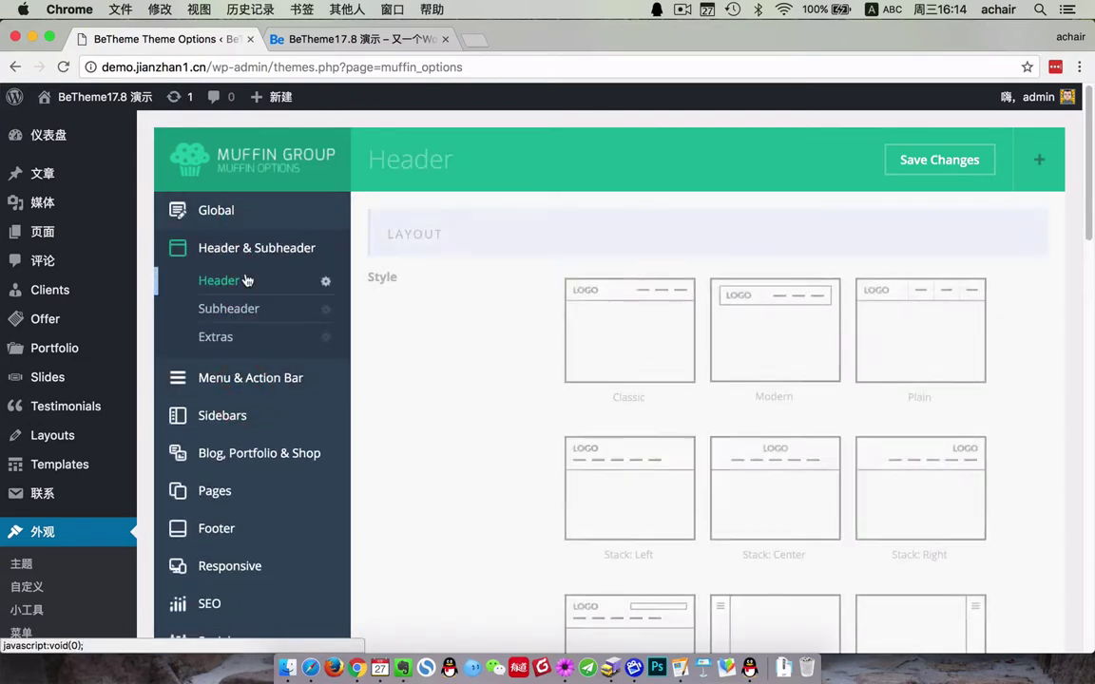
left_click(233, 308)
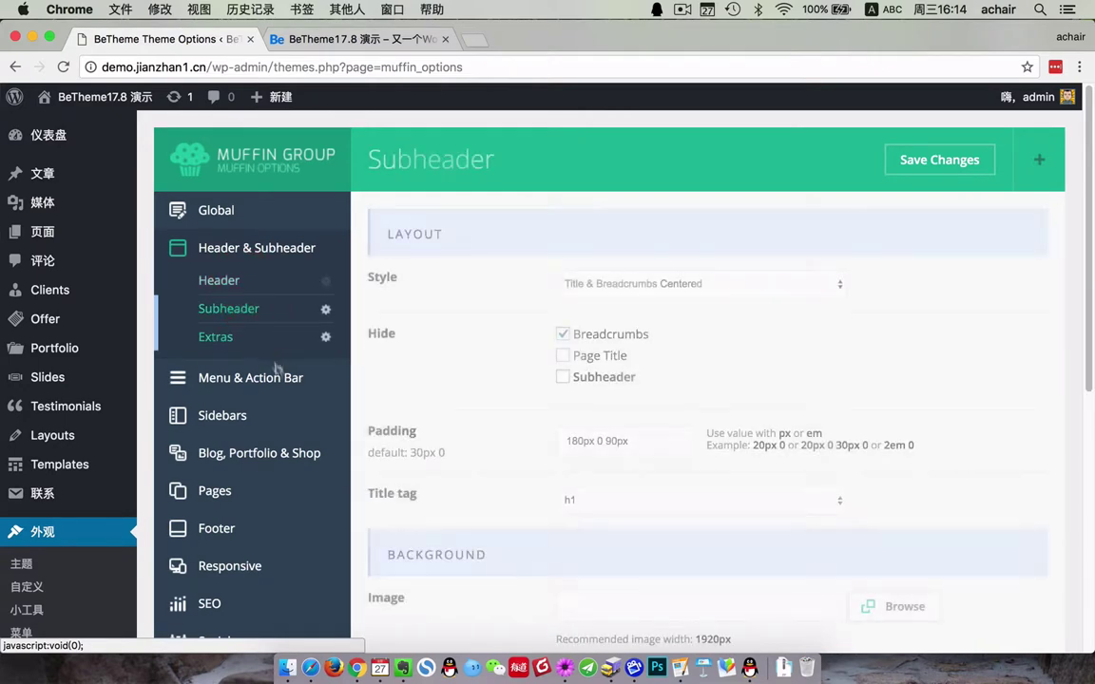
scroll(290, 400, "down", 5)
scroll(303, 390, "up", 5)
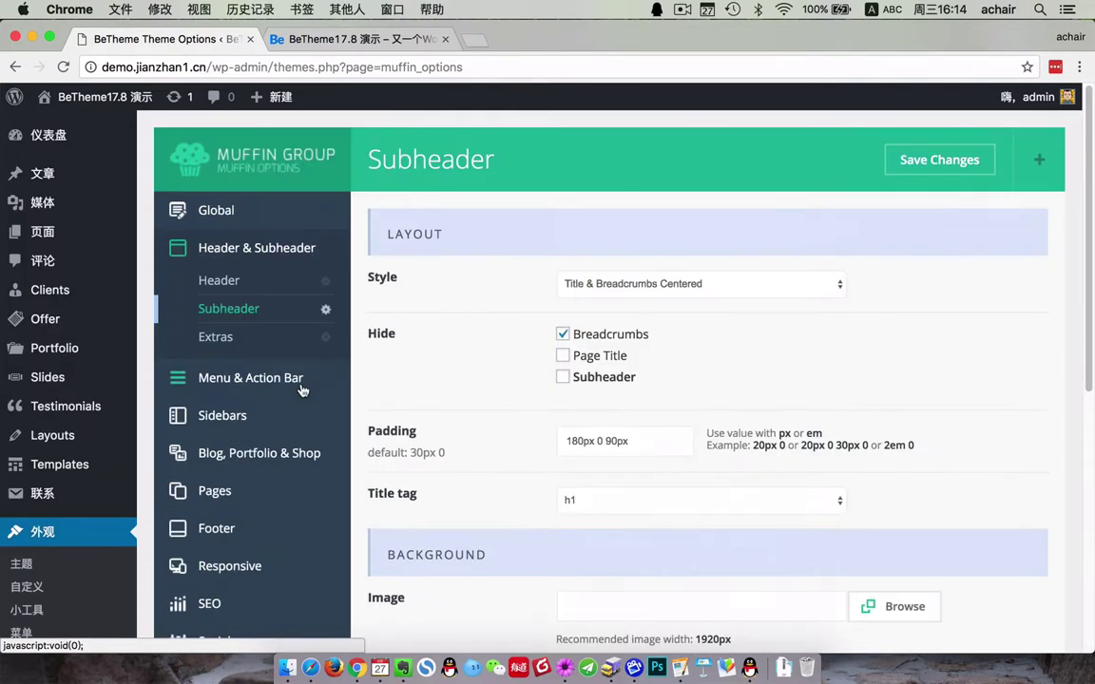
scroll(303, 391, "down", 5)
- Confirm in General Settings that the Site Language stays 简体中文
left_click(43, 409)
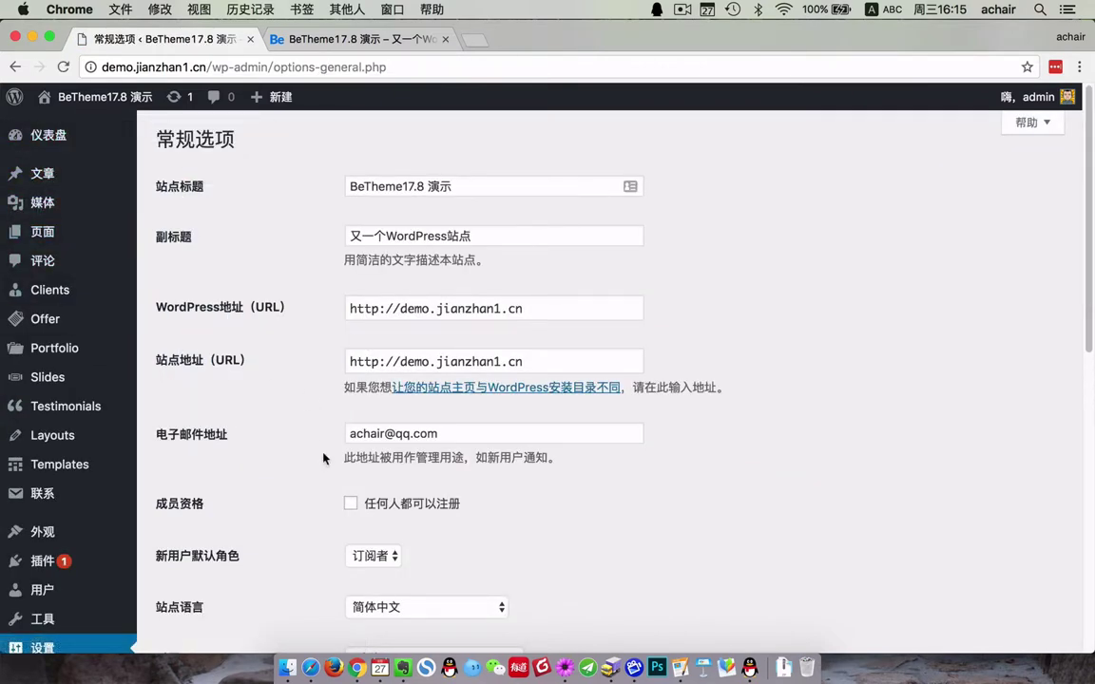
scroll(321, 454, "down", 5)
left_click(423, 276)
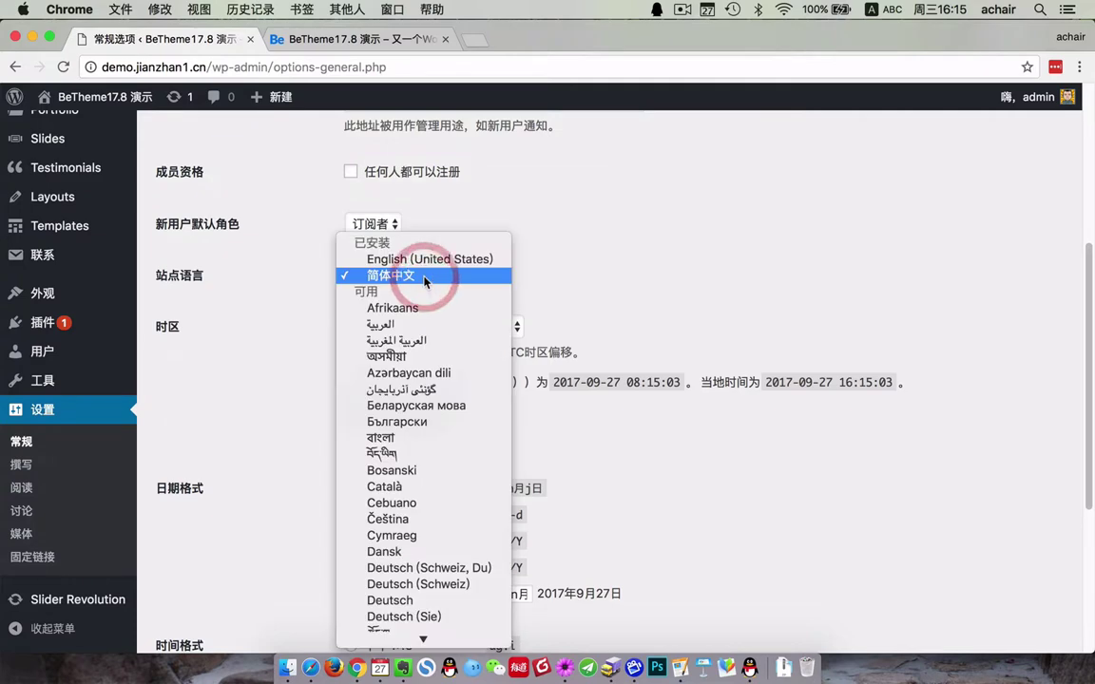
left_click(717, 304)
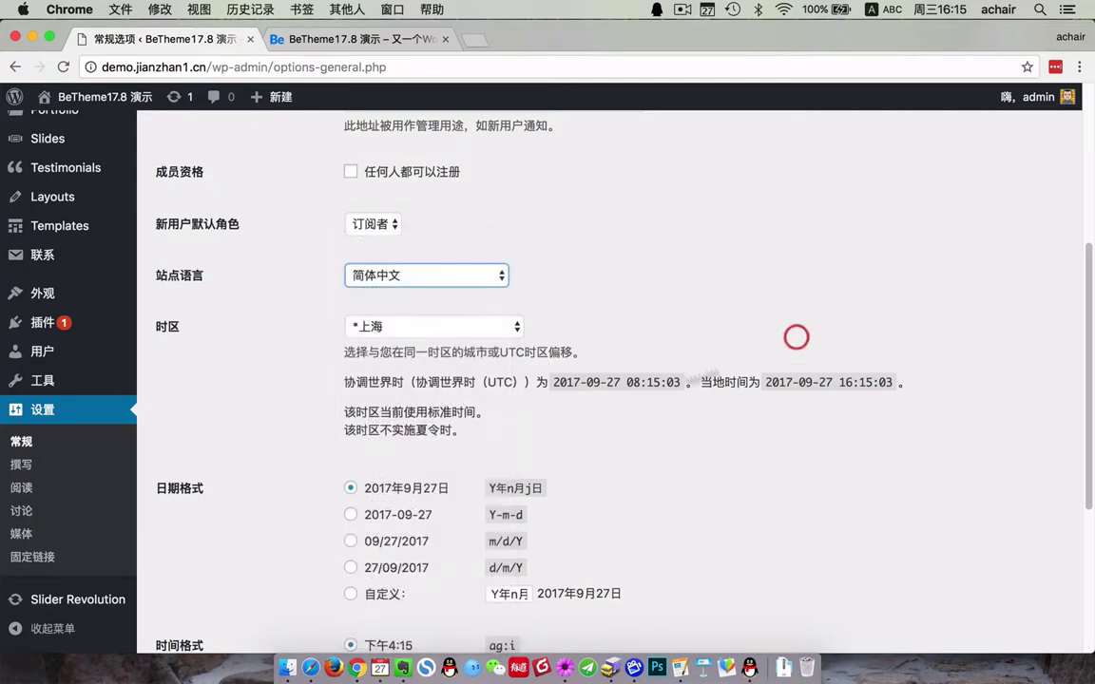
scroll(142, 371, "up", 5)
- Open the Home page editor, scroll through its Muffin Builder, then minimize Chrome
mouse_move(59, 241)
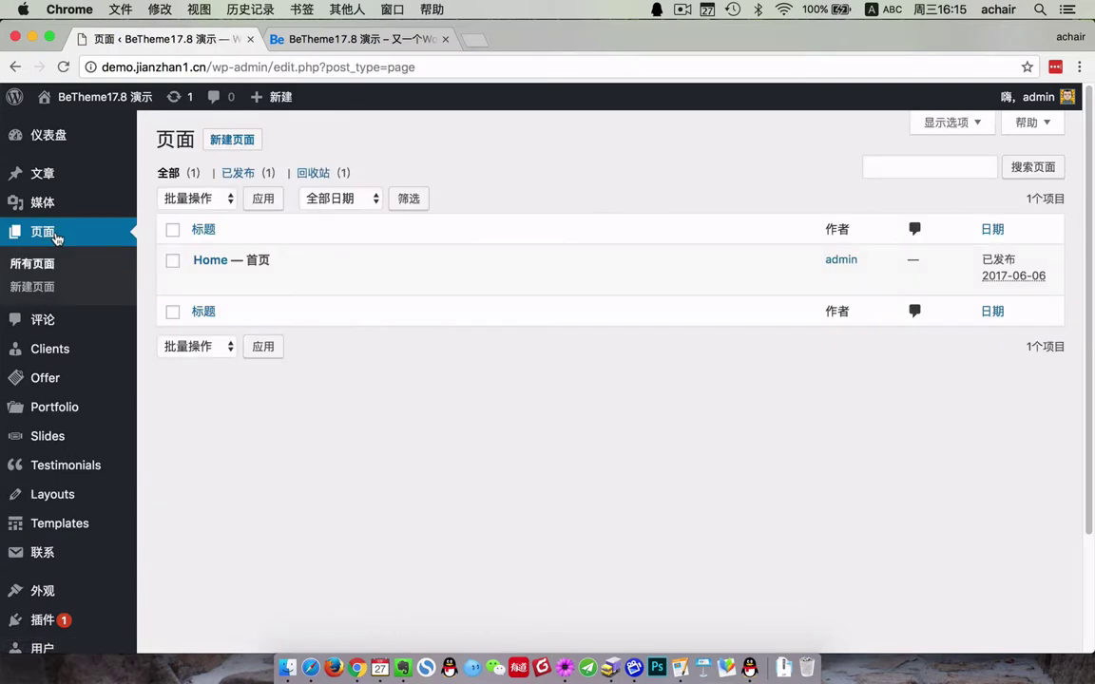
left_click(201, 280)
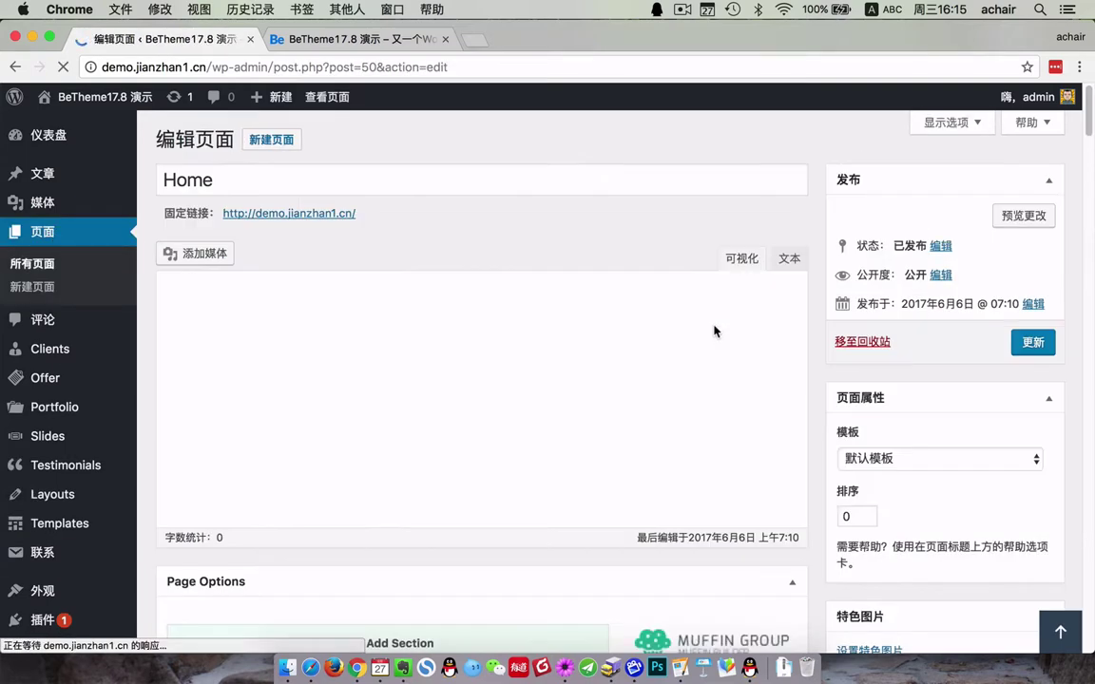
scroll(665, 361, "down", 5)
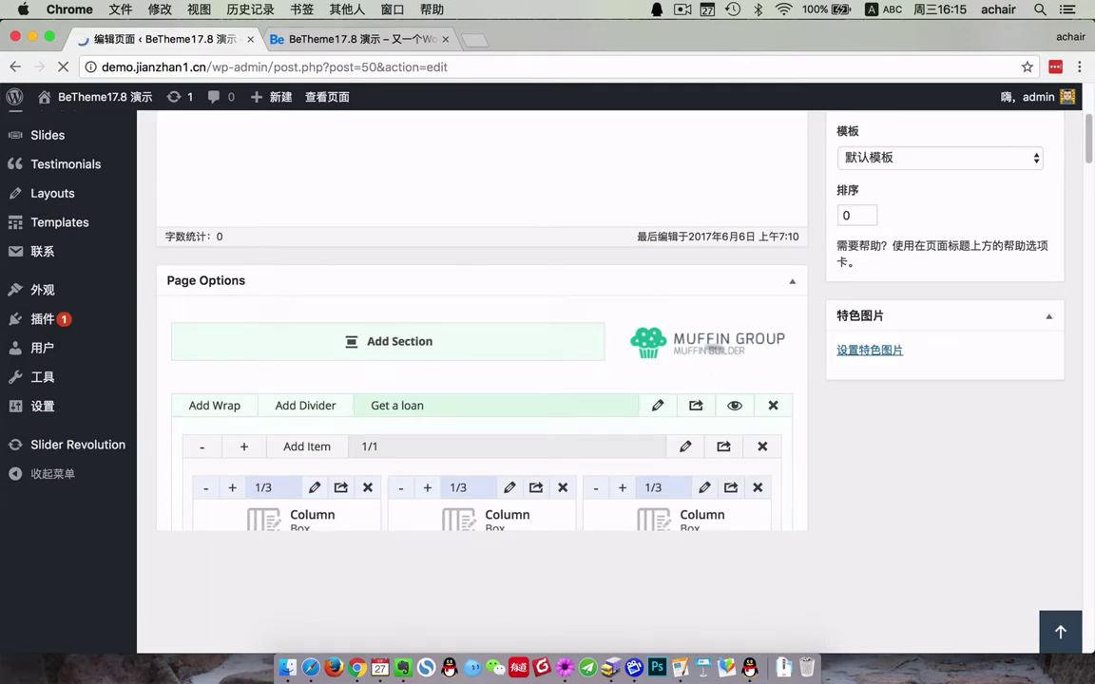
scroll(708, 400, "down", 10)
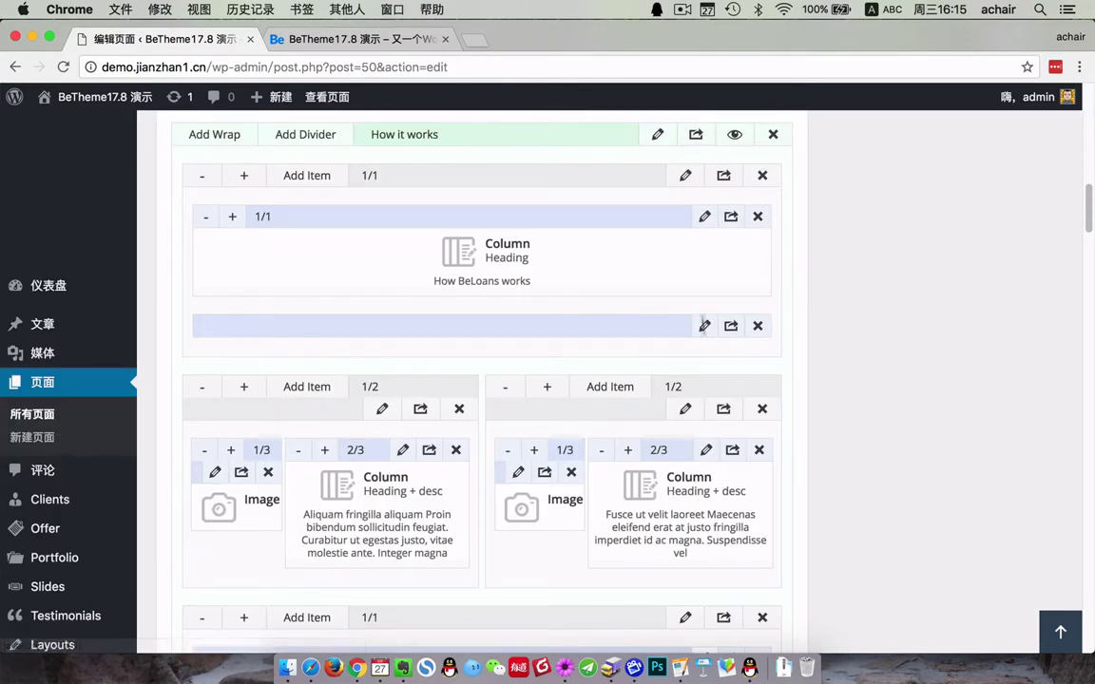
scroll(665, 381, "up", 2)
left_click(32, 37)
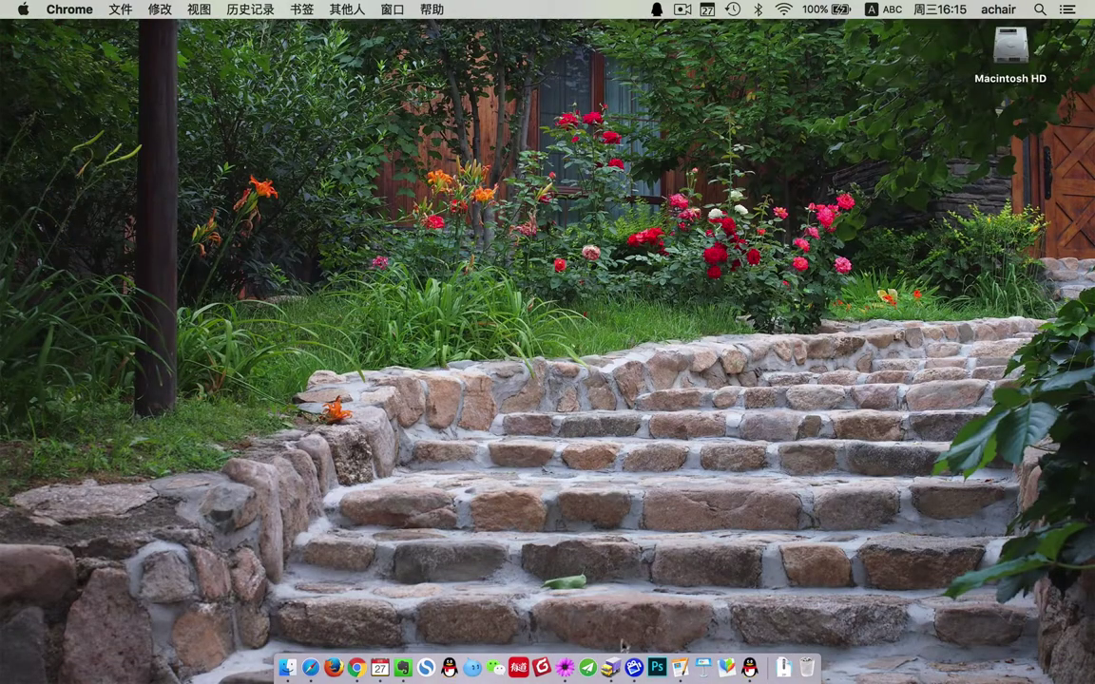
- In Transmit, select the zh_CN translation files and open the server's betheme/languages folder
left_click(610, 669)
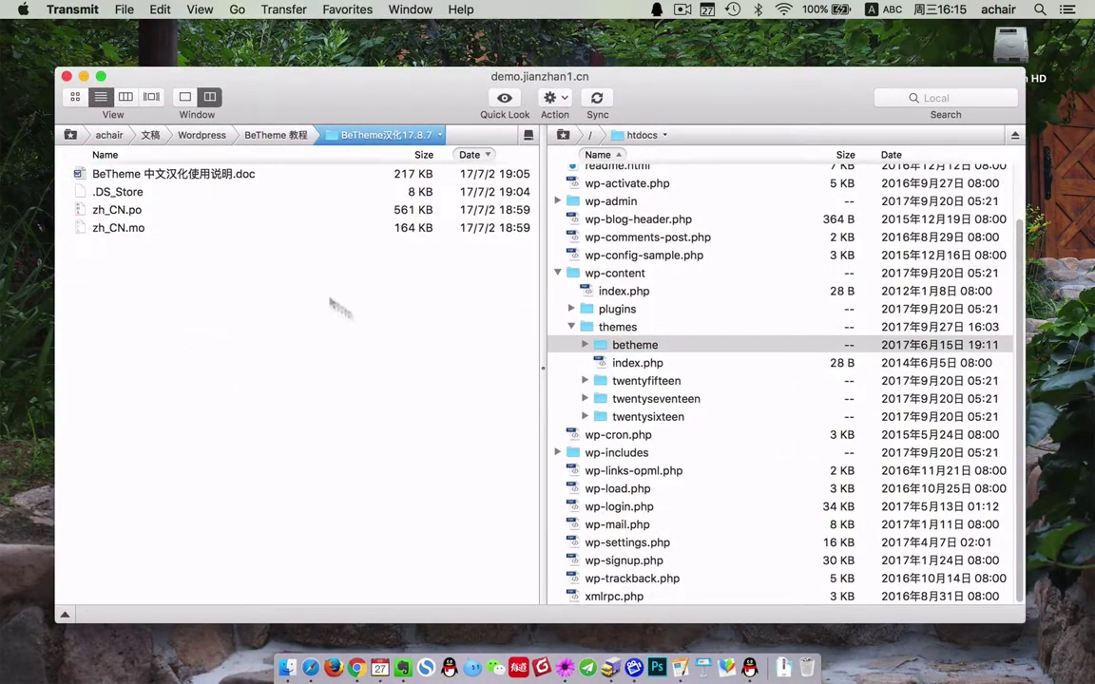
left_click(157, 175)
left_click(133, 211)
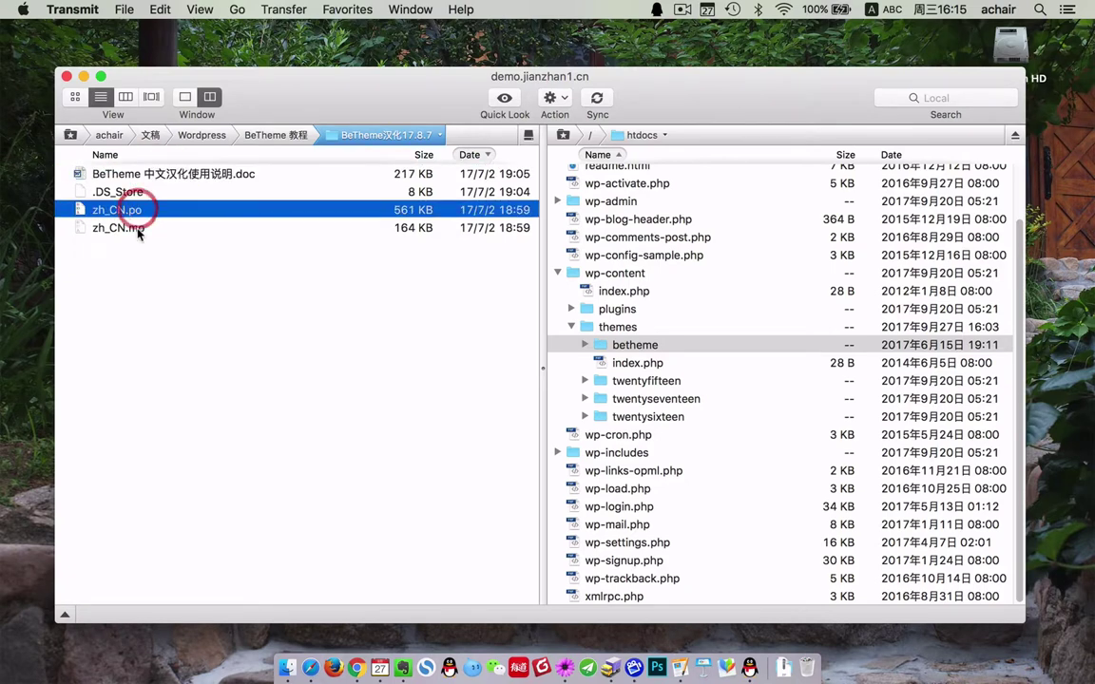
left_click(137, 231)
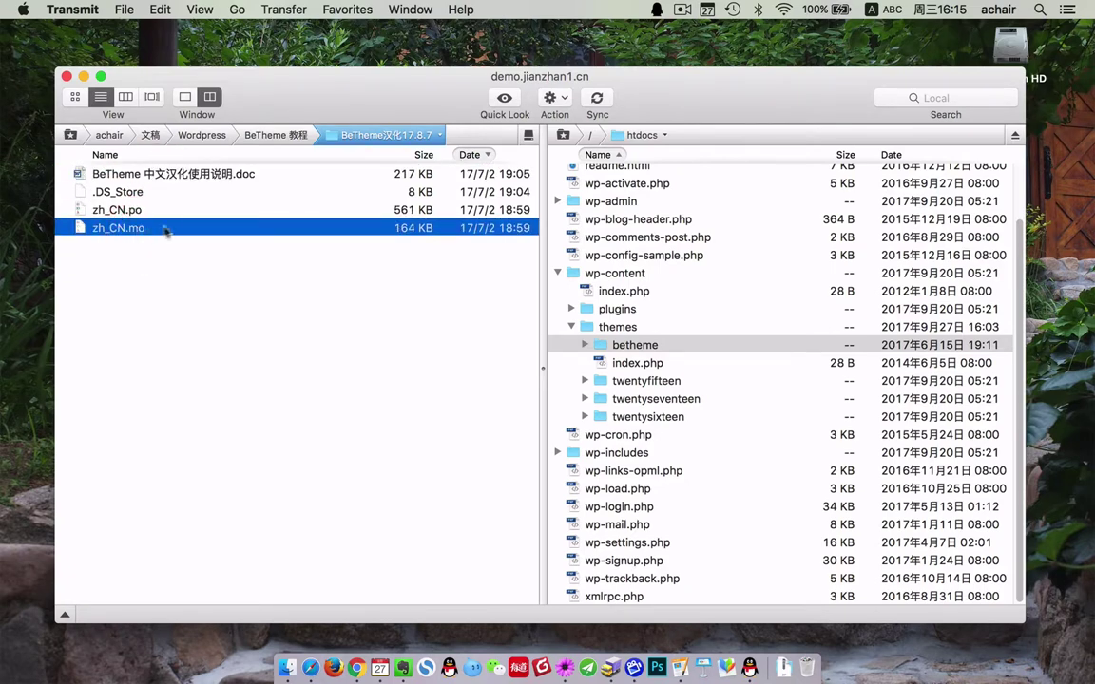
double_click(628, 345)
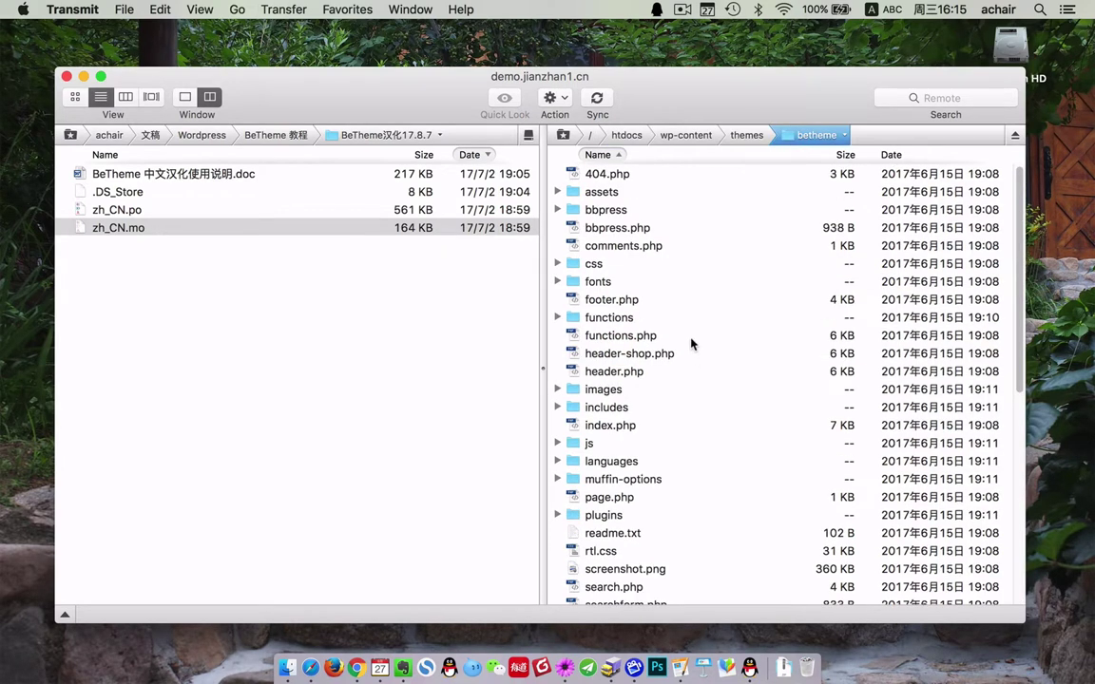
left_click(615, 407)
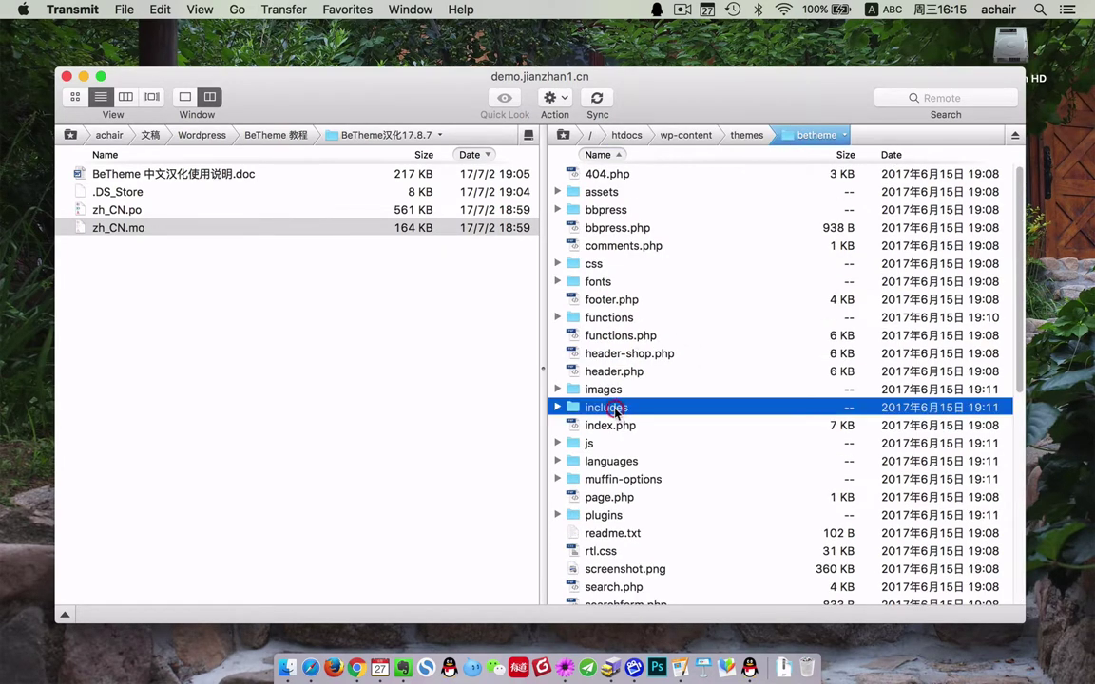
double_click(624, 462)
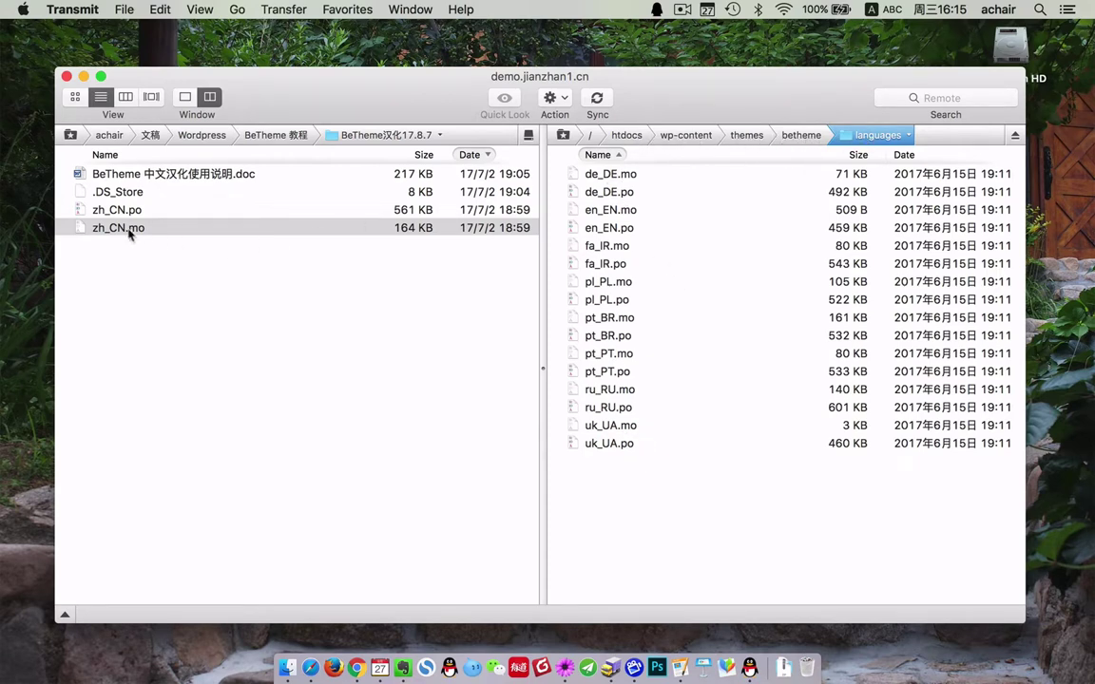
- Upload zh_CN.mo into the server's languages folder, check it, and minimize Transmit
left_click_drag(130, 235, 185, 239)
left_click_drag(487, 298, 730, 515)
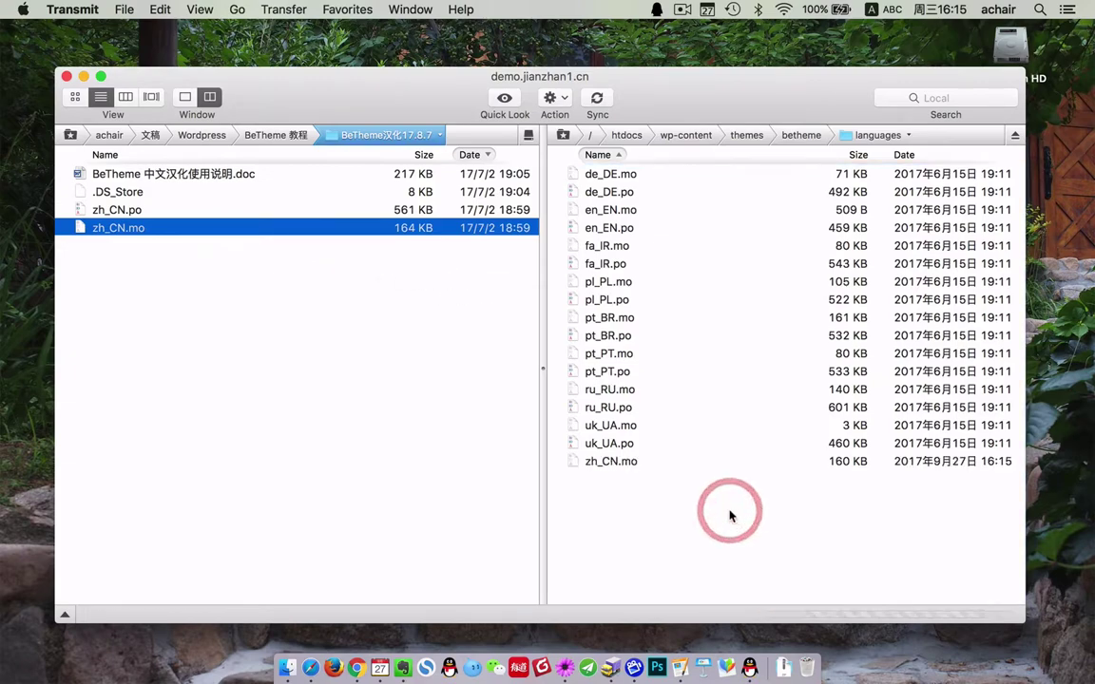
left_click(631, 465)
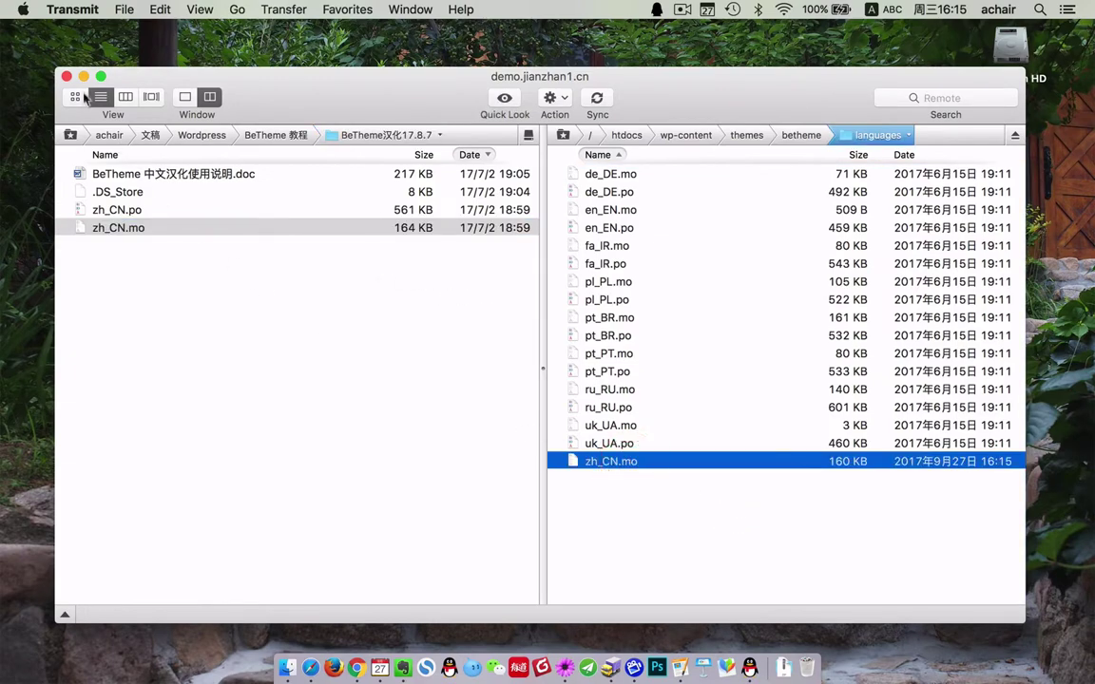
left_click(83, 76)
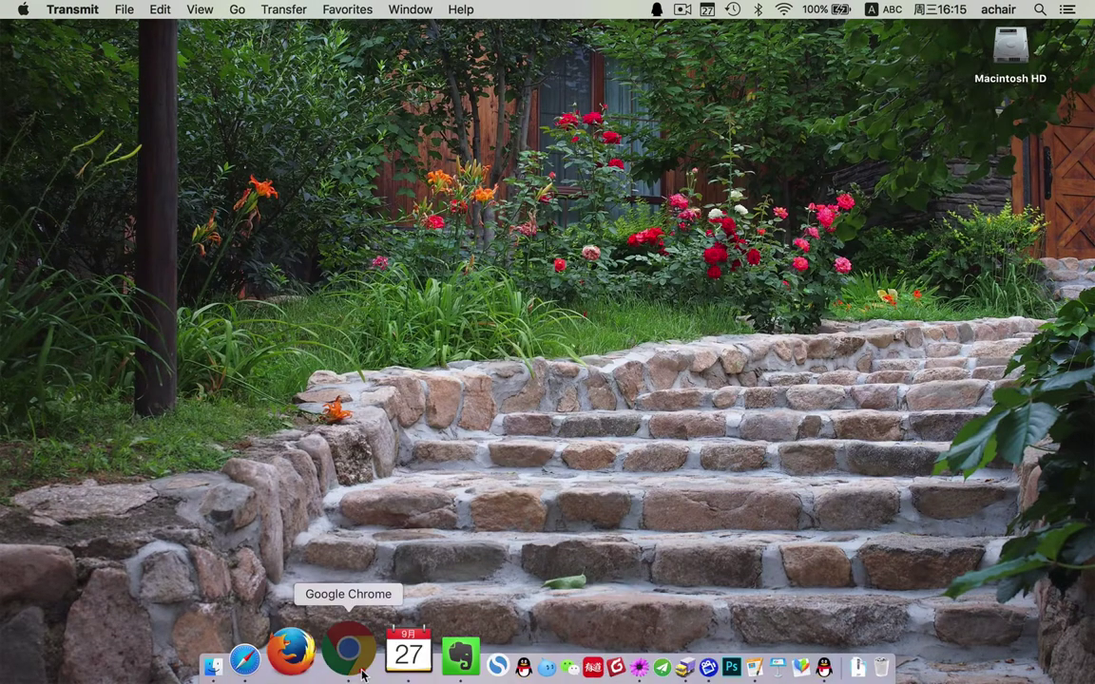
- Restore Chrome, reload the Home page editor, and check the Heading element's settings in Chinese
left_click(355, 669)
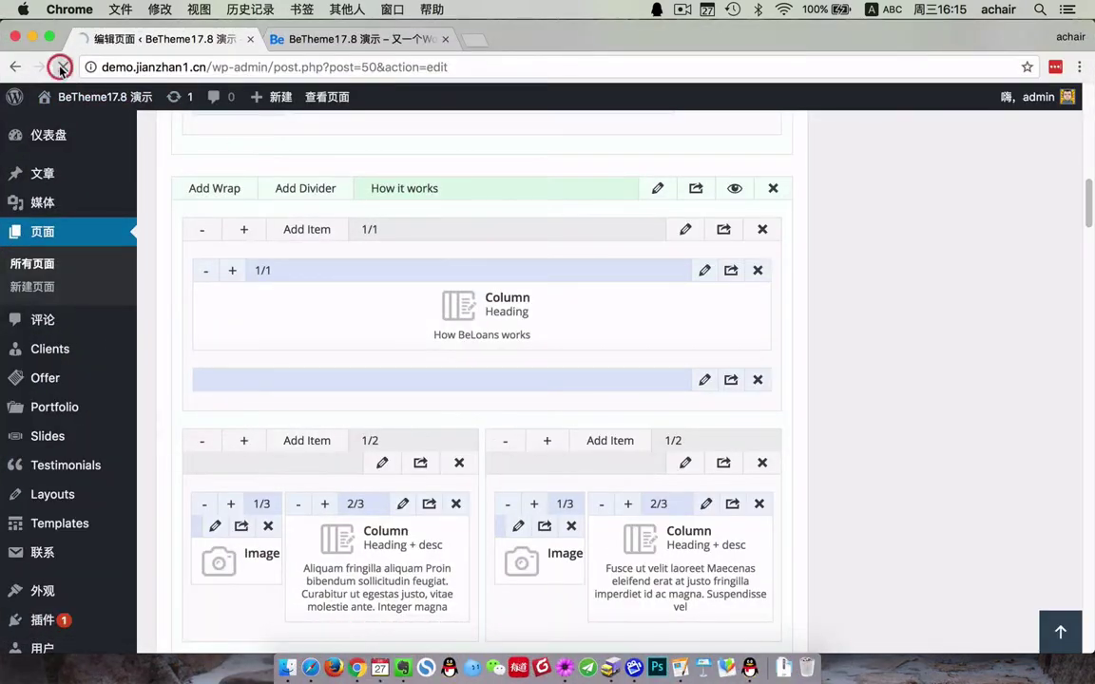
left_click(62, 68)
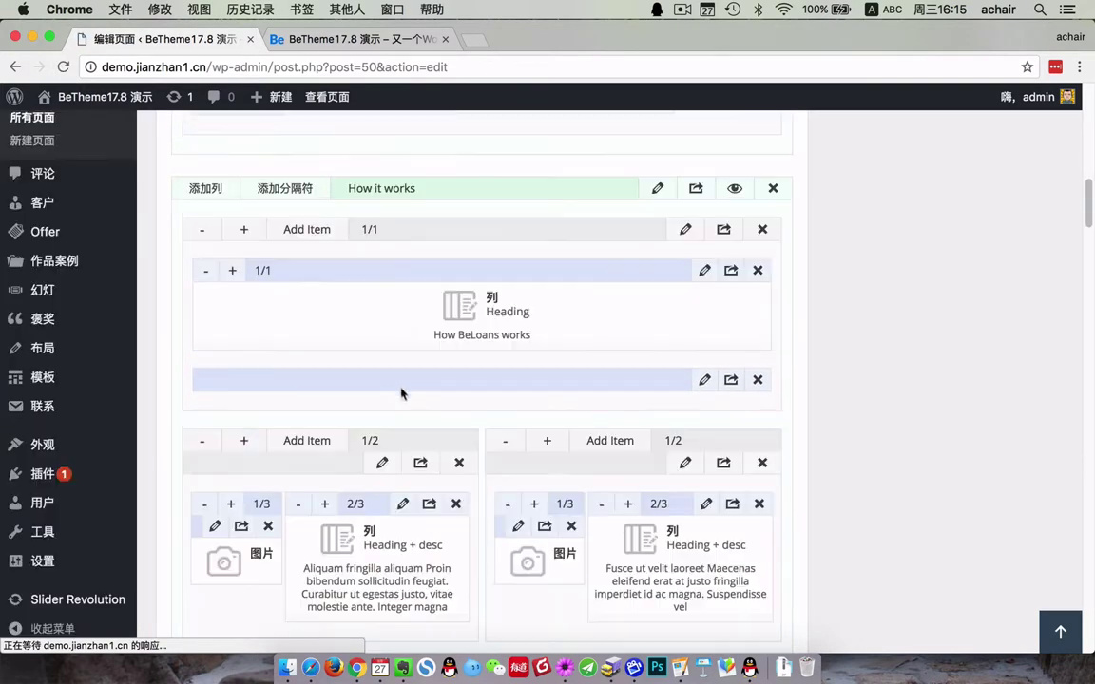
scroll(376, 272, "down", 1)
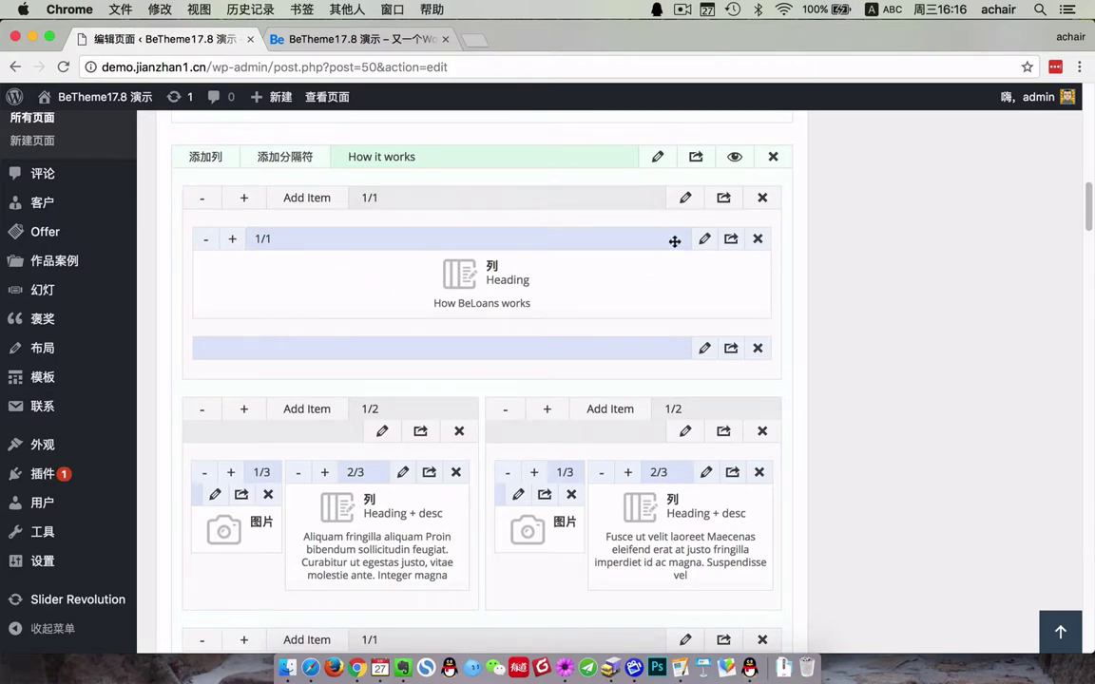
left_click(703, 239)
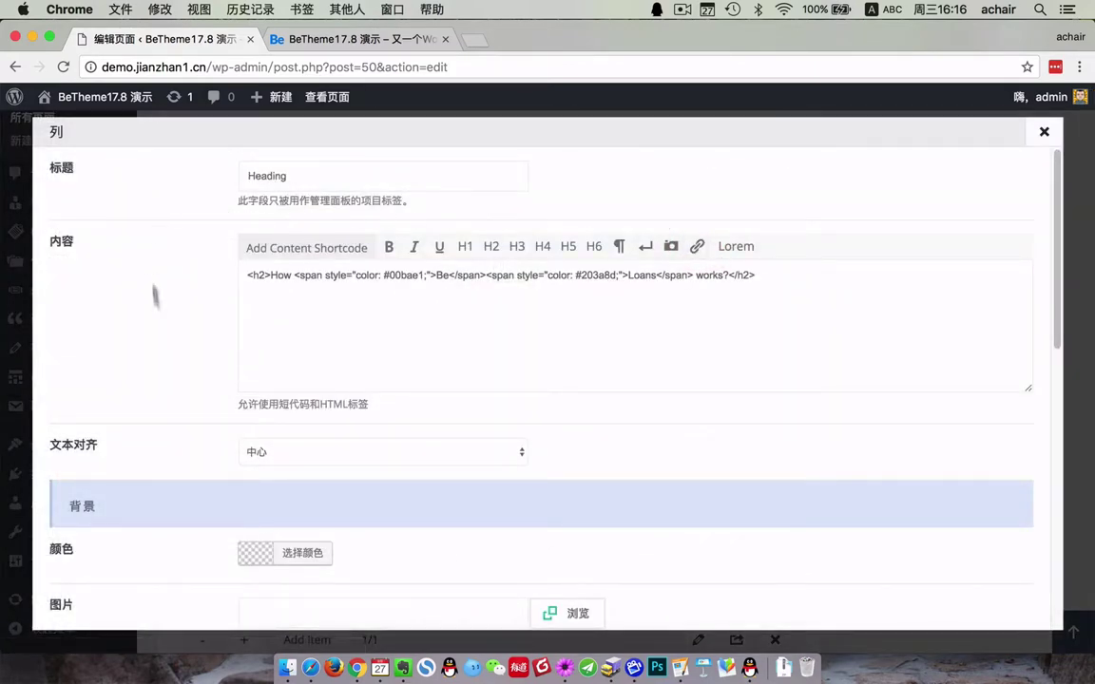
scroll(189, 383, "down", 5)
left_click(1044, 131)
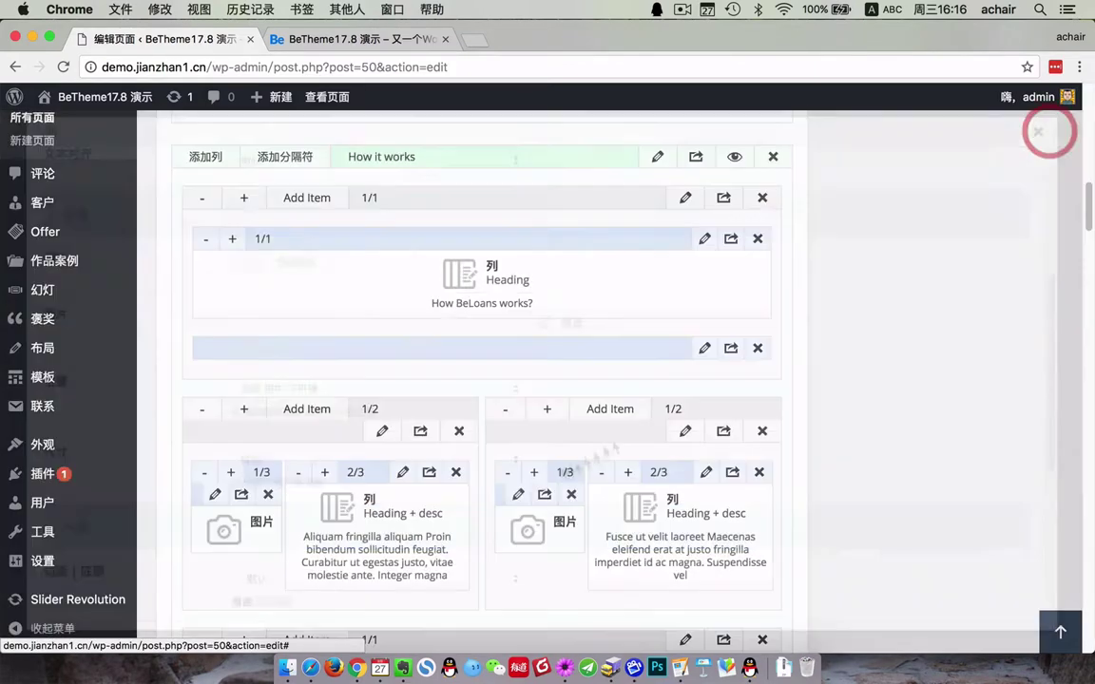
- Check the Heading + desc settings and the Add Item element grid for Chinese labels
left_click(403, 475)
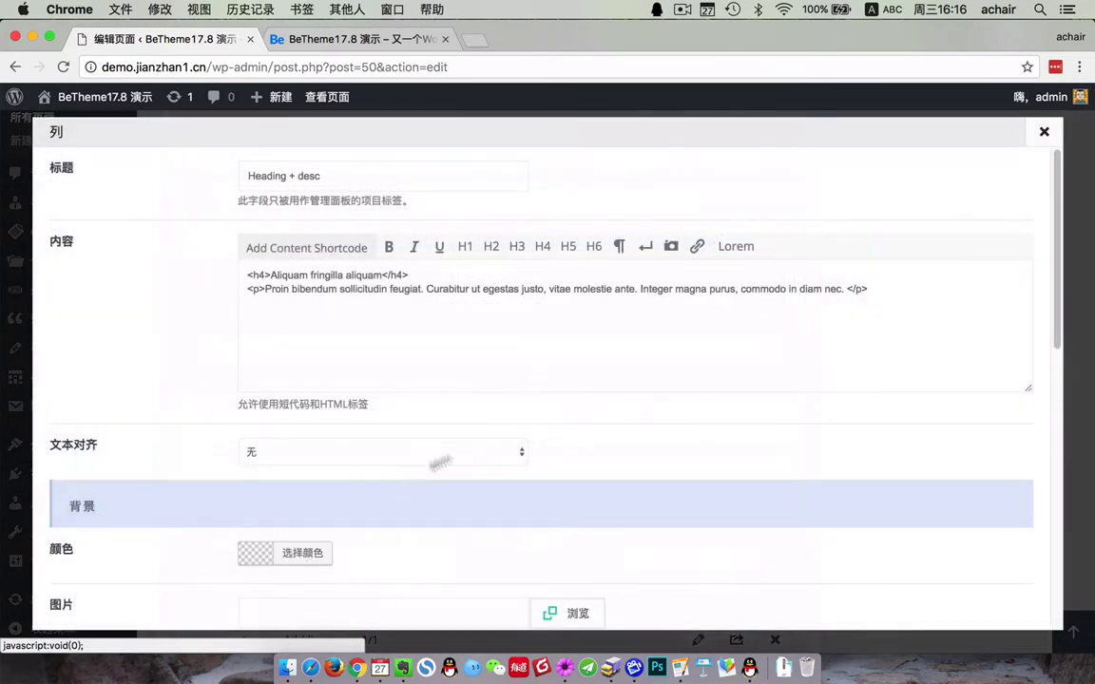
scroll(219, 215, "down", 3)
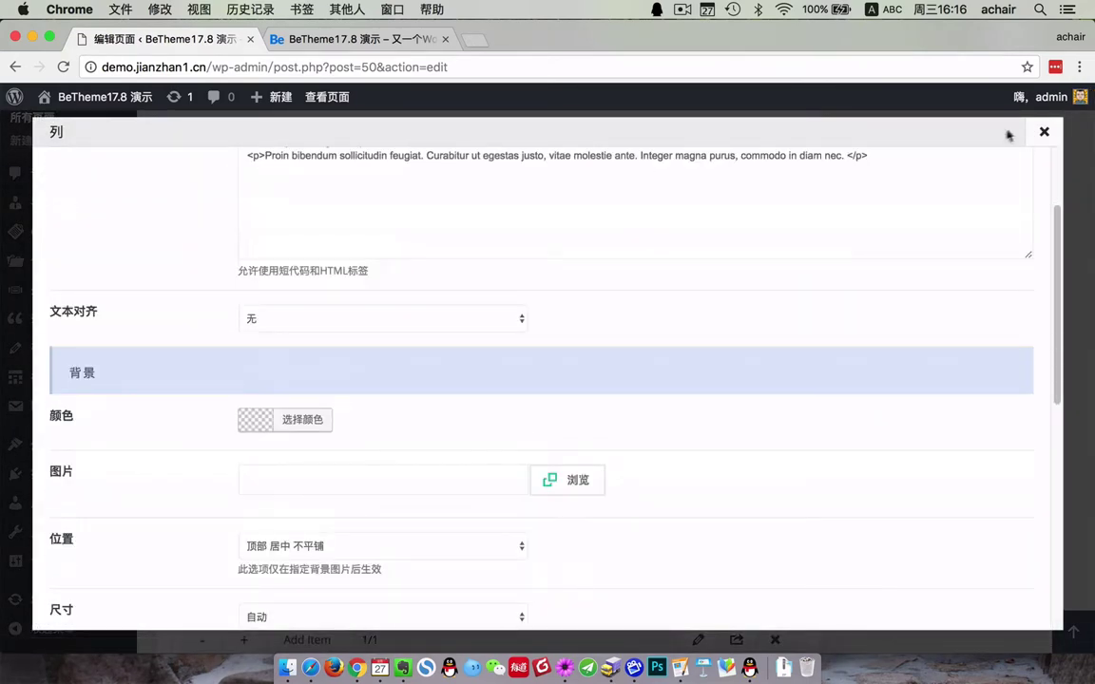
left_click(1044, 131)
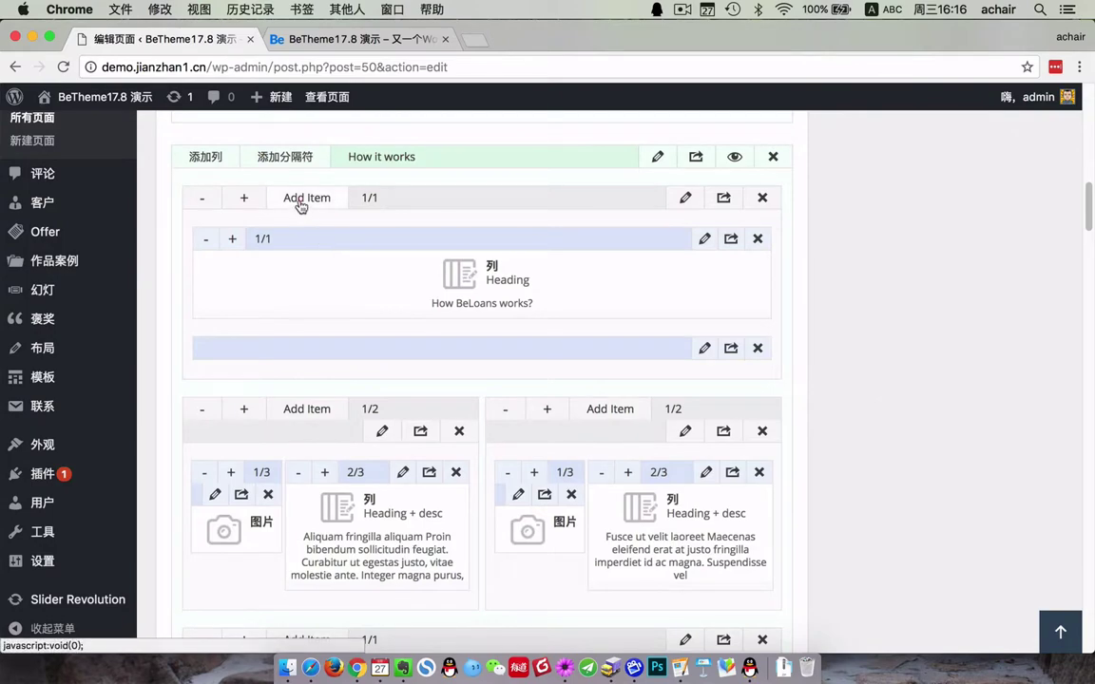
left_click(298, 197)
scroll(687, 415, "down", 3)
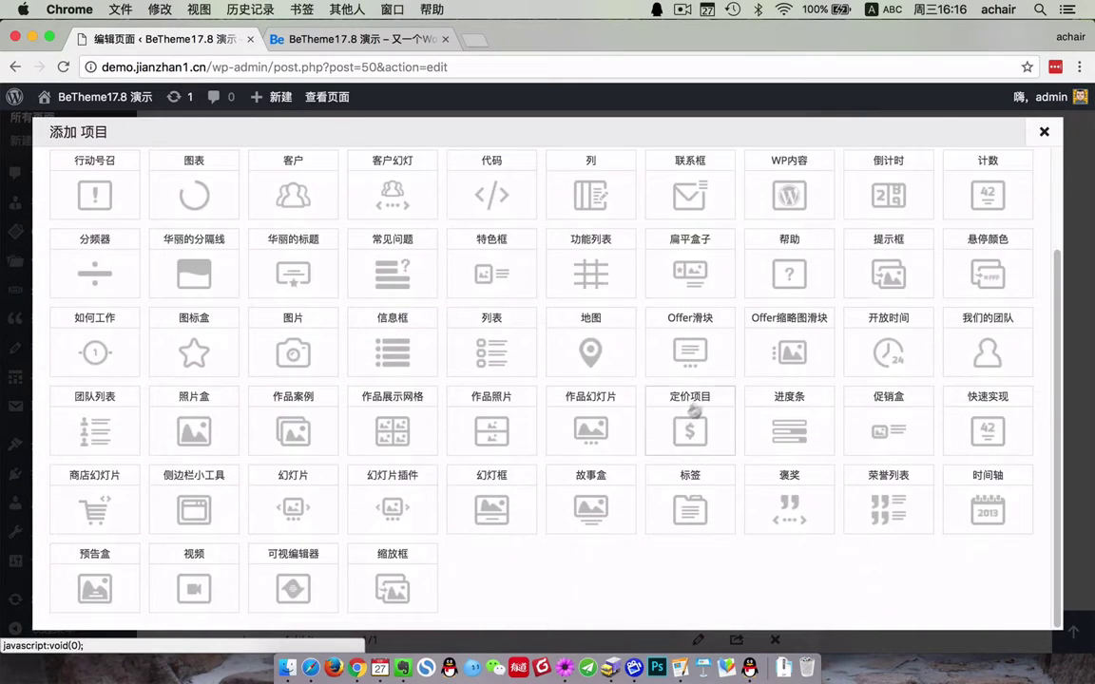
left_click(1043, 135)
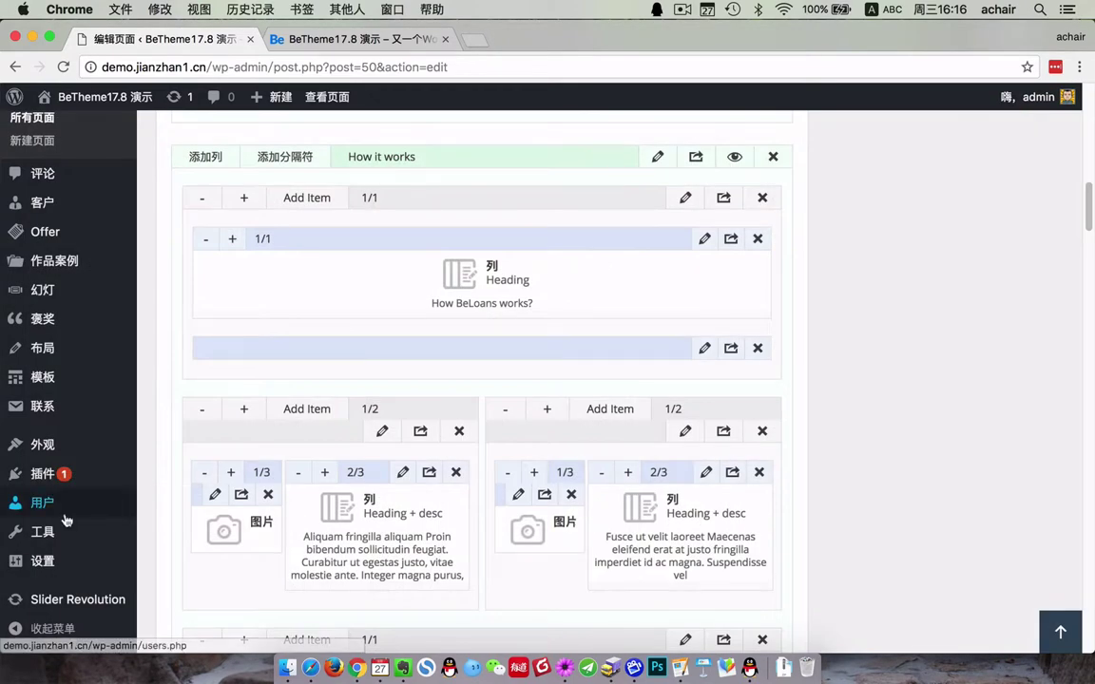
mouse_move(64, 521)
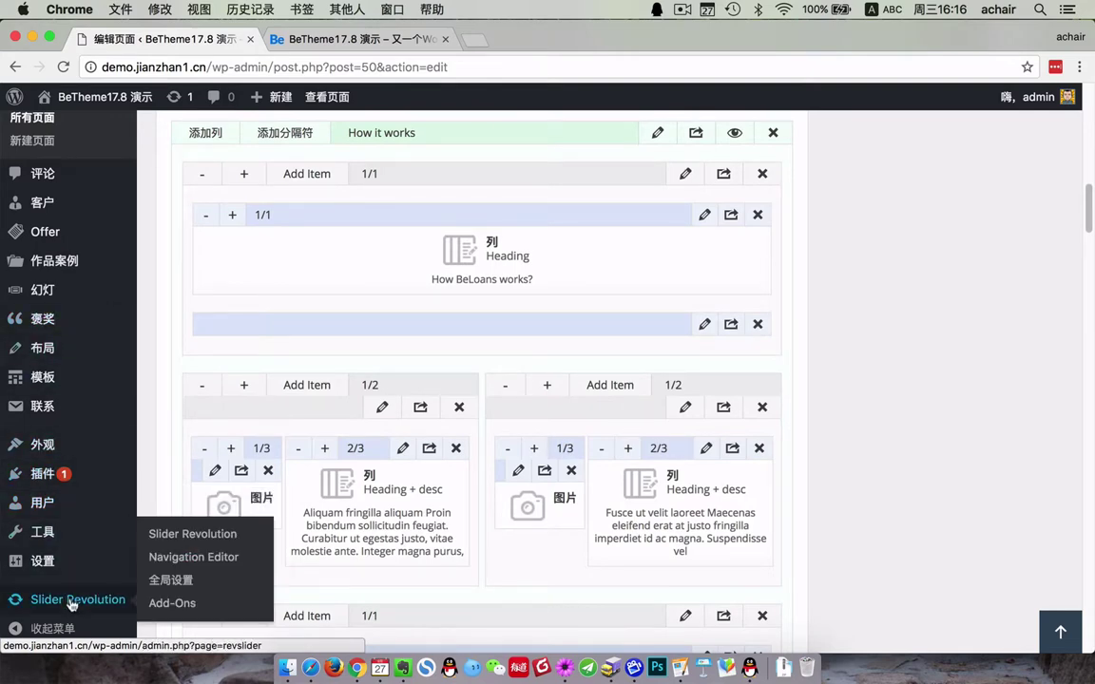
scroll(99, 526, "down", 8)
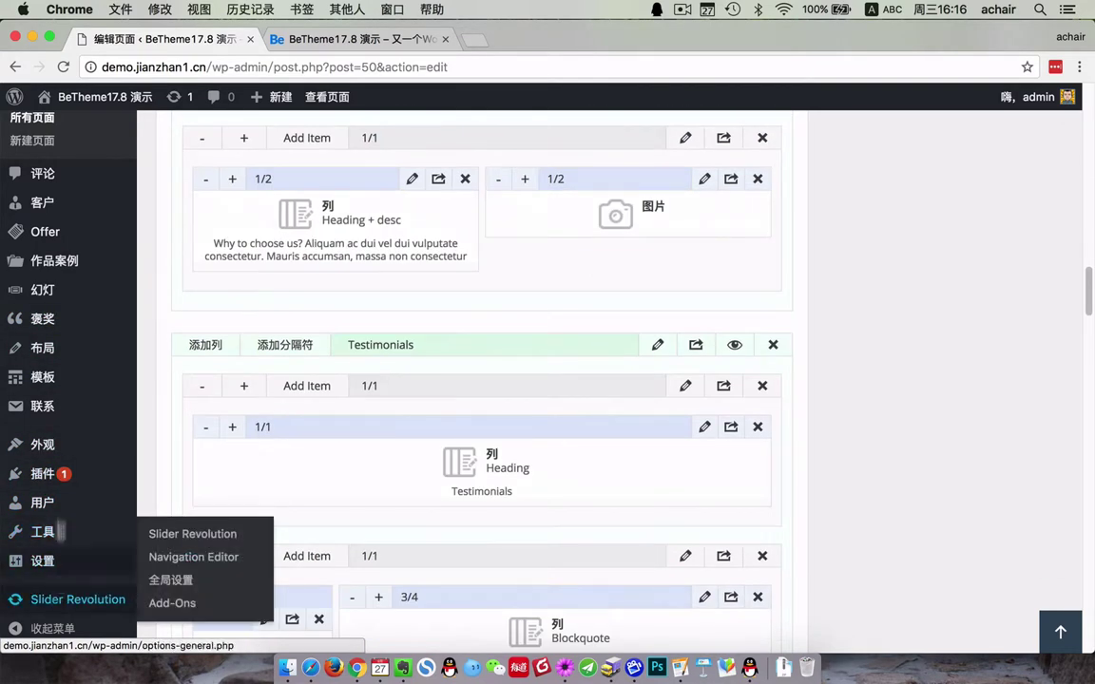
scroll(62, 419, "up", 1)
- Go to the BeTheme theme options, confirming leaving the page editor
mouse_move(57, 471)
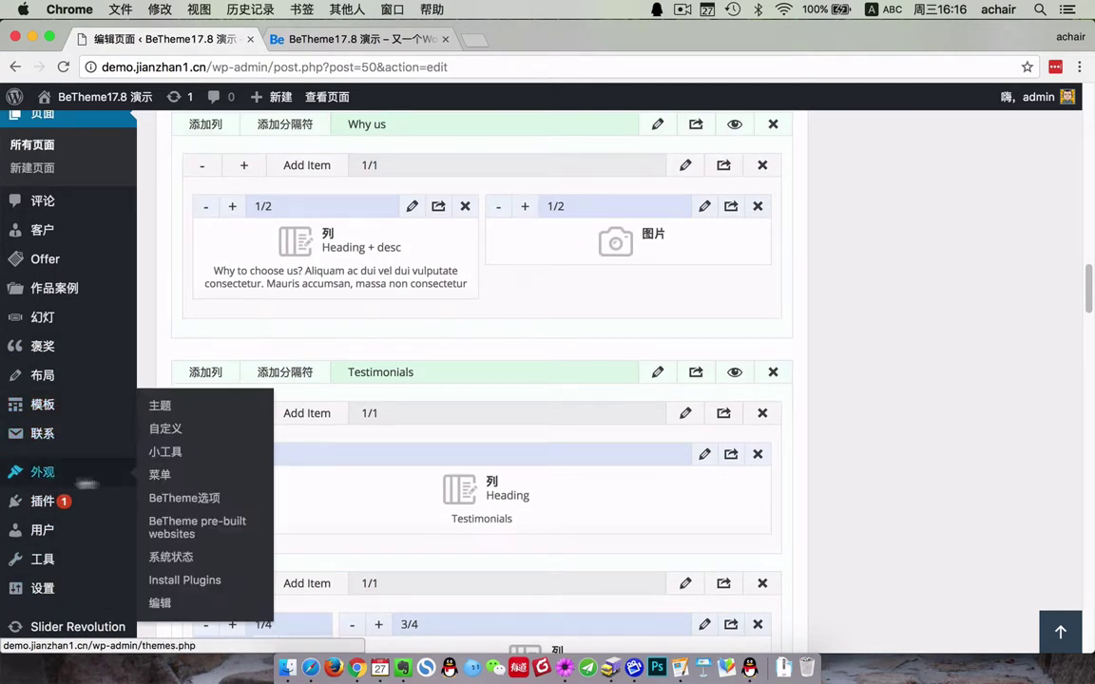
left_click(200, 504)
left_click(666, 259)
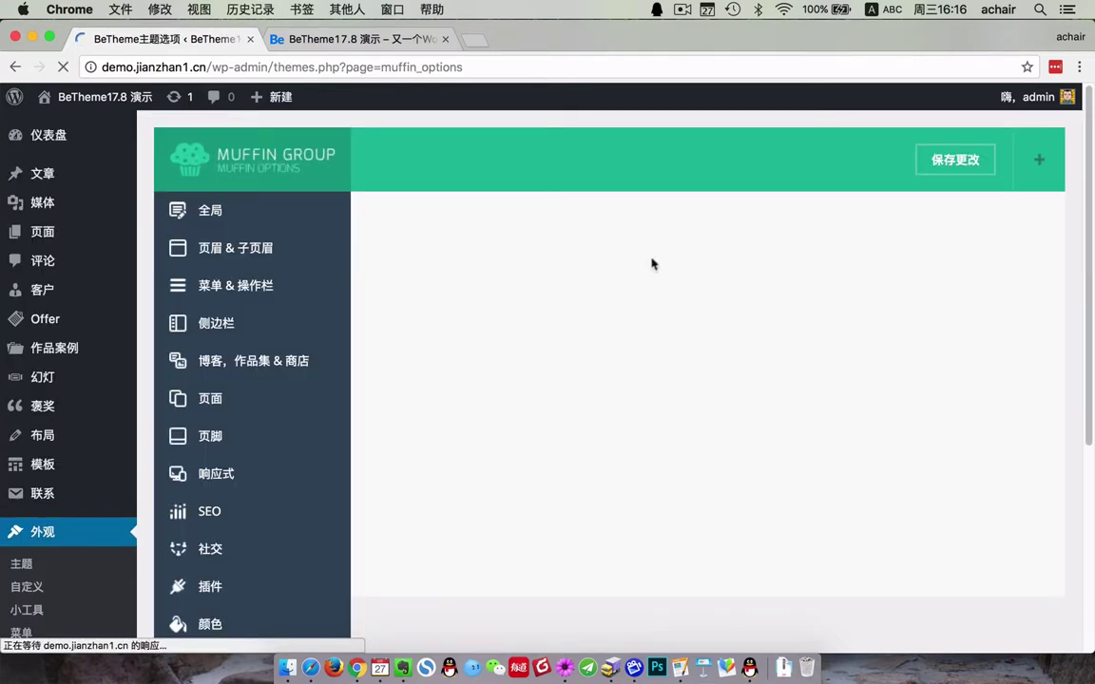
- Browse the header/subheader and the 博客, 作品集 & 商店 settings in Chinese
left_click(240, 251)
scroll(226, 416, "down", 5)
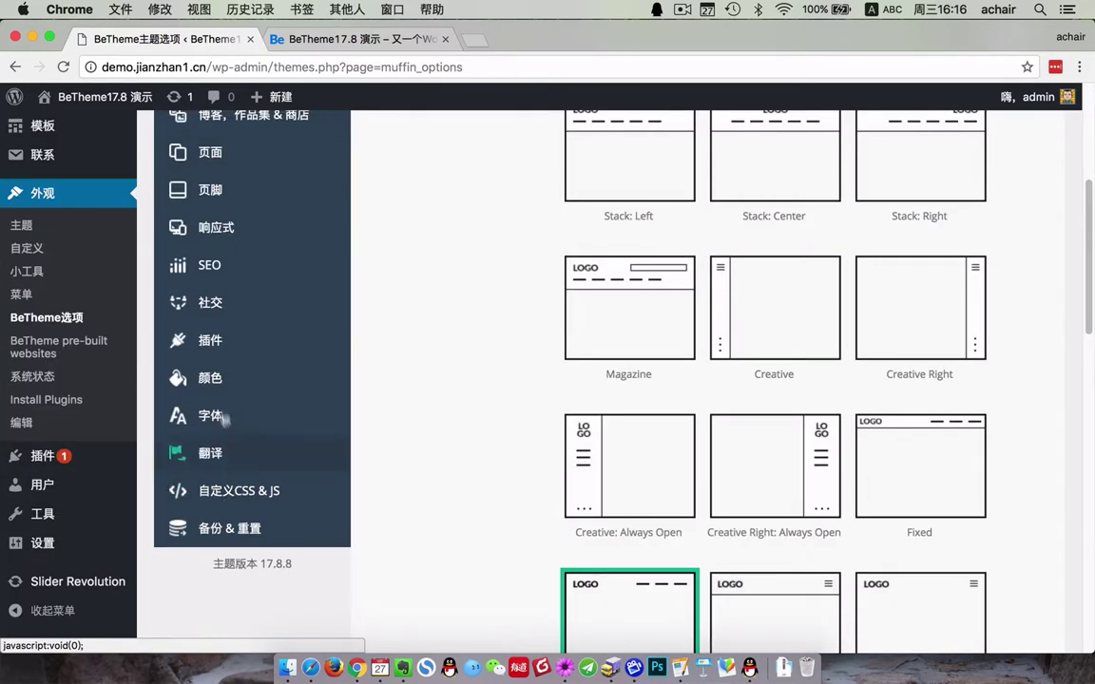
left_click(264, 129)
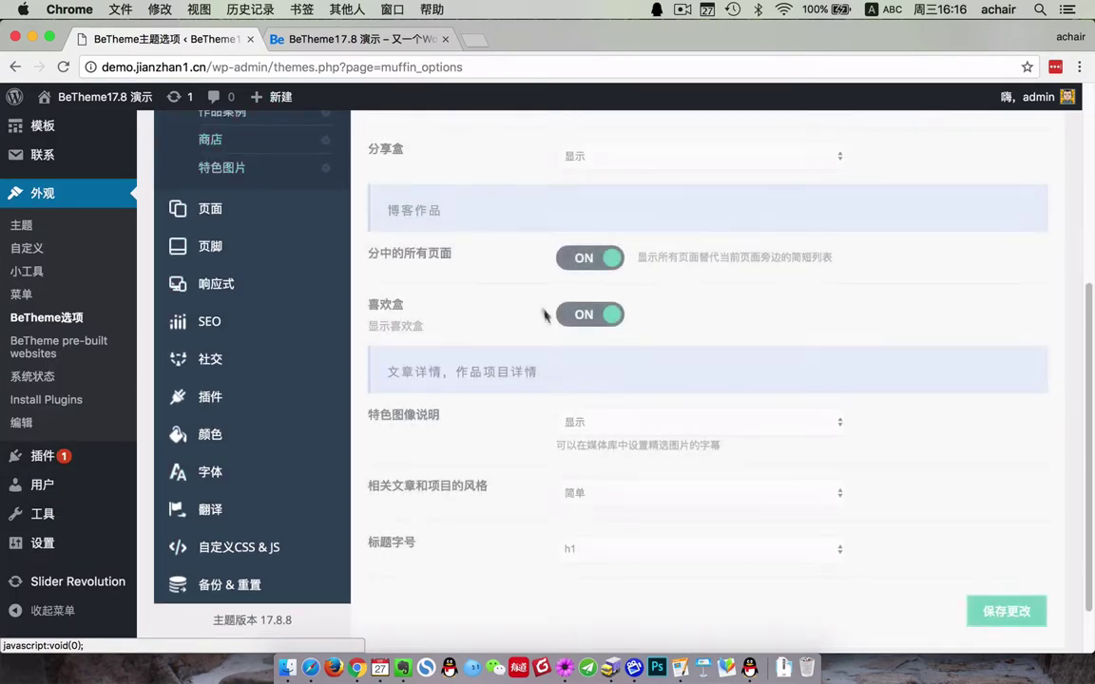
scroll(546, 324, "up", 5)
scroll(43, 447, "down", 5)
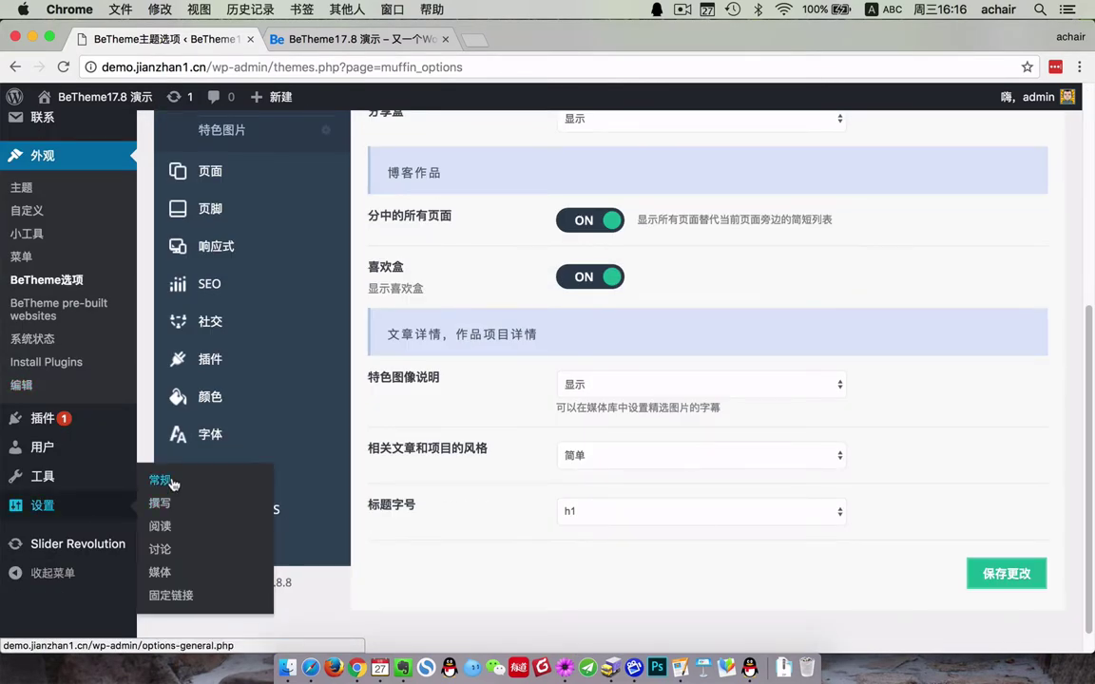
- Set the Site Language to English (United States) in General Settings and save
left_click(173, 484)
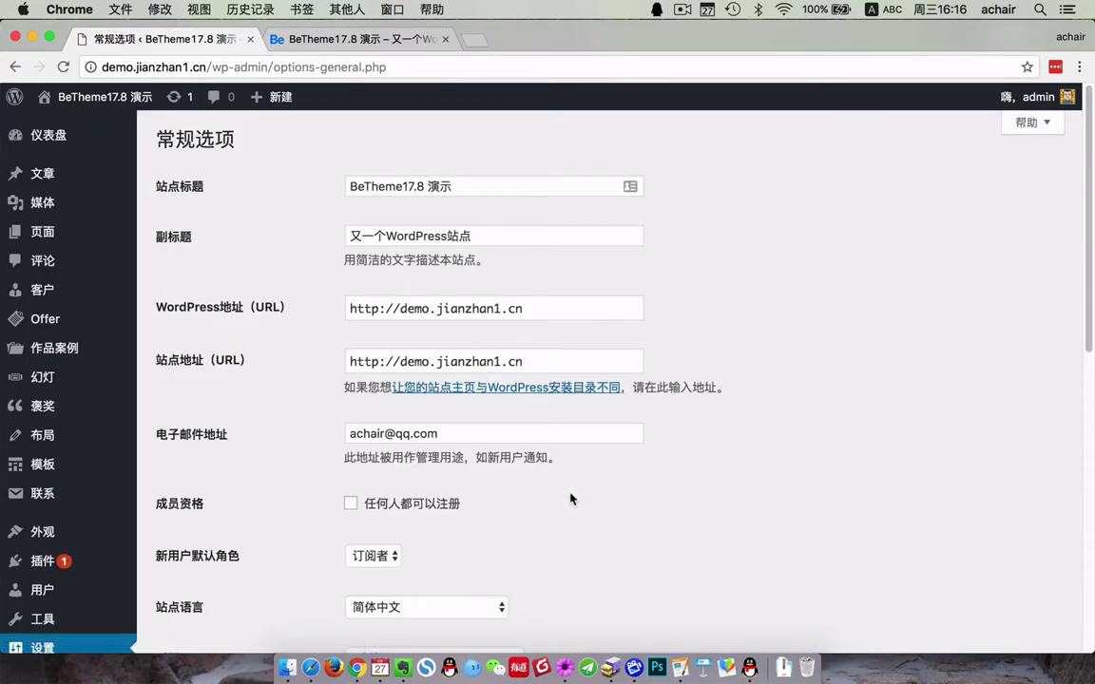
scroll(645, 536, "down", 10)
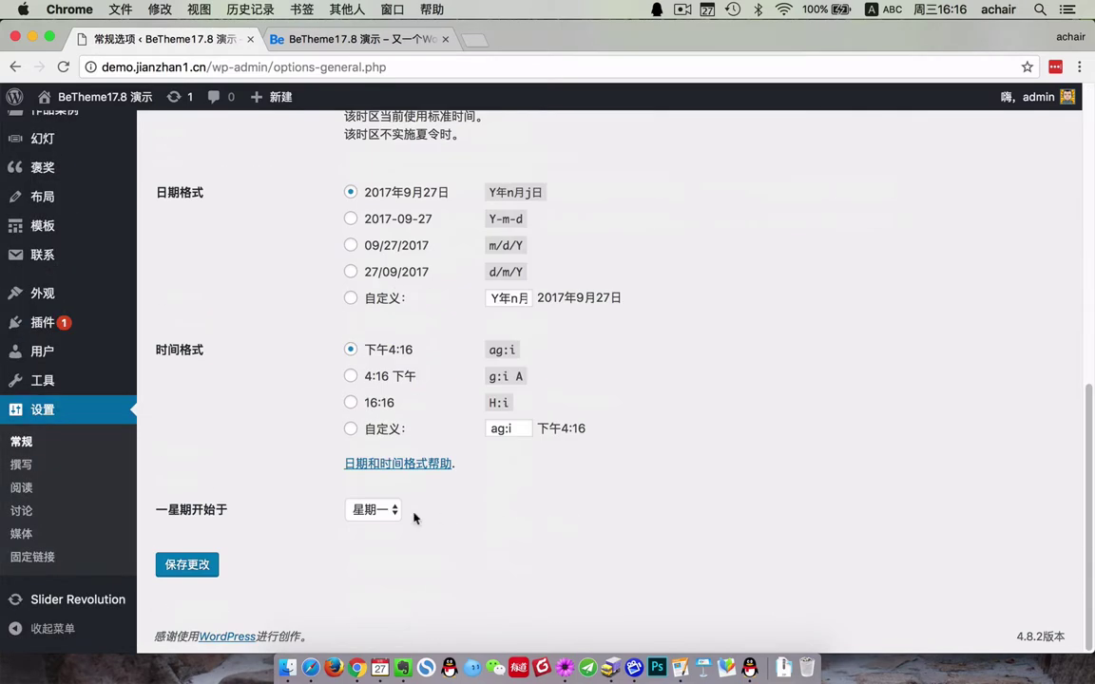
scroll(415, 517, "up", 5)
left_click(414, 266)
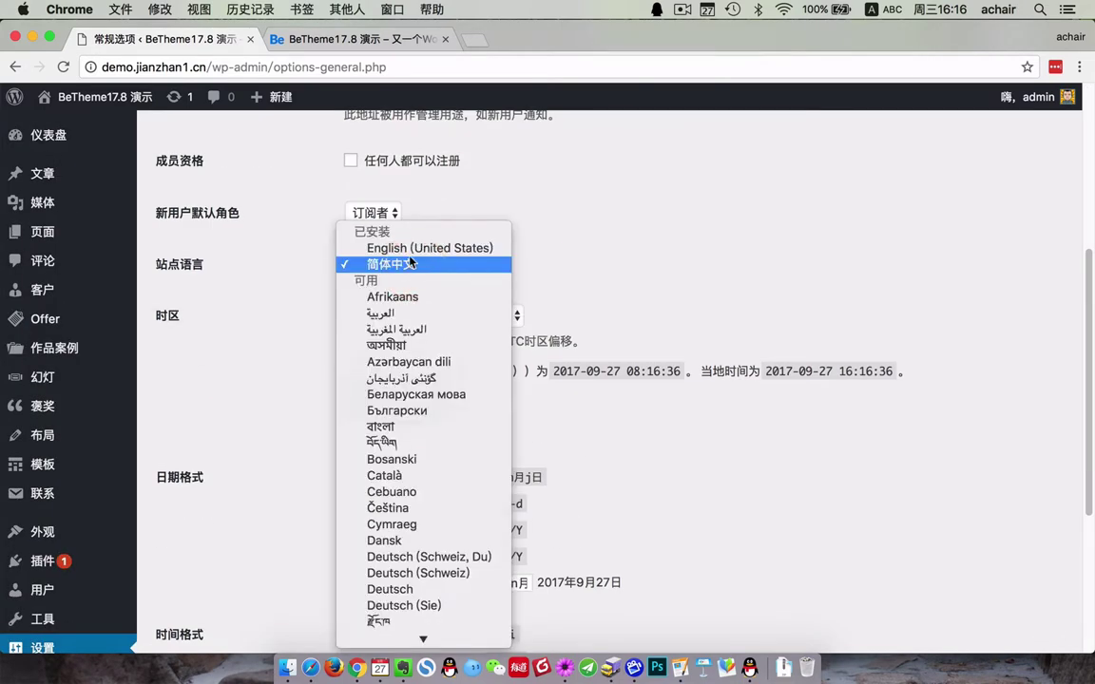
left_click(408, 248)
scroll(379, 524, "down", 5)
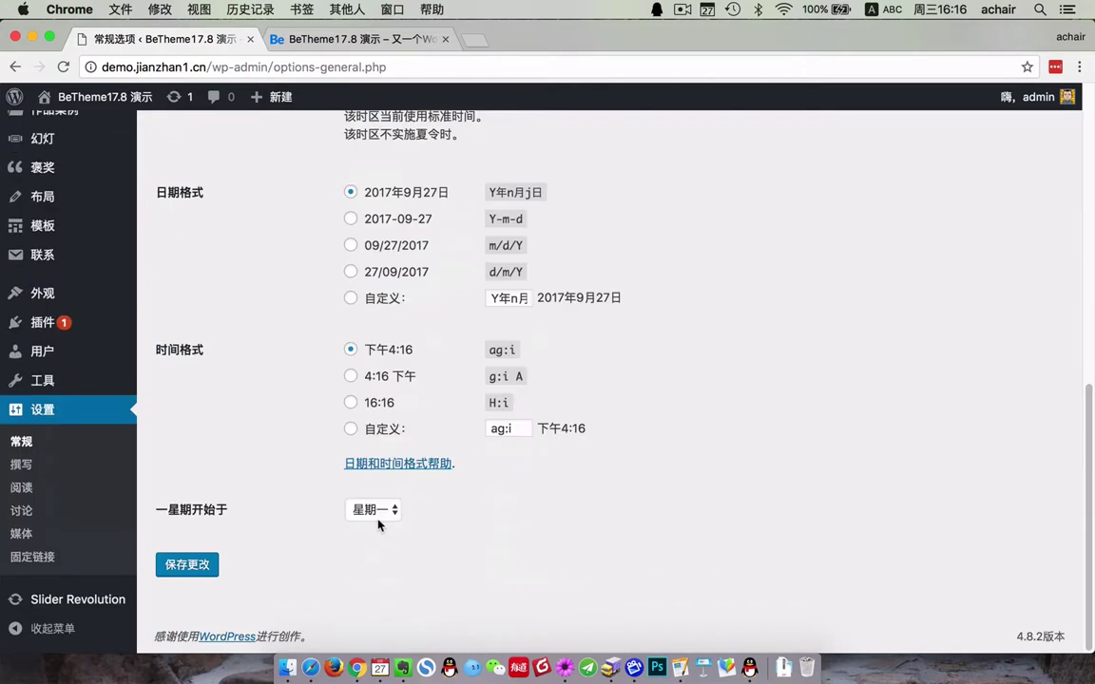
left_click(186, 569)
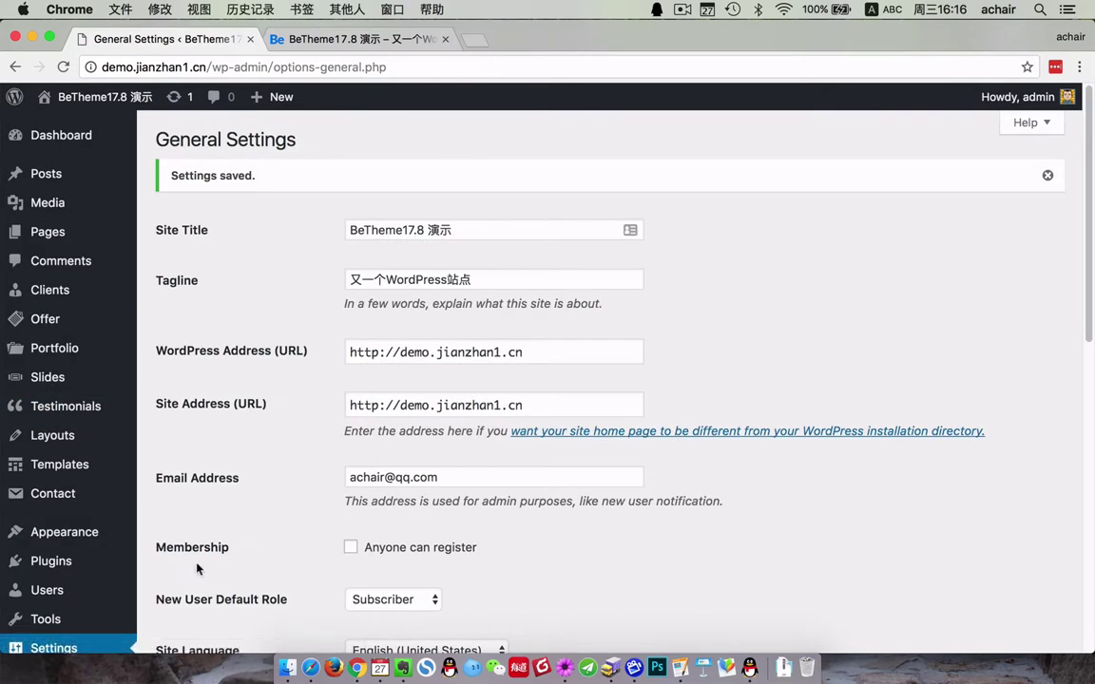
mouse_move(55, 231)
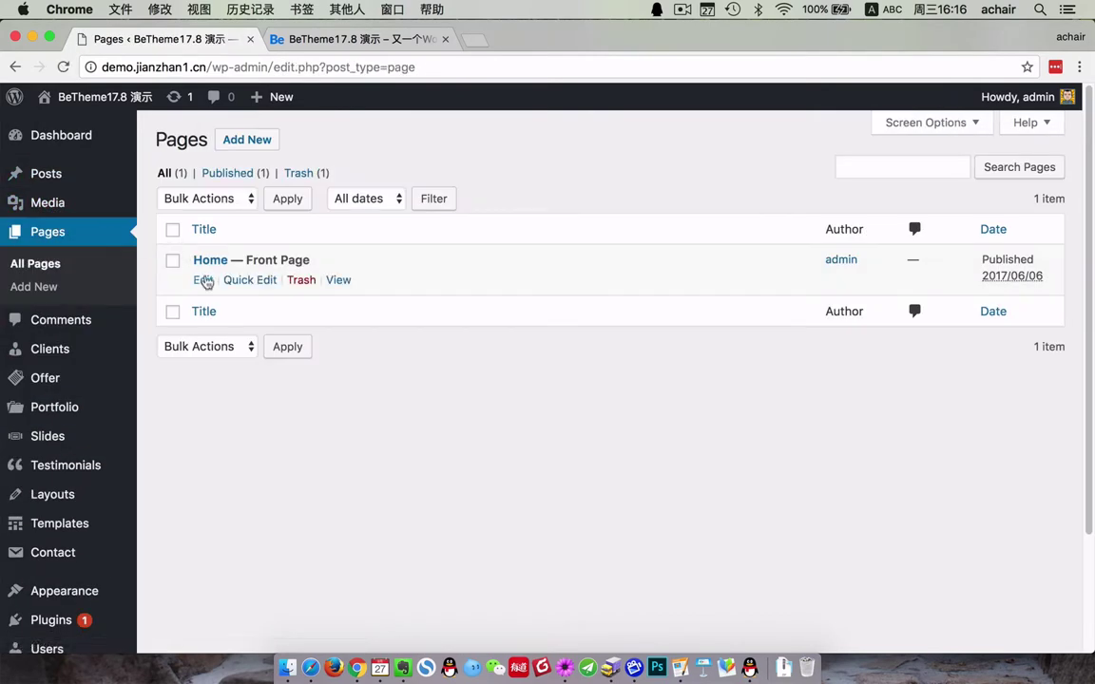
- Edit the Home page and view the first Box column's settings in English without changes
left_click(204, 280)
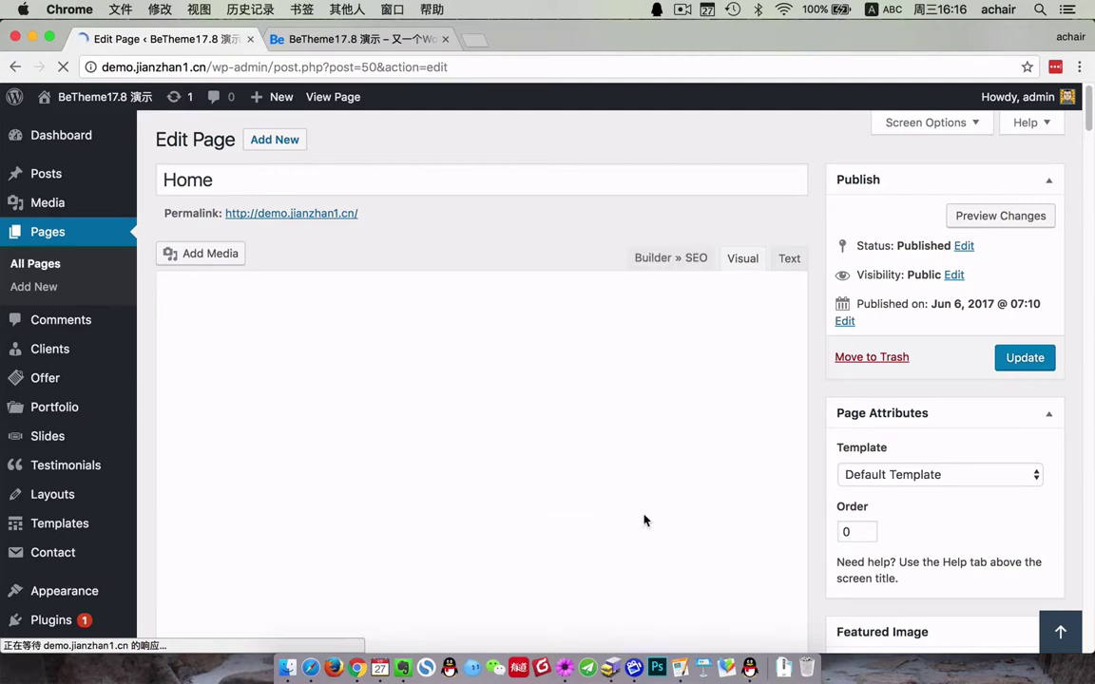
scroll(620, 516, "down", 5)
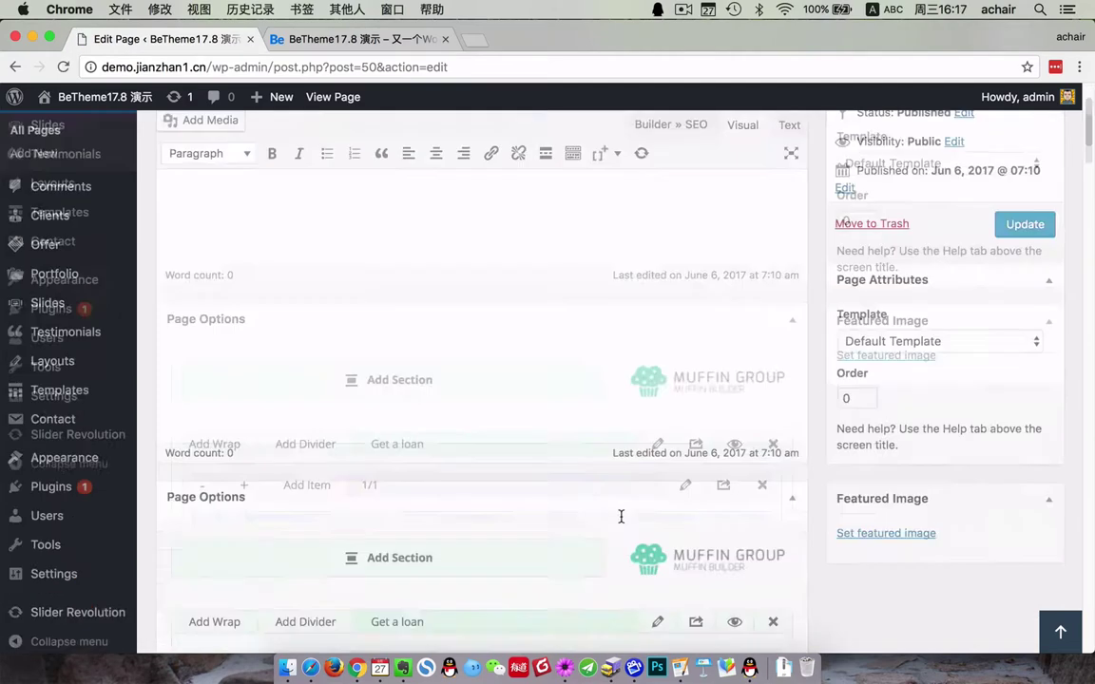
left_click(316, 334)
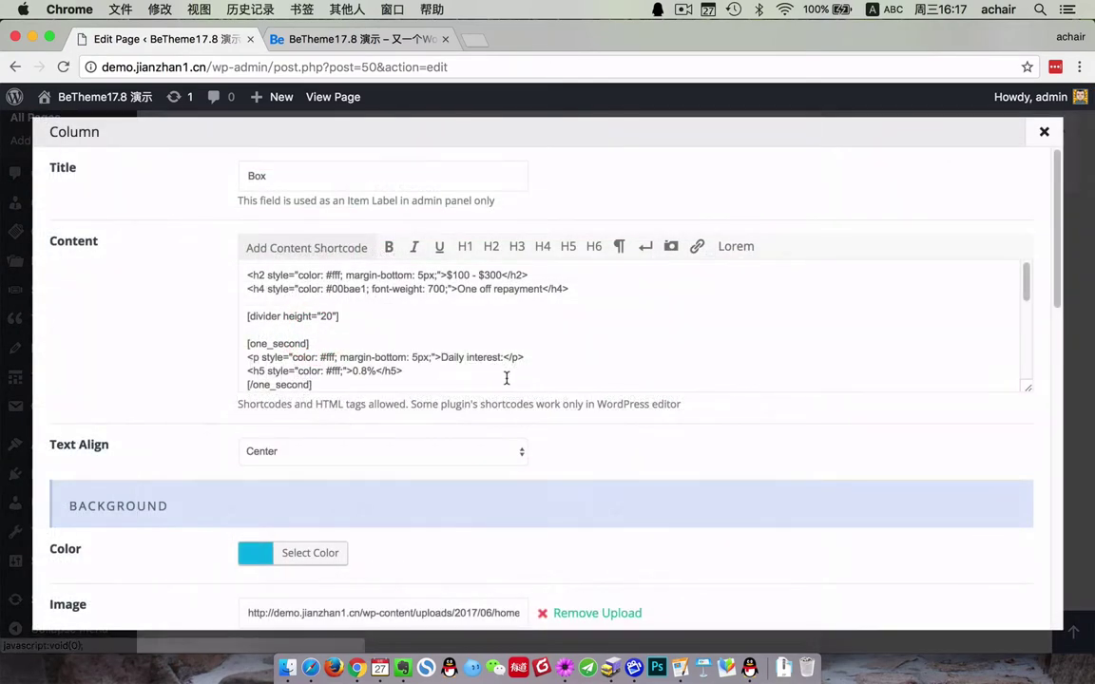
left_click_drag(95, 209, 98, 420)
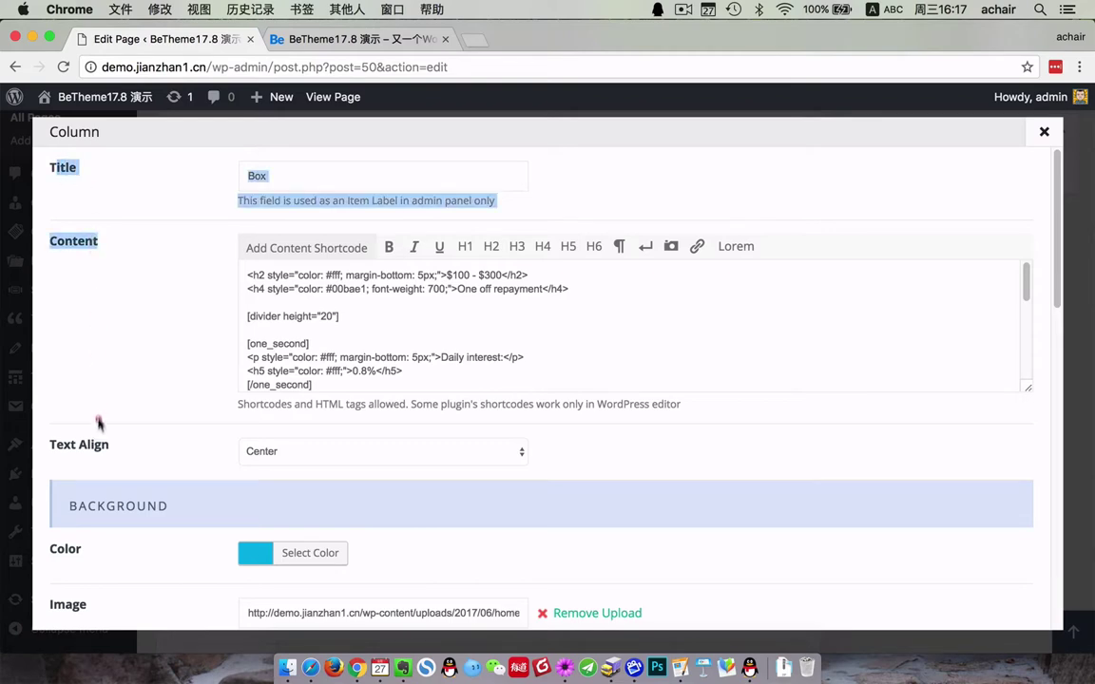
left_click(98, 447)
left_click(1043, 132)
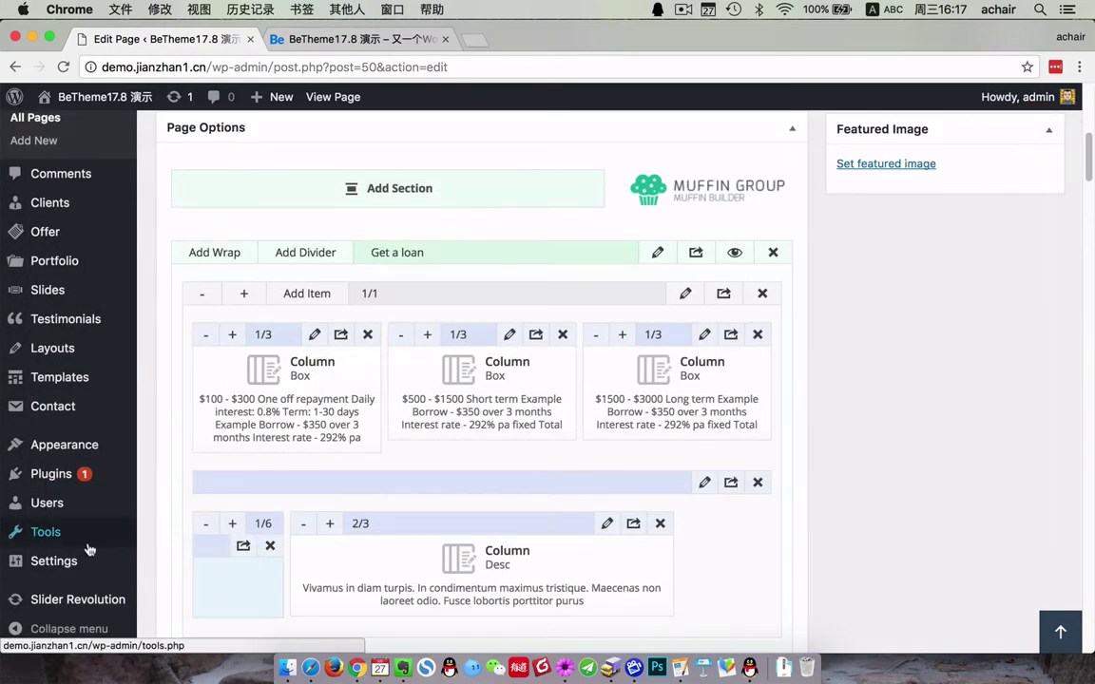
- Go to Appearance > BeTheme Options, confirming Leave on the editor prompt
scroll(86, 532, "down", 3)
mouse_move(65, 445)
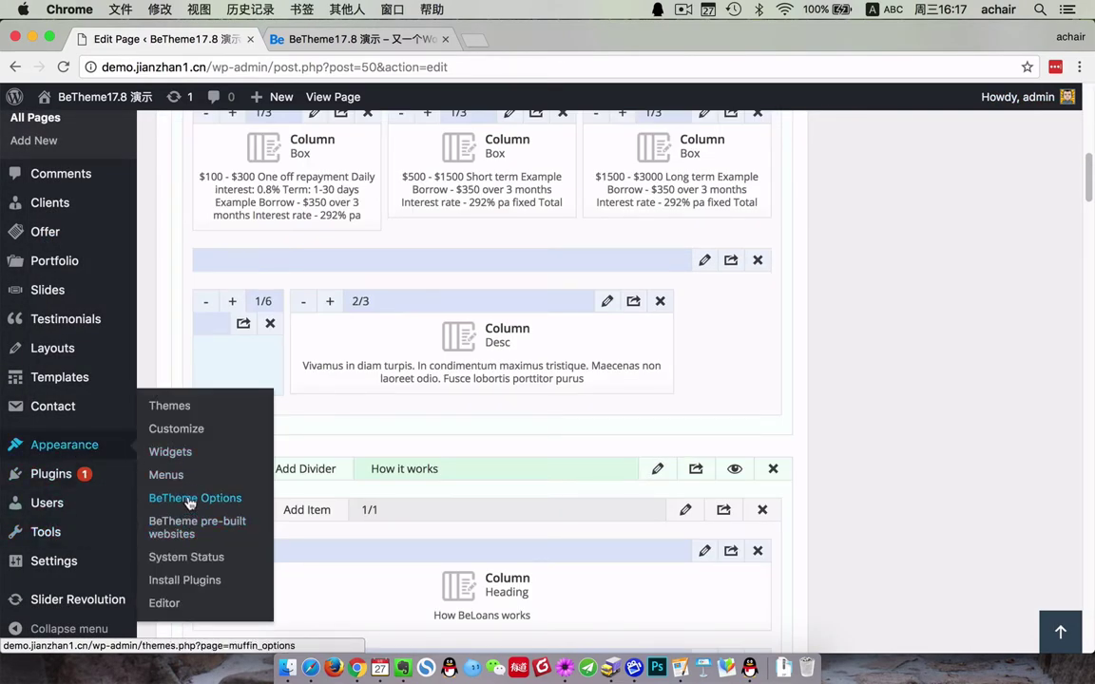
left_click(178, 494)
left_click(676, 250)
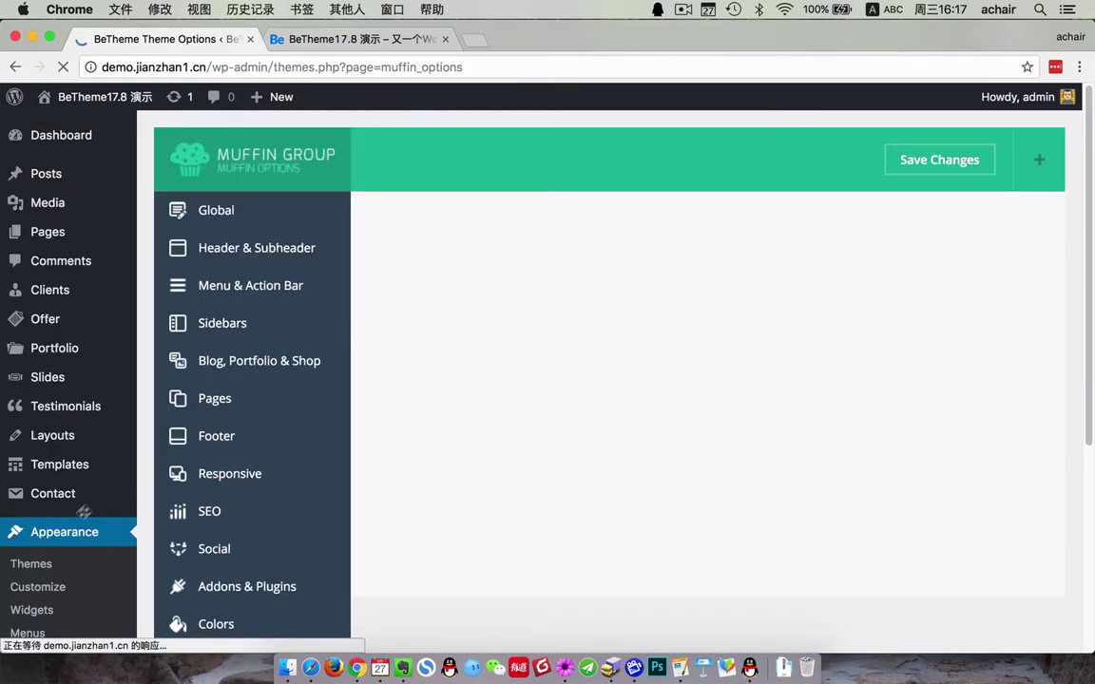
- Scroll through the BeTheme Options colour settings, now shown in English
scroll(67, 485, "down", 3)
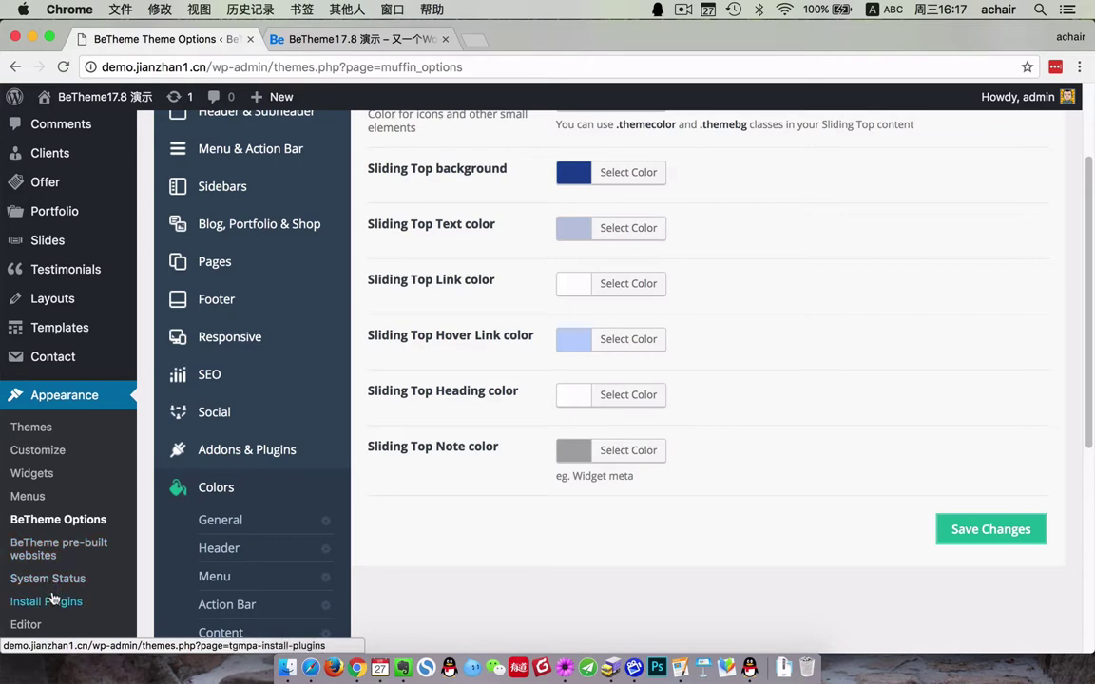
scroll(55, 595, "down", 2)
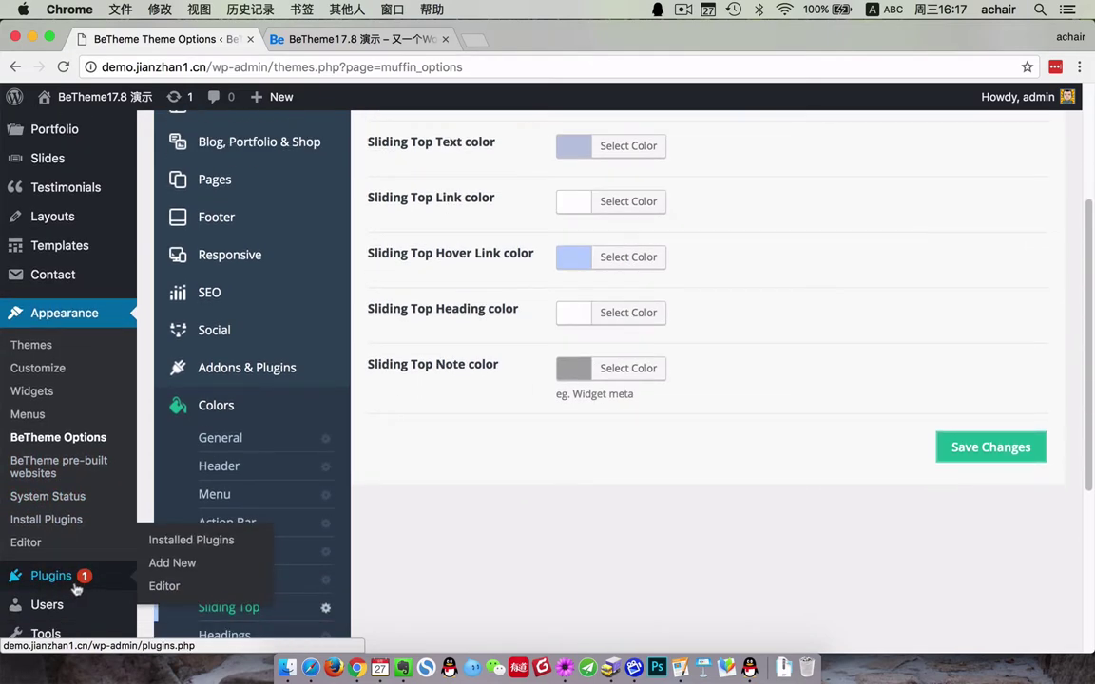
scroll(76, 590, "down", 2)
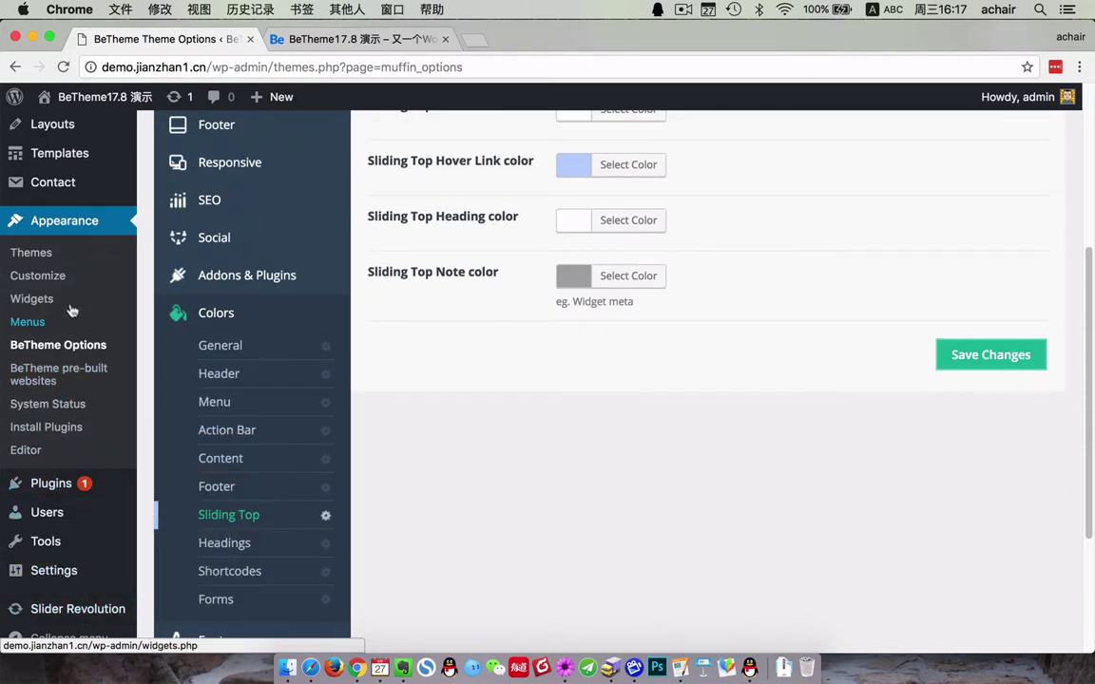
mouse_move(66, 585)
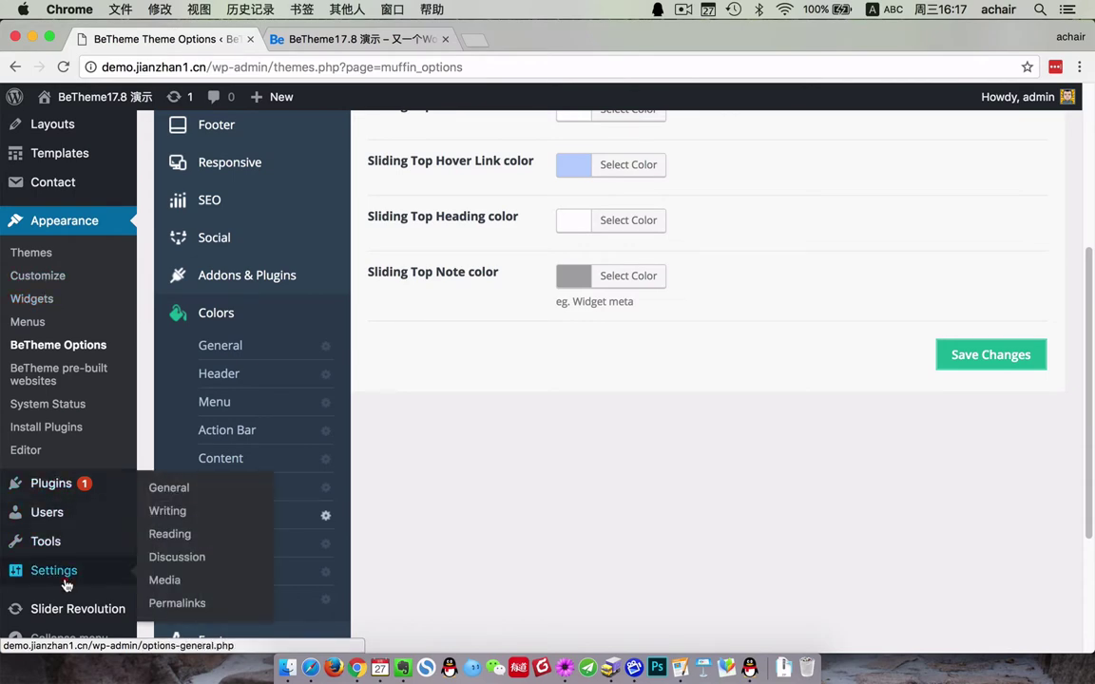
scroll(237, 570, "down", 4)
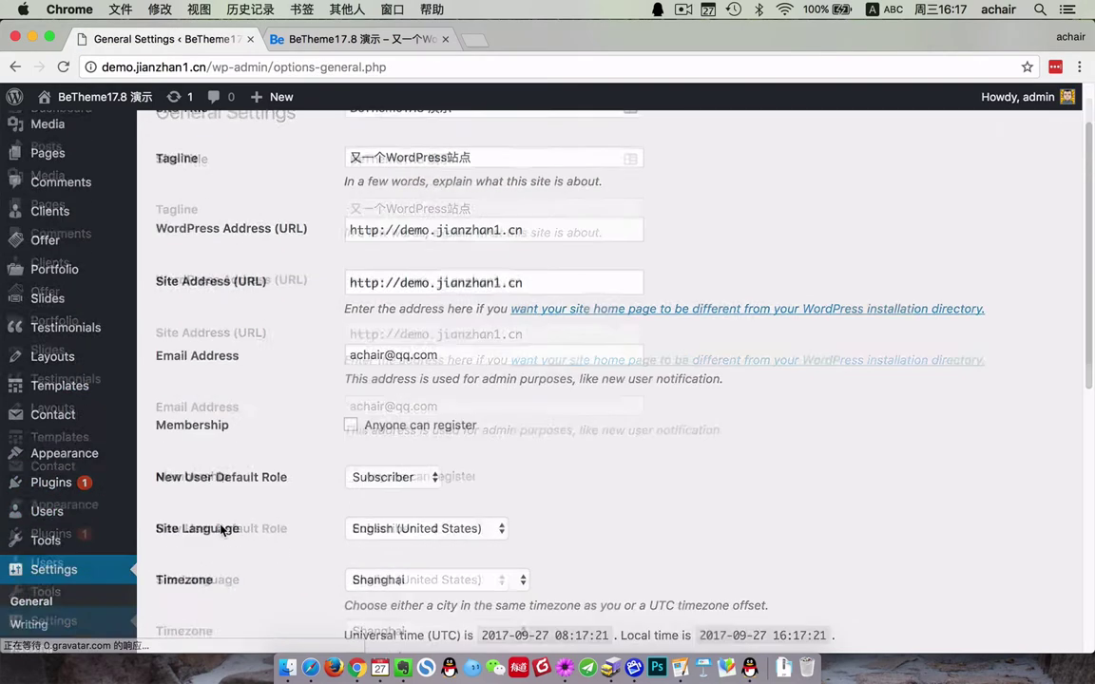
- Set the Site Language back to 简体中文 and save the change
left_click(464, 406)
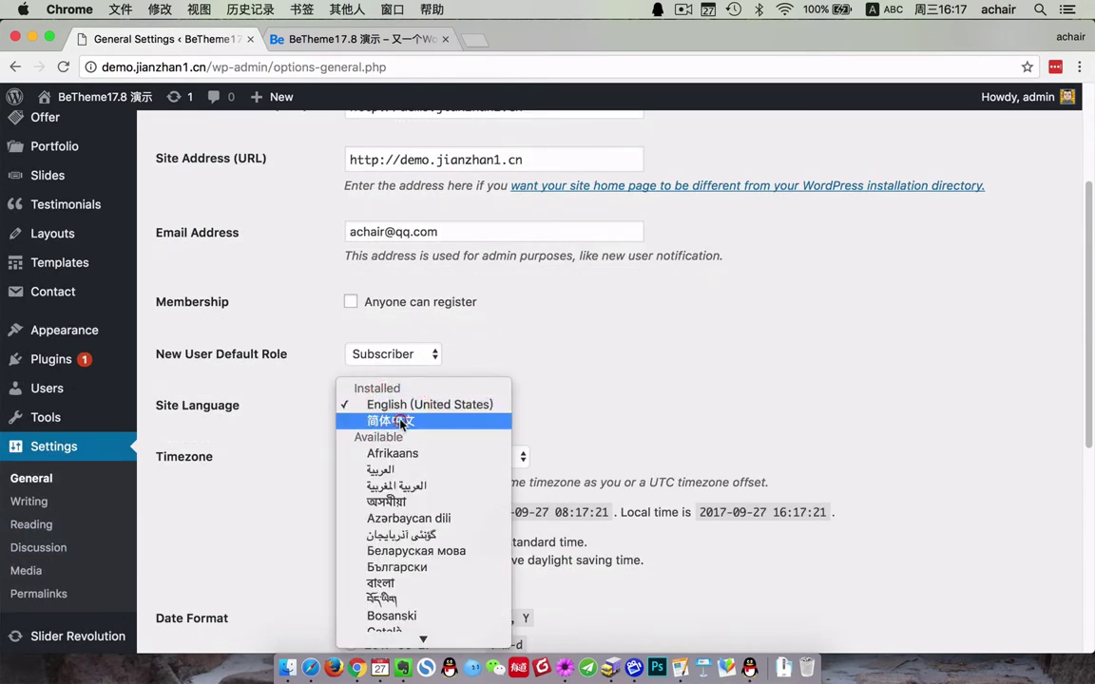
left_click(399, 420)
scroll(712, 537, "down", 5)
left_click(200, 569)
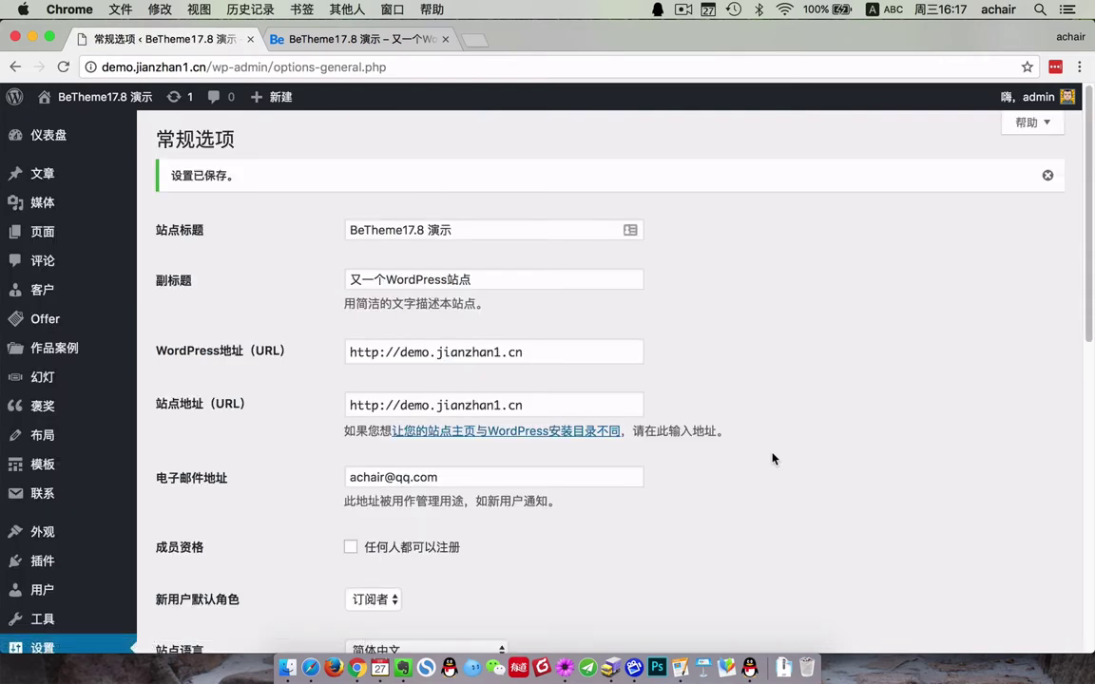
- Check BeTheme选项 and the site's front page in Chinese, then minimize Chrome
mouse_move(66, 533)
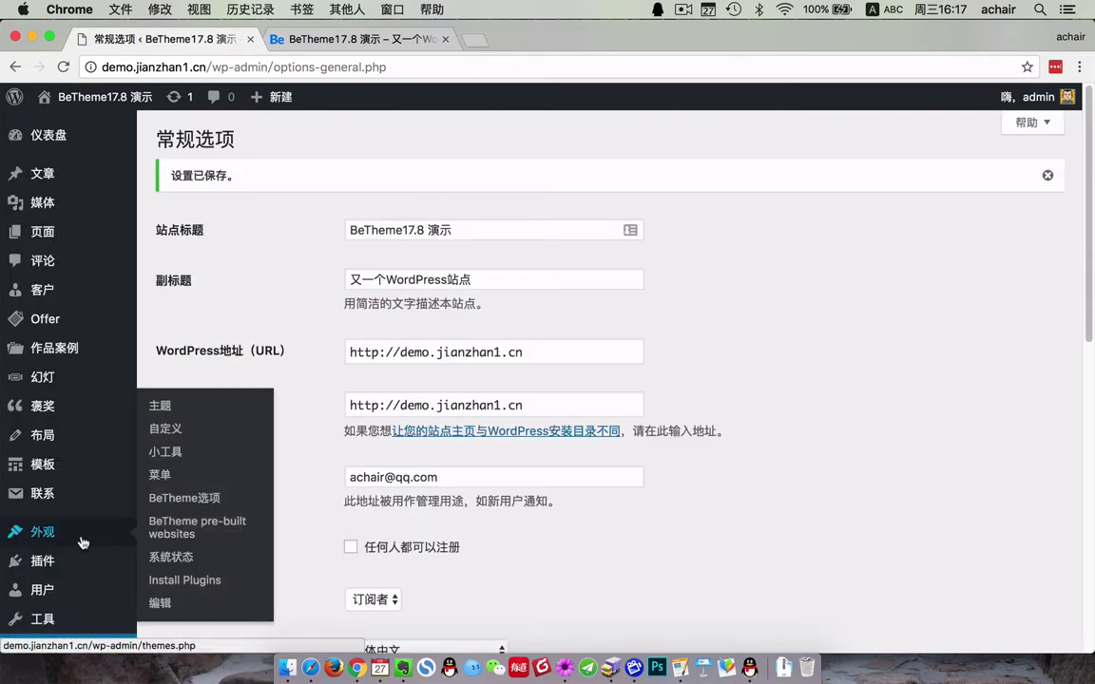
left_click(182, 450)
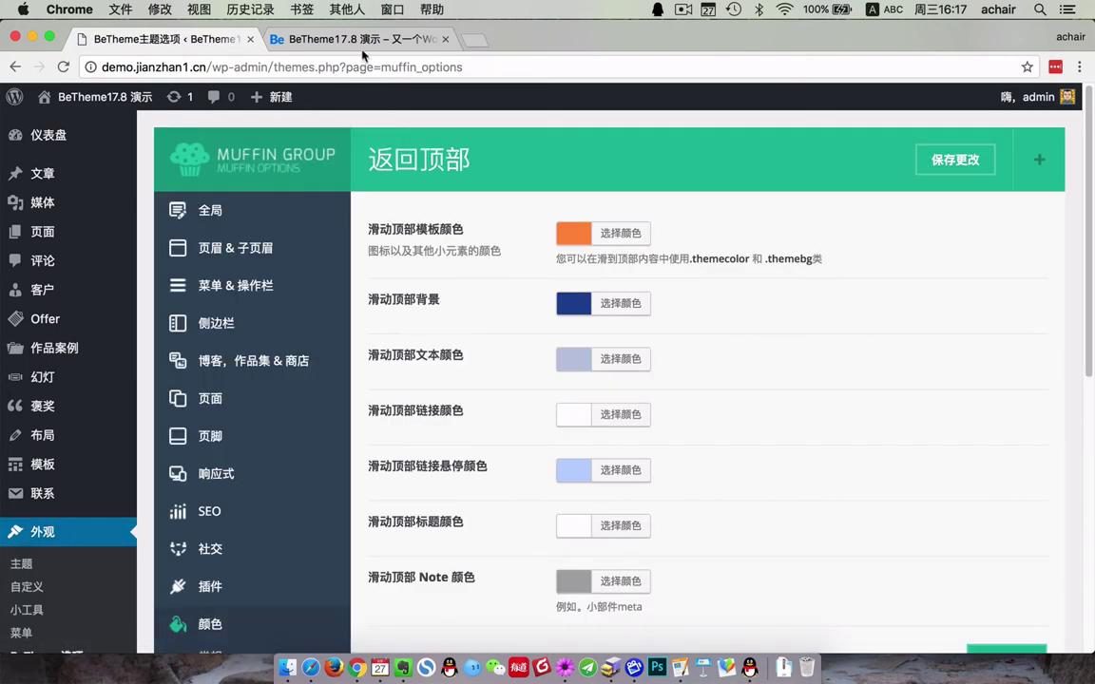
left_click(327, 44)
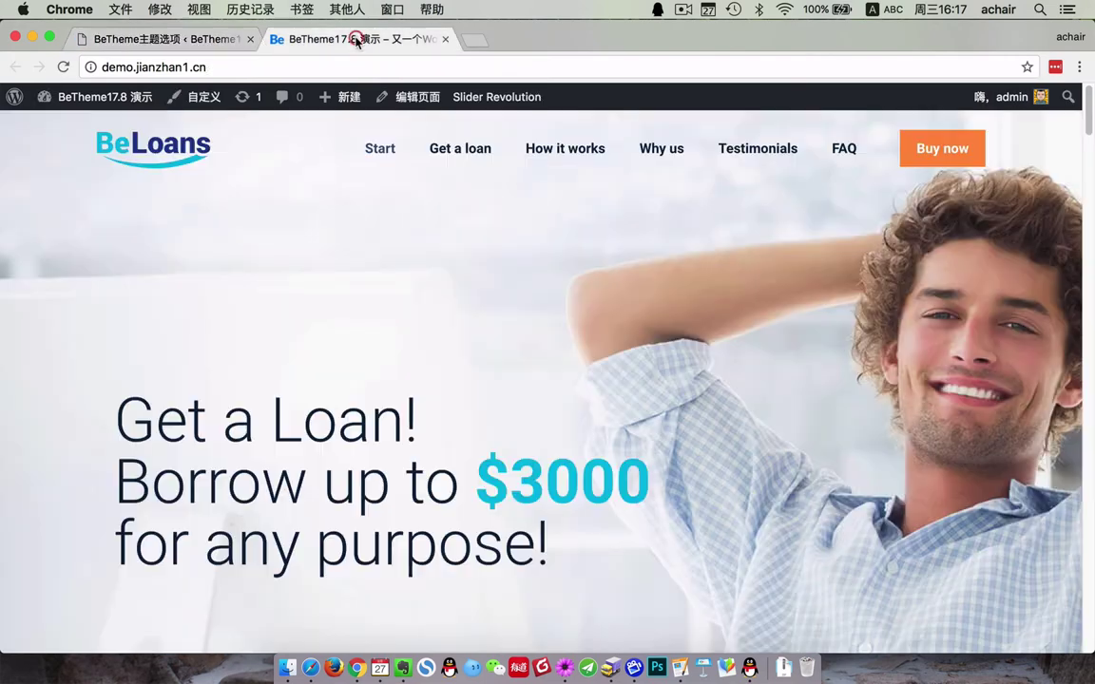
left_click(155, 36)
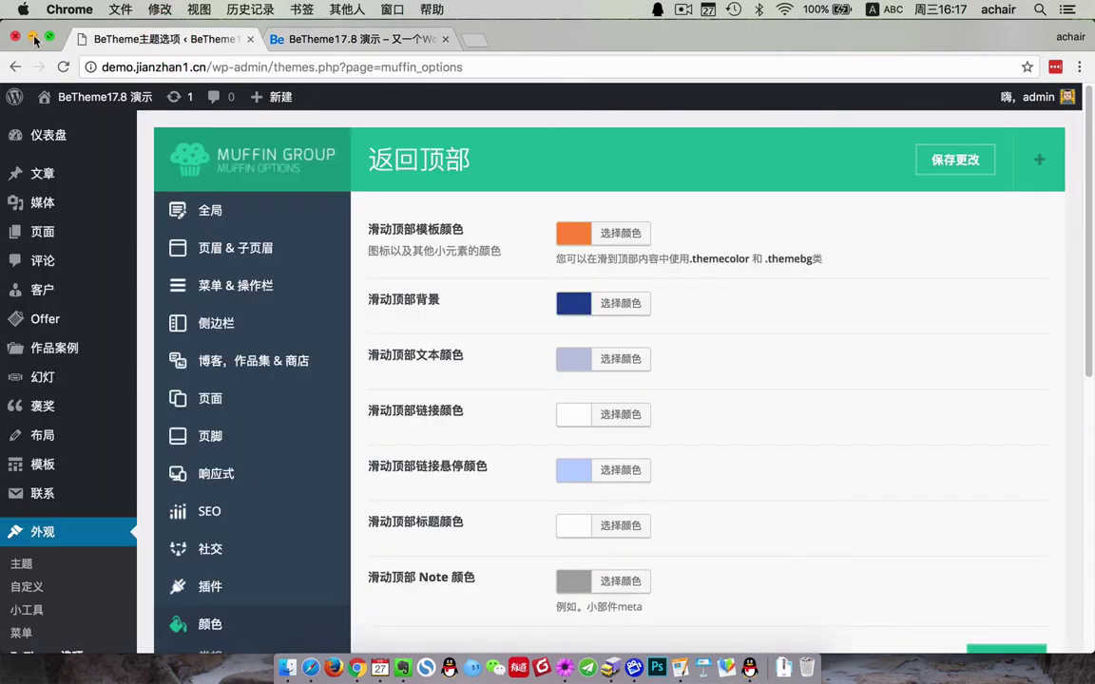
left_click(33, 38)
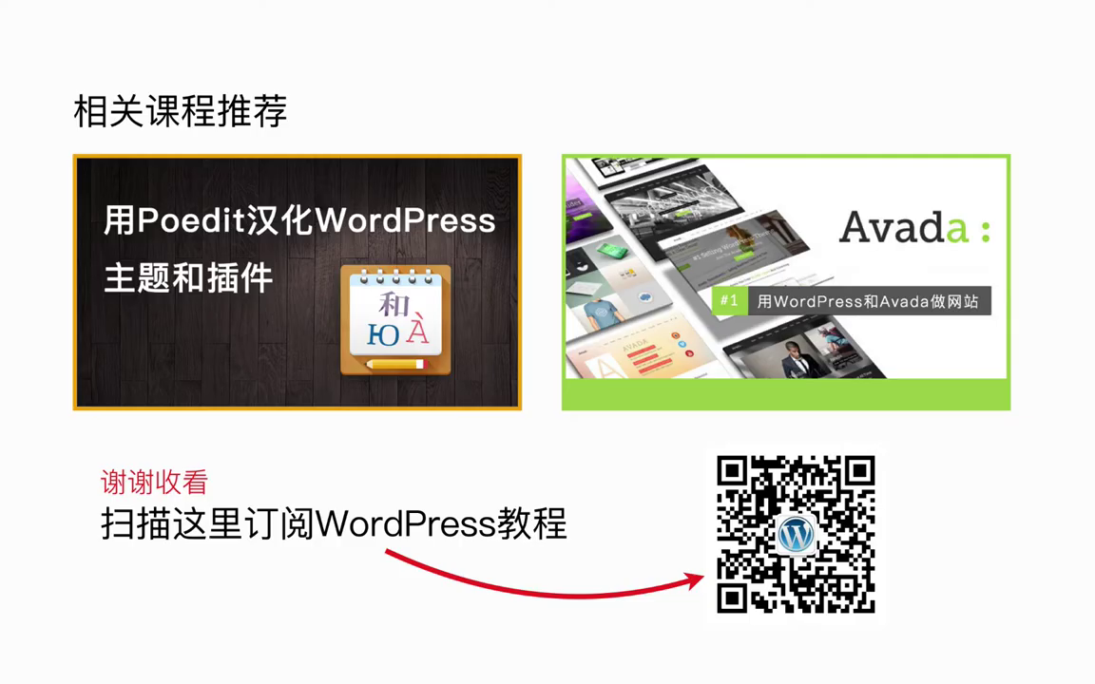